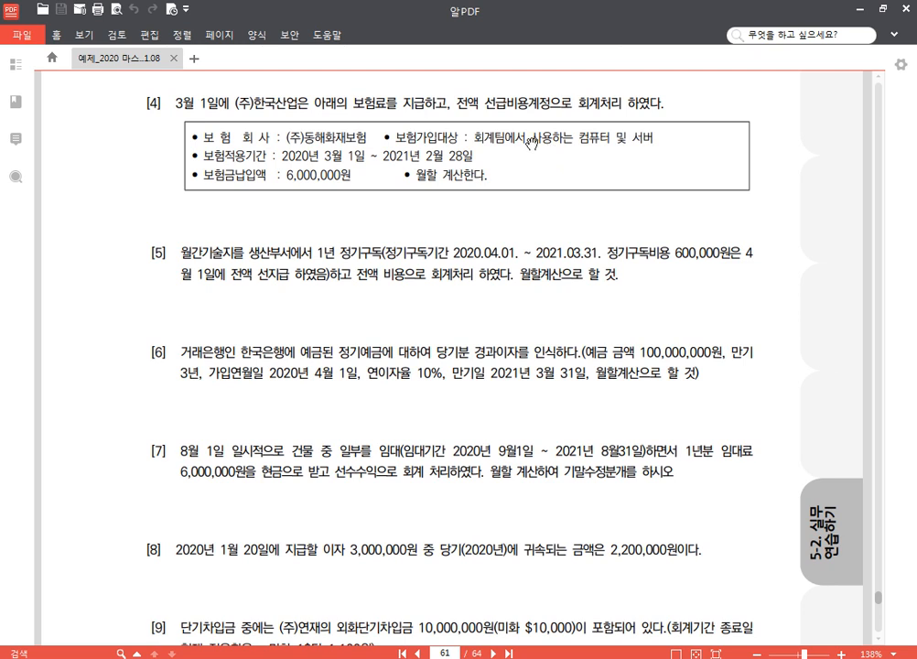
Step: Outline 선급비용 and the 6,000,000원 premium in problem [4] with blue screen-pen rectangles, then exit the screen pen
{"action": "key", "text": "F2"}
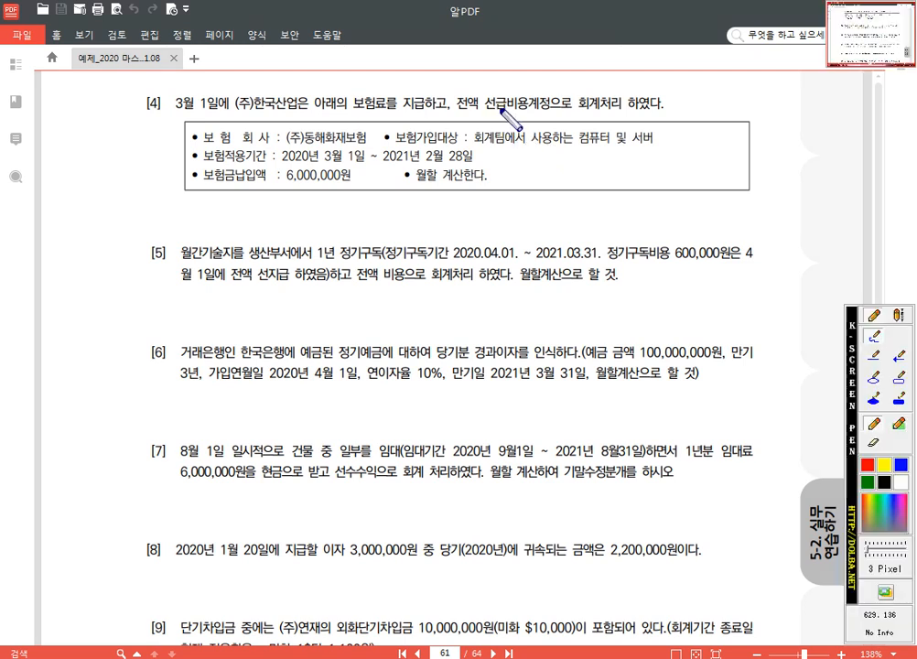
{"action": "left_click", "coordinate": [898, 375]}
{"action": "left_click_drag", "start_coordinate": [481, 99], "coordinate": [532, 117]}
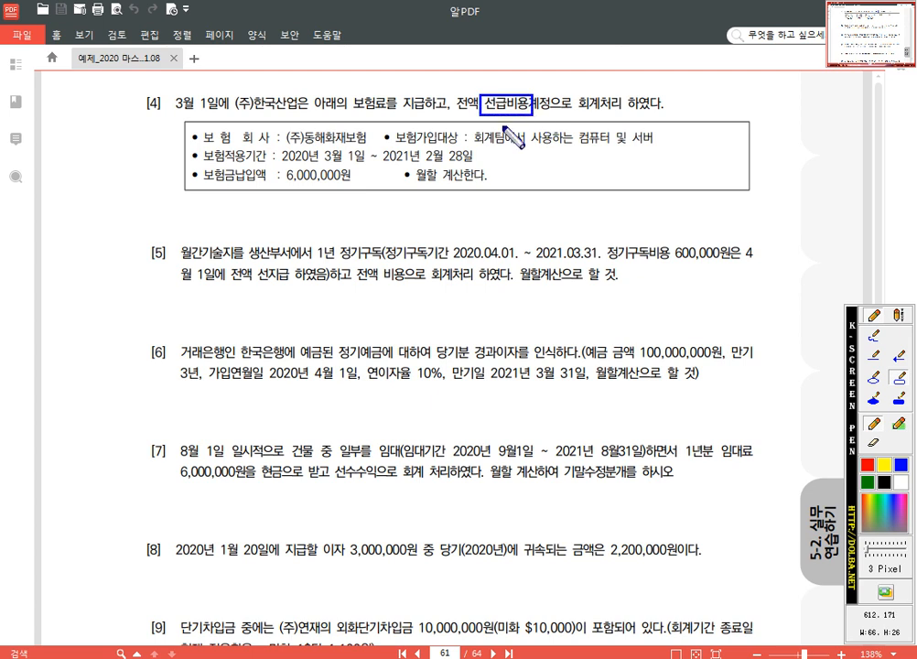
{"action": "left_click_drag", "start_coordinate": [275, 166], "coordinate": [356, 189]}
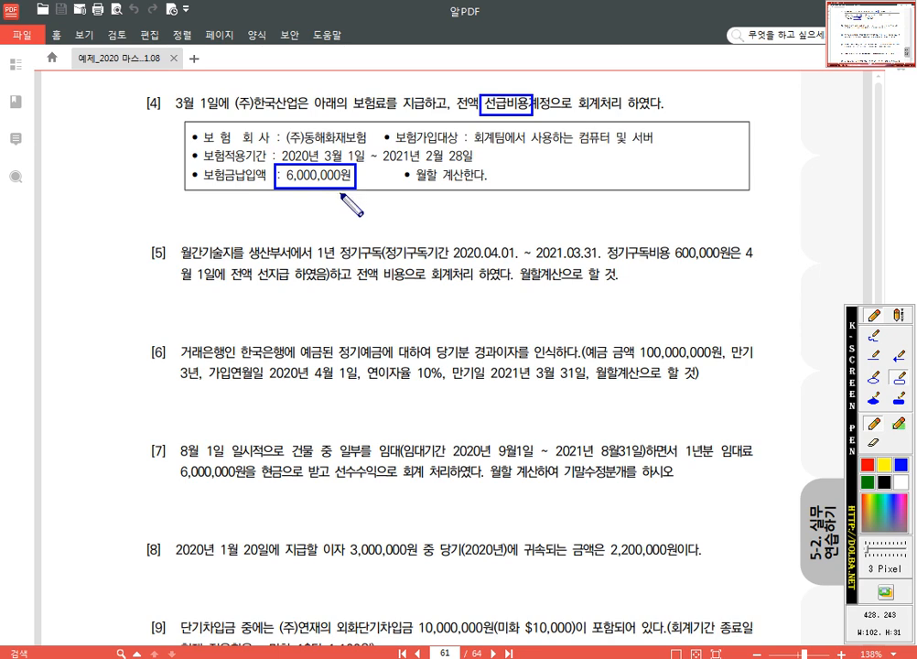
{"action": "key", "text": "Escape"}
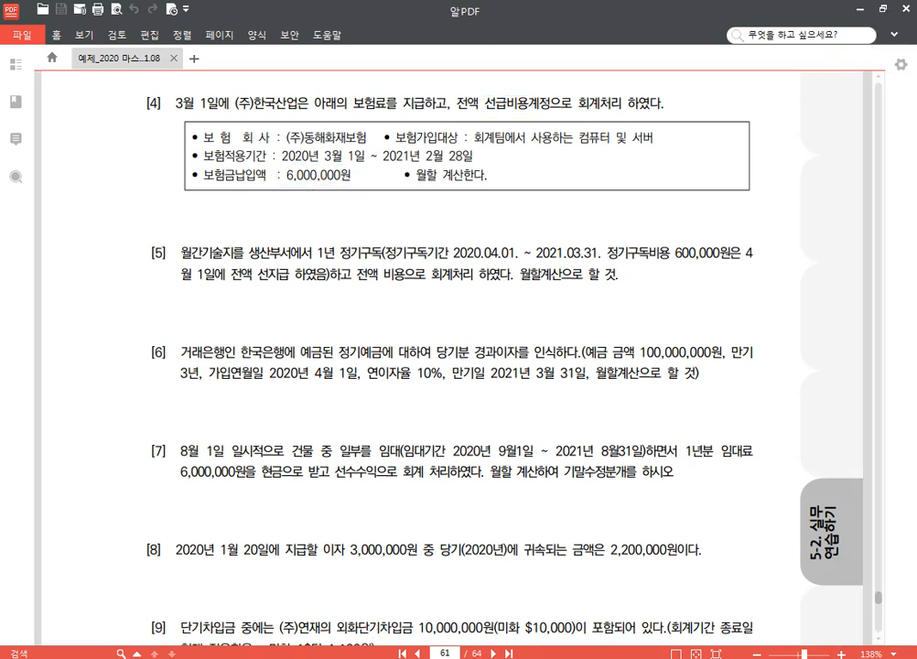
Step: Switch to 분개용.hwp, paste a blank journal entry table, and enter 선급비용 5,000,000 on the (대) side
{"action": "key", "text": "alt+Tab"}
{"action": "type", "text": "(차)\t(대)"}
{"action": "scroll", "coordinate": [535, 426], "scroll_direction": "down", "scroll_amount": 1}
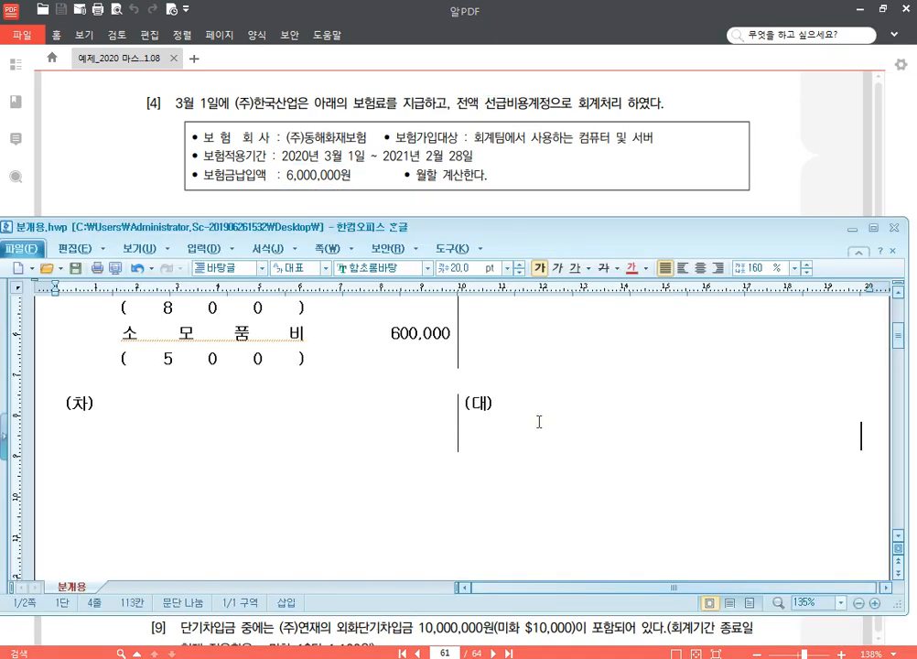
{"action": "scroll", "coordinate": [539, 422], "scroll_direction": "down", "scroll_amount": 1}
{"action": "left_click", "coordinate": [534, 363]}
{"action": "type", "text": "선급비용"}
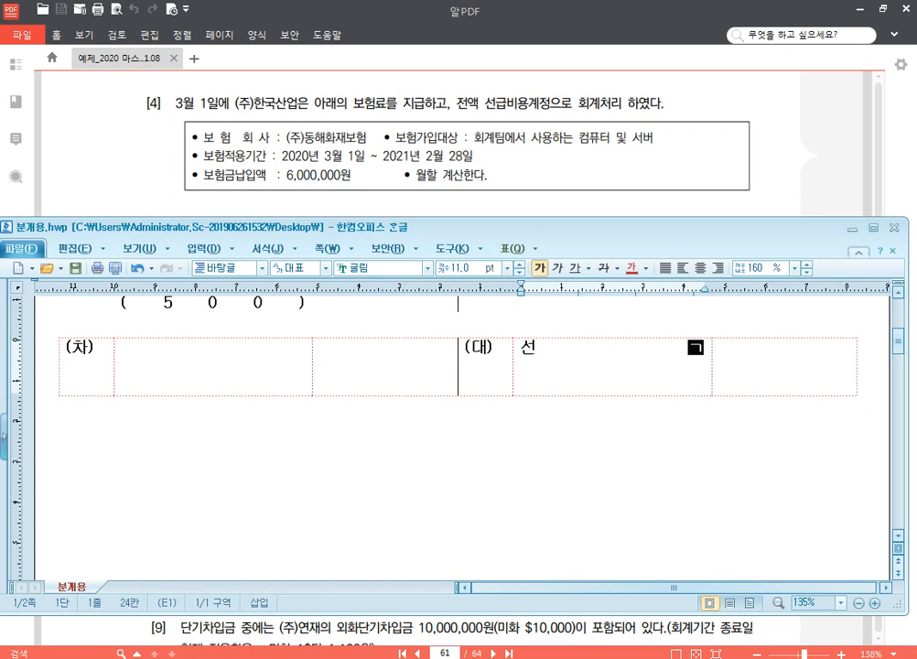
{"action": "key", "text": "Tab"}
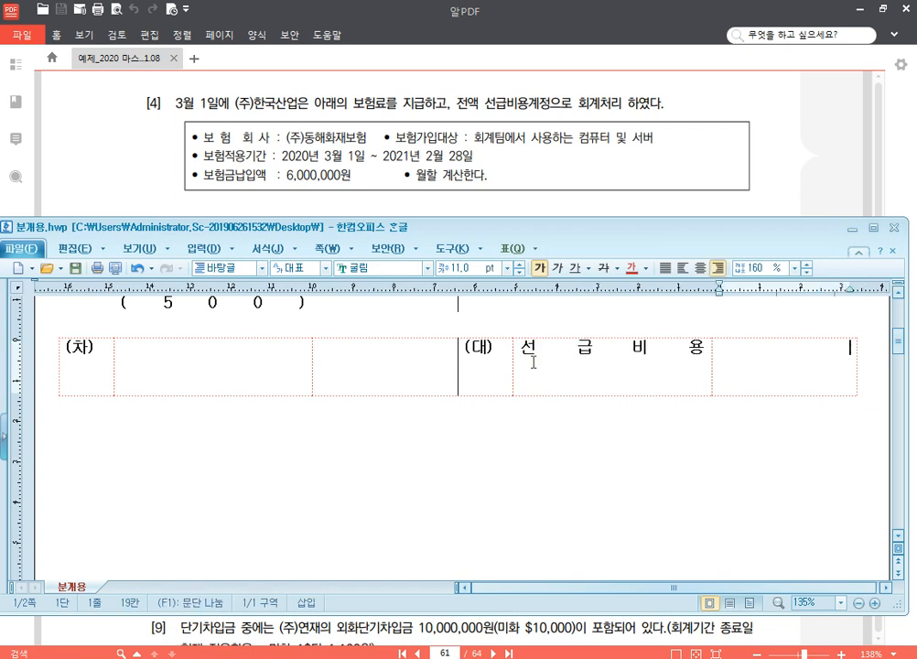
{"action": "type", "text": "5,000,000"}
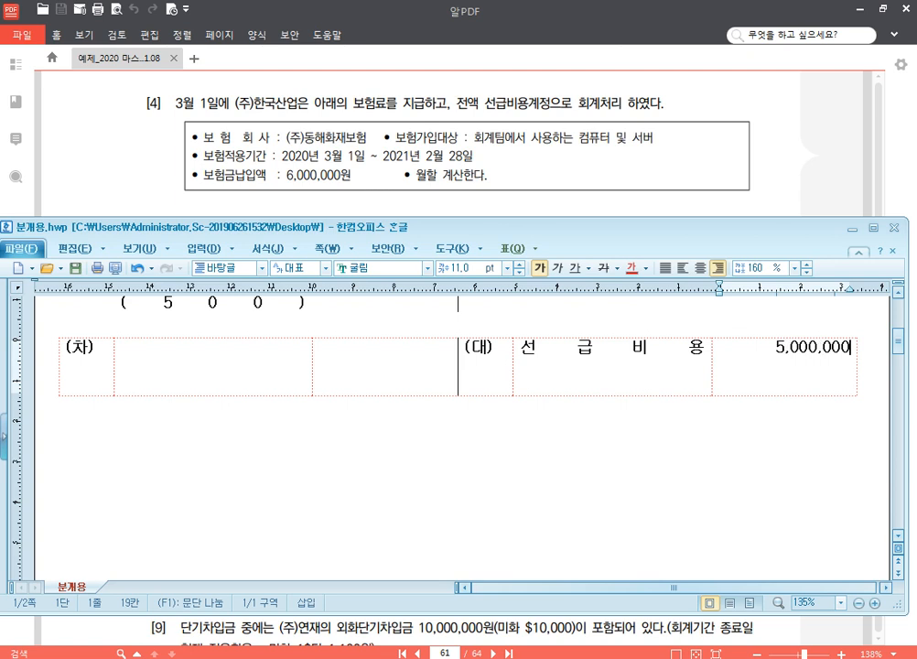
Step: Enter 보험료 (800) with the amount 5,000,000 on the (차) side of the entry
{"action": "left_click", "coordinate": [246, 365]}
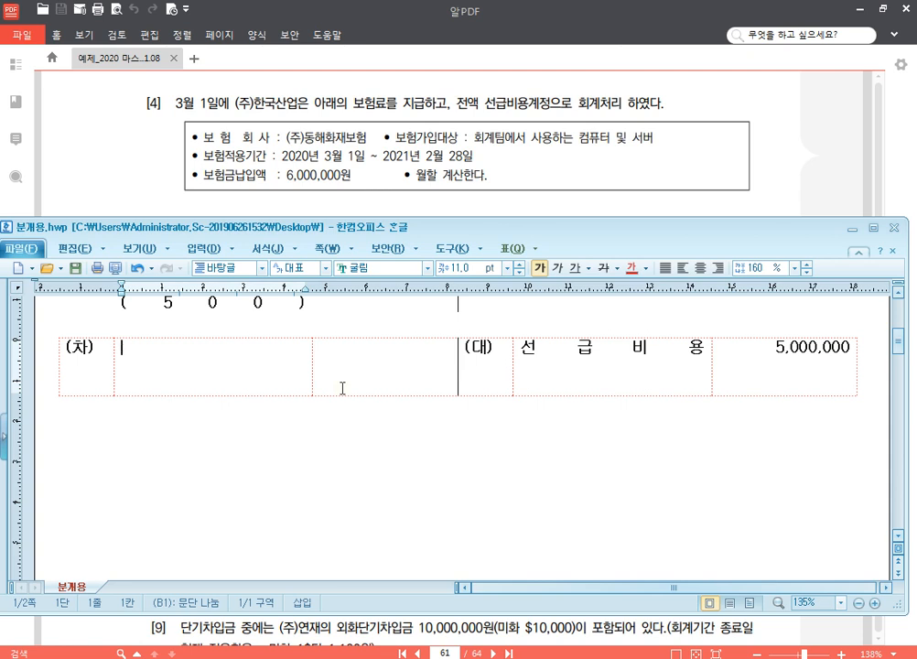
{"action": "type", "text": "보험료"}
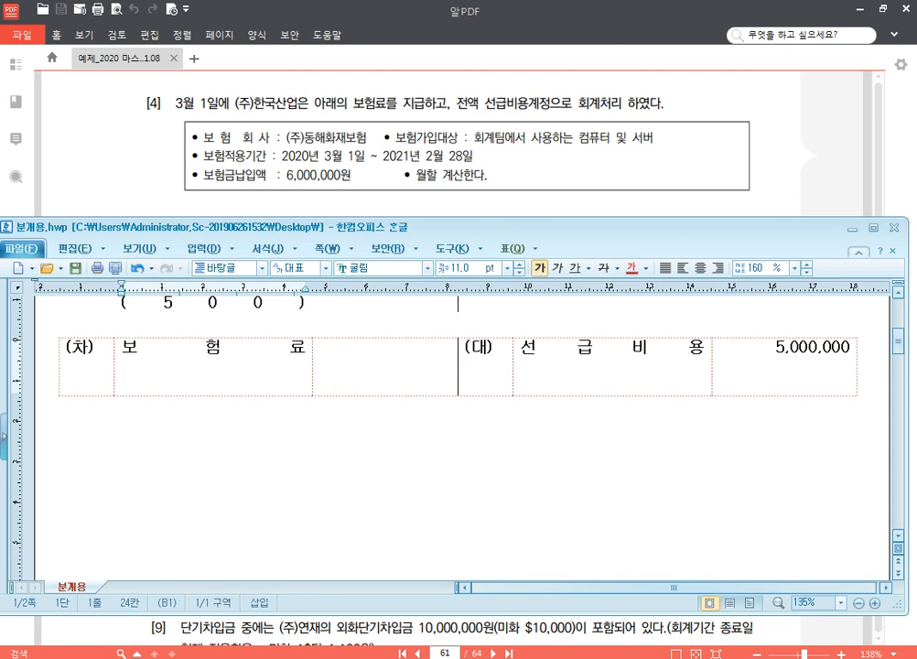
{"action": "key", "text": "Return"}
{"action": "type", "text": "("}
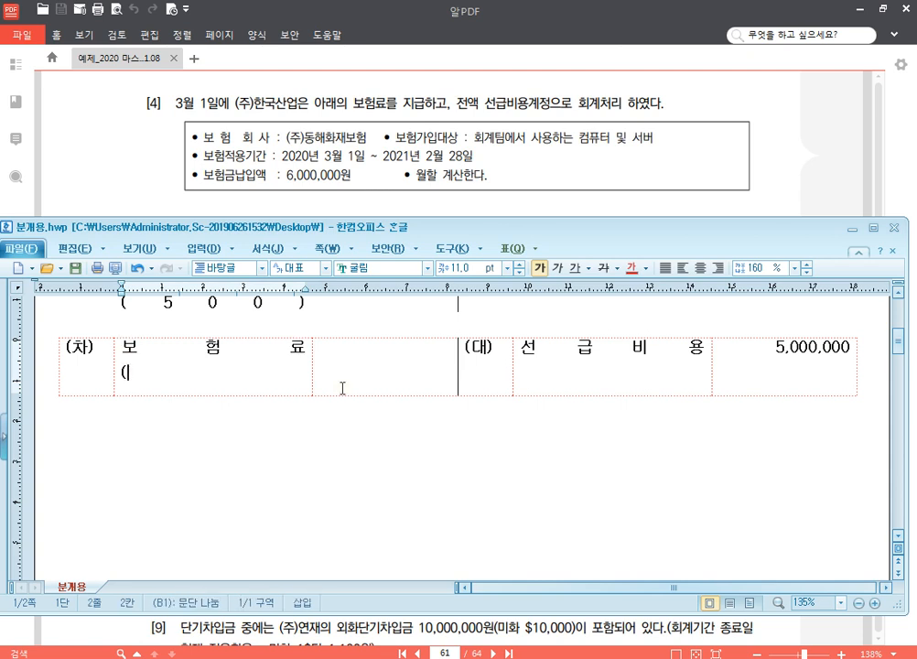
{"action": "type", "text": "      8     0     0     )"}
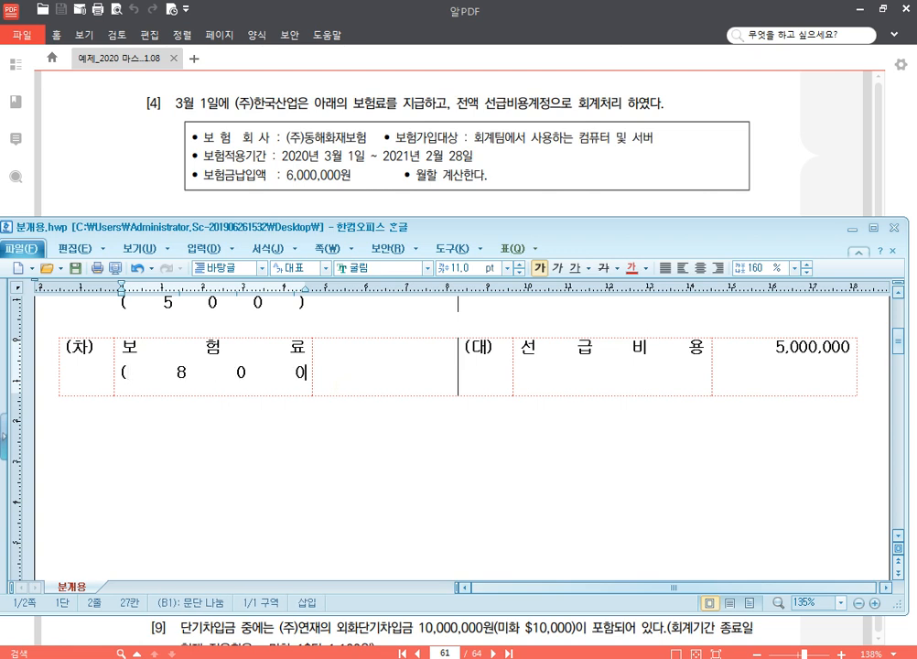
{"action": "left_click", "coordinate": [342, 388]}
{"action": "type", "text": "5"}
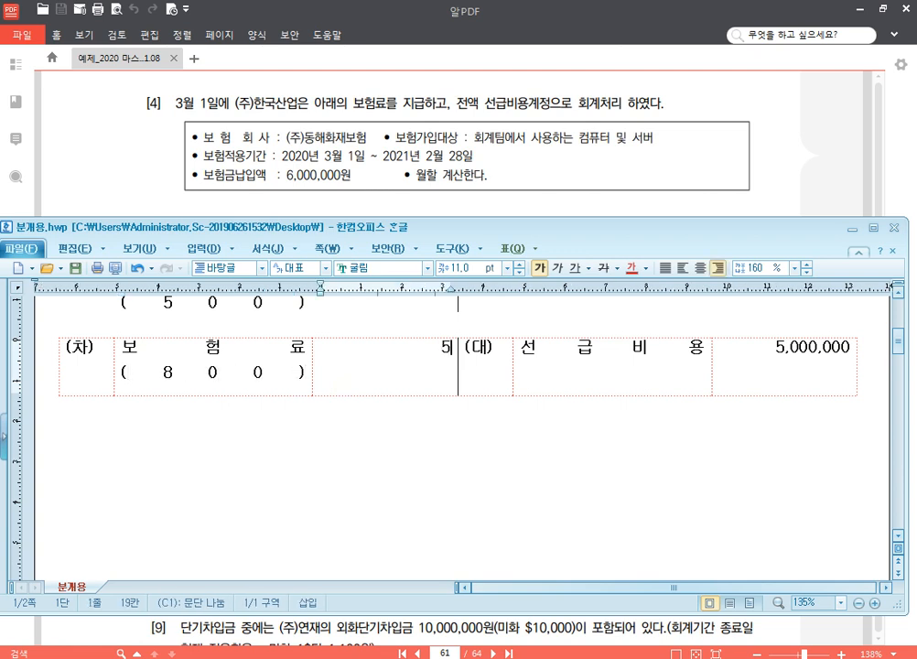
{"action": "type", "text": ",000,000"}
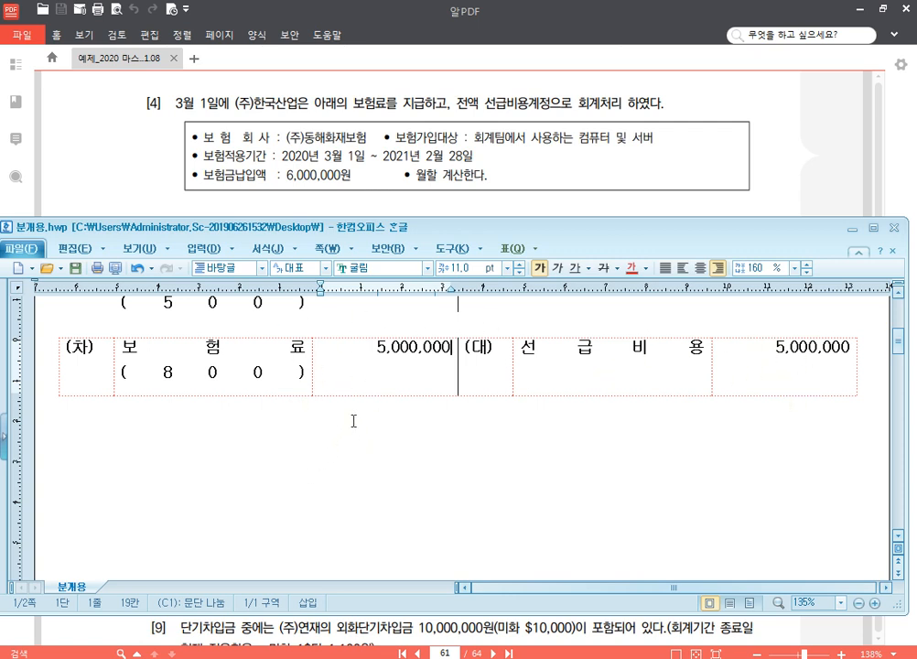
Step: For problem [5] of the PDF, paste another blank journal entry table below the 보험료 entry in 분개용.hwp
{"action": "left_click", "coordinate": [656, 181]}
{"action": "scroll", "coordinate": [646, 232], "scroll_direction": "down", "scroll_amount": 3}
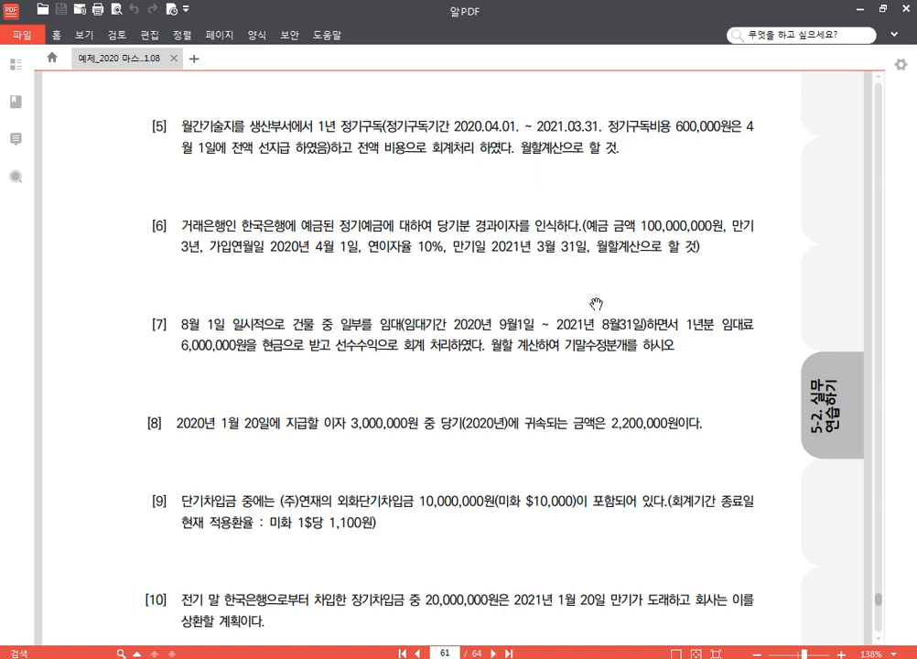
{"action": "left_click", "coordinate": [358, 658]}
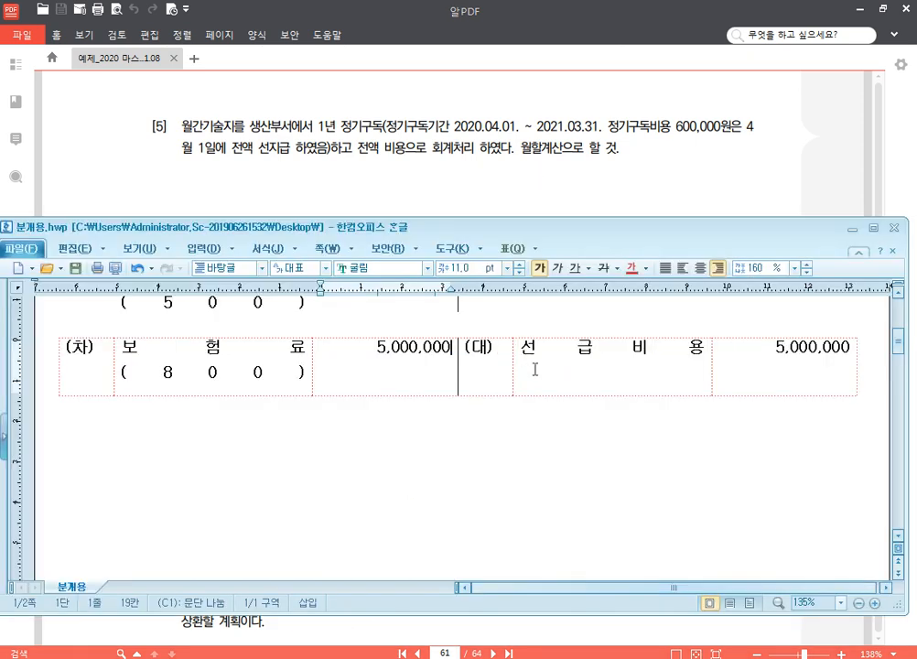
{"action": "left_click", "coordinate": [870, 376]}
{"action": "key", "text": "Return"}
{"action": "type", "text": "(차)\t\t\t(대)"}
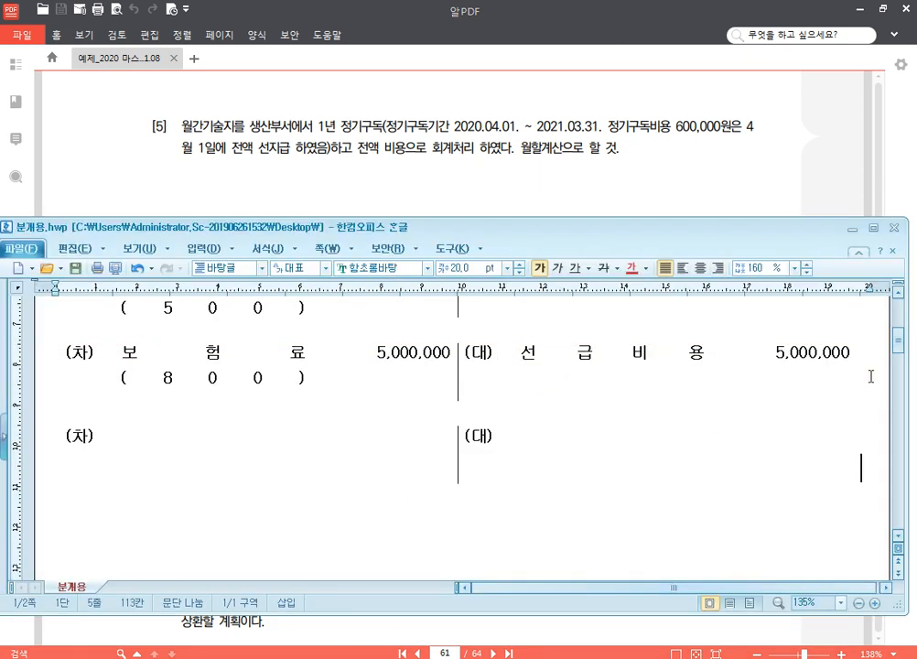
{"action": "scroll", "coordinate": [727, 328], "scroll_direction": "down", "scroll_amount": 3}
Step: Enter 도서인쇄비 (500) with the amount 150,000 on the (대) side of the new entry
{"action": "left_click", "coordinate": [572, 341]}
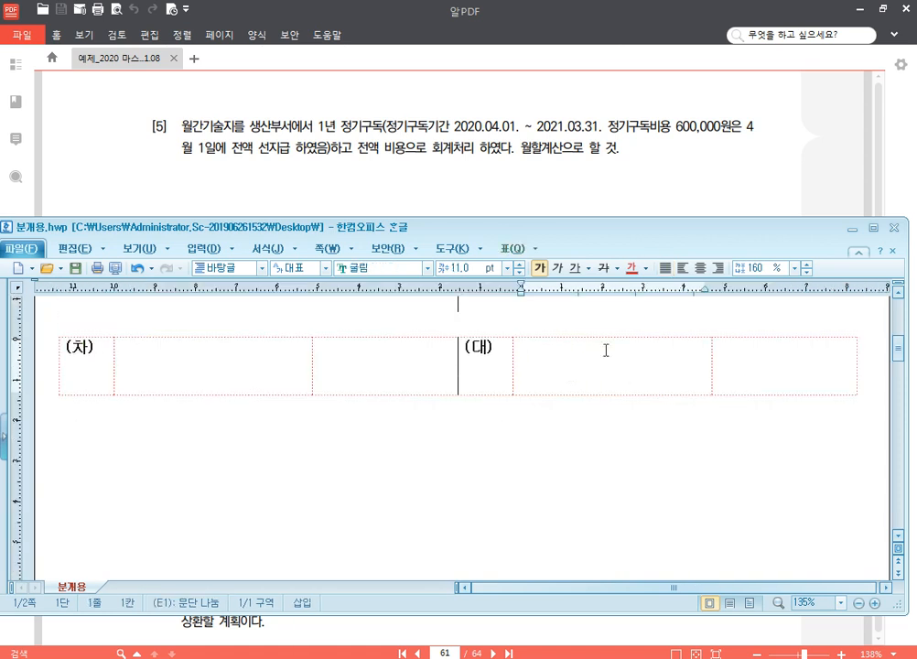
{"action": "type", "text": "도서"}
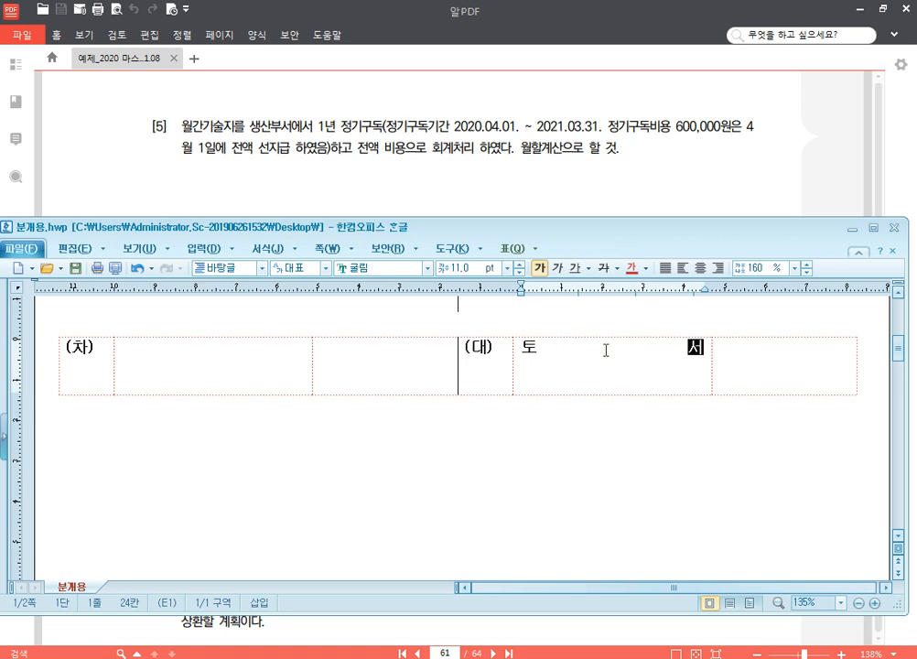
{"action": "key", "text": "BackSpace"}
{"action": "key", "text": "BackSpace"}
{"action": "type", "text": "도서인쇄비"}
{"action": "key", "text": "Return"}
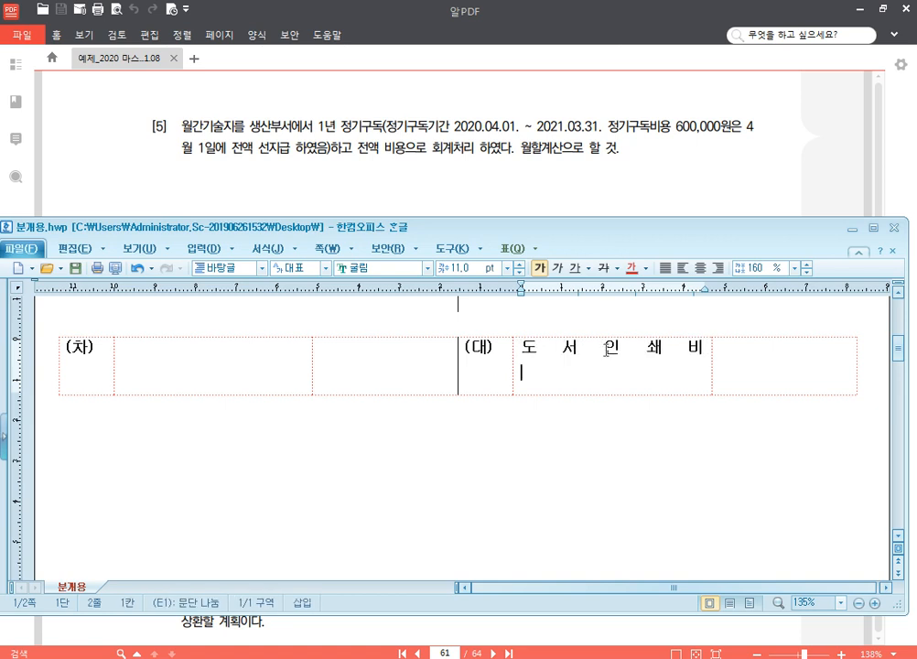
{"action": "type", "text": "(50"}
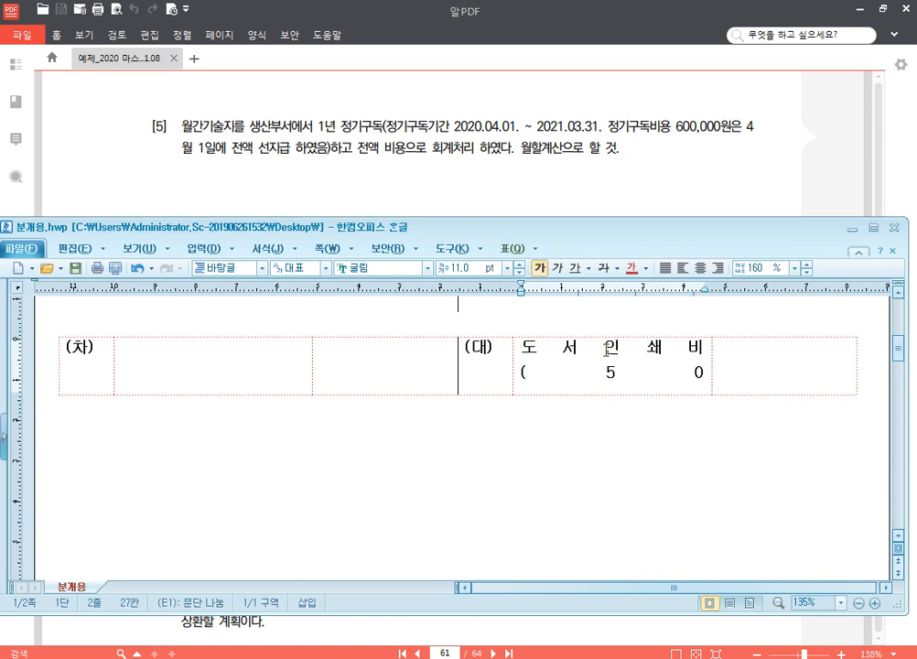
{"action": "type", "text": "0)"}
{"action": "key", "text": "Tab"}
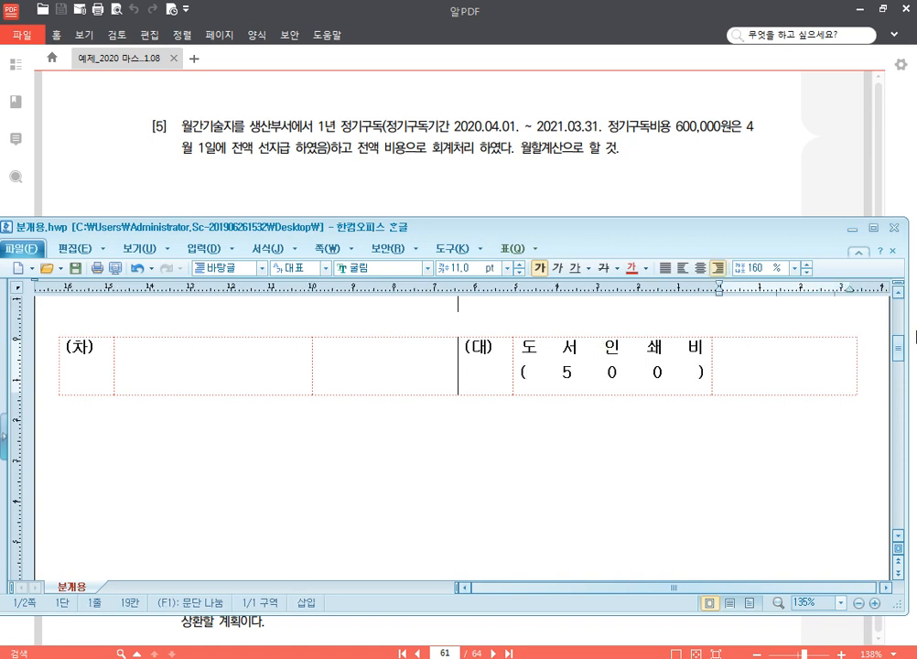
{"action": "type", "text": "150,000"}
Step: Enter 선급비용 with the amount 150,000 on the (차) side of the 도서인쇄비 entry
{"action": "left_click", "coordinate": [259, 374]}
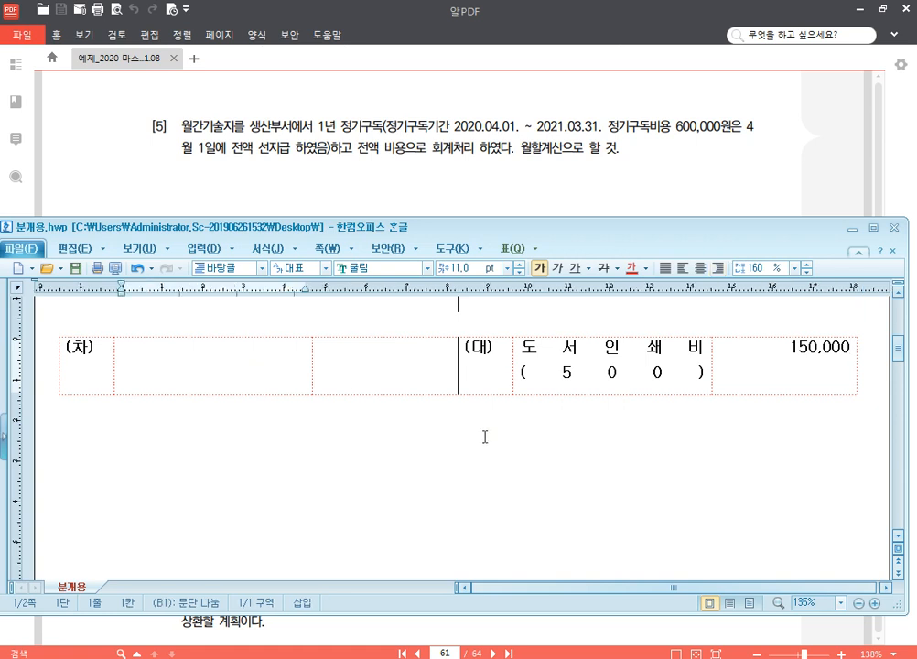
{"action": "type", "text": "선급비용"}
{"action": "key", "text": "Tab"}
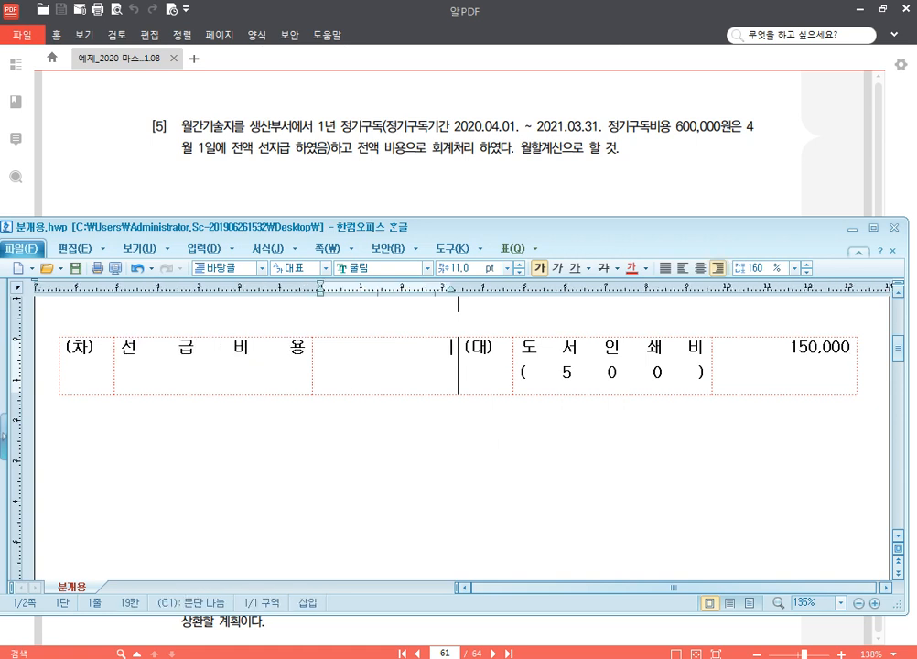
{"action": "type", "text": "150,000"}
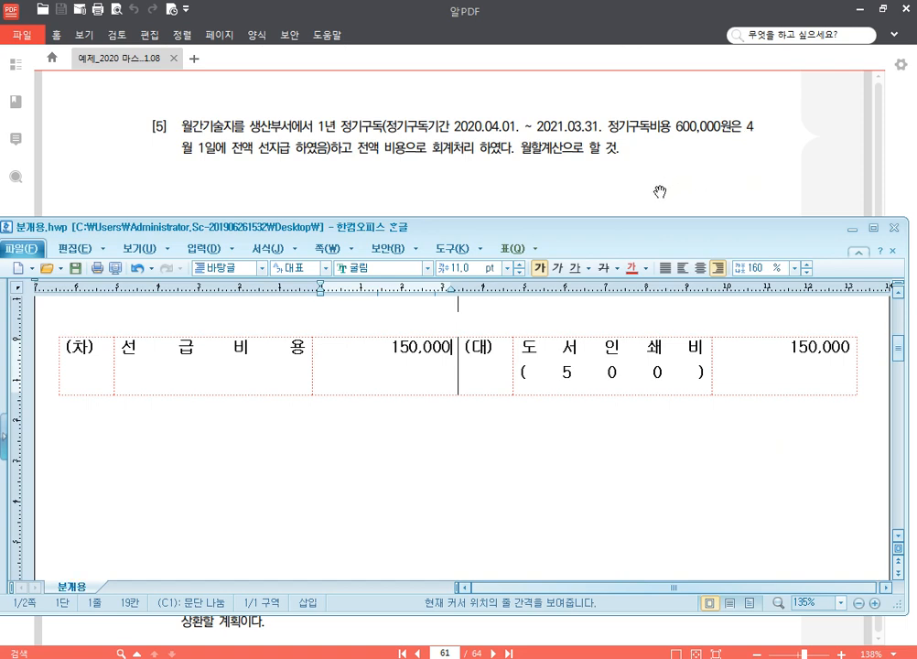
Step: For problem [6] of the PDF, write the interest calculation 100,000,000 X 10% X 9/12 below the last entry in 분개용.hwp
{"action": "left_click_drag", "start_coordinate": [659, 191], "coordinate": [659, 96]}
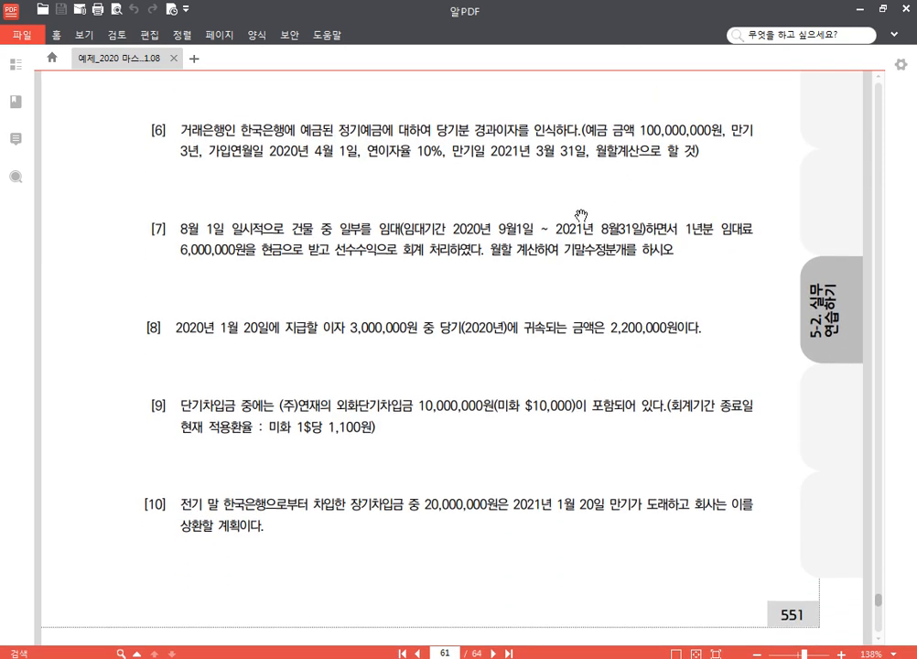
{"action": "left_click_drag", "start_coordinate": [334, 188], "coordinate": [317, 177]}
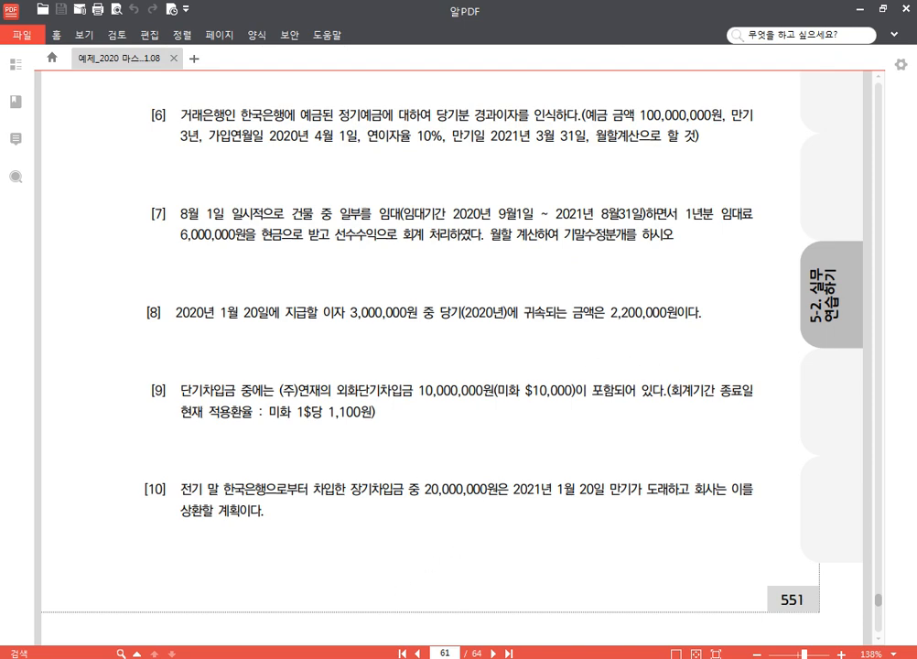
{"action": "key", "text": "alt+Tab"}
{"action": "scroll", "coordinate": [525, 472], "scroll_direction": "down", "scroll_amount": 2}
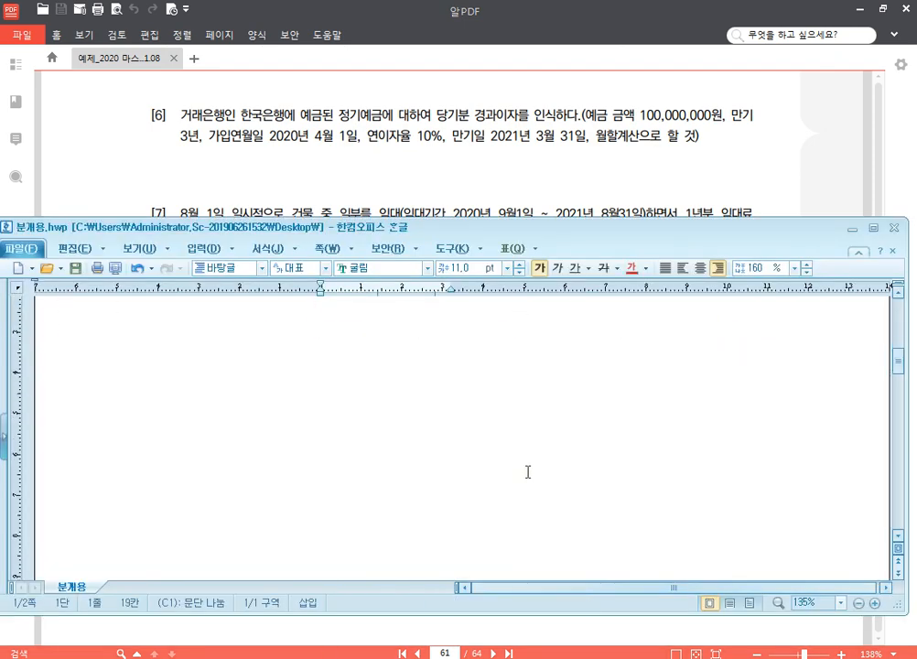
{"action": "left_click", "coordinate": [389, 391]}
{"action": "scroll", "coordinate": [394, 393], "scroll_direction": "up", "scroll_amount": 1}
{"action": "left_click", "coordinate": [342, 394]}
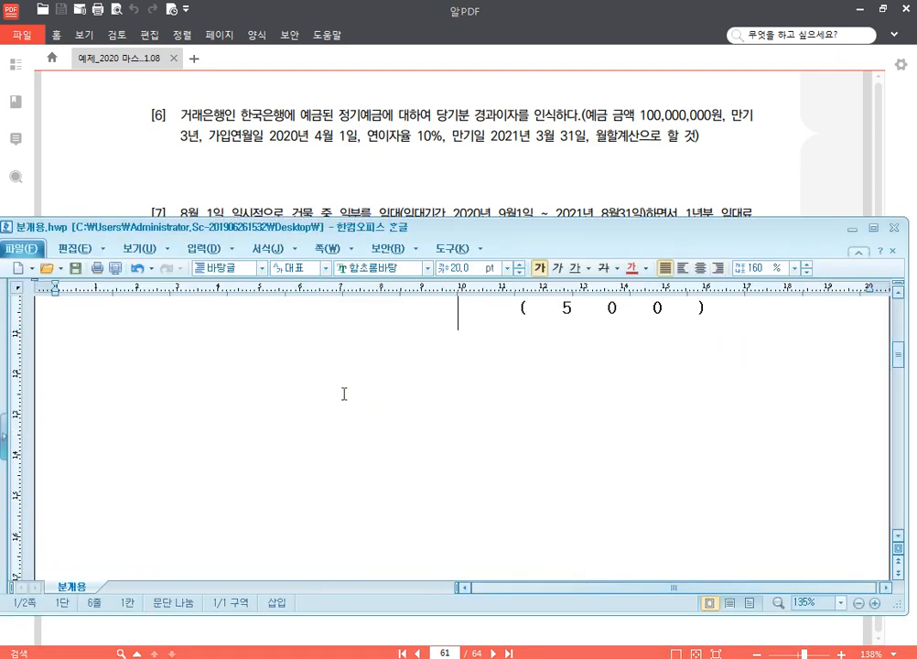
{"action": "type", "text": "100,000,000  X"}
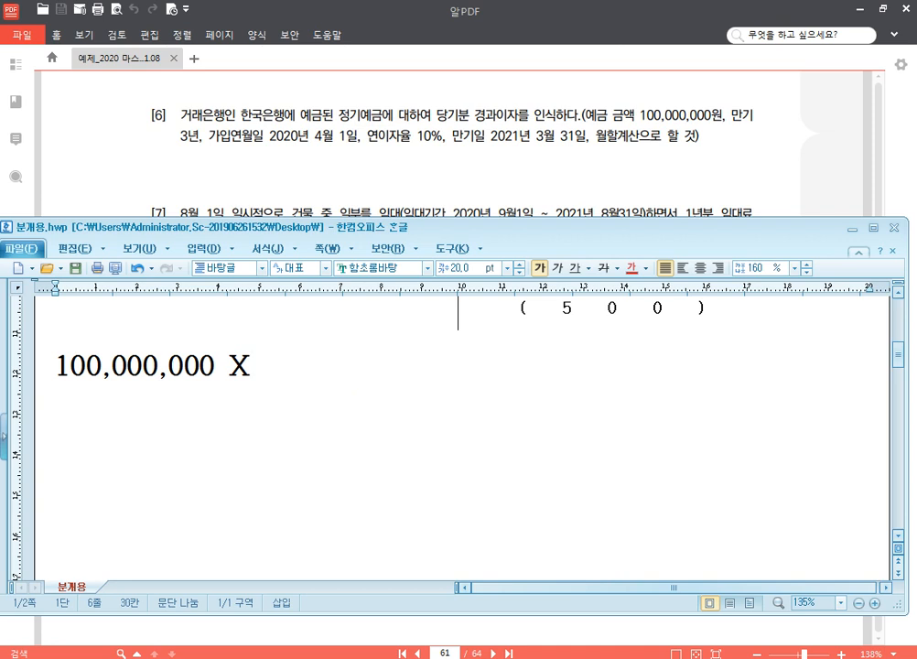
{"action": "type", "text": "  10%"}
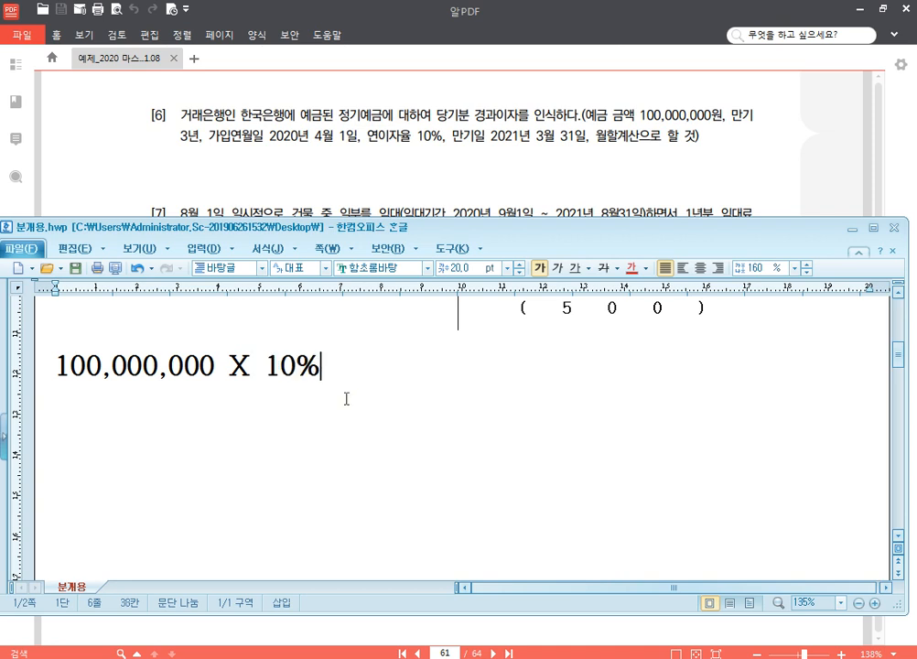
{"action": "type", "text": "  X  9/12"}
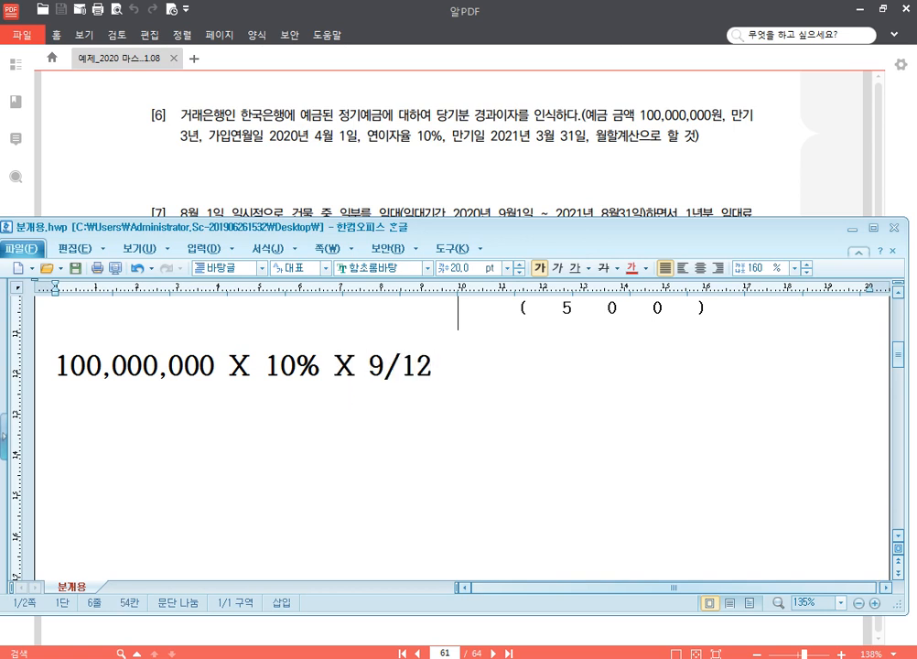
{"action": "type", "text": "  ="}
Step: Complete the interest calculation with the result = 7,500,000, including the missing thousands comma
{"action": "type", "text": "7500,000"}
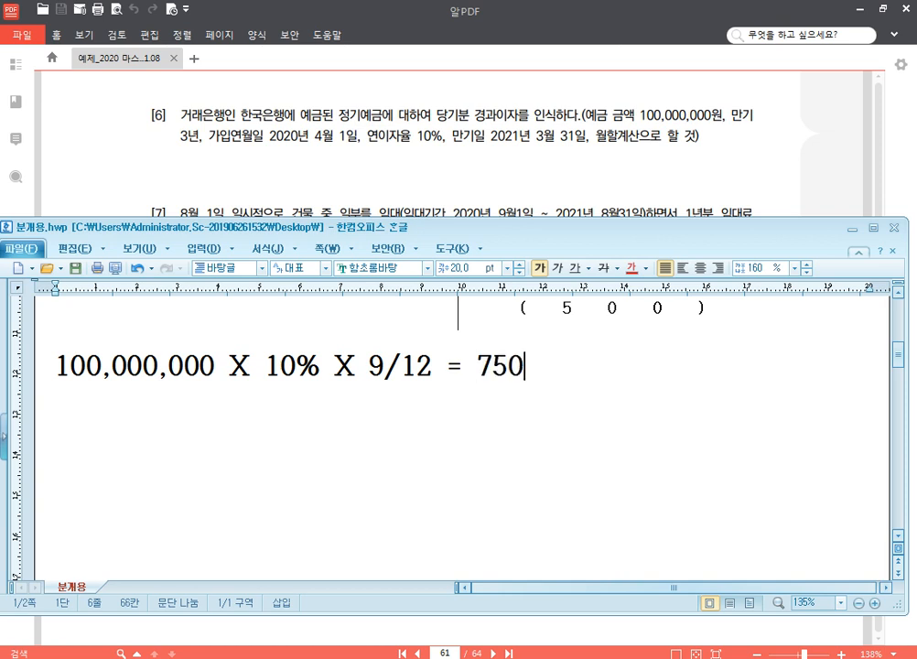
{"action": "key", "text": "Left"}
{"action": "key", "text": "Left"}
{"action": "key", "text": "Left"}
{"action": "key", "text": "Left"}
{"action": "key", "text": "Left"}
{"action": "key", "text": "Left"}
{"action": "key", "text": "Left"}
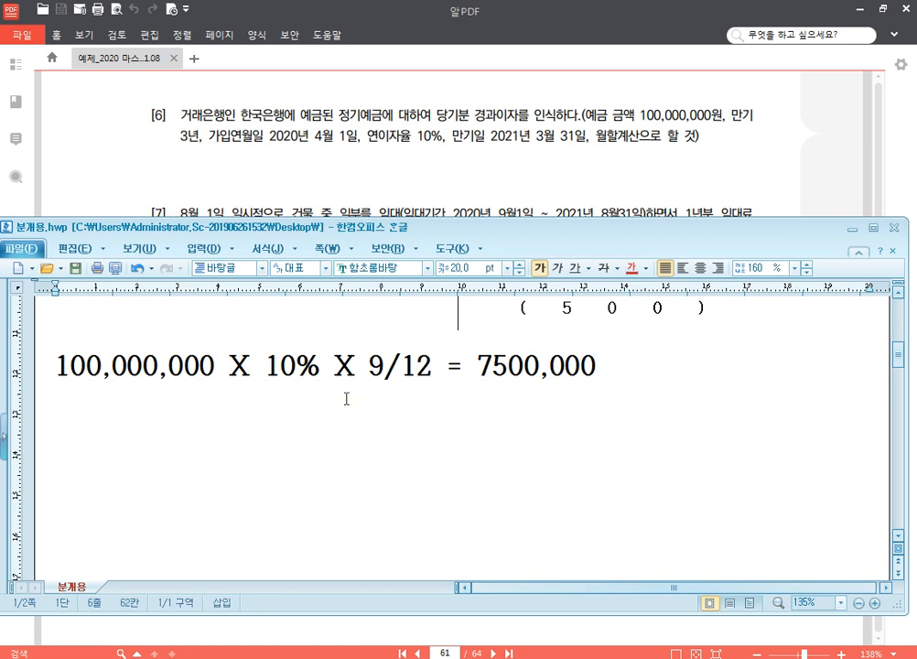
{"action": "type", "text": ","}
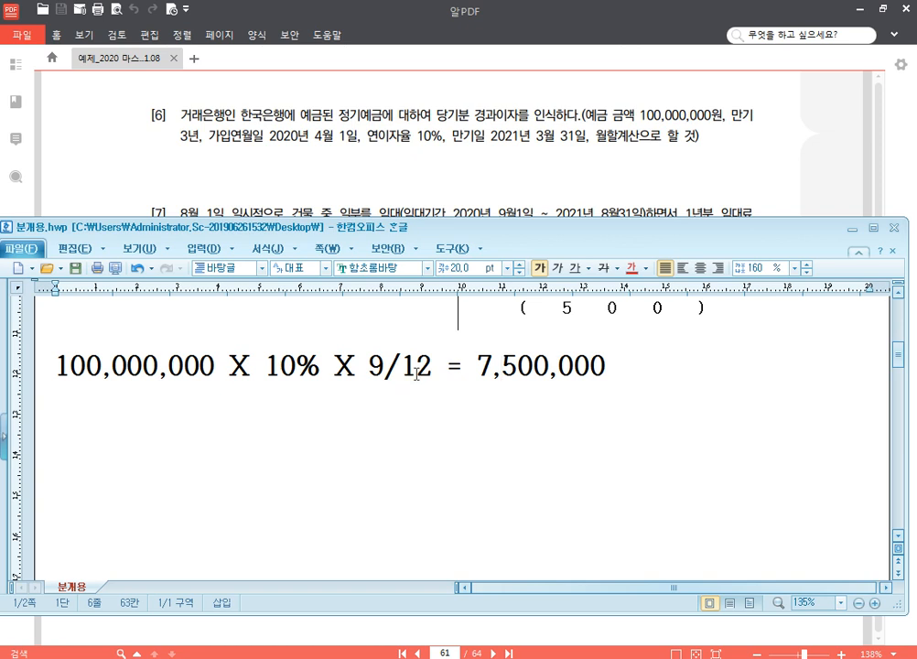
Step: Insert a blank (차)/(대) entry form on the line below the 7,500,000 interest calculation
{"action": "left_click", "coordinate": [386, 370]}
{"action": "left_click", "coordinate": [414, 370]}
{"action": "left_click", "coordinate": [418, 370]}
{"action": "left_click", "coordinate": [535, 373]}
{"action": "left_click", "coordinate": [496, 427]}
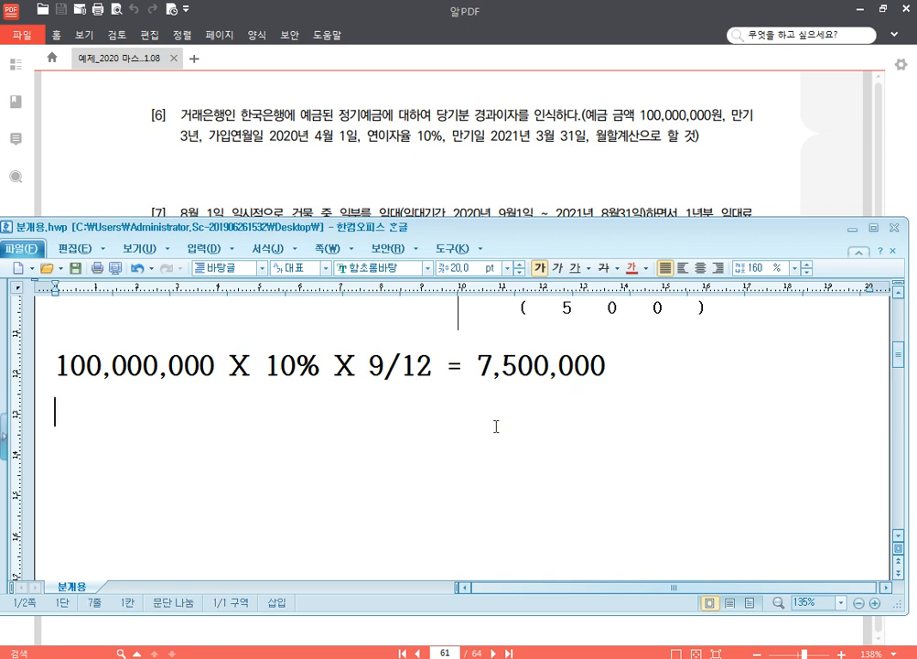
{"action": "type", "text": "(차)\t(대)"}
Step: Enter 이자수익 with the amount 7,500,000 on the (대) side of the blank entry
{"action": "left_click", "coordinate": [556, 439]}
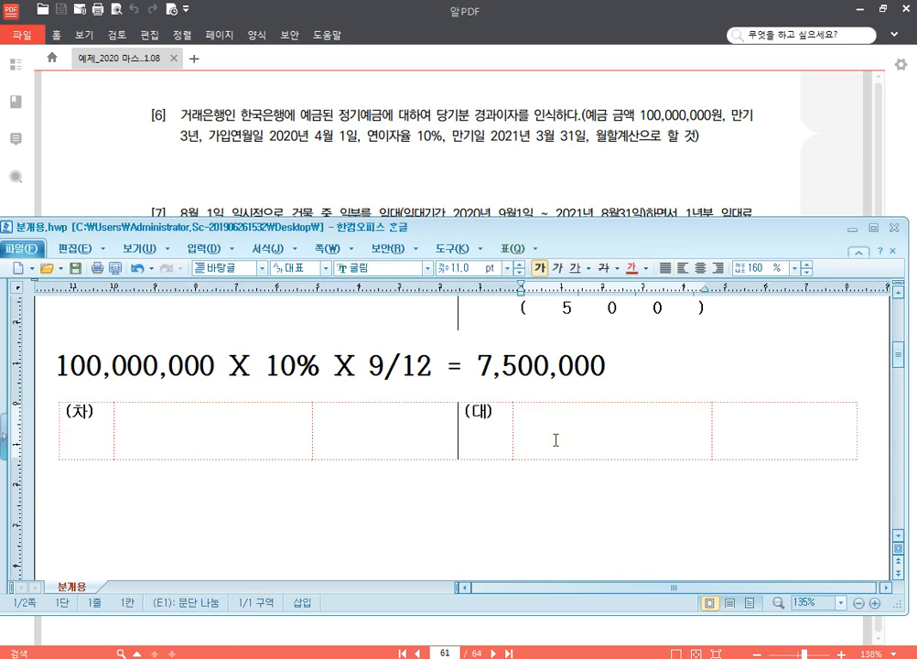
{"action": "type", "text": "dlwktndl"}
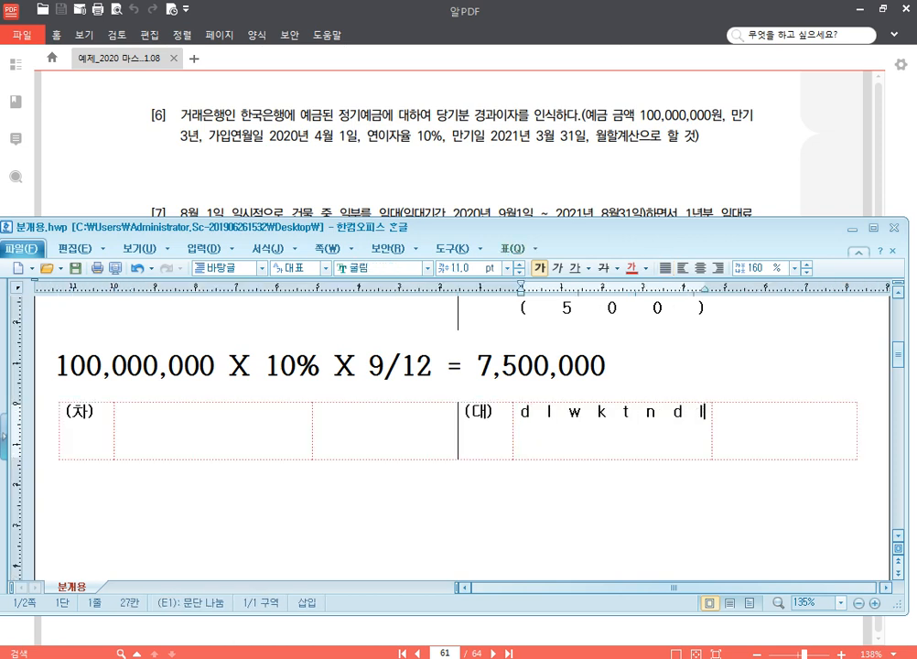
{"action": "key", "text": "shift+Home"}
{"action": "type", "text": "이자수익"}
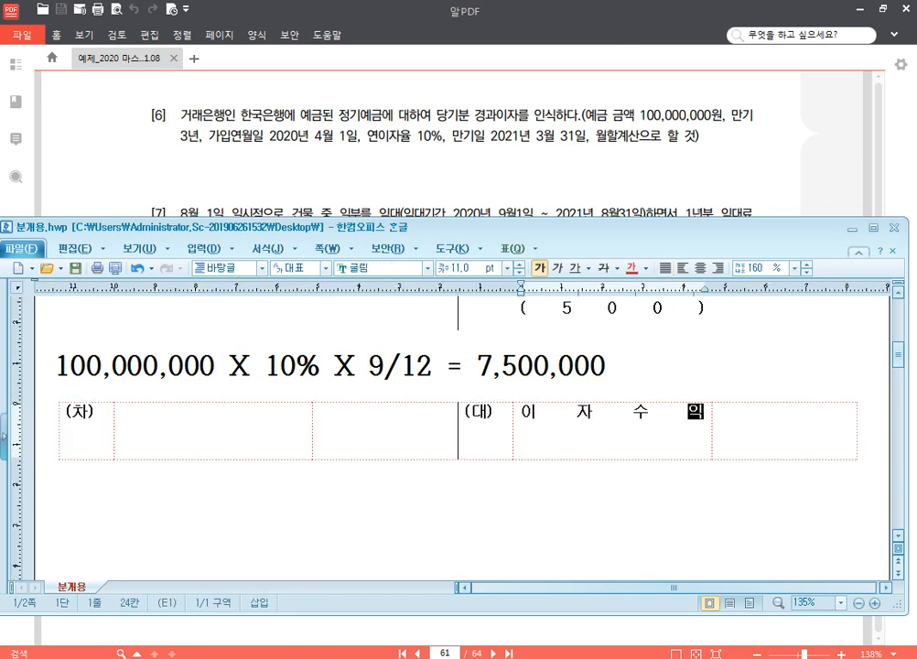
{"action": "key", "text": "Tab"}
{"action": "type", "text": "7,500,000"}
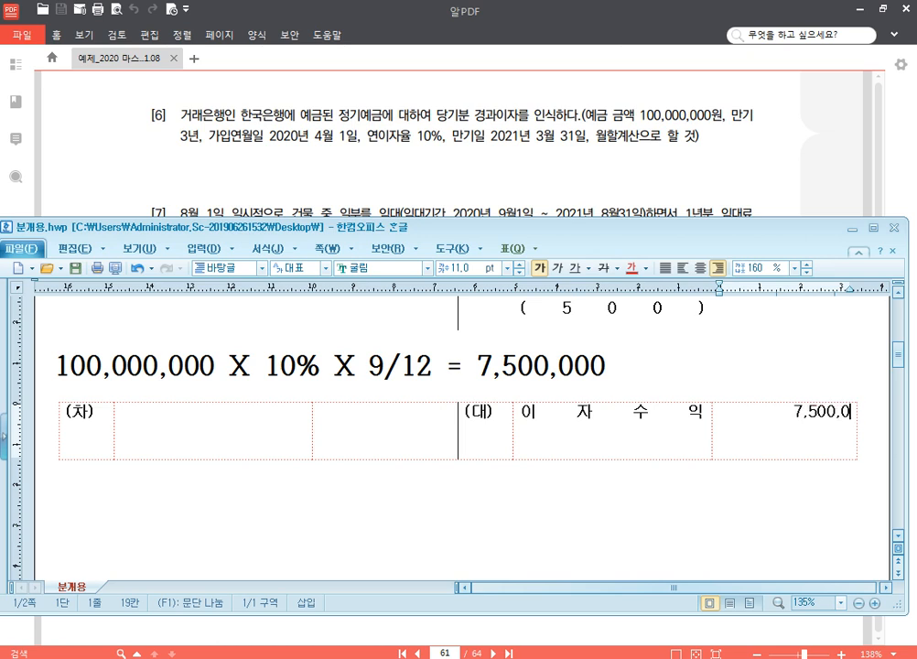
Step: Enter 미수수익 with the amount 7,500,000 on the (차) side of the 이자수익 entry
{"action": "left_click", "coordinate": [237, 442]}
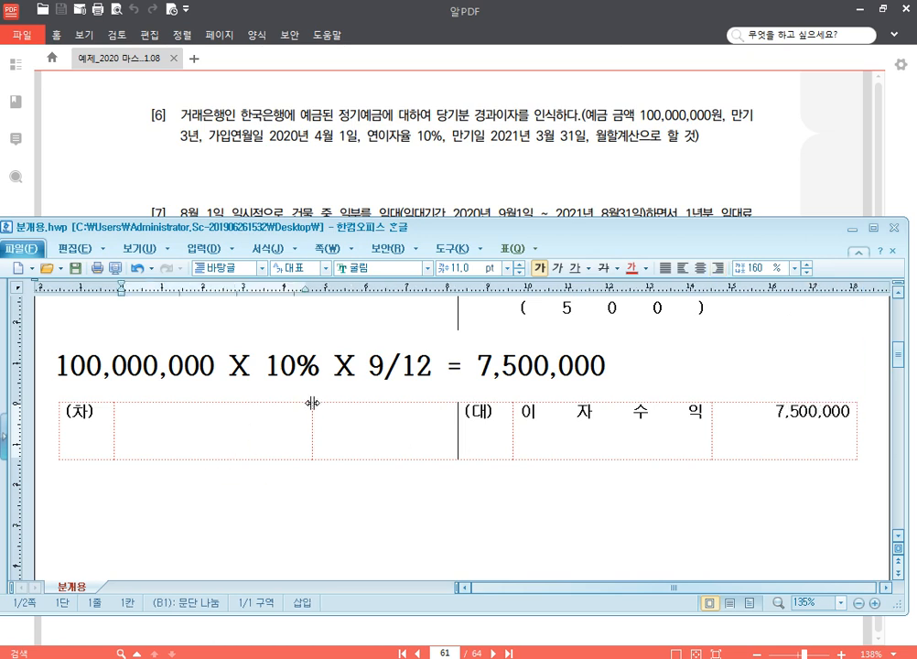
{"action": "type", "text": "미수수익"}
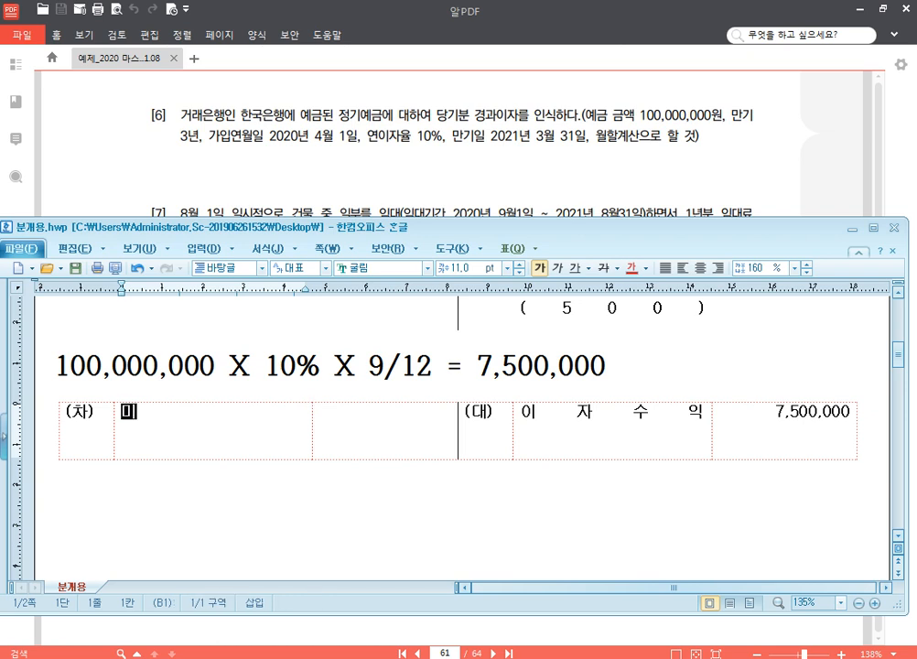
{"action": "key", "text": "Tab"}
{"action": "type", "text": "7,500,000"}
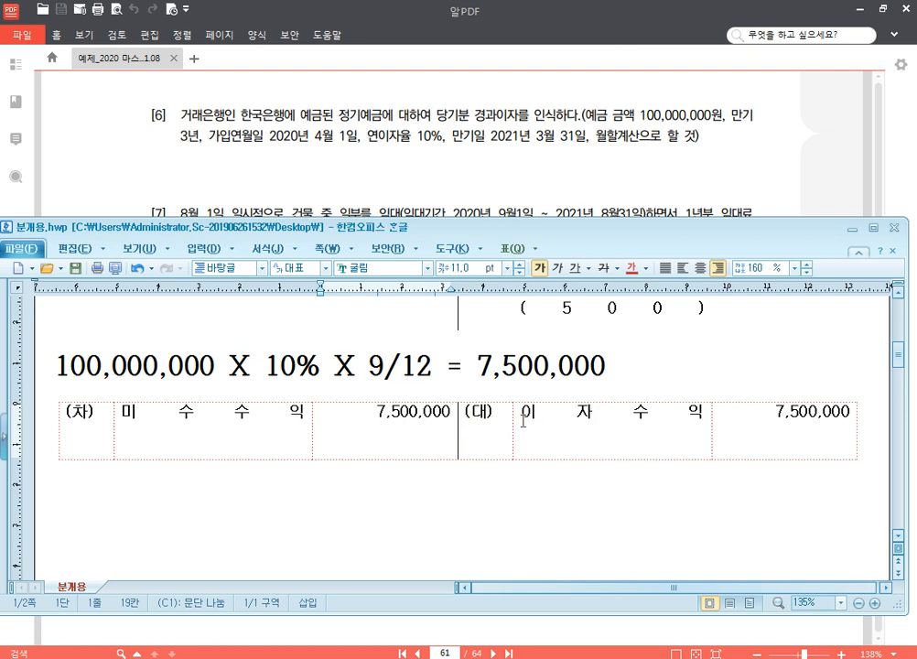
{"action": "left_click", "coordinate": [487, 507]}
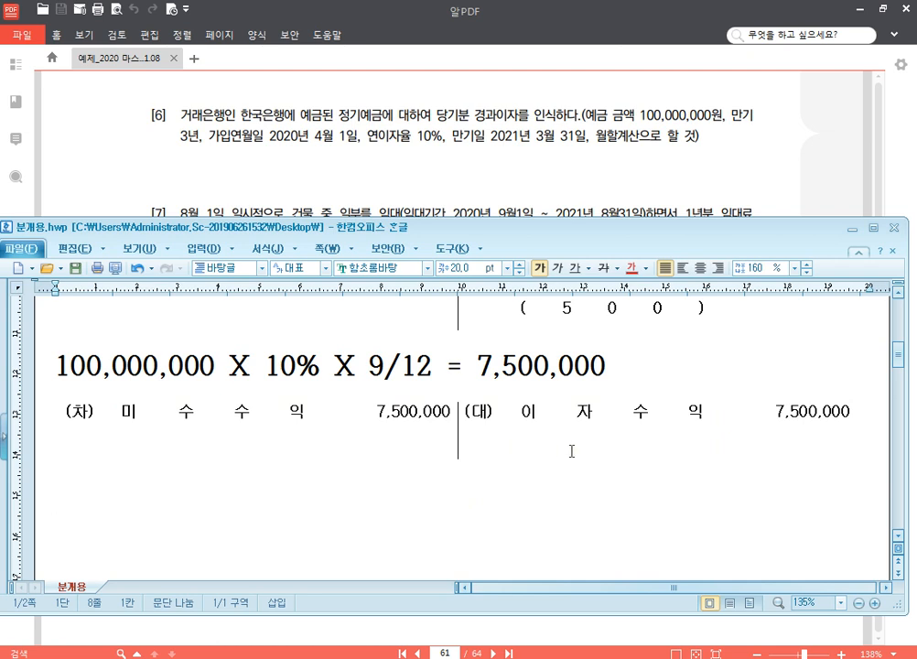
Step: Switch to the PDF in 알PDF and highlight the word 선수수익 in problem [7]
{"action": "left_click", "coordinate": [522, 178]}
{"action": "scroll", "coordinate": [416, 312], "scroll_direction": "down", "scroll_amount": 2}
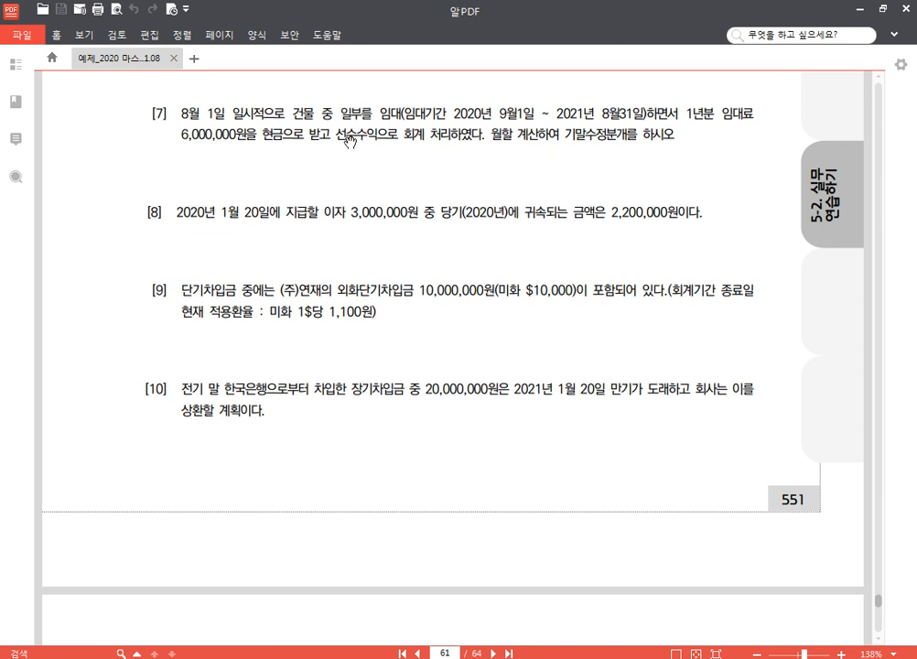
{"action": "left_click_drag", "start_coordinate": [335, 137], "coordinate": [378, 138]}
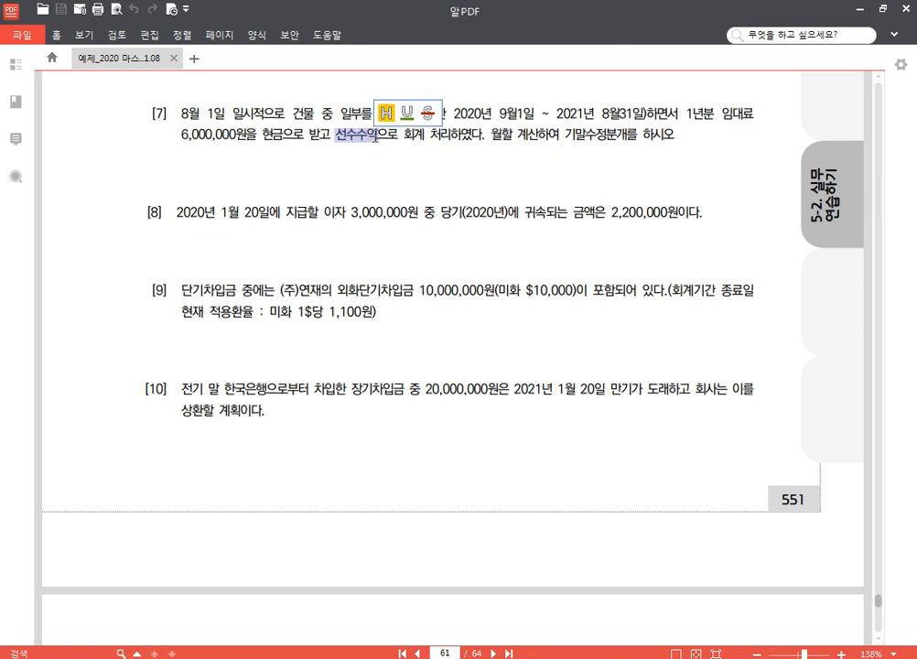
{"action": "left_click", "coordinate": [387, 116]}
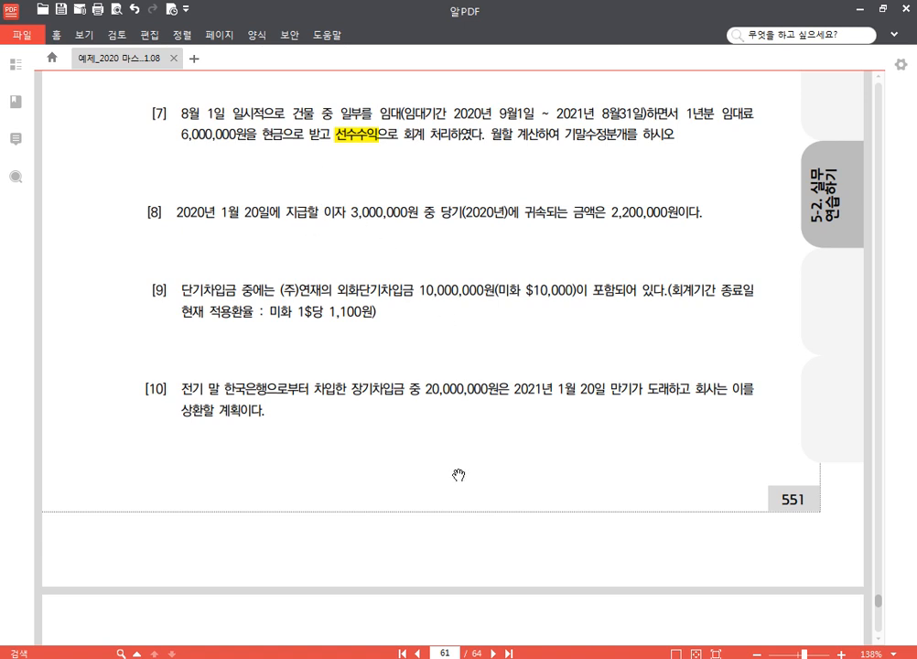
Step: Back in 분개용.hwp, add a blank entry form for problem [7] and enter 선수수익 with 2,000,000 on its (차) side
{"action": "left_click", "coordinate": [295, 658]}
{"action": "scroll", "coordinate": [276, 503], "scroll_direction": "down", "scroll_amount": 3}
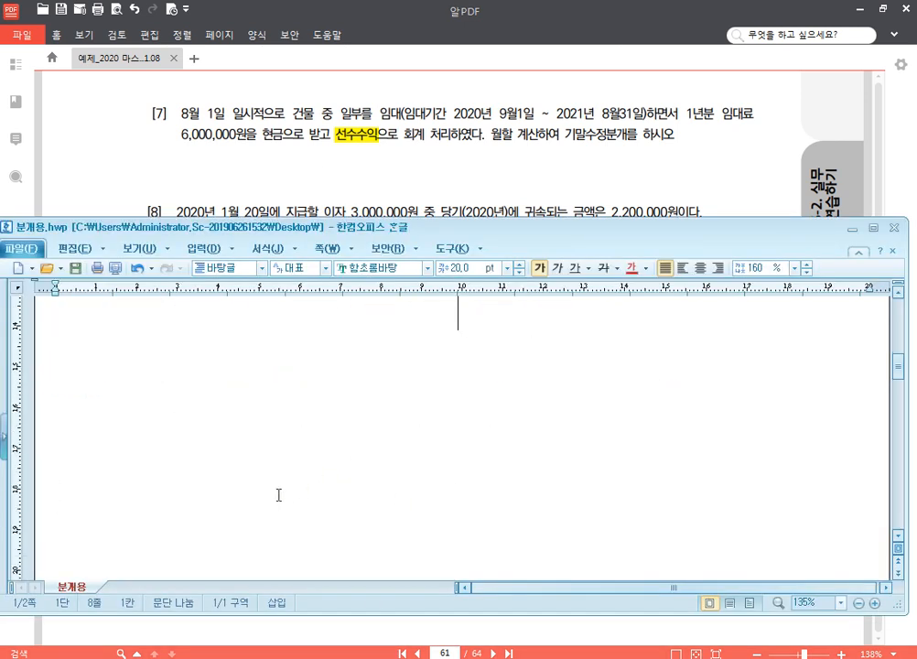
{"action": "left_click", "coordinate": [177, 369]}
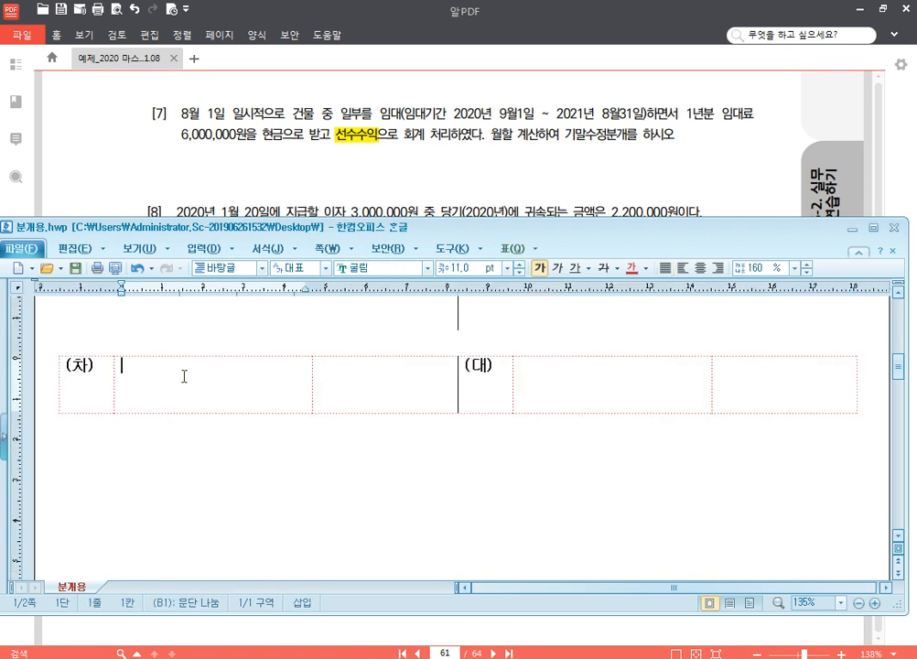
{"action": "type", "text": "선수수익"}
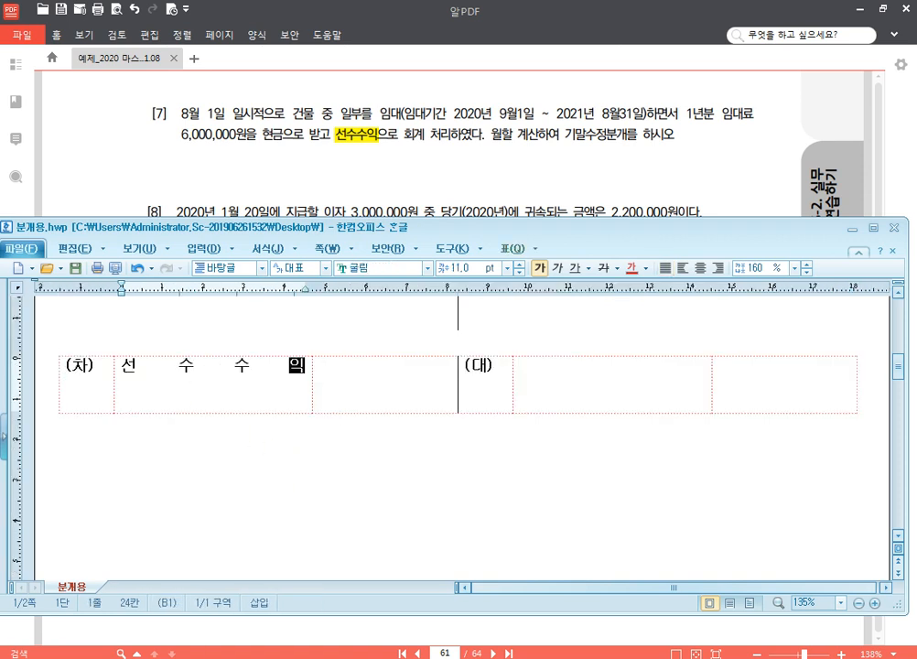
{"action": "key", "text": "Tab"}
{"action": "type", "text": "2,000,000"}
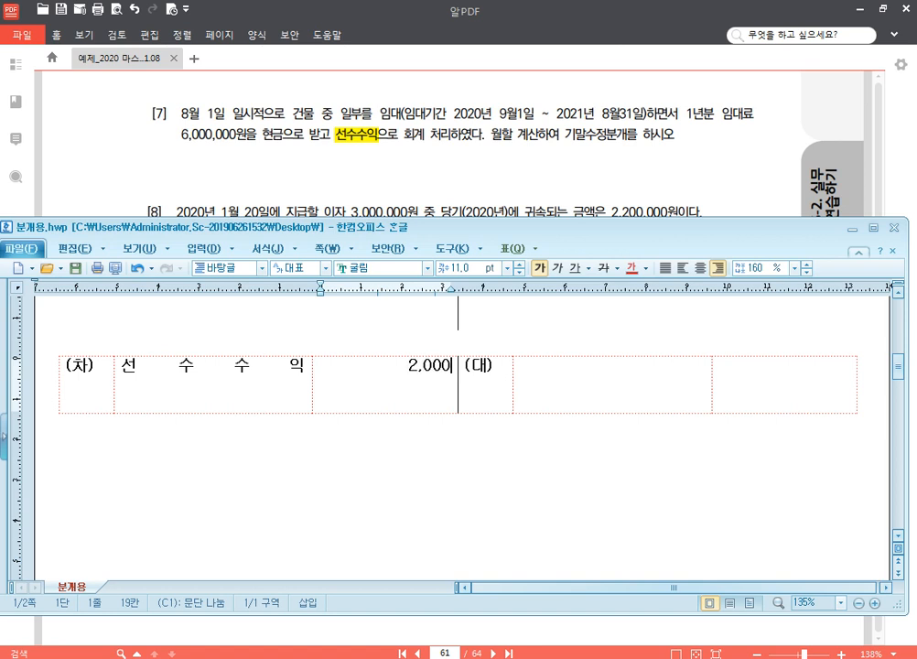
Step: Enter 임대료 with the amount 2,000,000 on the (대) side of the 선수수익 entry and start a new line below the form
{"action": "key", "text": "Tab"}
{"action": "key", "text": "Tab"}
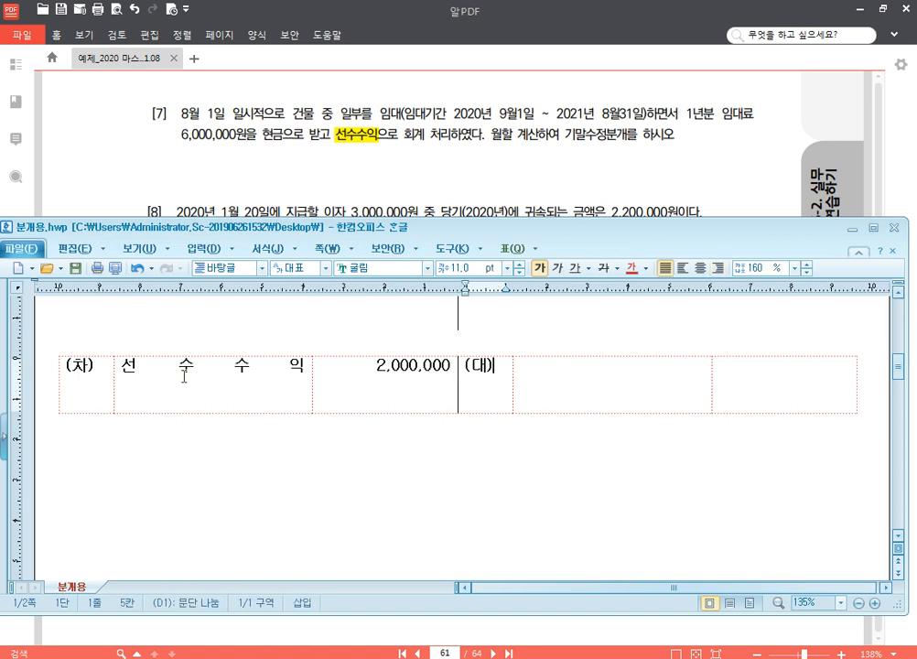
{"action": "type", "text": "임대료"}
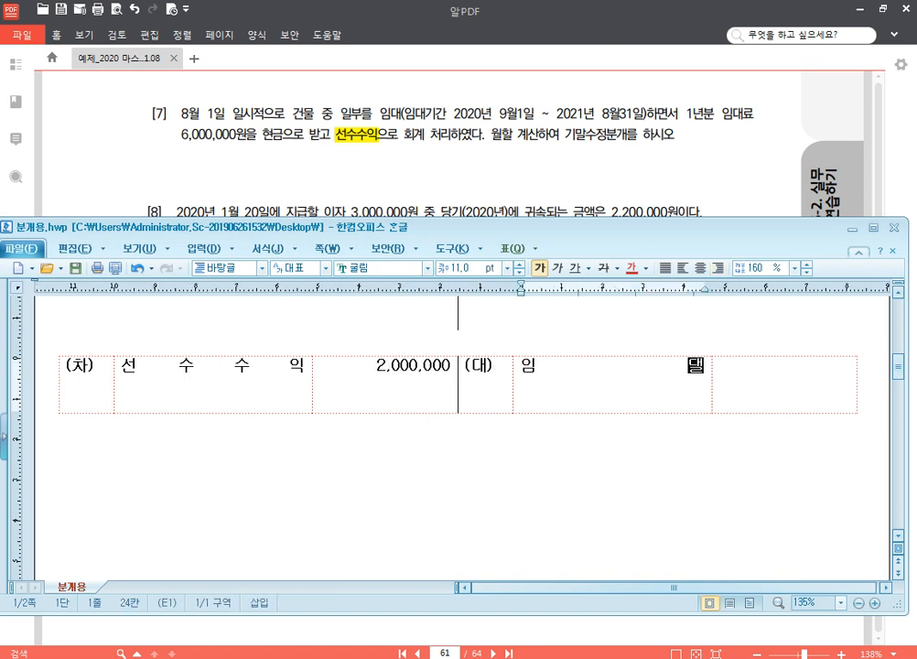
{"action": "key", "text": "Tab"}
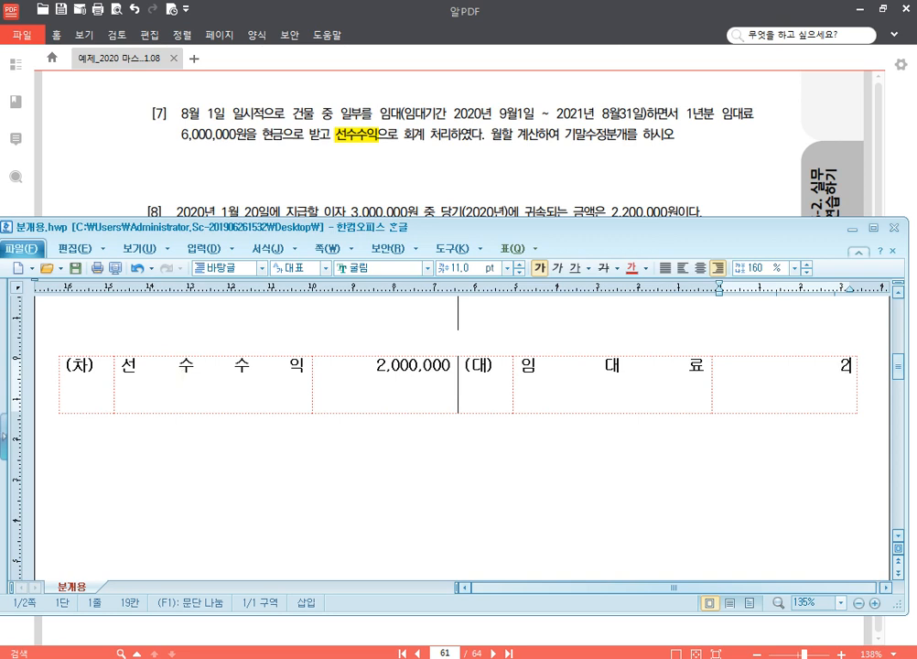
{"action": "type", "text": "2,000,00"}
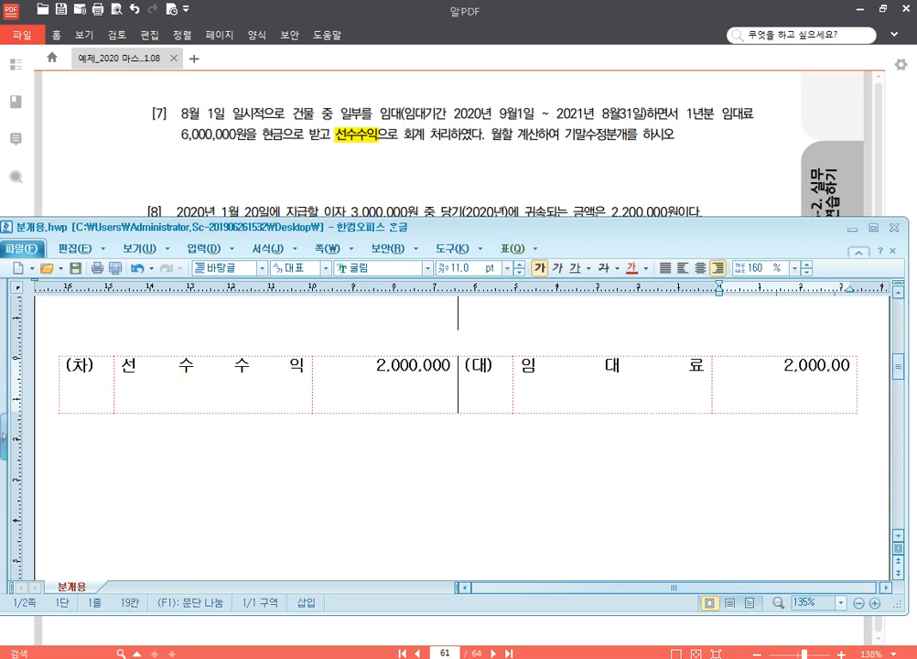
{"action": "type", "text": "0"}
{"action": "key", "text": "shift+Escape"}
{"action": "key", "text": "Return"}
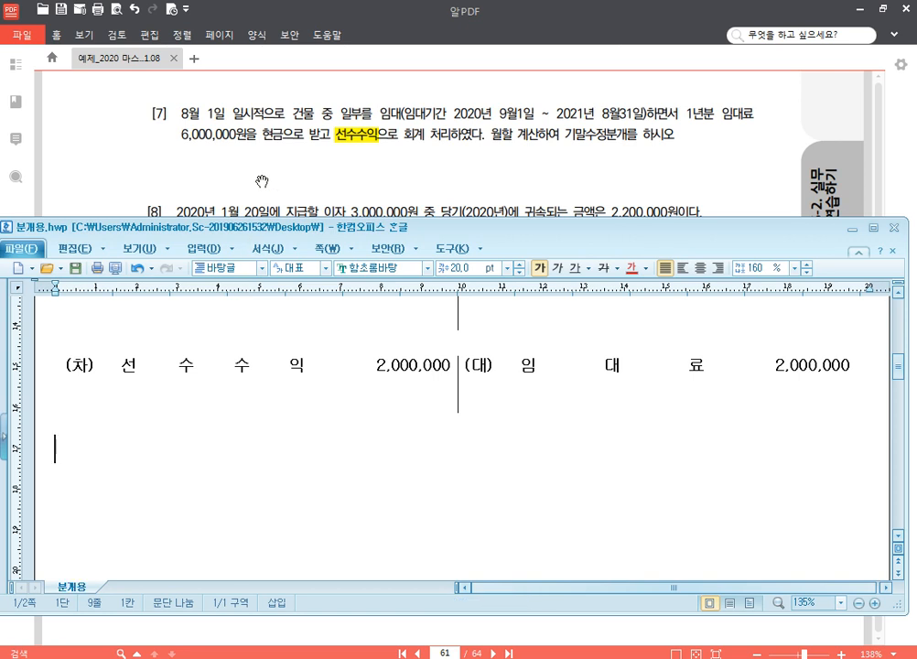
Step: Switch to the PDF in 알PDF and strike out the last digit of the year 2020 at the start of problem [8]
{"action": "left_click", "coordinate": [419, 183]}
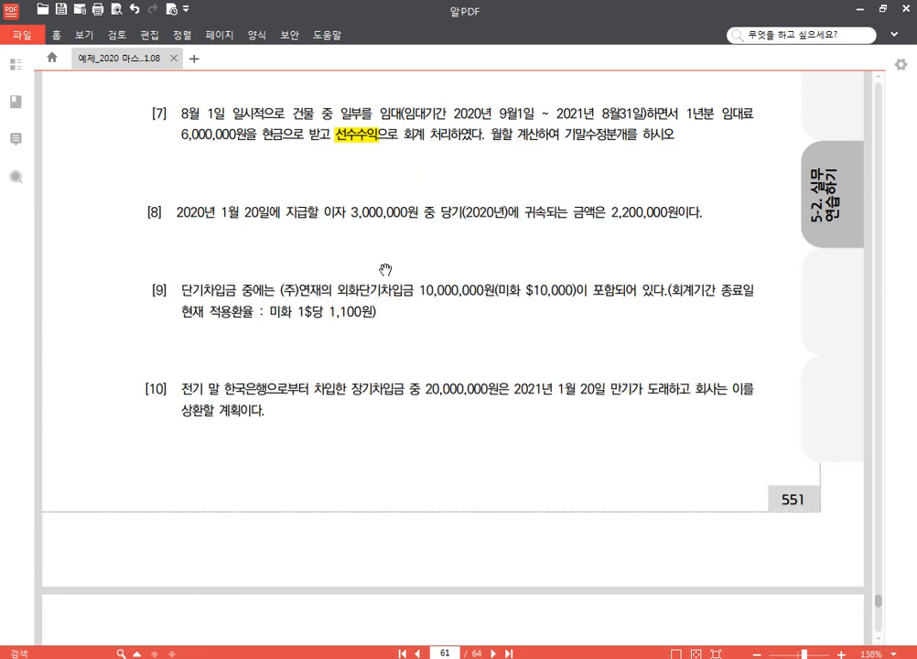
{"action": "left_click_drag", "start_coordinate": [383, 348], "coordinate": [382, 318]}
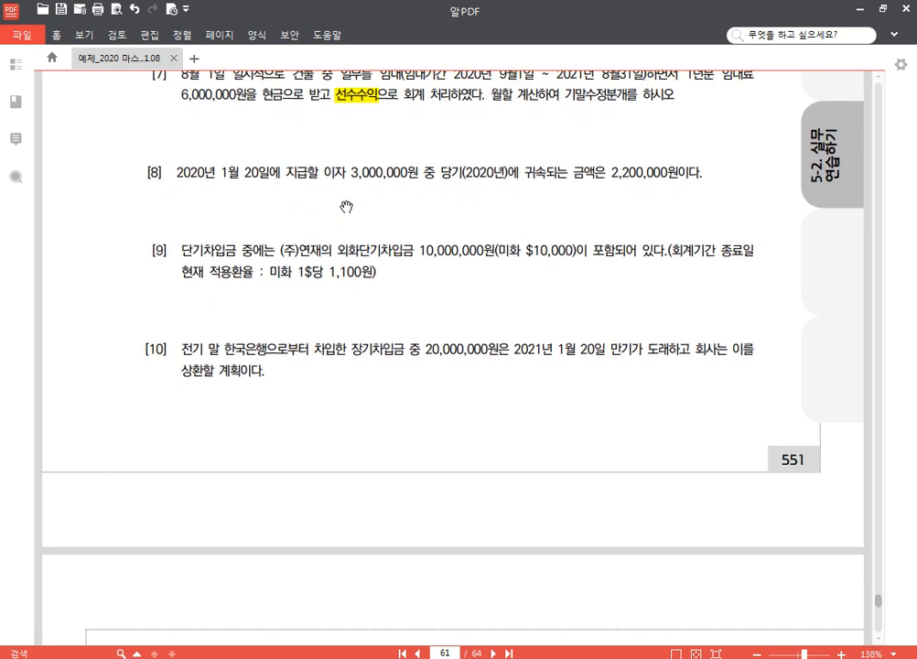
{"action": "left_click_drag", "start_coordinate": [198, 170], "coordinate": [205, 172]}
{"action": "mouse_move", "coordinate": [203, 169]}
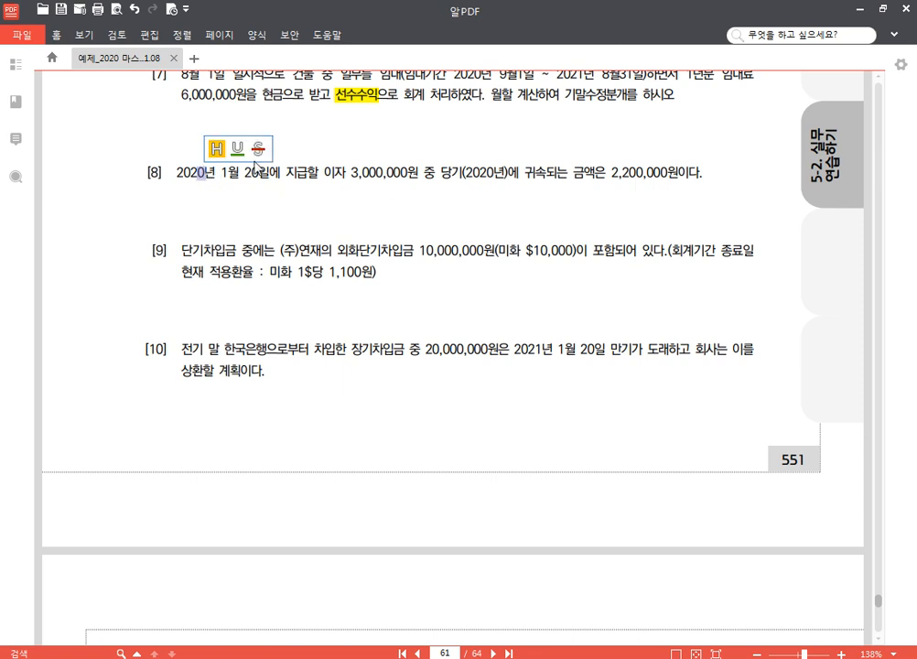
{"action": "left_click", "coordinate": [260, 147]}
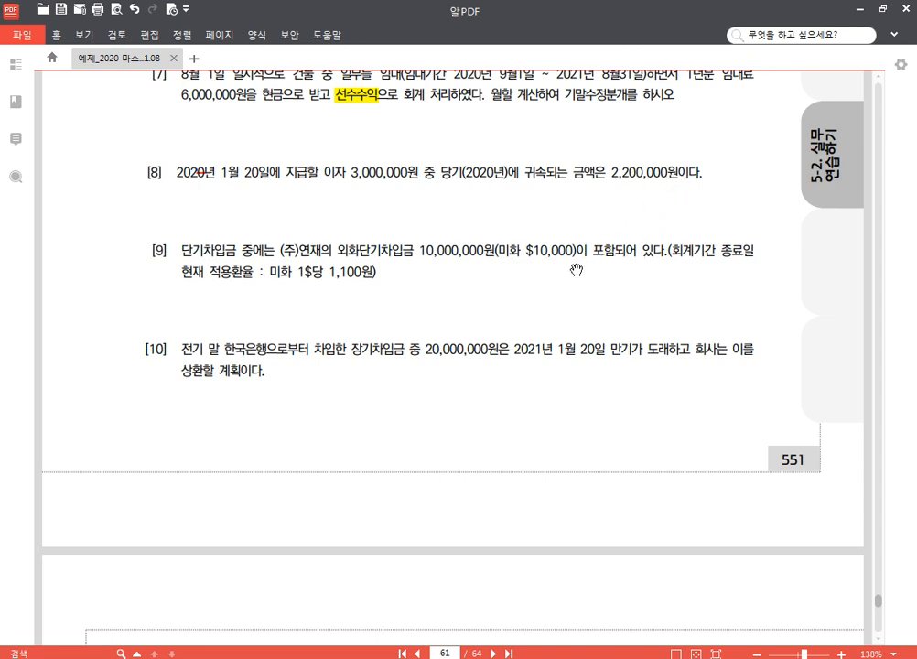
Step: Return to 분개용.hwp and insert a blank (차)/(대) entry form below the last entry for problem [8]
{"action": "scroll", "coordinate": [522, 257], "scroll_direction": "down", "scroll_amount": 1}
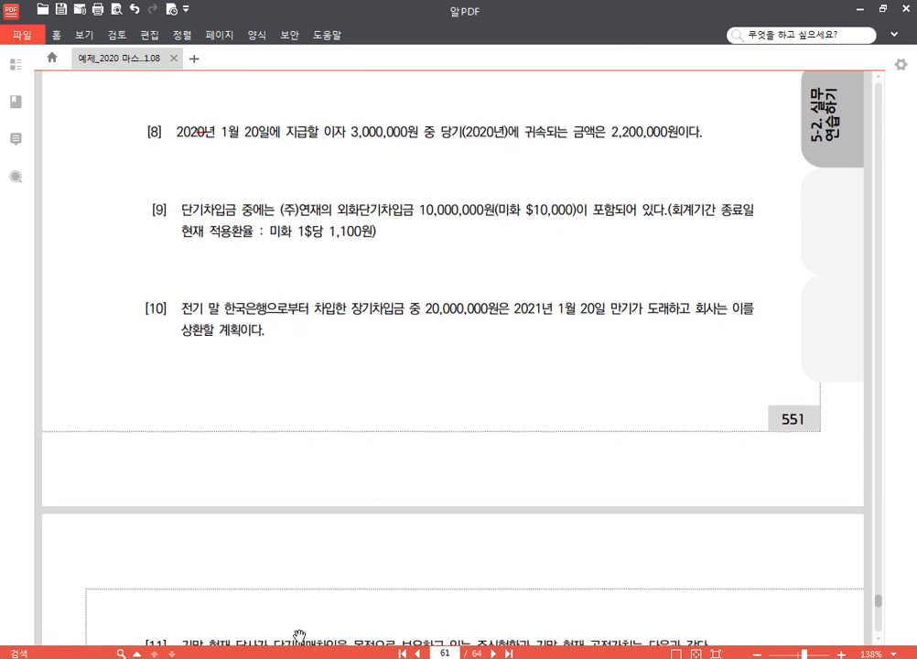
{"action": "left_click", "coordinate": [325, 657]}
{"action": "type", "text": "(차) (대)"}
{"action": "scroll", "coordinate": [399, 454], "scroll_direction": "down", "scroll_amount": 1}
{"action": "scroll", "coordinate": [399, 454], "scroll_direction": "down", "scroll_amount": 1}
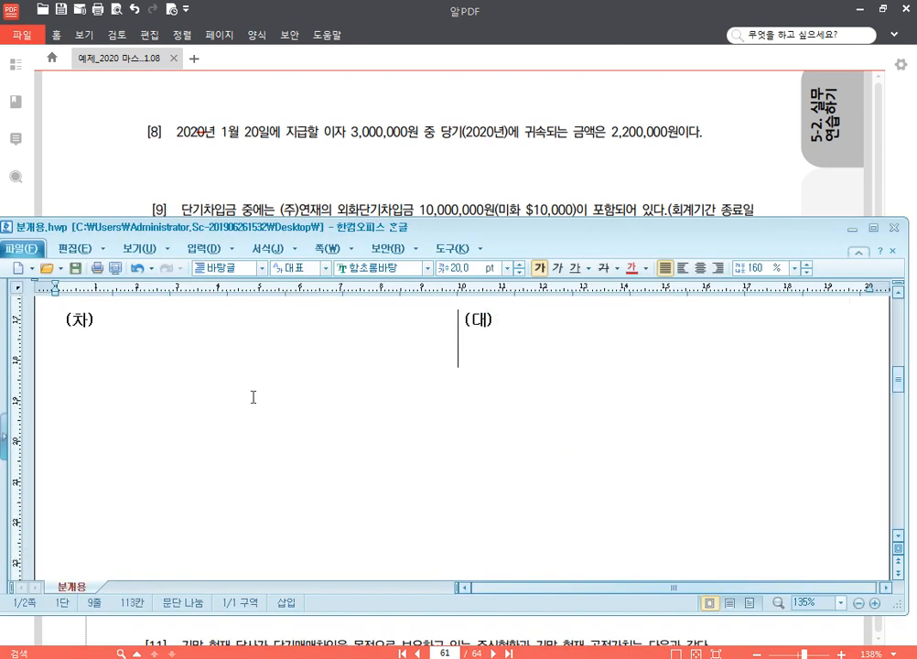
Step: Enter 이자비용 with the amount 2,200,000 on the (차) side of the new entry
{"action": "left_click", "coordinate": [191, 326]}
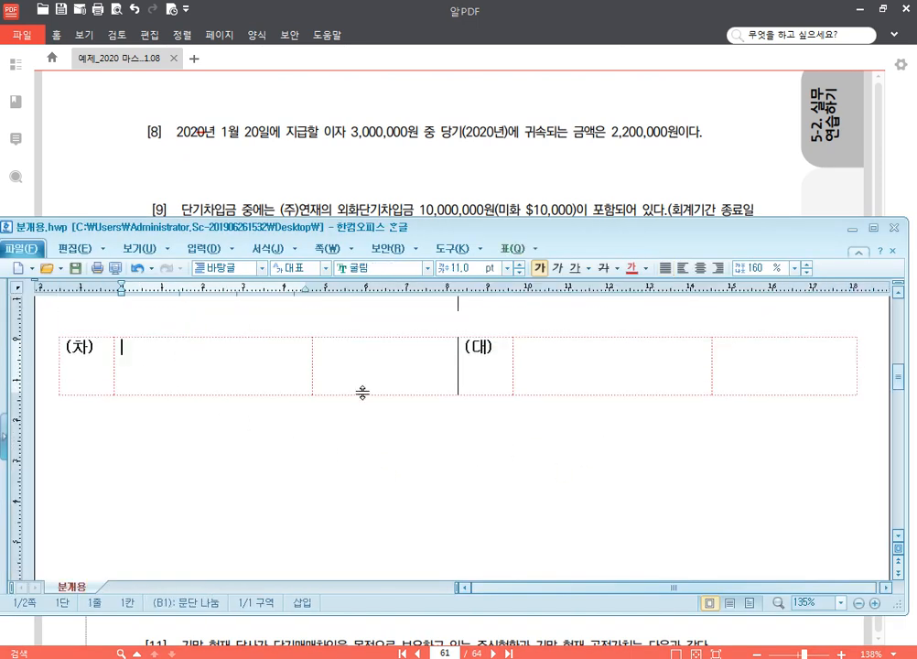
{"action": "type", "text": "이자비용"}
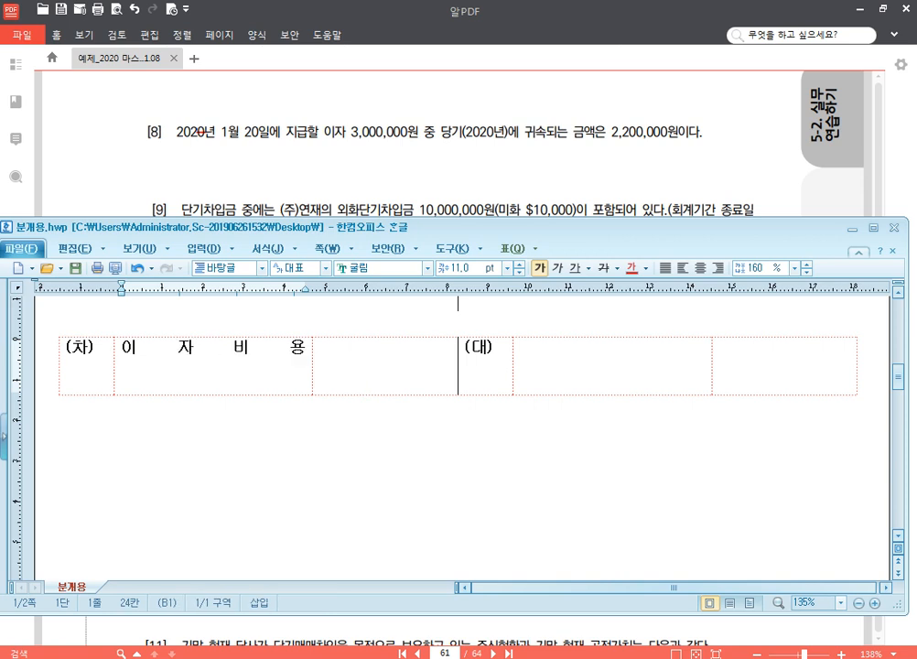
{"action": "key", "text": "Tab"}
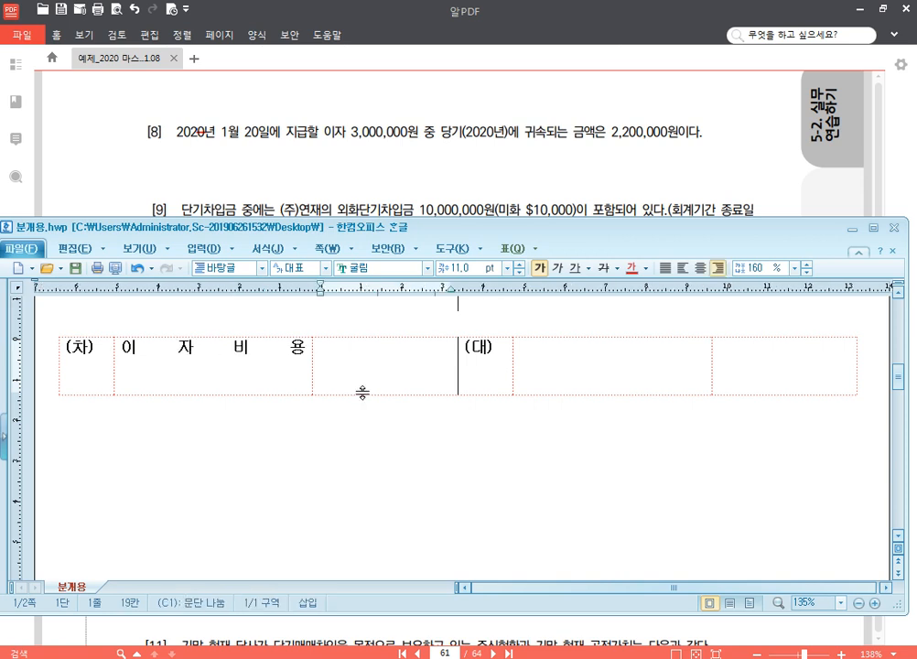
{"action": "type", "text": "2,200,0"}
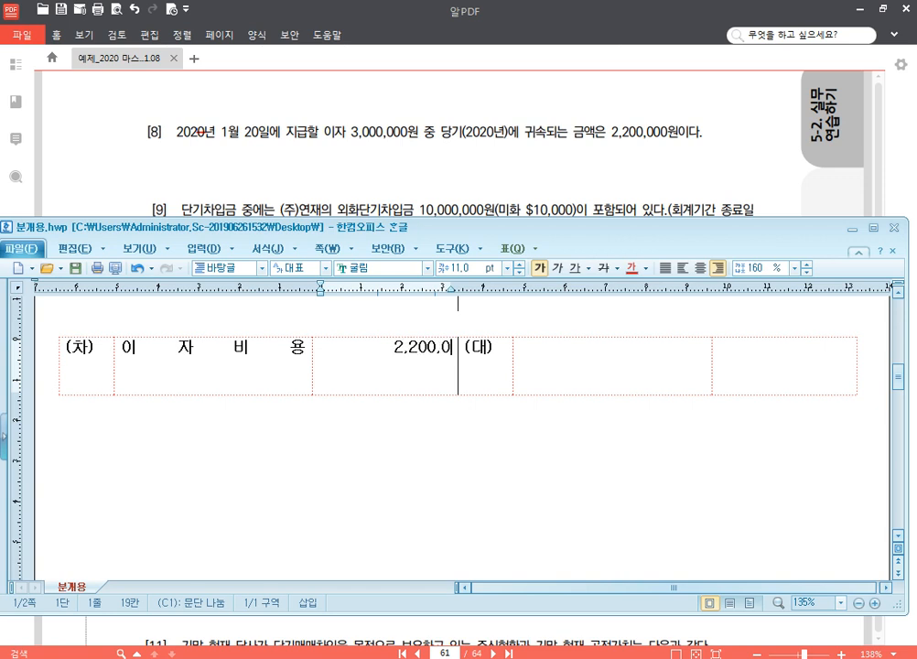
{"action": "type", "text": "00"}
Step: Enter 미지급비용 with the amount 2,200,000 on the (대) side of the 이자비용 entry and place the cursor below the form
{"action": "key", "text": "Tab"}
{"action": "key", "text": "Tab"}
{"action": "type", "text": "및"}
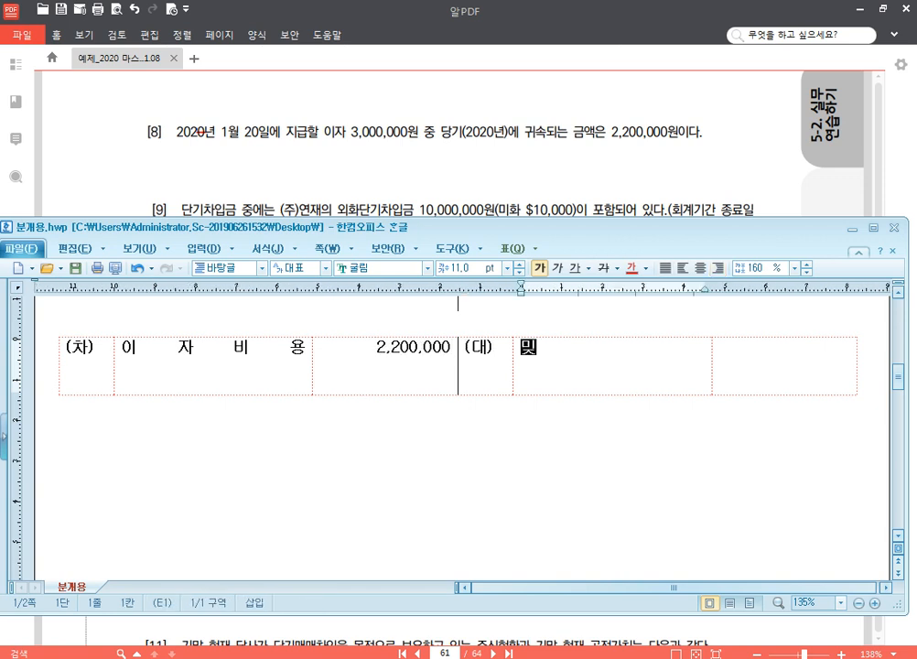
{"action": "type", "text": "지급비용"}
{"action": "key", "text": "Tab"}
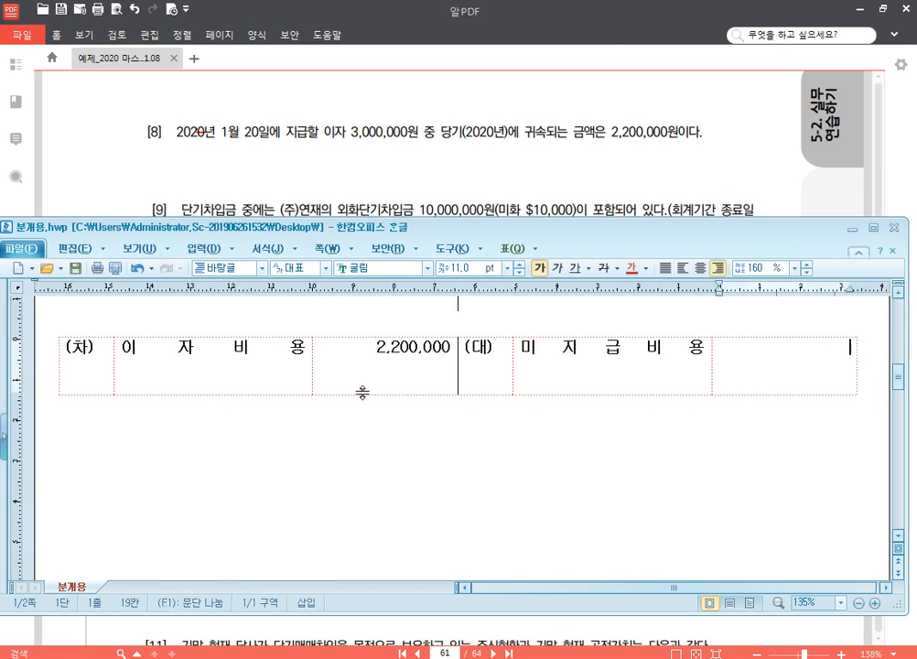
{"action": "type", "text": "2,200,000"}
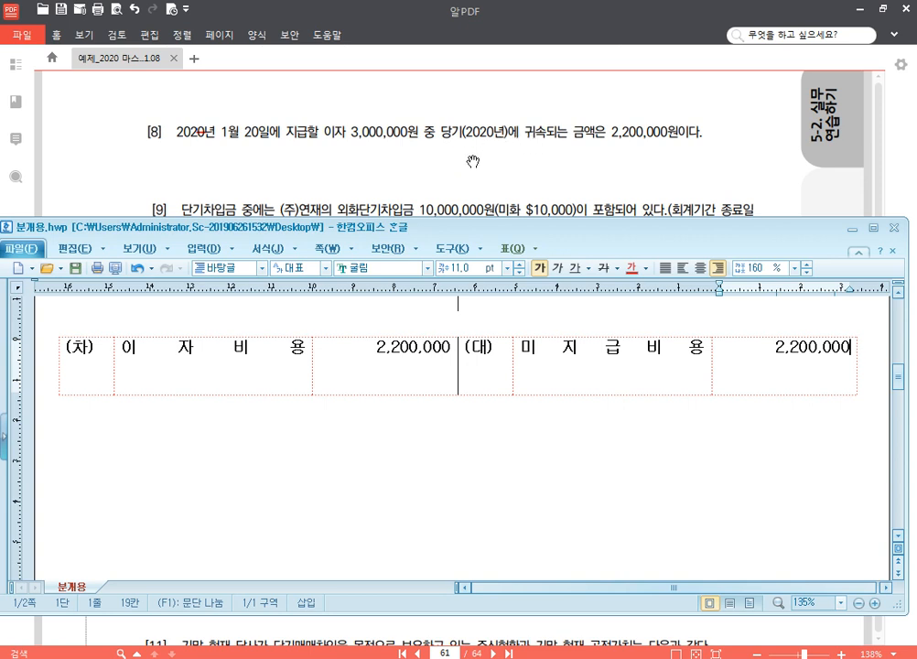
{"action": "left_click", "coordinate": [461, 432]}
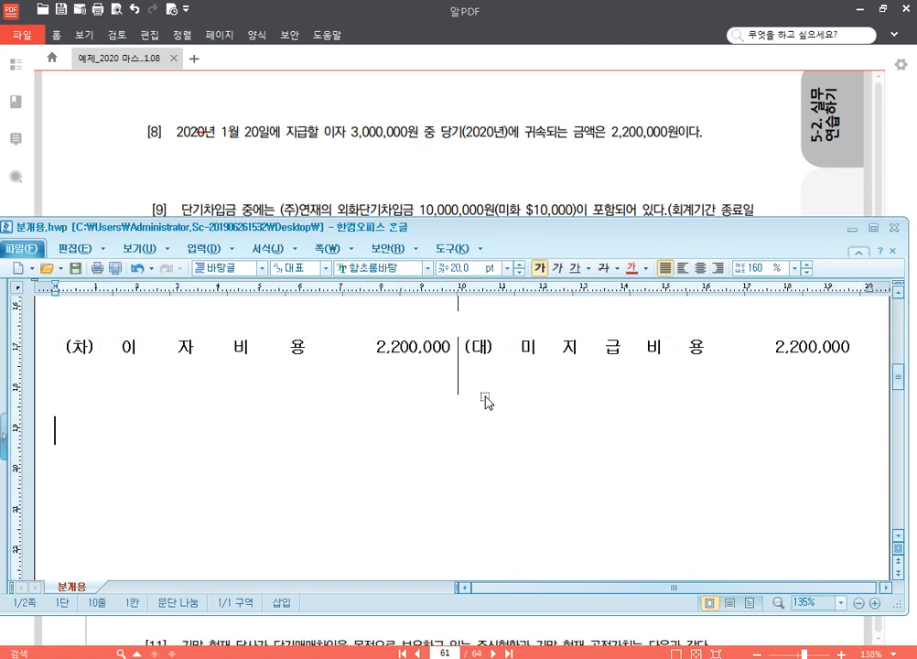
Step: Insert a blank (차)/(대) entry form in 분개용.hwp, and box 10,000,000원 in problem [9] of the PDF in 알PDF with the screen pen
{"action": "type", "text": "(차)\t(대)"}
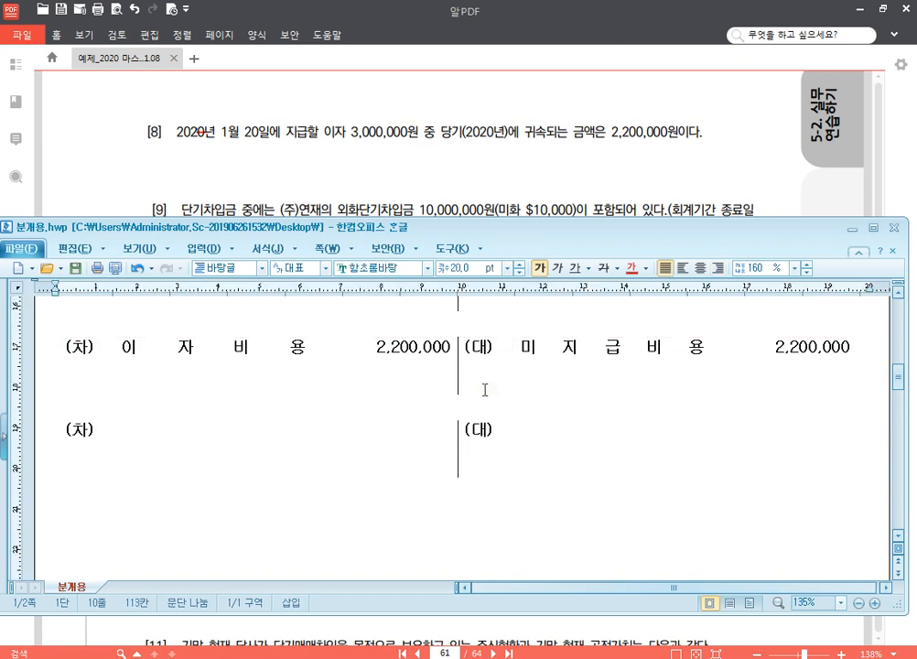
{"action": "left_click", "coordinate": [497, 183]}
{"action": "scroll", "coordinate": [518, 312], "scroll_direction": "down", "scroll_amount": 2}
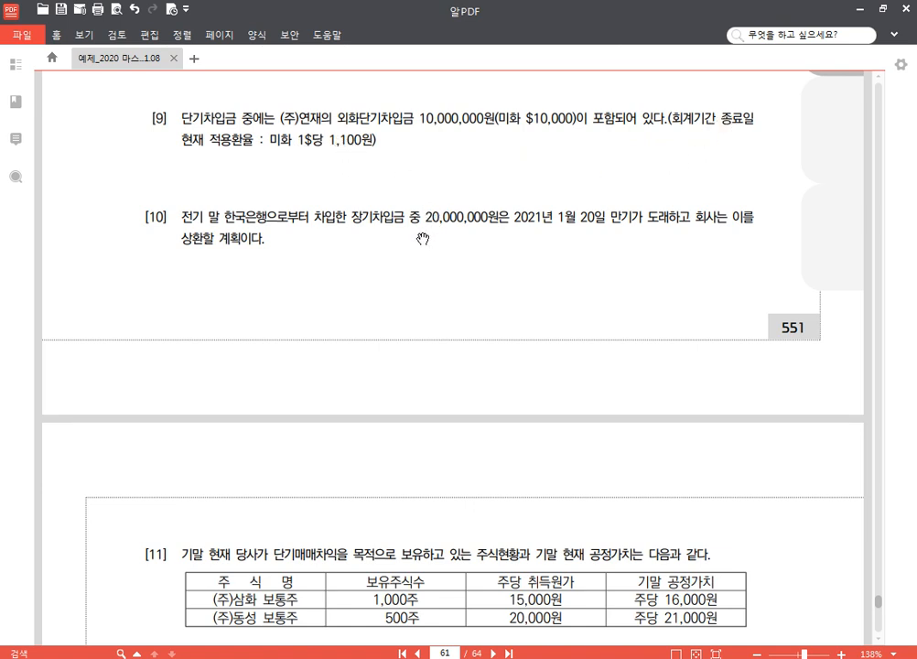
{"action": "key", "text": "F12"}
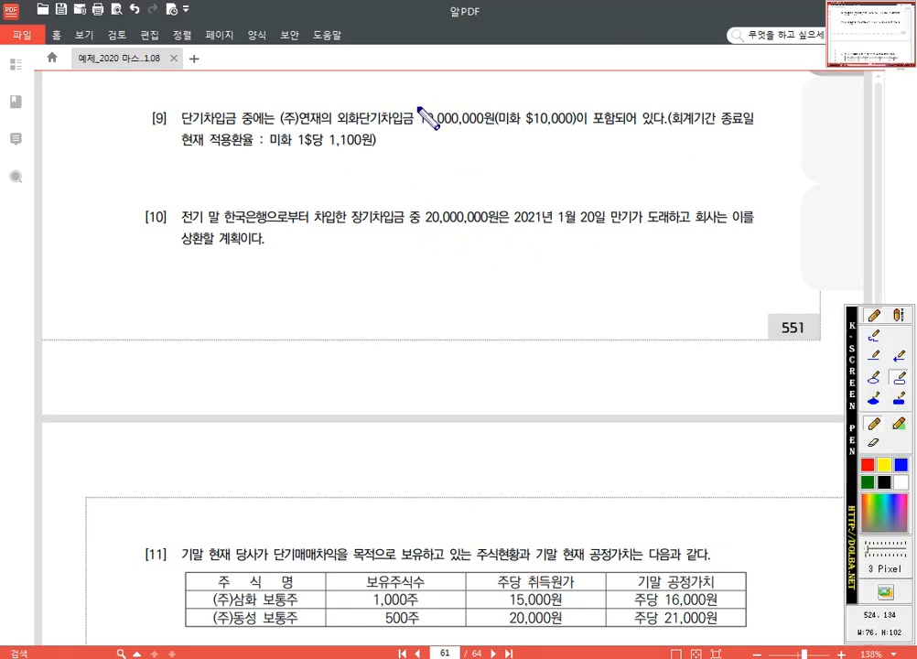
{"action": "mouse_move", "coordinate": [417, 107]}
{"action": "left_mouse_down"}
{"action": "mouse_move", "coordinate": [483, 142]}
{"action": "mouse_move", "coordinate": [500, 139]}
{"action": "mouse_move", "coordinate": [497, 129]}
{"action": "left_mouse_up"}
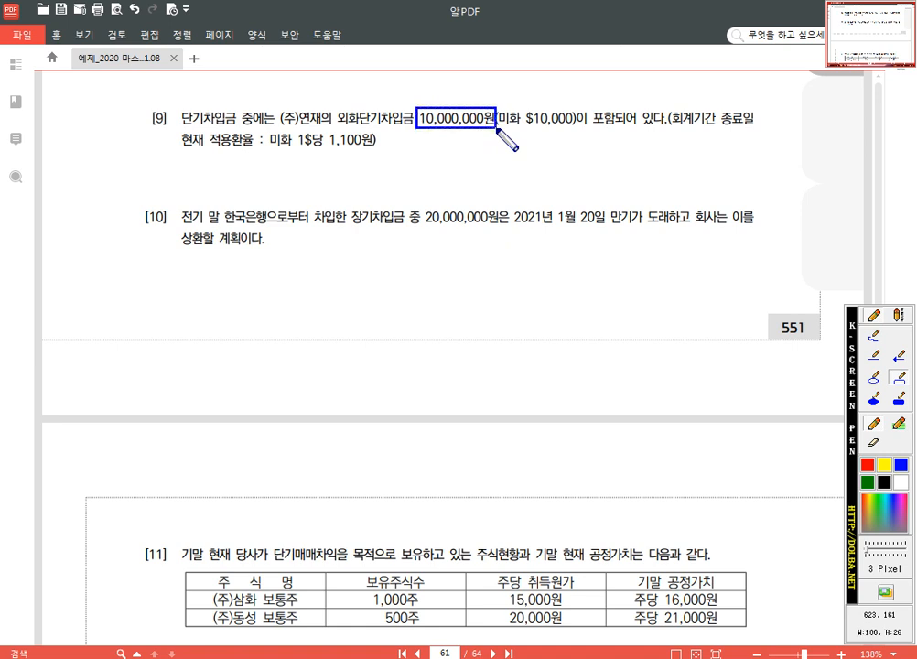
Step: Write the blue text annotation "기말 기준환율 적용 : 11,000,000" beneath the first line of problem [9]
{"action": "left_click", "coordinate": [898, 314]}
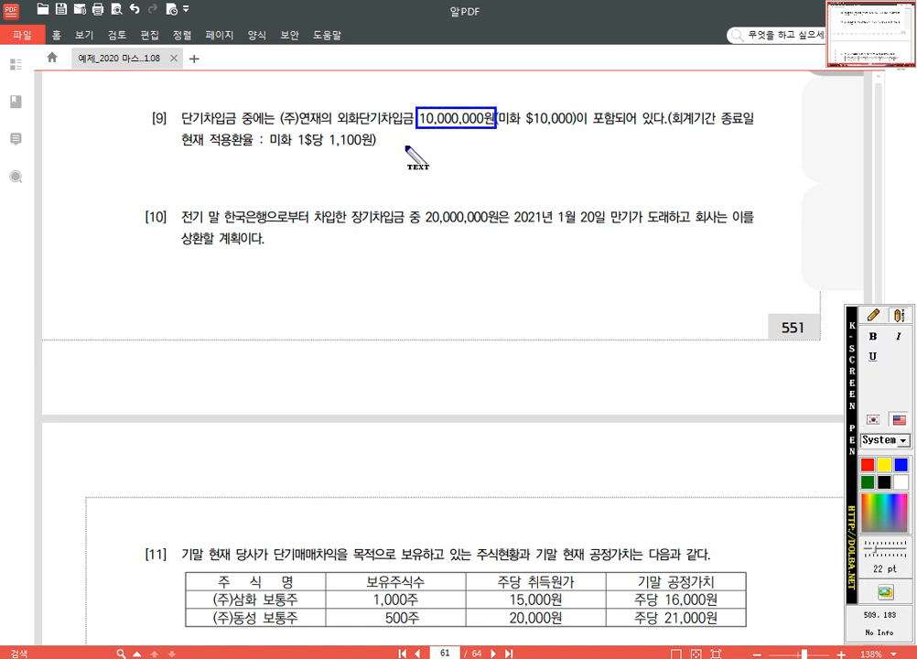
{"action": "left_click", "coordinate": [402, 145]}
{"action": "type", "text": "r"}
{"action": "type", "text": "기말 기준환"}
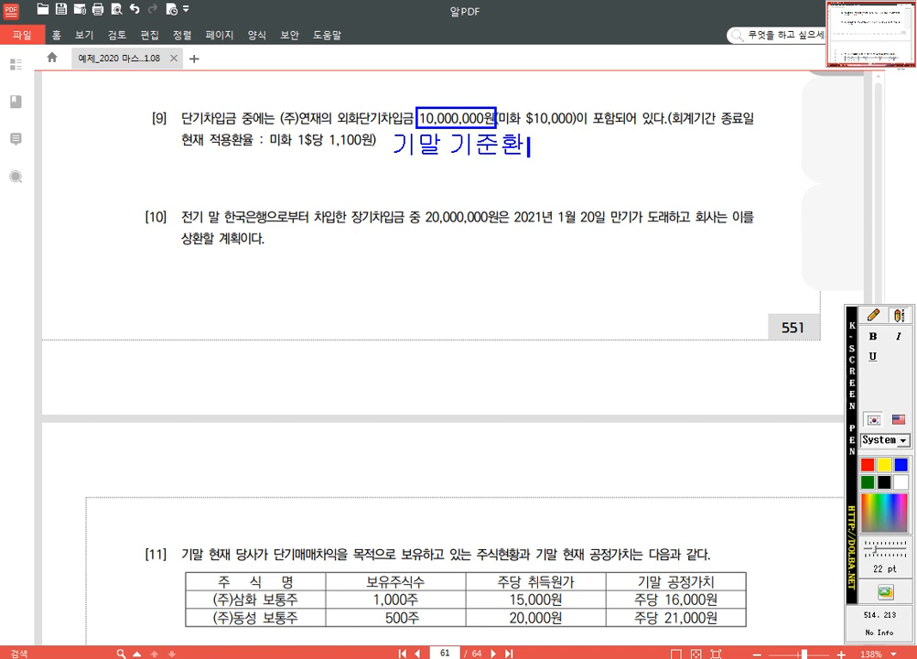
{"action": "type", "text": "율 적요"}
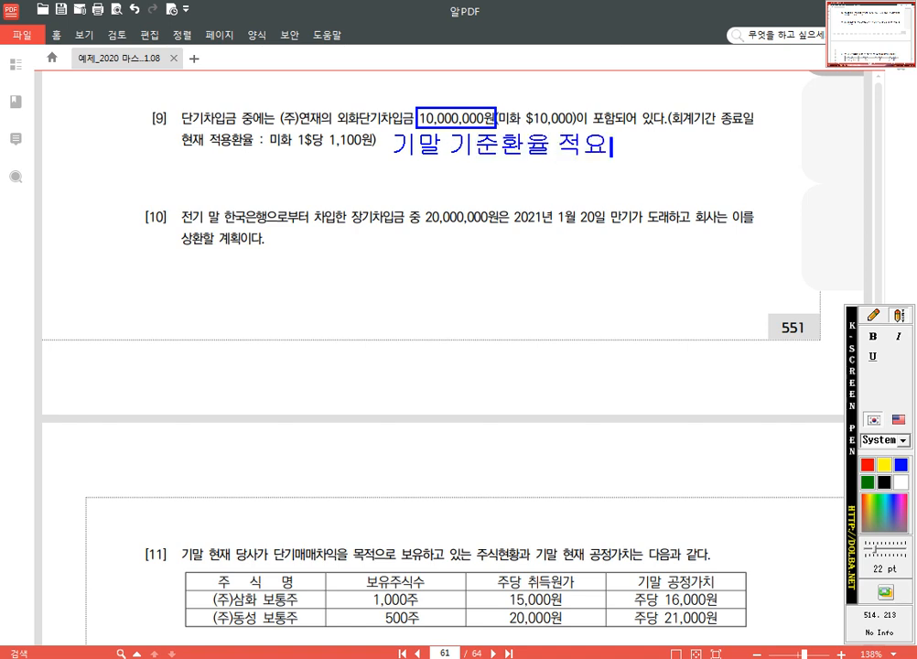
{"action": "type", "text": "ㅇ"}
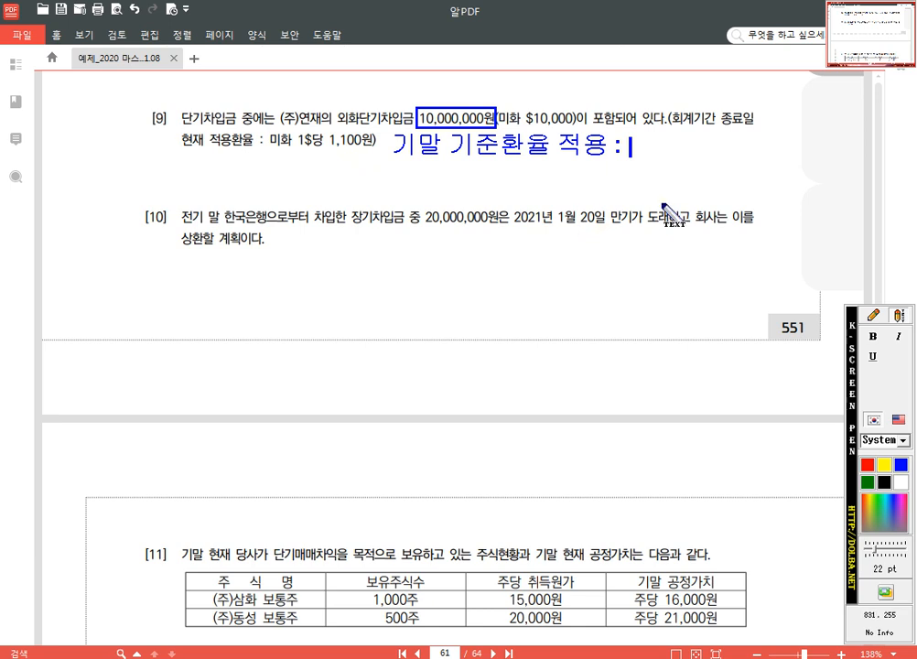
{"action": "type", "text": "11,000,000"}
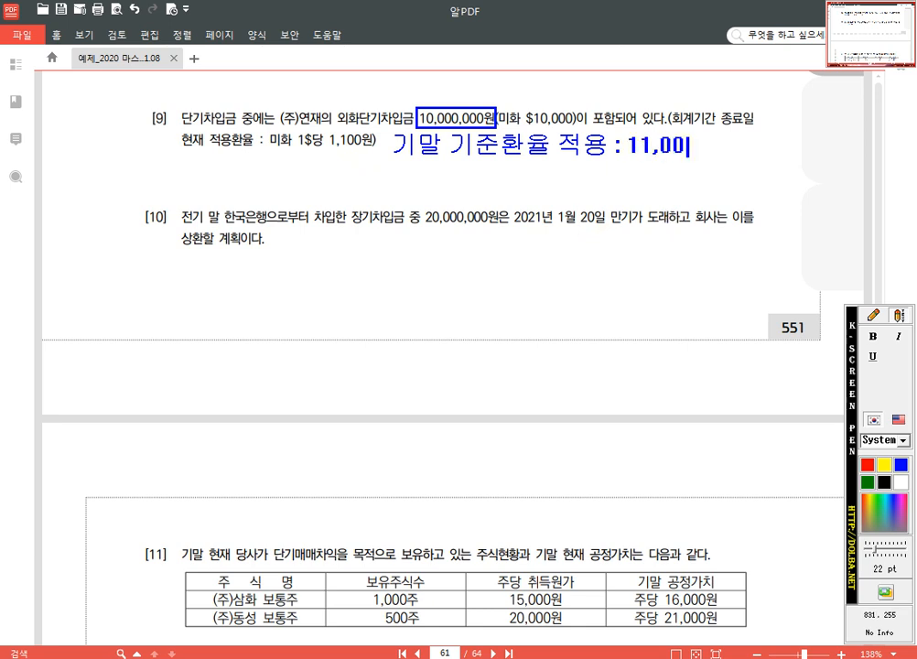
Step: Draw boxes around 단기차입금 in problem [9] and 기말 기준환율 in the annotation, and leave the screen pen
{"action": "left_click", "coordinate": [874, 316]}
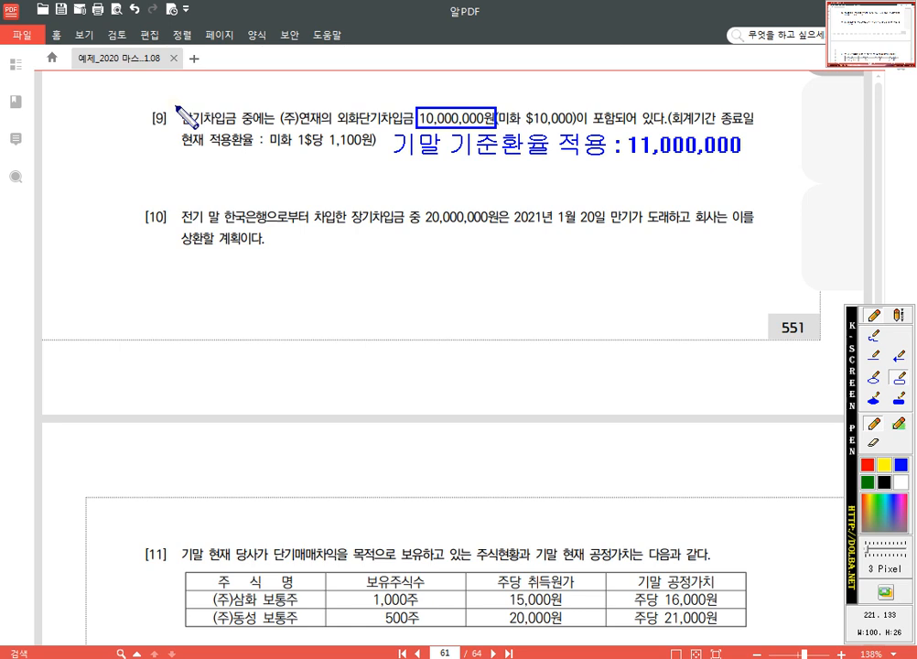
{"action": "mouse_move", "coordinate": [179, 104]}
{"action": "left_mouse_down"}
{"action": "mouse_move", "coordinate": [190, 127]}
{"action": "mouse_move", "coordinate": [241, 130]}
{"action": "left_mouse_up"}
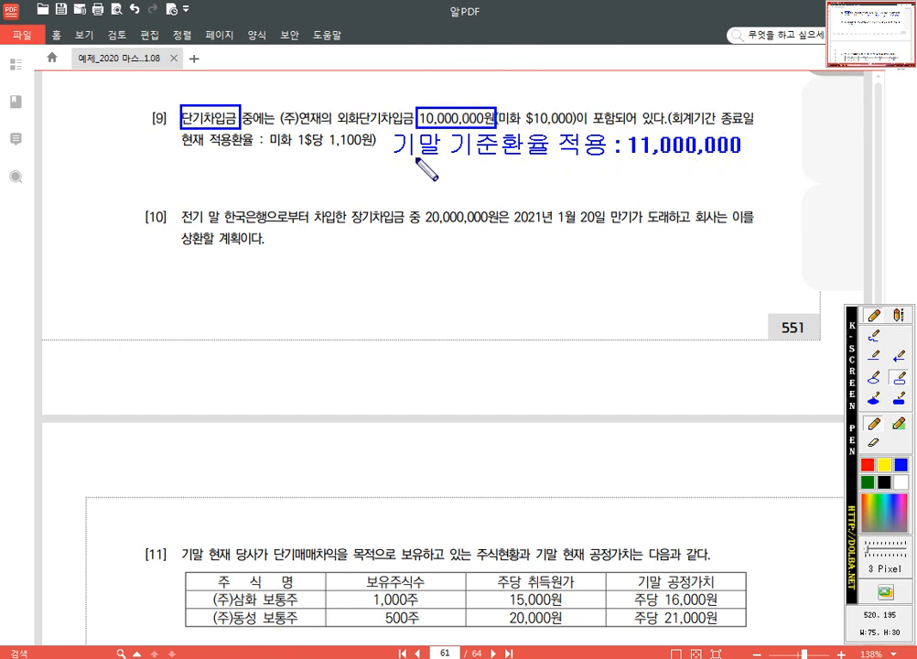
{"action": "mouse_move", "coordinate": [383, 130]}
{"action": "left_mouse_down"}
{"action": "mouse_move", "coordinate": [461, 172]}
{"action": "mouse_move", "coordinate": [536, 197]}
{"action": "mouse_move", "coordinate": [555, 169]}
{"action": "left_mouse_up"}
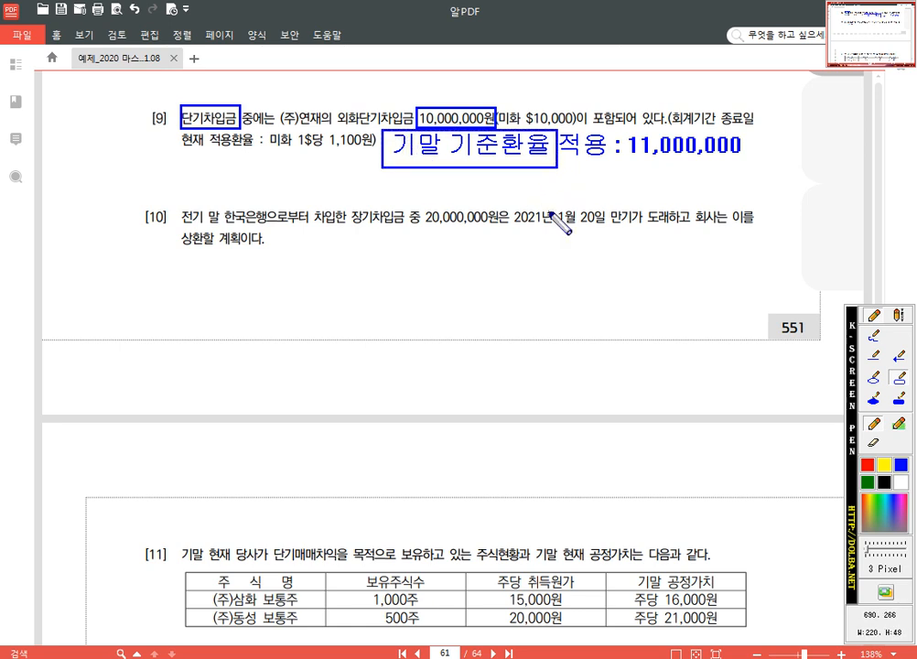
{"action": "key", "text": "Escape"}
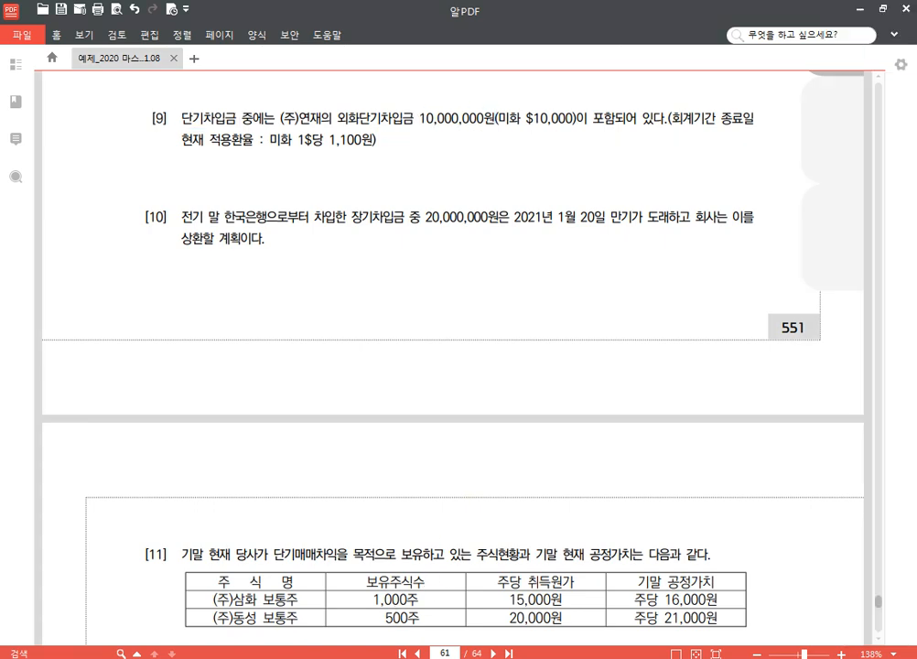
Step: Return to 분개용.hwp and enter 단기차입금 with (연재) beneath it and the amount 1,000,000 on the (대) side of the blank form
{"action": "key", "text": "alt+Tab"}
{"action": "left_click", "coordinate": [553, 446]}
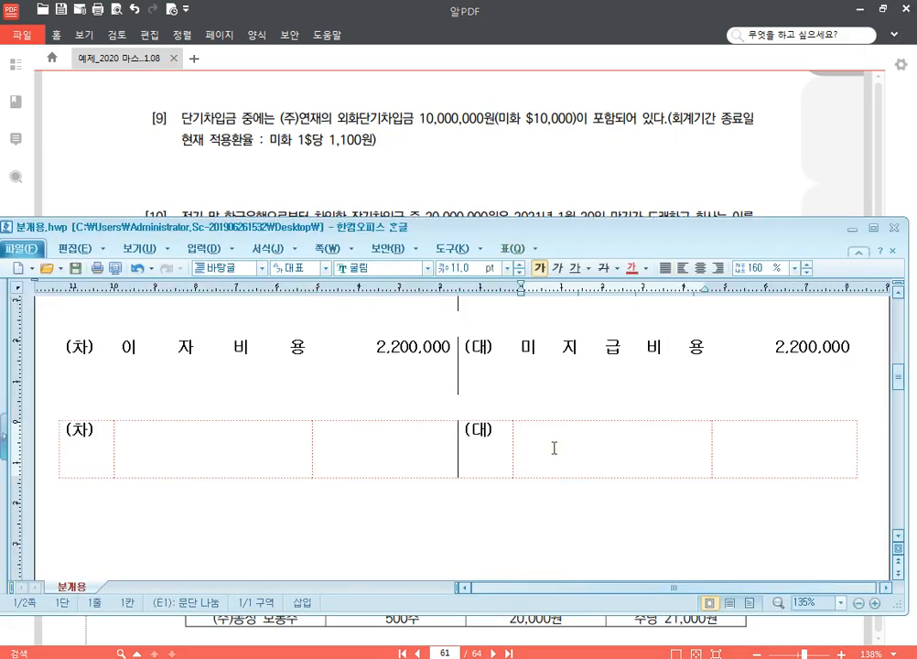
{"action": "type", "text": "단기차입금"}
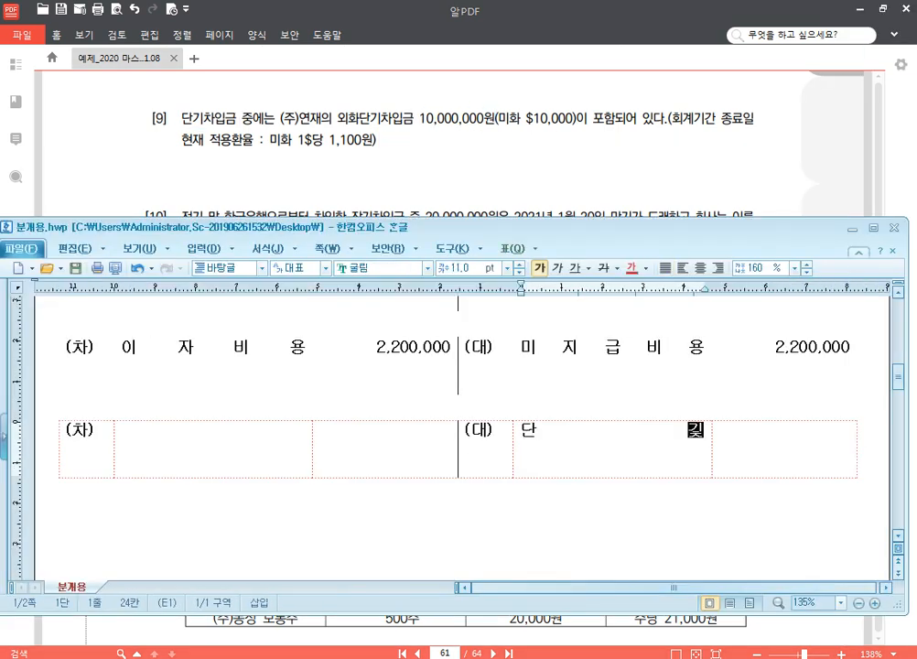
{"action": "key", "text": "Return"}
{"action": "type", "text": "(연재)"}
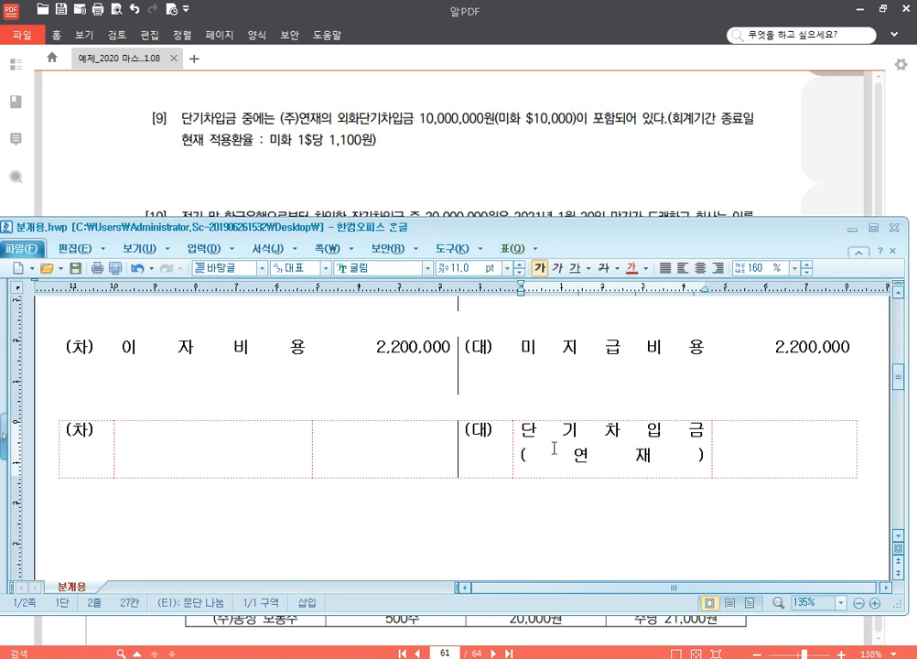
{"action": "key", "text": "Tab"}
{"action": "type", "text": "1,000,000"}
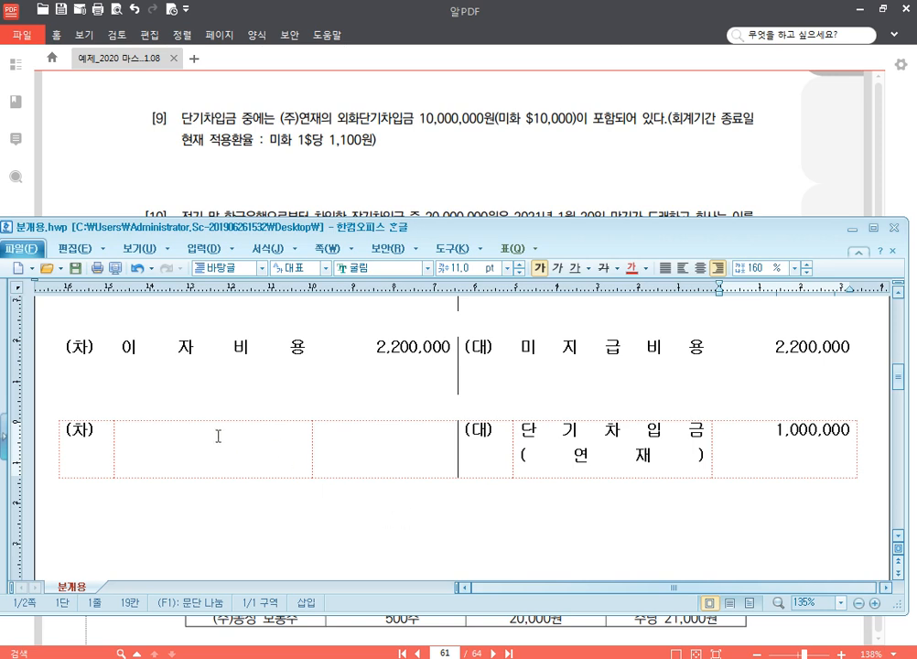
Step: Enter 외화환산손실 with the amount 1,000,000 on the (차) side of the 단기차입금 entry
{"action": "scroll", "coordinate": [215, 434], "scroll_direction": "down", "scroll_amount": 1}
{"action": "left_click", "coordinate": [189, 375]}
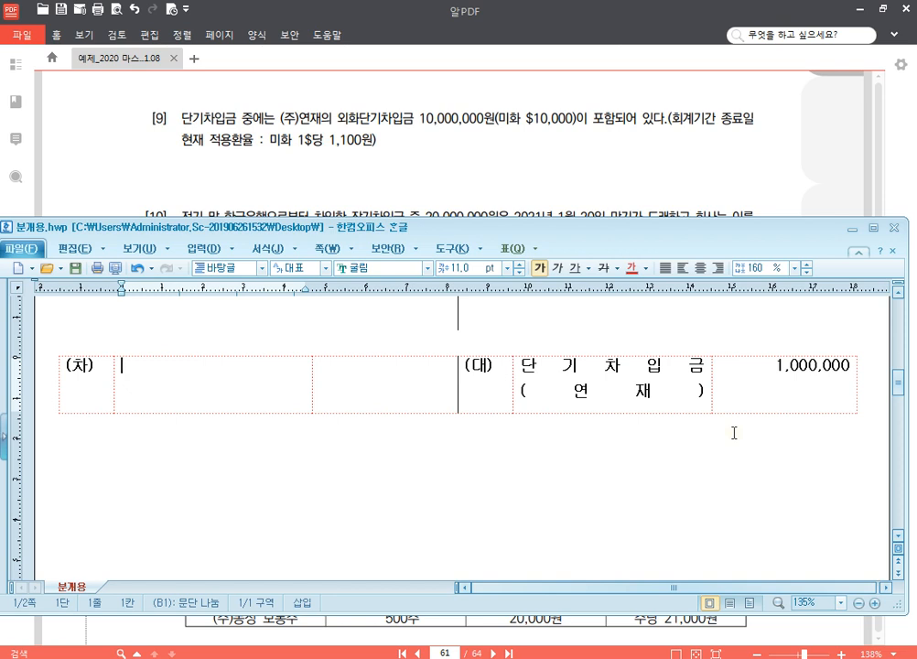
{"action": "left_click", "coordinate": [679, 382]}
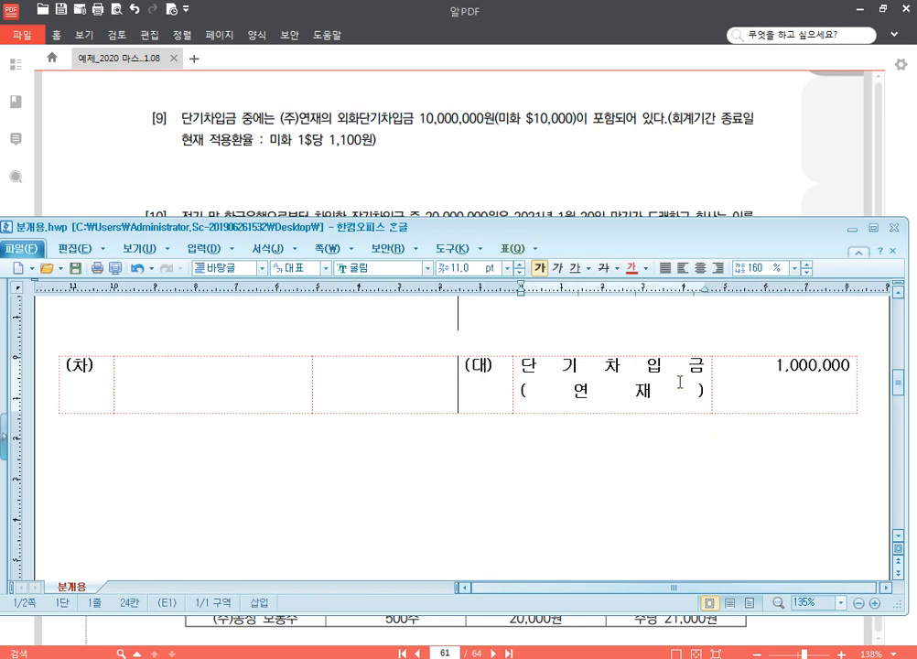
{"action": "left_click", "coordinate": [258, 374]}
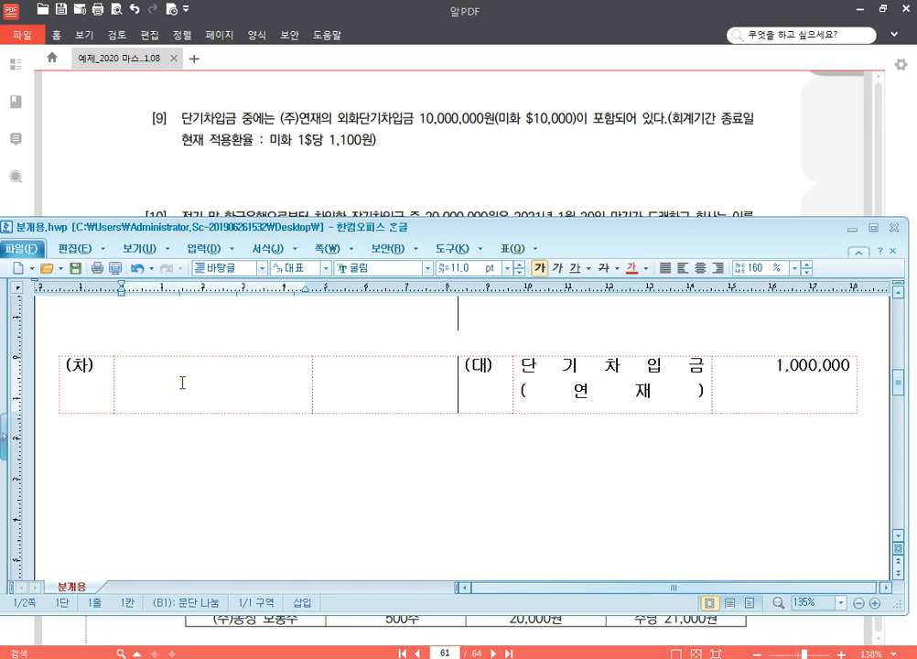
{"action": "type", "text": "외화환산"}
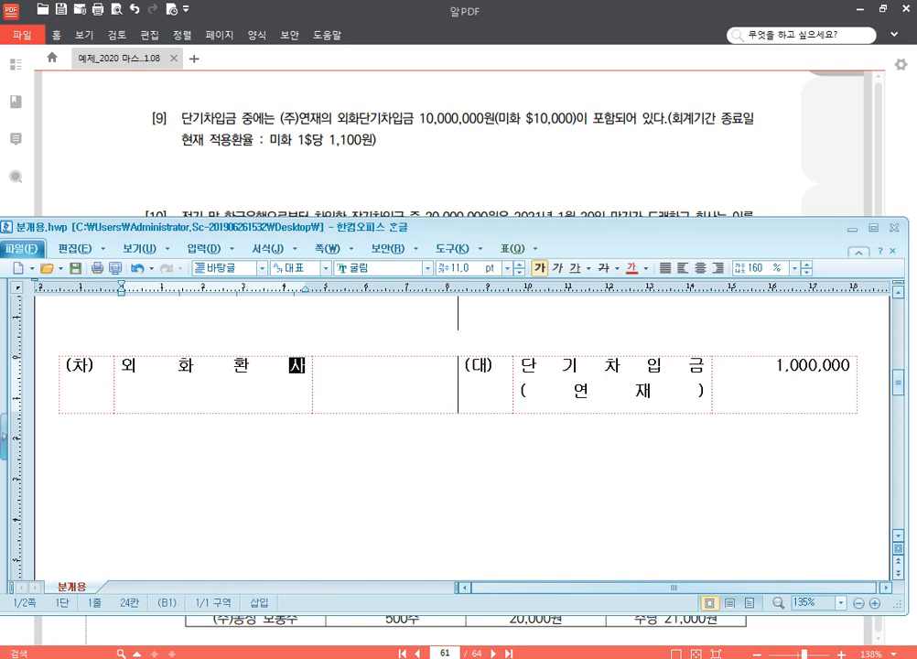
{"action": "type", "text": "손실"}
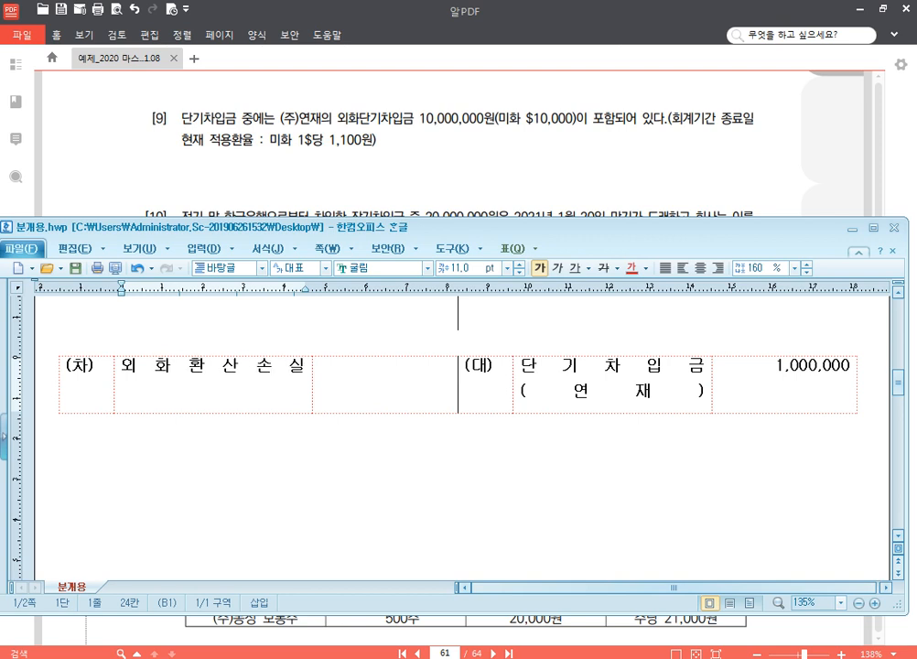
{"action": "left_click", "coordinate": [433, 384]}
{"action": "type", "text": "1,000,000"}
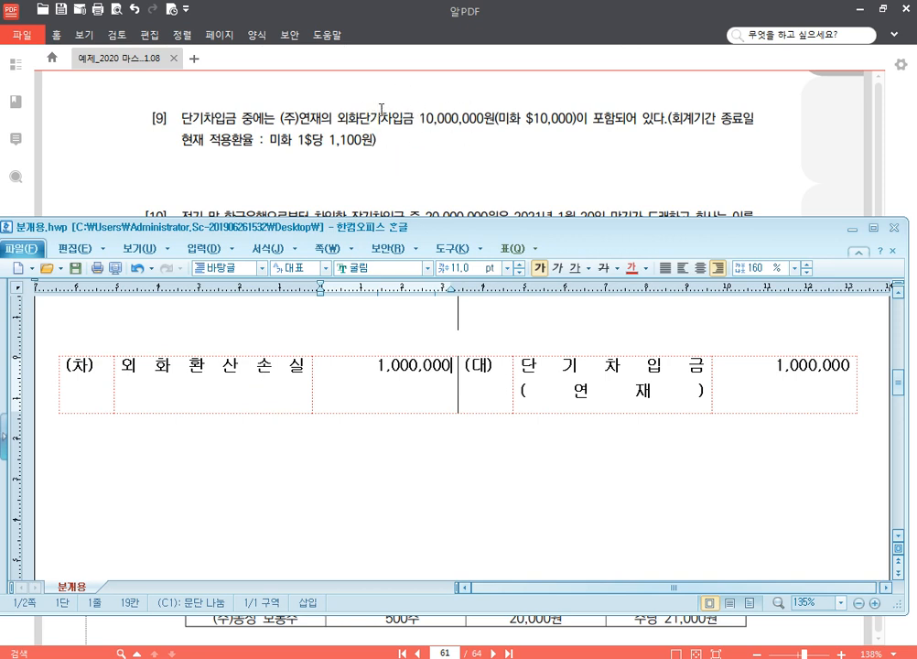
Step: Color the characters 환산 in 외화환산손실 red
{"action": "left_click_drag", "start_coordinate": [237, 368], "coordinate": [205, 368]}
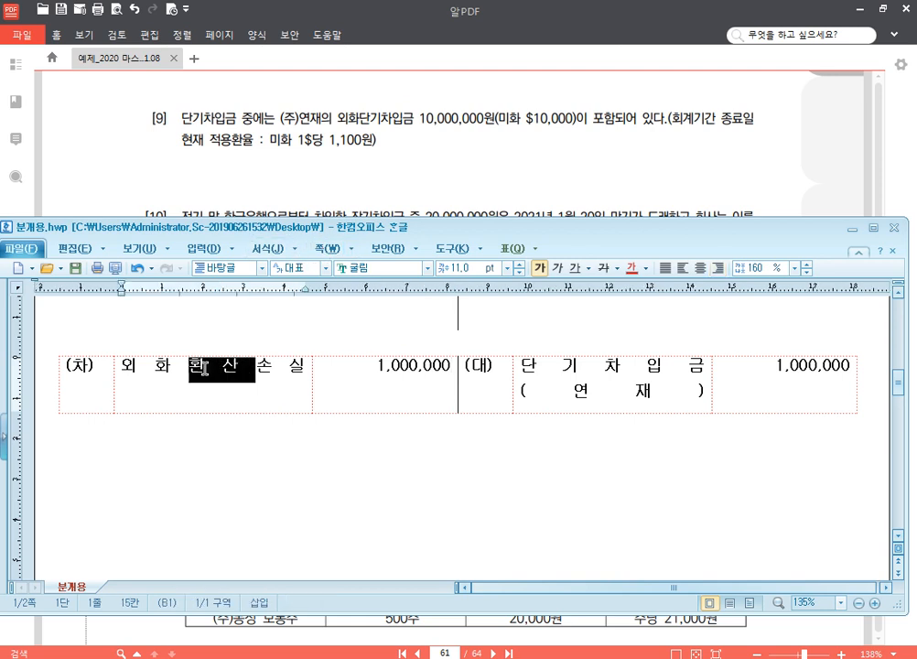
{"action": "left_click", "coordinate": [631, 267]}
{"action": "left_click", "coordinate": [412, 369]}
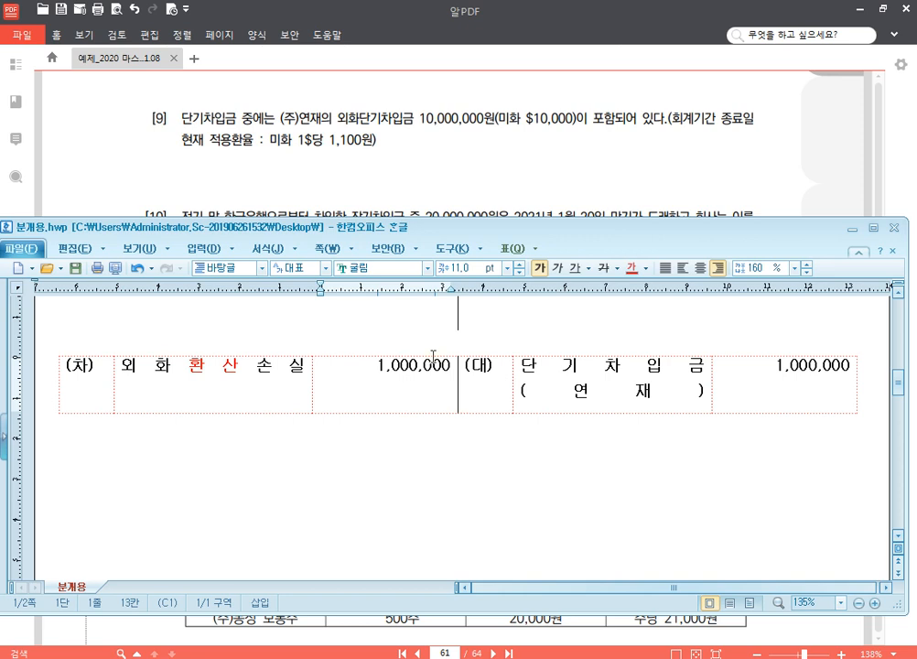
Step: Switch to the PDF in 알PDF and highlight 장기차입금 and "2021년 1월 20일 만기가 도래" in problem [10] in yellow
{"action": "left_click", "coordinate": [468, 168]}
{"action": "scroll", "coordinate": [485, 347], "scroll_direction": "down", "scroll_amount": 2}
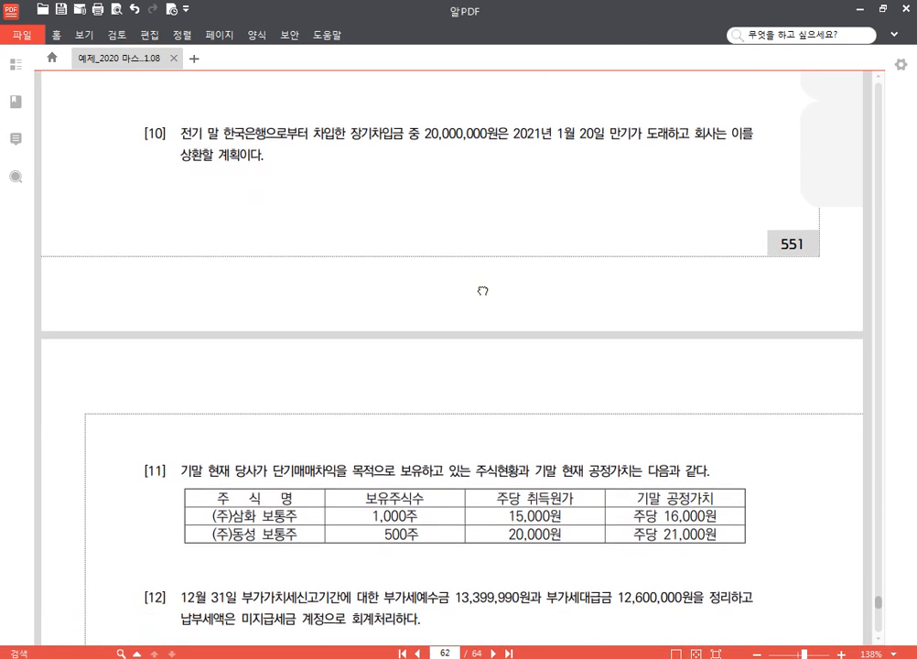
{"action": "mouse_move", "coordinate": [483, 281]}
{"action": "left_mouse_down"}
{"action": "mouse_move", "coordinate": [475, 345]}
{"action": "mouse_move", "coordinate": [470, 288]}
{"action": "left_mouse_up"}
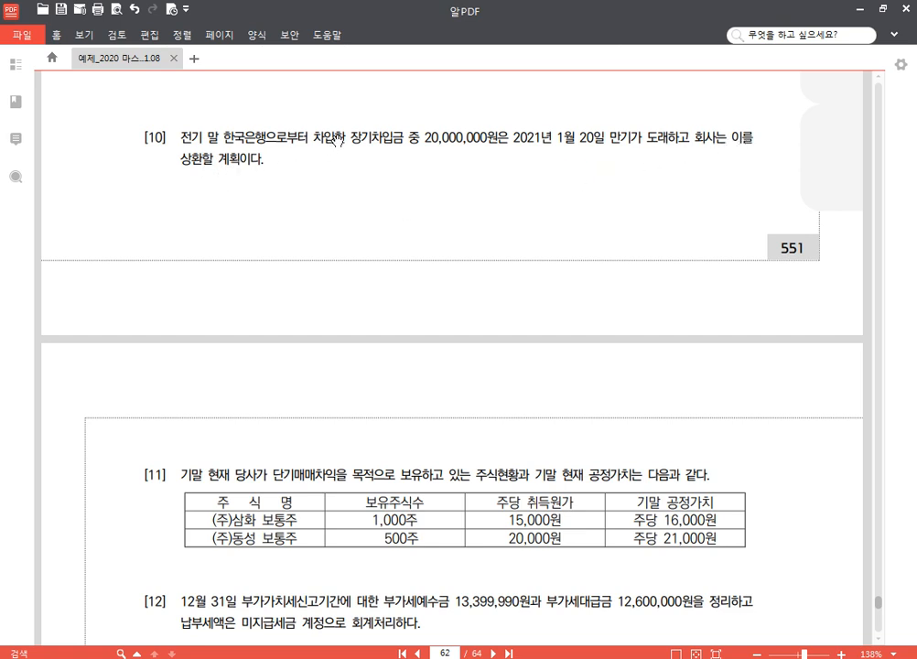
{"action": "left_click_drag", "start_coordinate": [352, 137], "coordinate": [403, 138]}
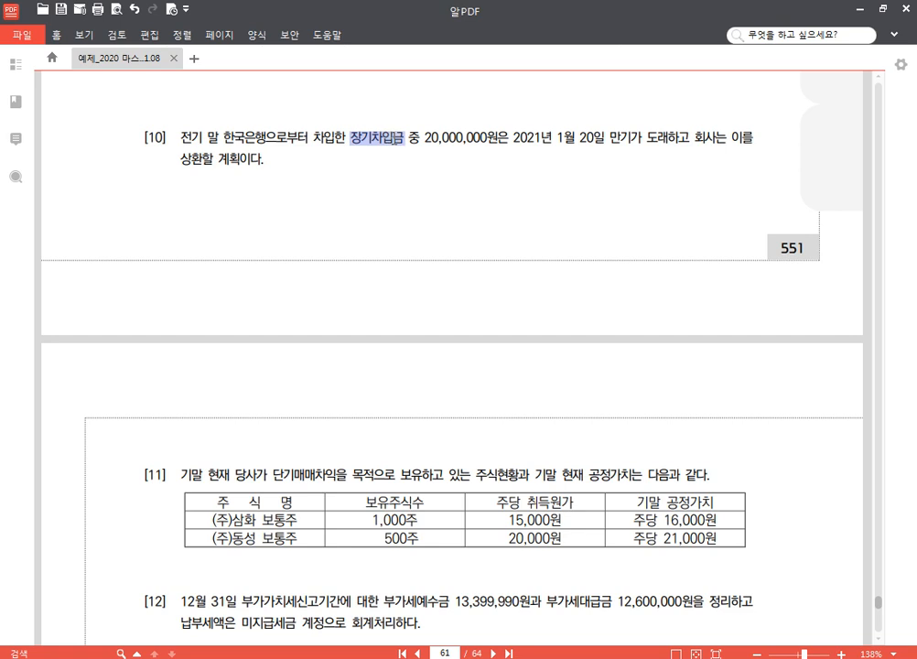
{"action": "left_click", "coordinate": [406, 115]}
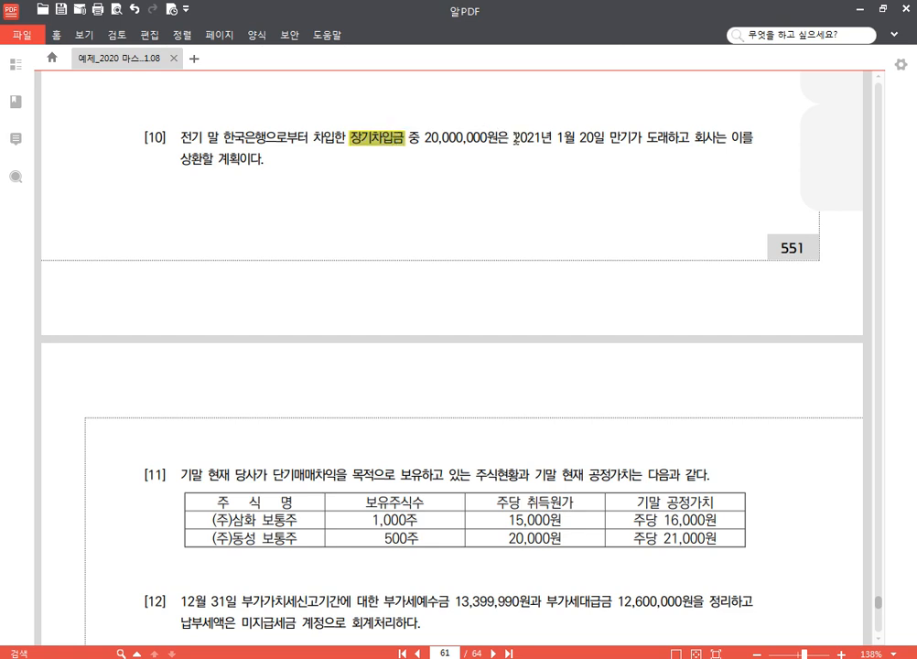
{"action": "left_click_drag", "start_coordinate": [513, 139], "coordinate": [669, 144]}
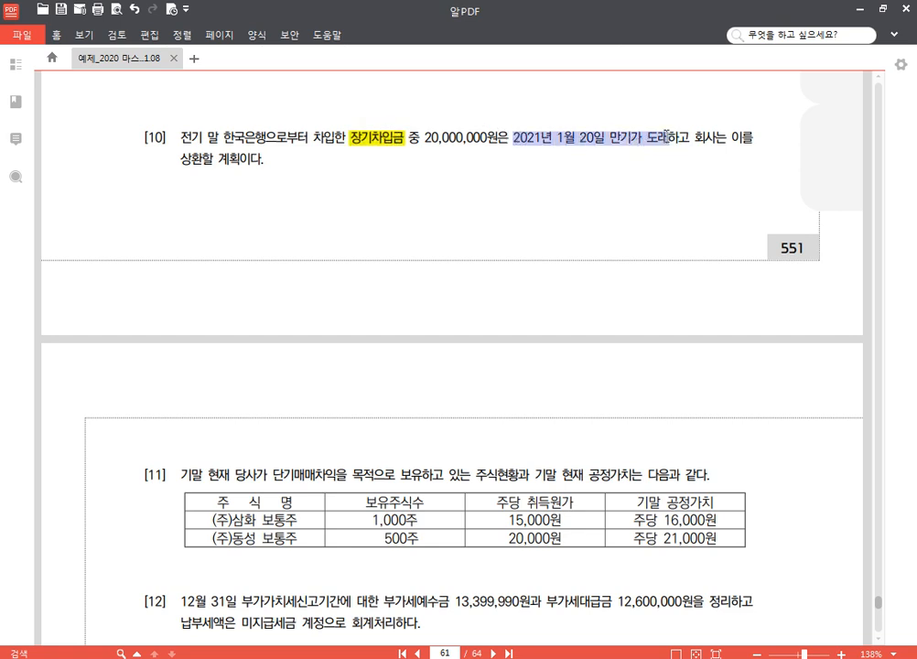
{"action": "left_click", "coordinate": [678, 113]}
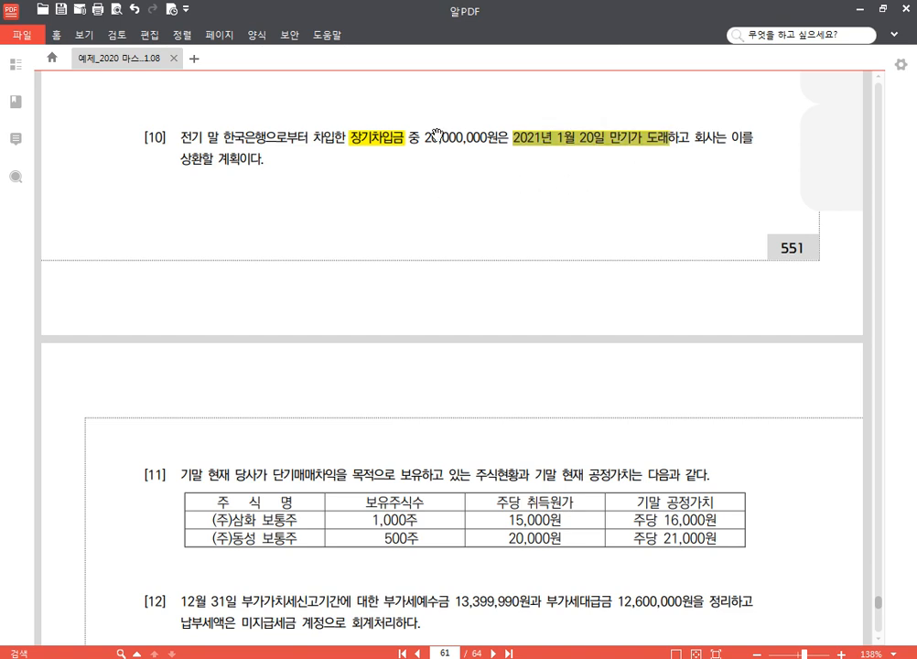
Step: Return to 분개용.hwp, insert a blank (차)/(대) form below the 외화환산손실 entry and place the cursor in its (차) account cell
{"action": "left_click", "coordinate": [362, 657]}
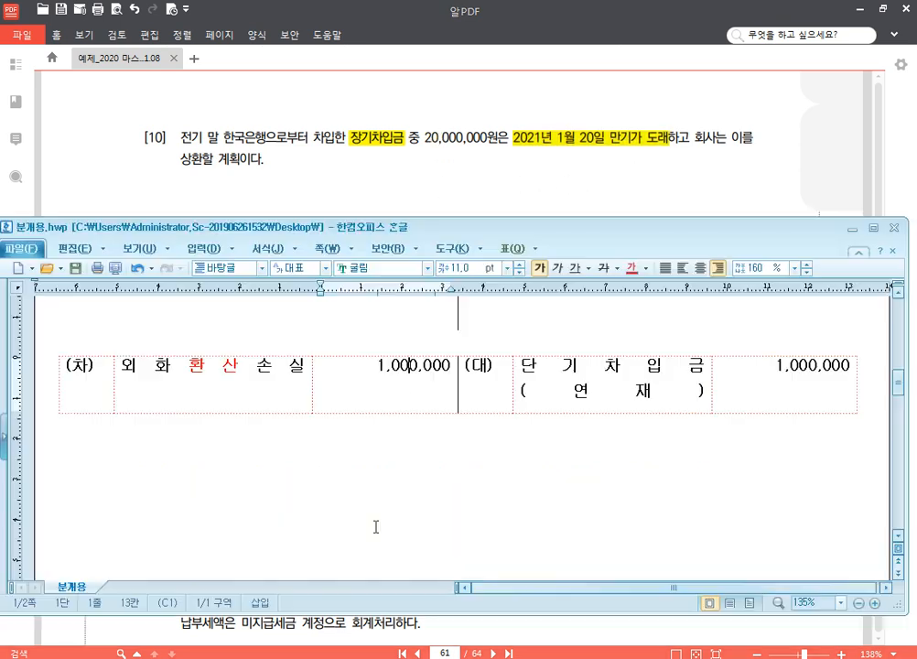
{"action": "left_click", "coordinate": [862, 390]}
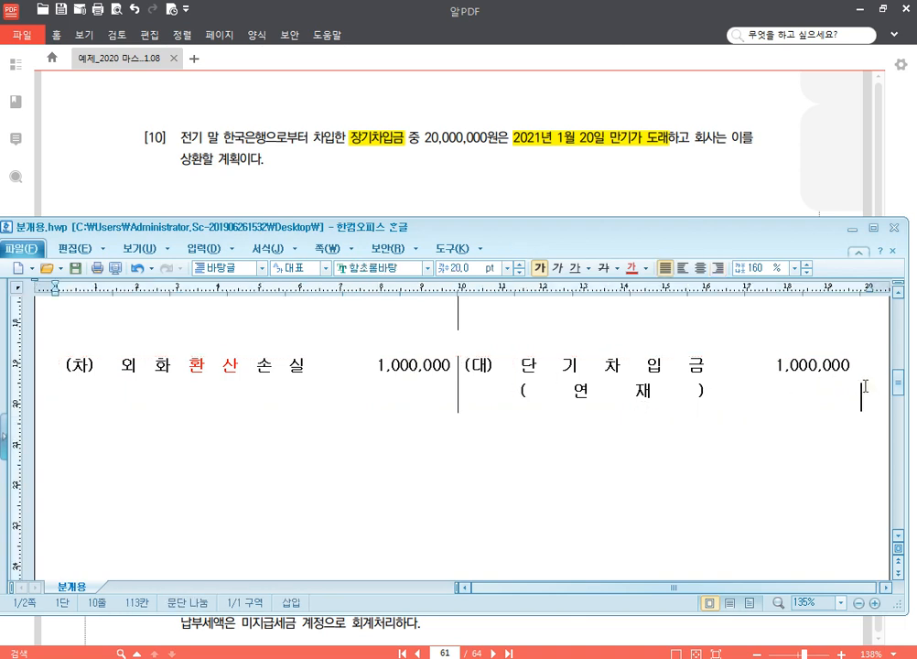
{"action": "key", "text": "ctrl+v"}
{"action": "scroll", "coordinate": [701, 396], "scroll_direction": "down", "scroll_amount": 3}
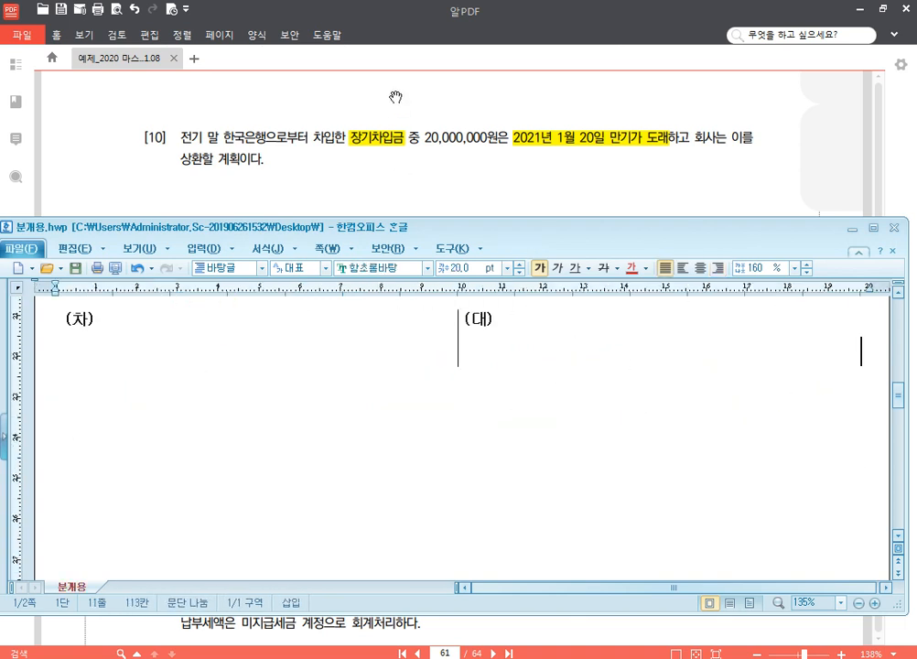
{"action": "left_click", "coordinate": [242, 348]}
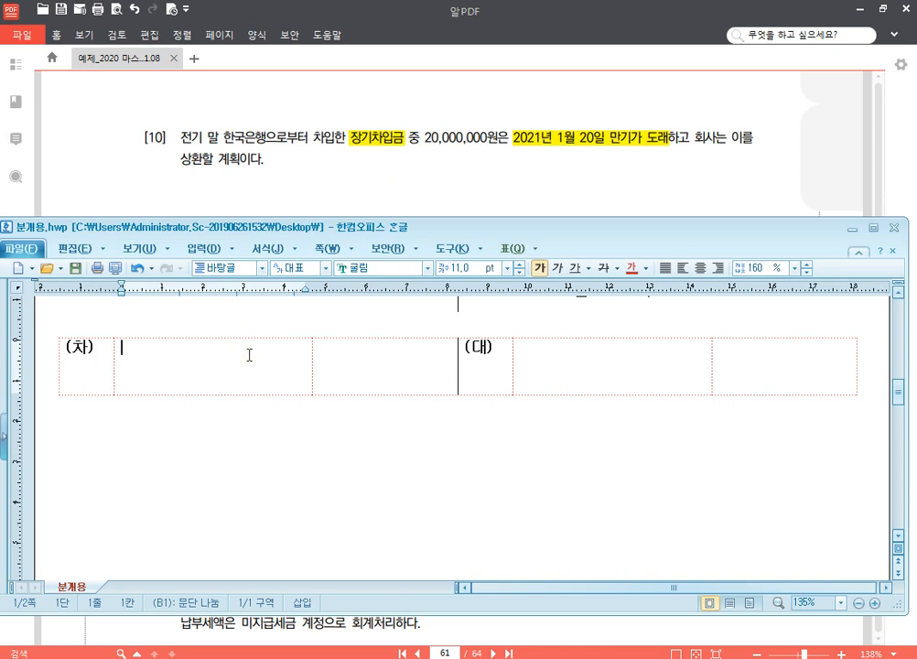
Step: Enter 장기차입금 (한국은행) with the amount 20,000,000 on the (차) side of the blank form
{"action": "type", "text": "장기차이"}
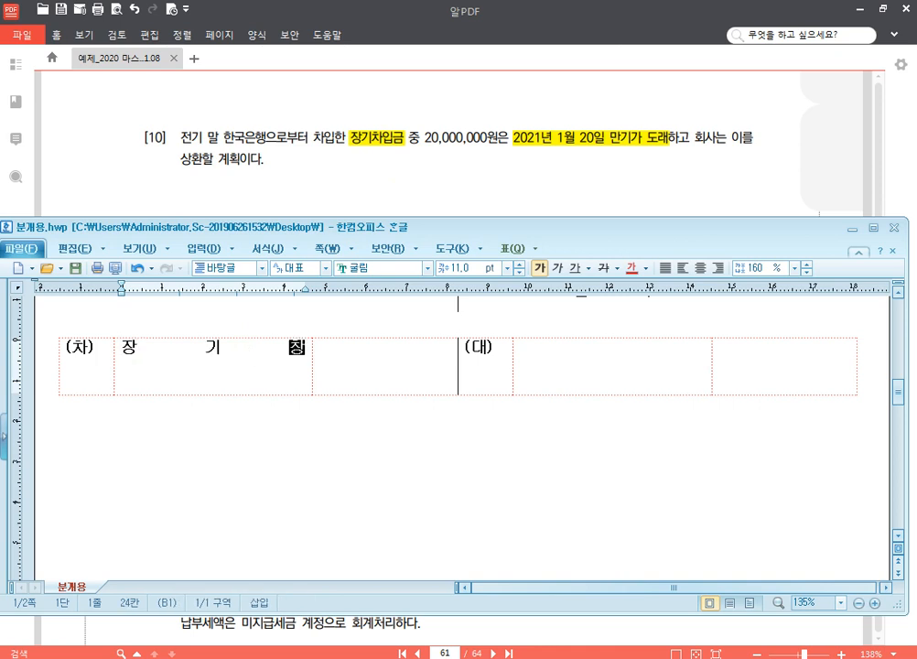
{"action": "type", "text": "ㅂ금"}
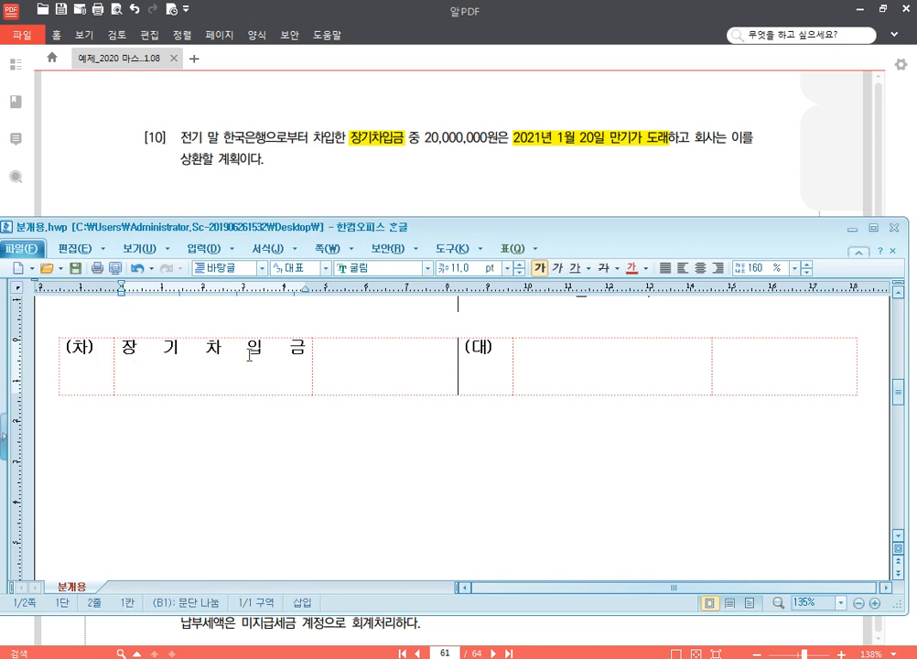
{"action": "key", "text": "Return"}
{"action": "type", "text": "(하ㄴ국은행)"}
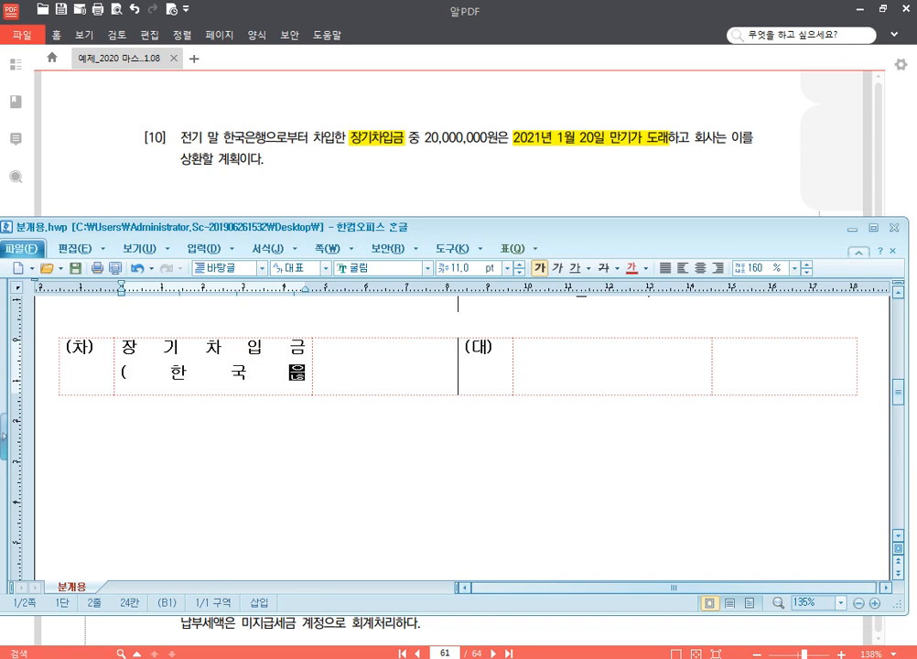
{"action": "key", "text": "Tab"}
{"action": "type", "text": "20,"}
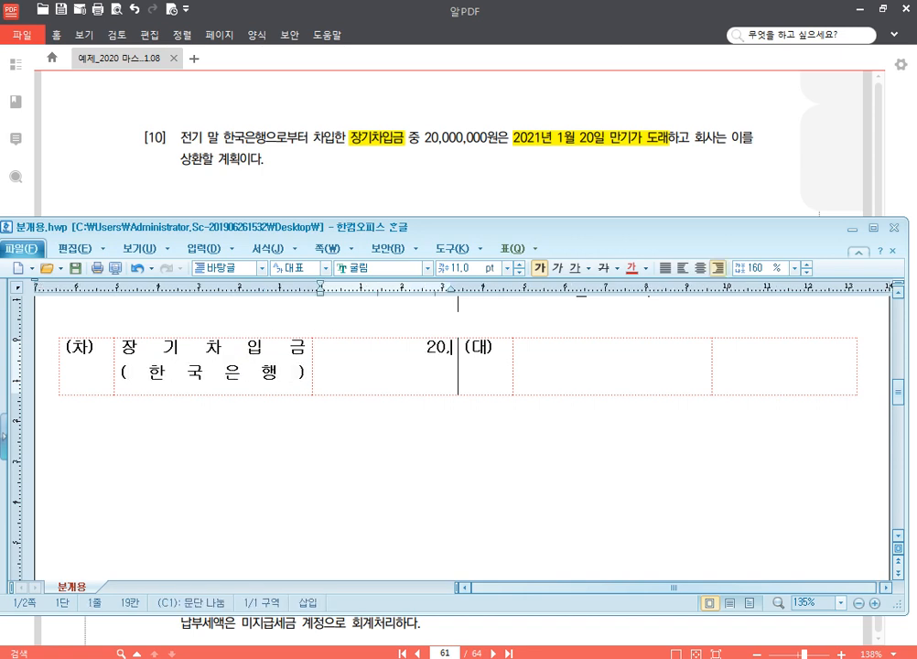
{"action": "type", "text": "000,000"}
Step: Enter 유동성장기부채 (한국은행) with the amount 20,000,000 on the (대) side of the 장기차입금 entry
{"action": "key", "text": "Tab"}
{"action": "key", "text": "Tab"}
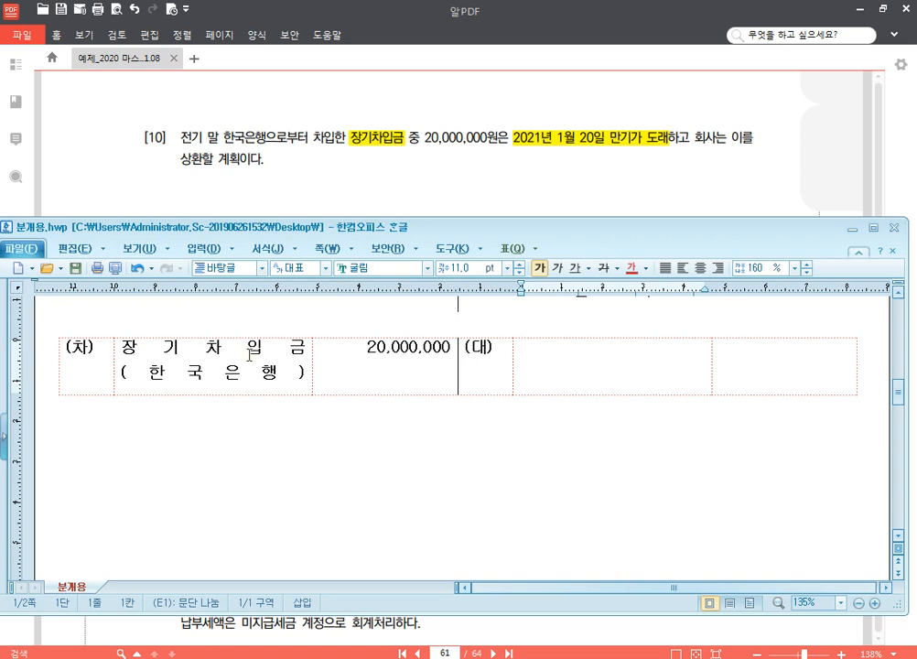
{"action": "type", "text": "유"}
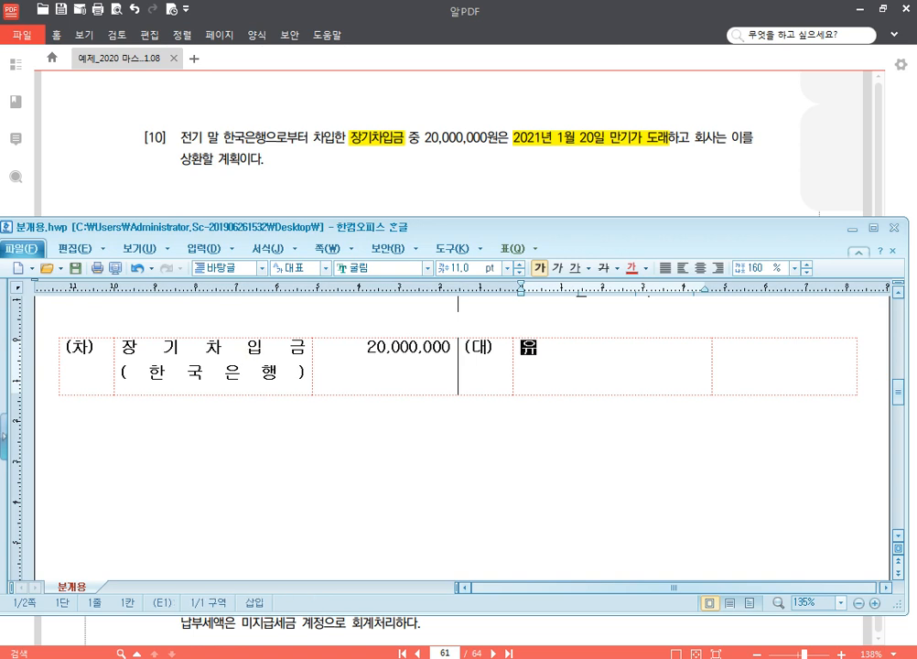
{"action": "type", "text": "동성장ㄱ기부채"}
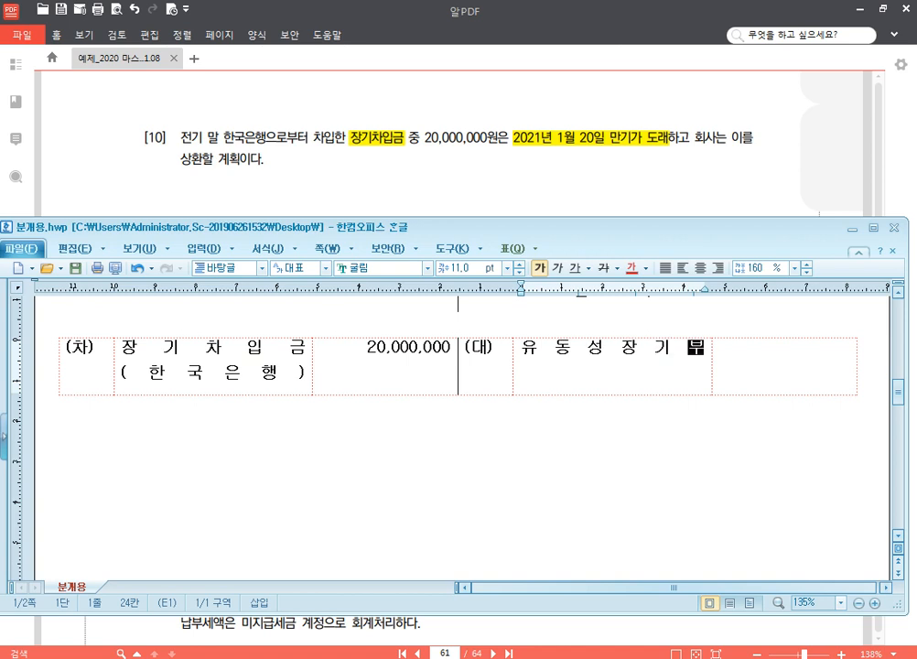
{"action": "key", "text": "Return"}
{"action": "type", "text": "(한국은행)"}
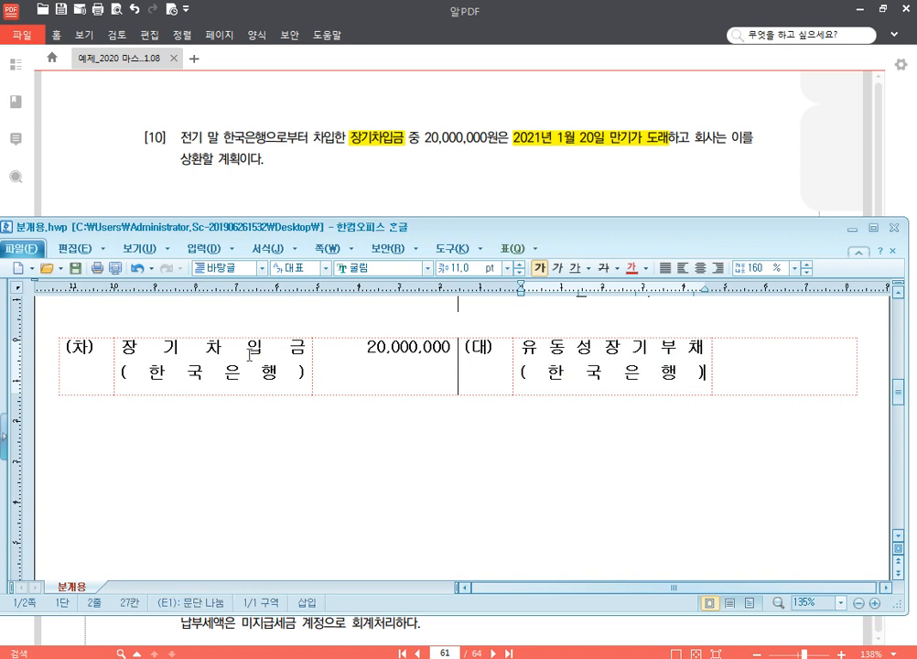
{"action": "key", "text": "Tab"}
{"action": "type", "text": "20,000"}
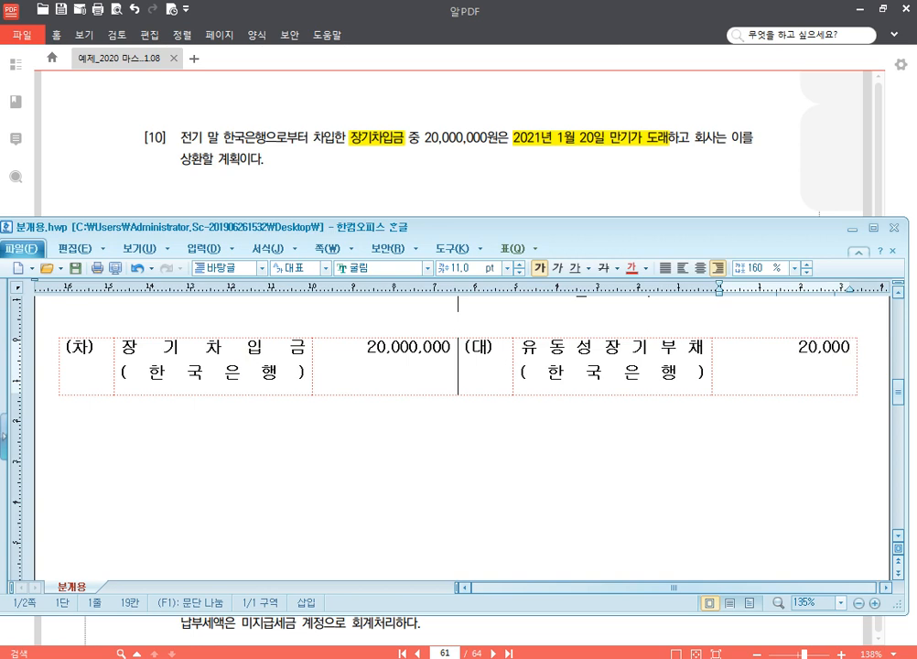
{"action": "type", "text": ",000"}
Step: Switch to the PDF in 알PDF and read problem [11] with its table of shareholdings and fair values
{"action": "left_click", "coordinate": [768, 172]}
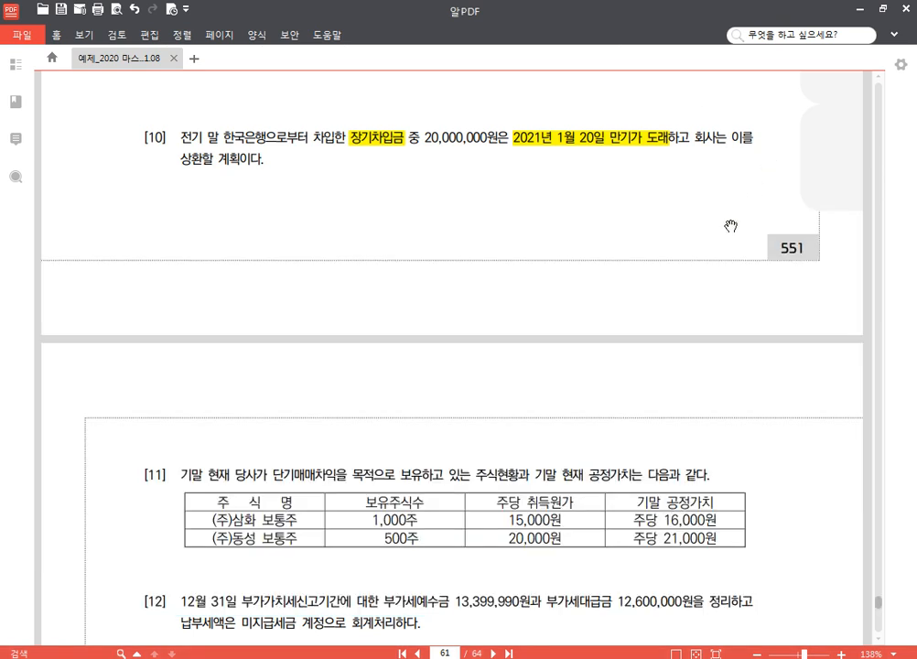
{"action": "left_click_drag", "start_coordinate": [651, 548], "coordinate": [686, 273]}
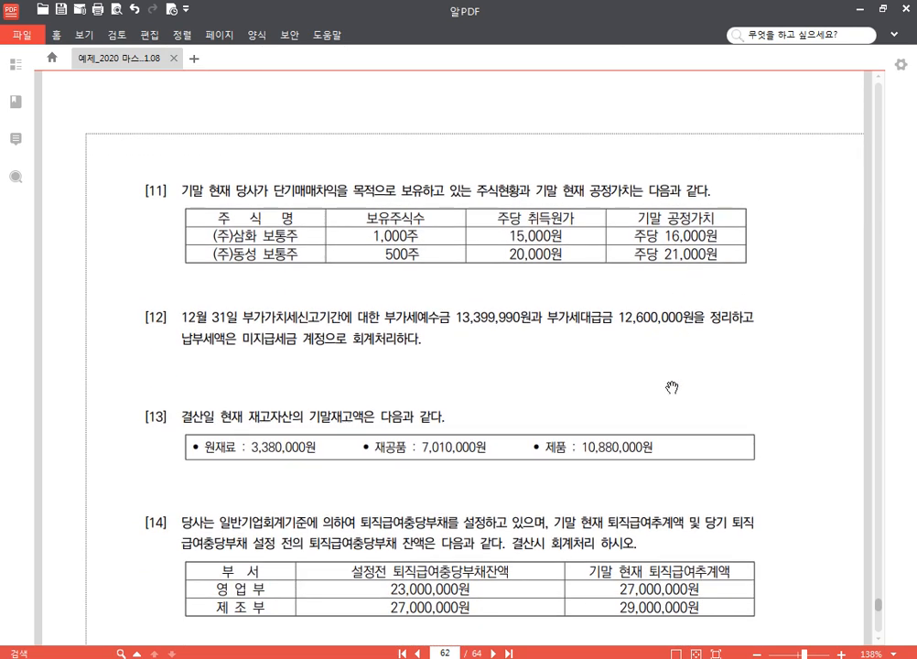
{"action": "left_click_drag", "start_coordinate": [672, 388], "coordinate": [672, 355]}
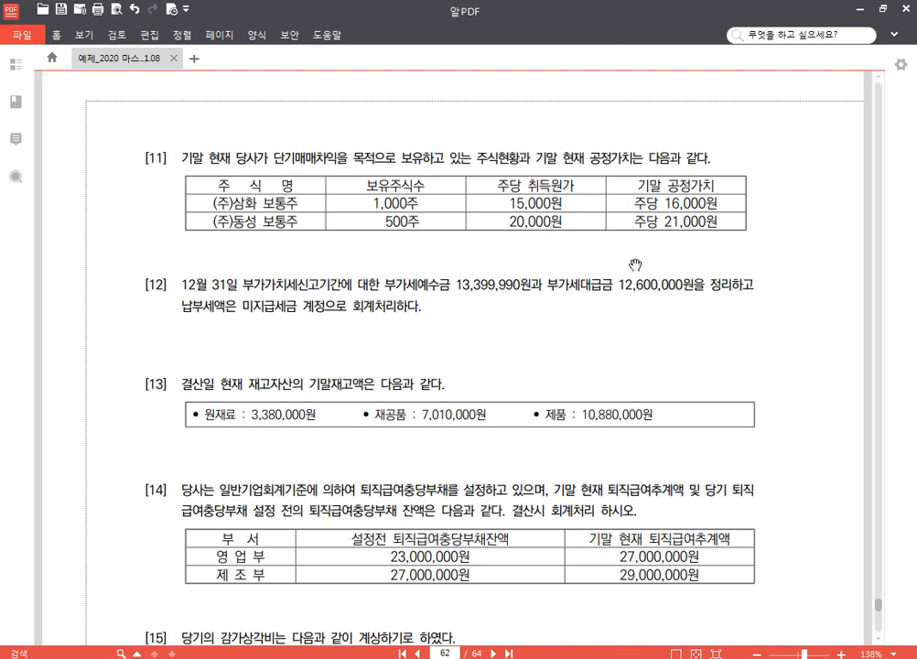
Step: With K-Screen Pen text, annotate the 삼화 row of problem [11] with ( + ) 1,000,000 and the 동성 row with ( + ) 500,000, and close the pen
{"action": "key", "text": "F9"}
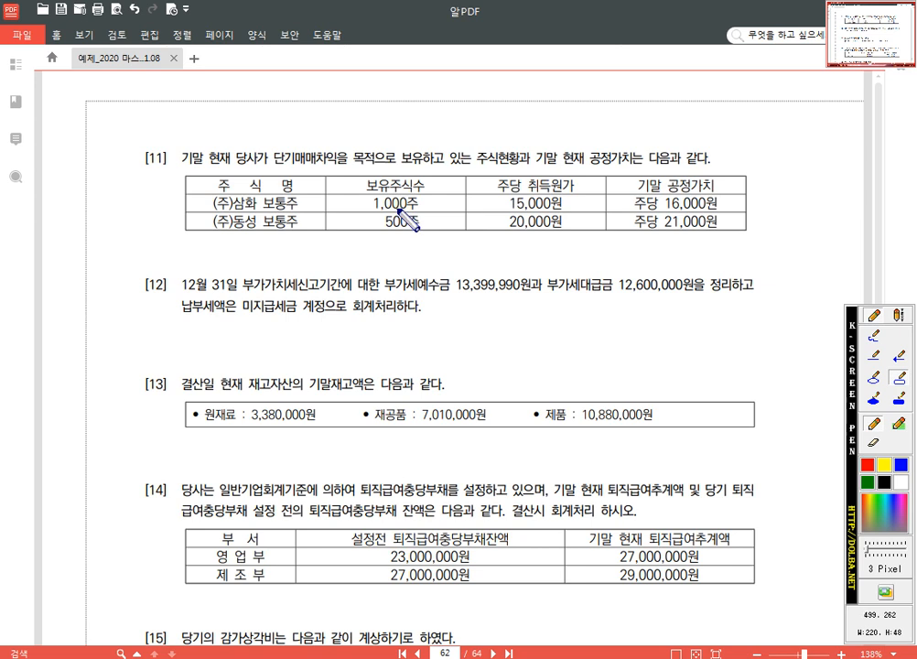
{"action": "left_click", "coordinate": [902, 318]}
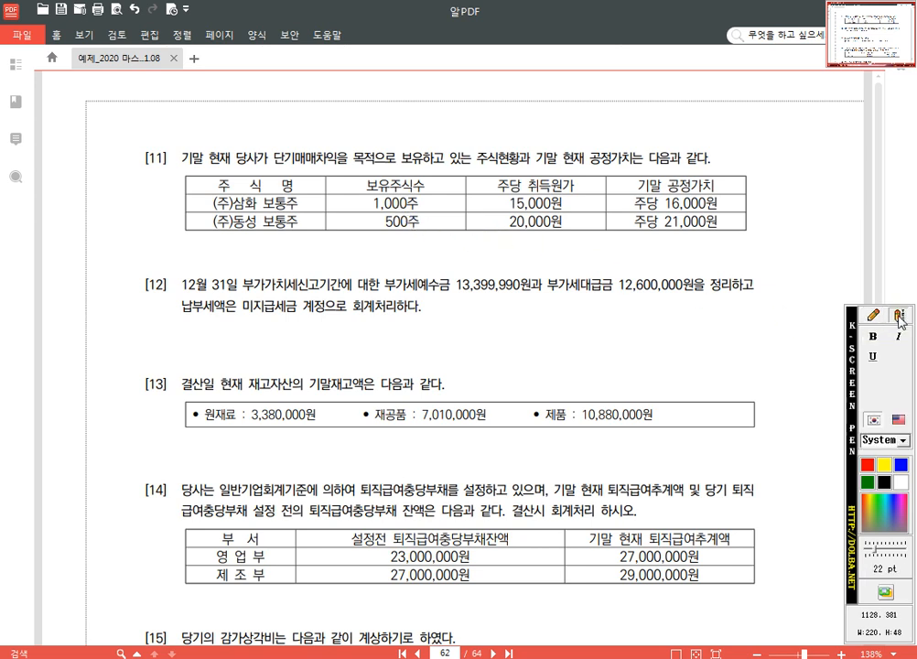
{"action": "left_click", "coordinate": [763, 205]}
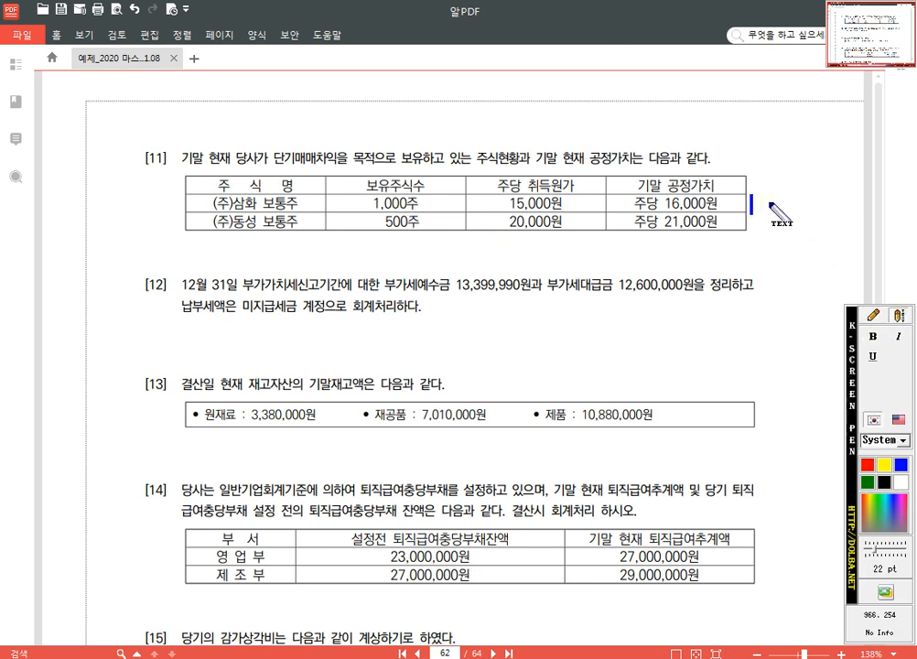
{"action": "type", "text": "( + ) 1,000,000"}
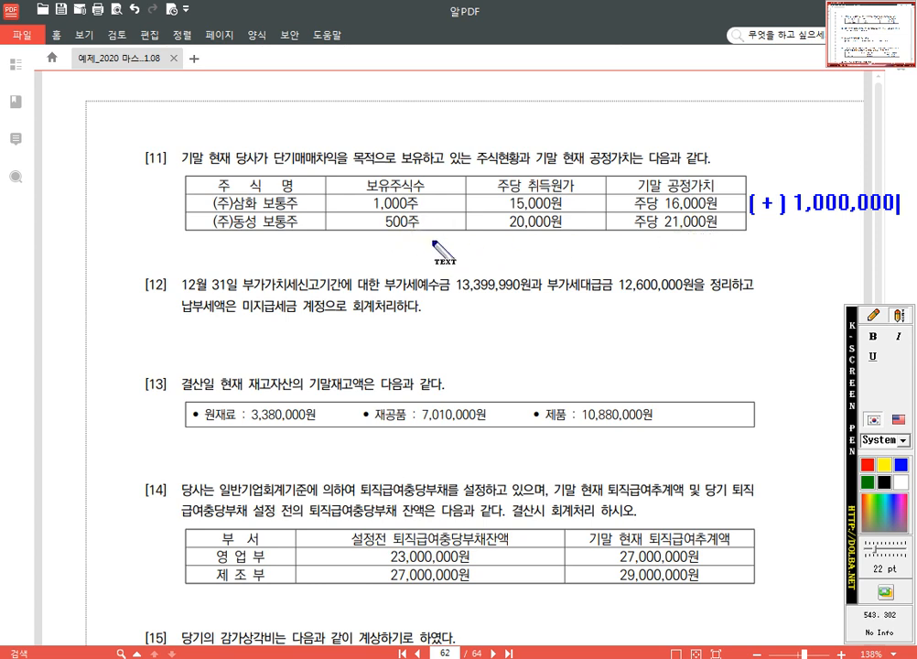
{"action": "key", "text": "Return"}
{"action": "type", "text": "( +"}
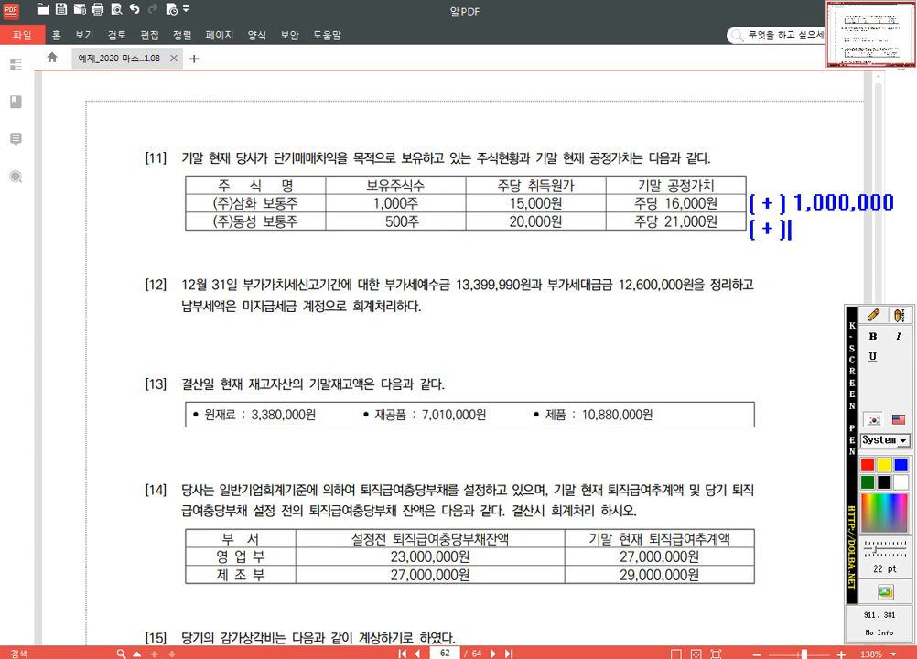
{"action": "type", "text": " )    500,000"}
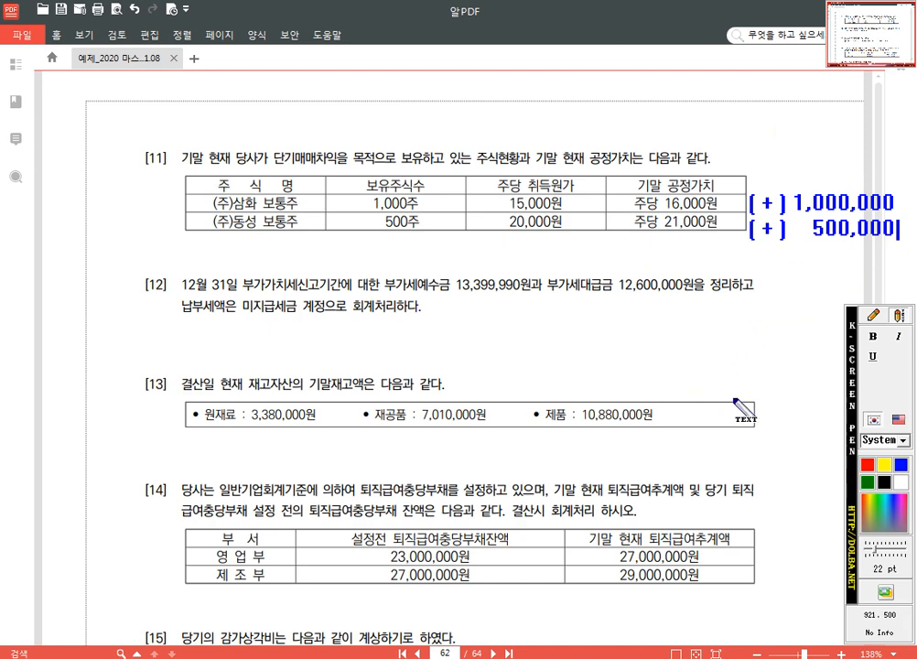
{"action": "key", "text": "Escape"}
Step: Return to 분개용.hwp, insert a blank (차)/(대) form below the 장기차입금 entry and place the cursor in its (차) account cell
{"action": "left_click", "coordinate": [352, 658]}
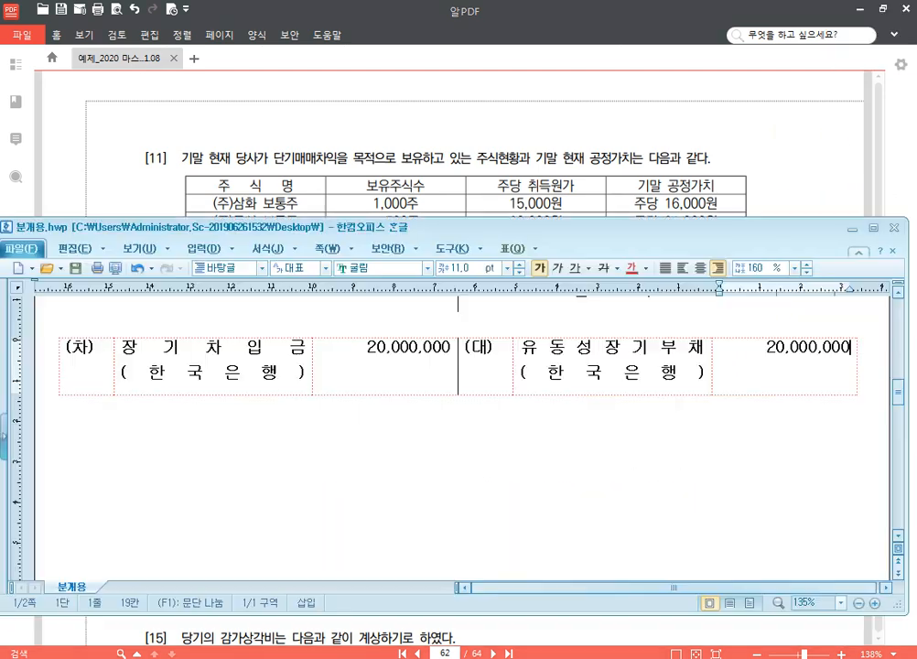
{"action": "left_click", "coordinate": [308, 460]}
{"action": "key", "text": "ctrl+v"}
{"action": "left_click", "coordinate": [196, 444]}
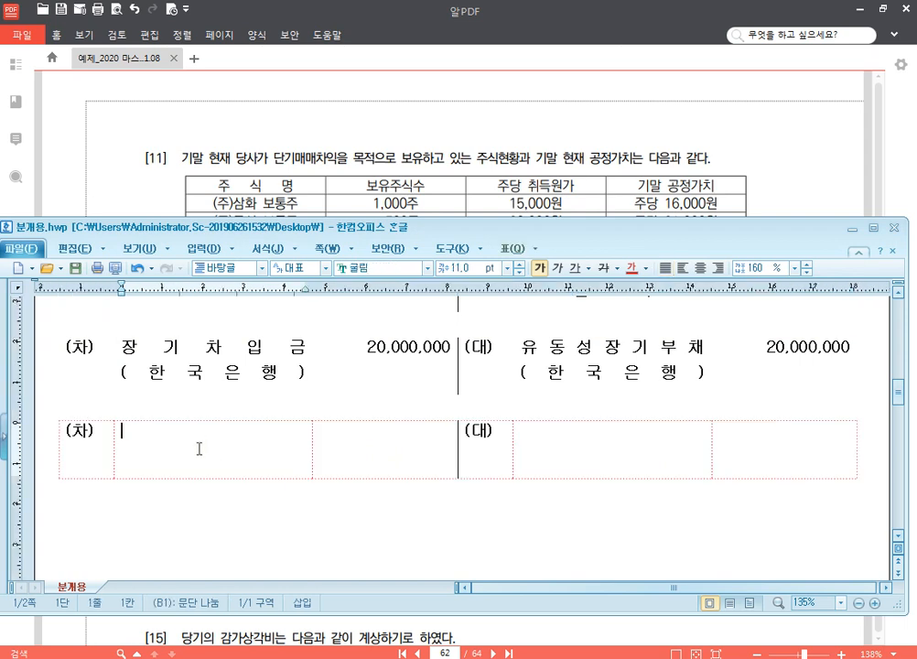
Step: Enter 단기매매증권 with the amount 1,500,000 on the (차) side of the new form
{"action": "type", "text": "단기맴"}
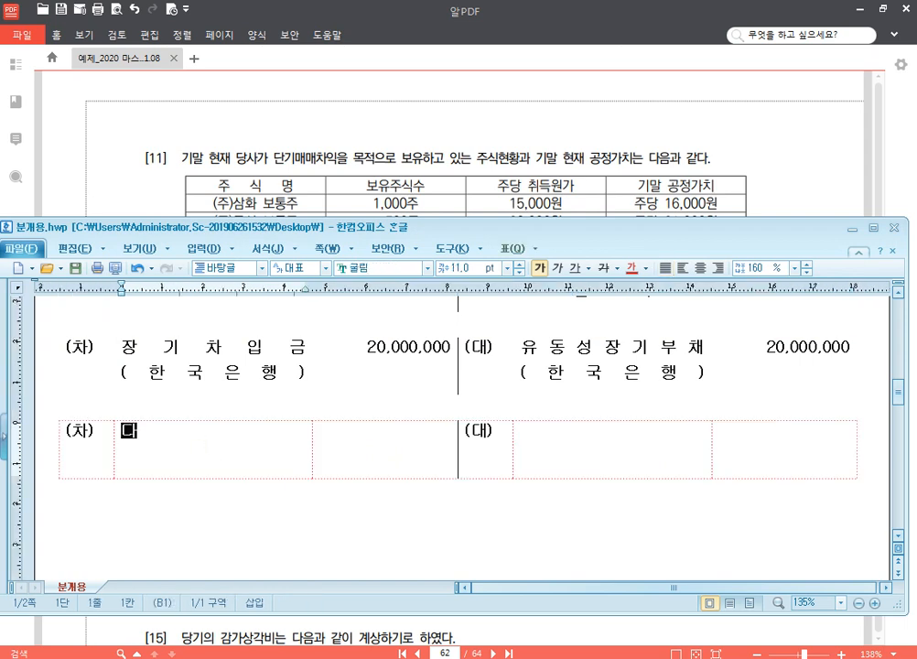
{"action": "type", "text": "매증권"}
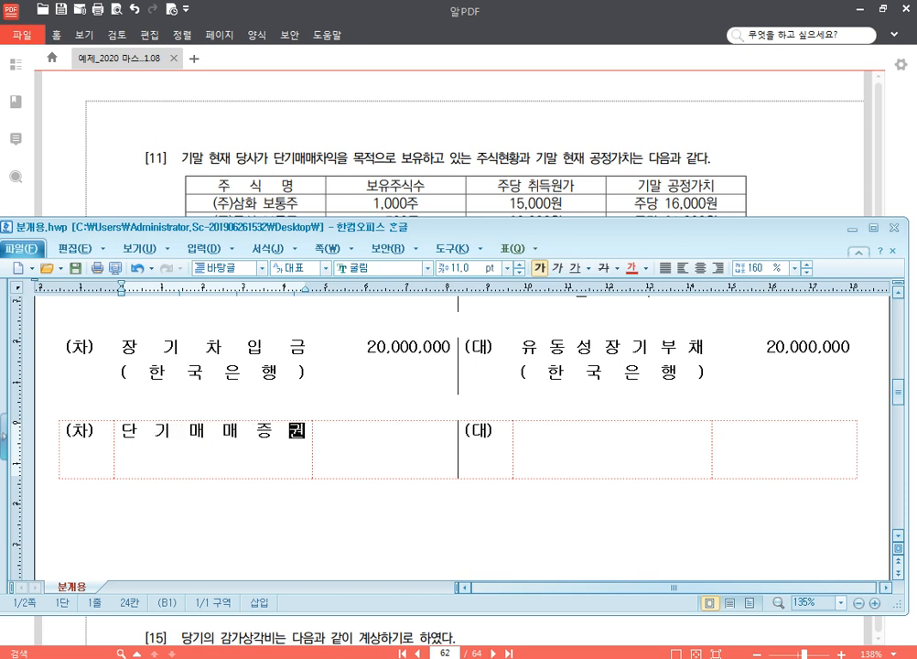
{"action": "scroll", "coordinate": [257, 445], "scroll_direction": "down", "scroll_amount": 3}
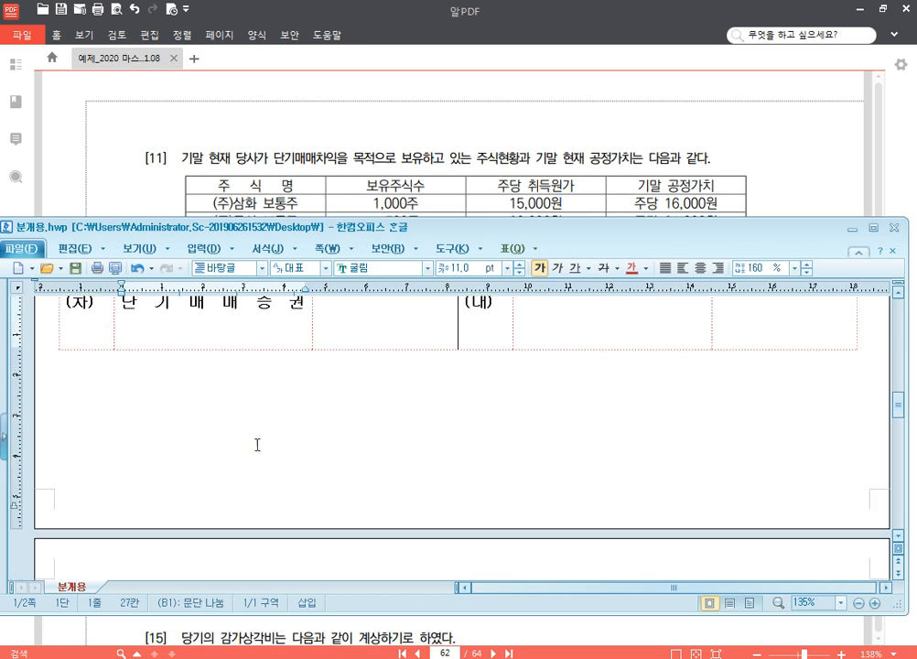
{"action": "left_click", "coordinate": [349, 338]}
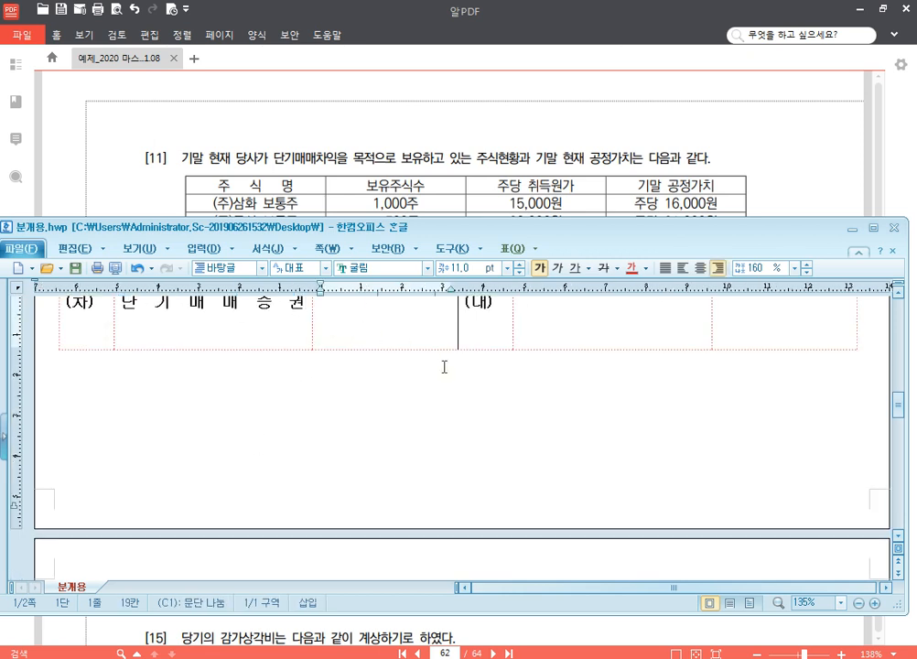
{"action": "type", "text": "1,500,000"}
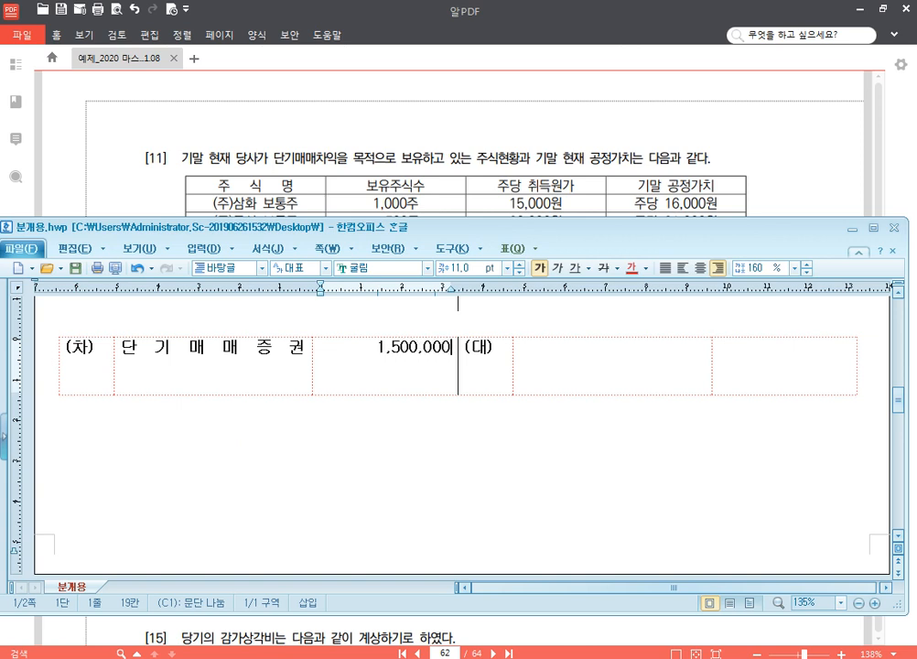
Step: Enter 단기매매증권평가이익 with the amount 1,500,000 on the (대) side of the 단기매매증권 entry
{"action": "key", "text": "Tab"}
{"action": "key", "text": "Tab"}
{"action": "type", "text": "단"}
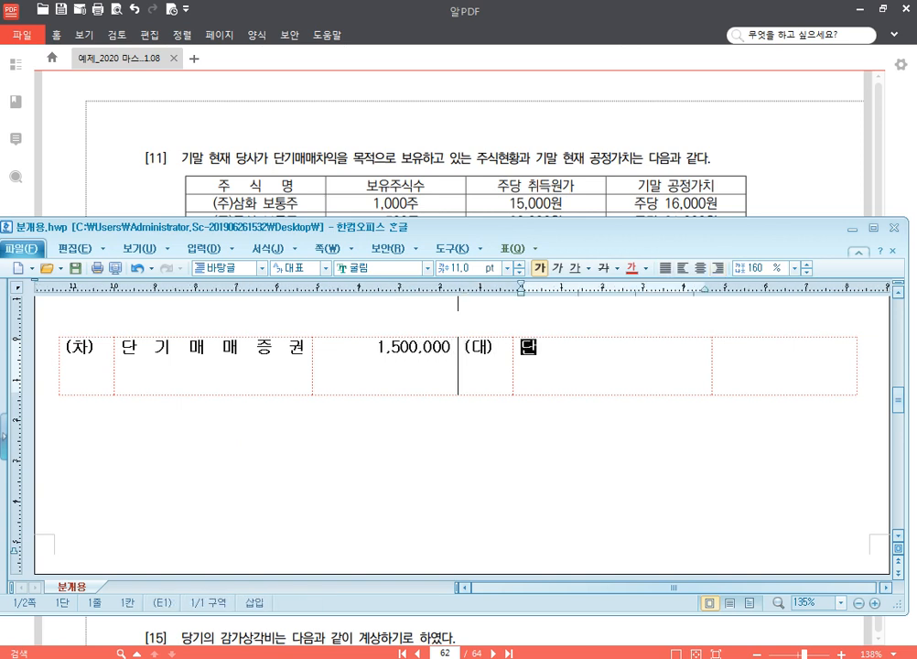
{"action": "type", "text": "기매매증궈권평가이익"}
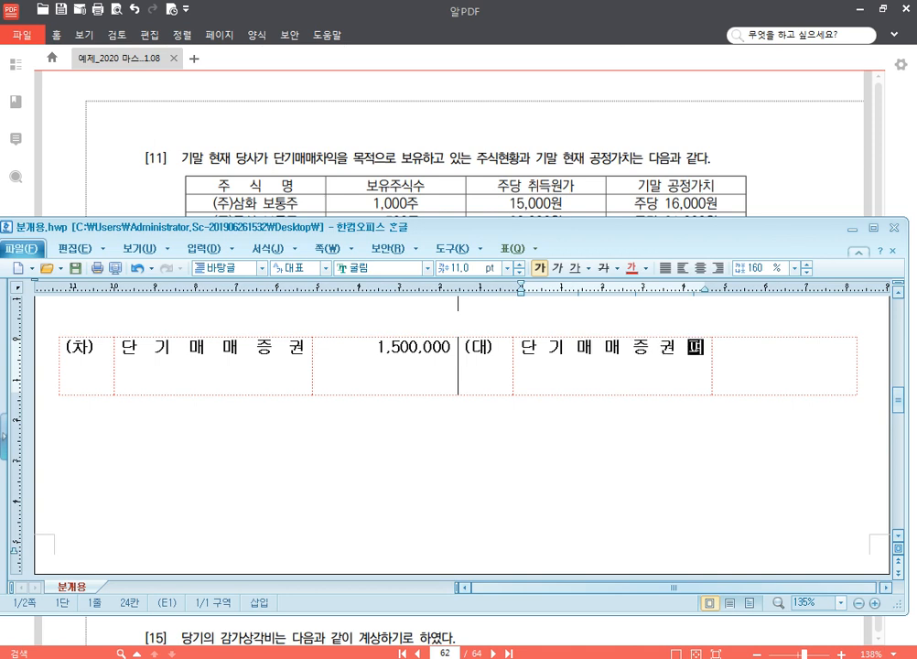
{"action": "key", "text": "Tab"}
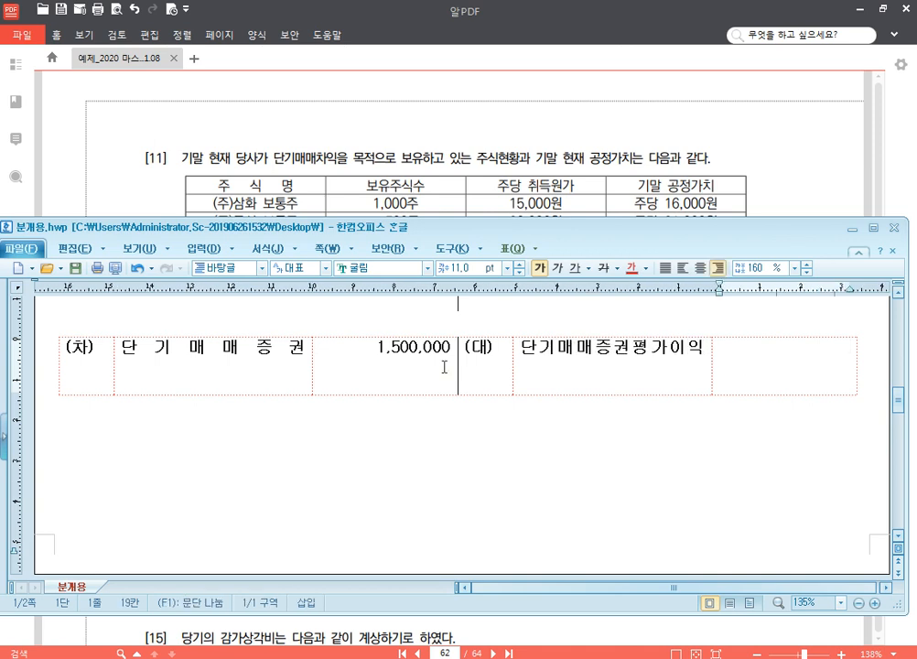
{"action": "type", "text": "1,500,000"}
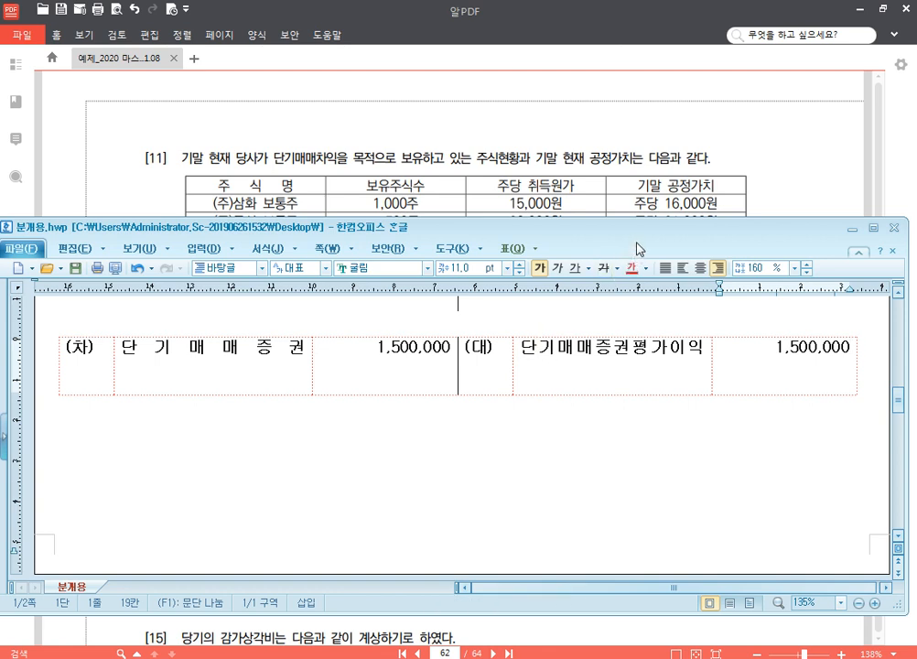
Step: Consult problem [12] in the PDF, then return to 분개용.hwp and insert a blank (차)/(대) form below the 단기매매증권 entry
{"action": "left_click", "coordinate": [731, 163]}
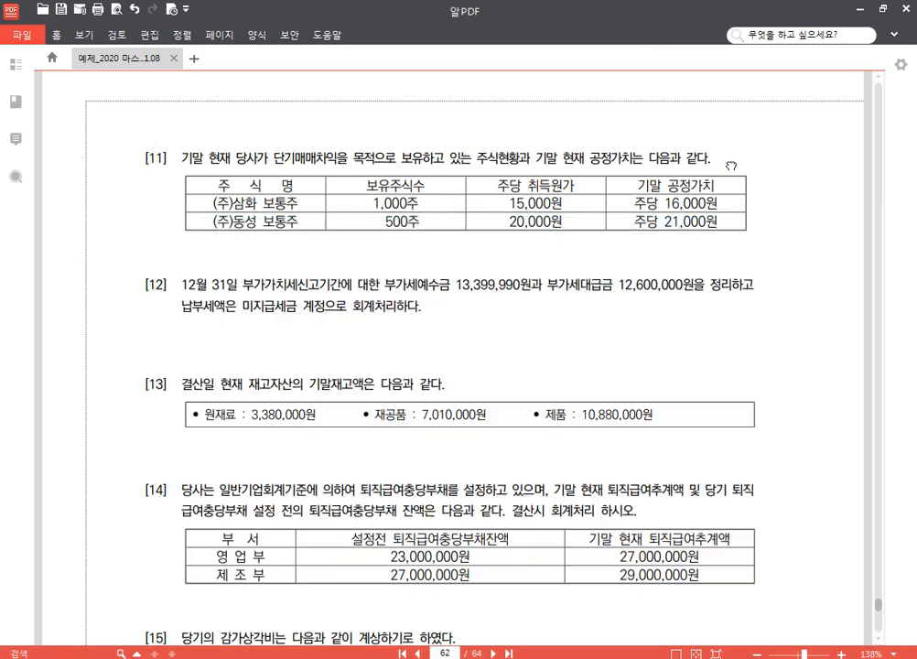
{"action": "scroll", "coordinate": [561, 373], "scroll_direction": "down", "scroll_amount": 3}
{"action": "scroll", "coordinate": [561, 346], "scroll_direction": "down", "scroll_amount": 2}
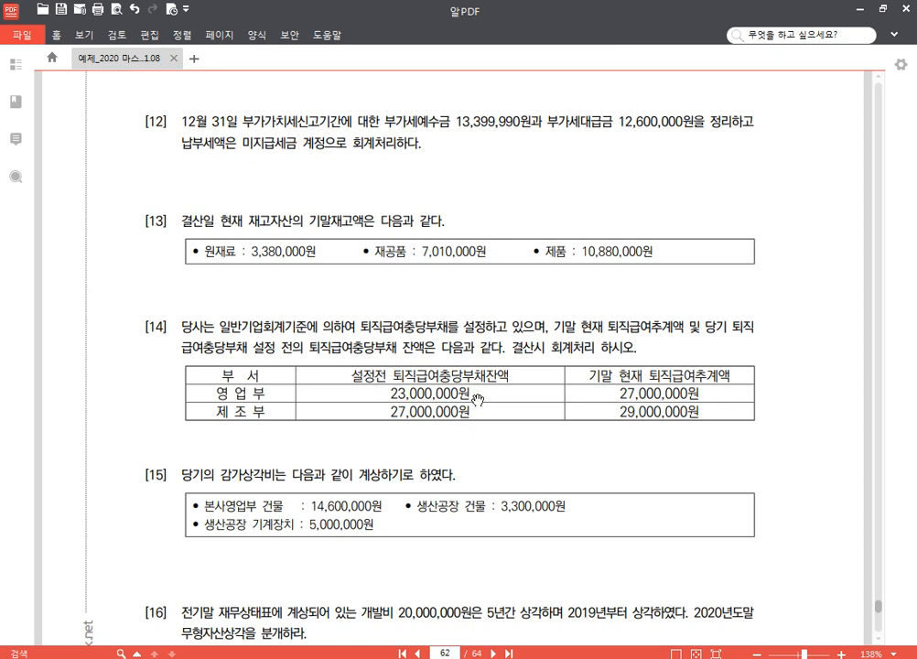
{"action": "key", "text": "alt+Tab"}
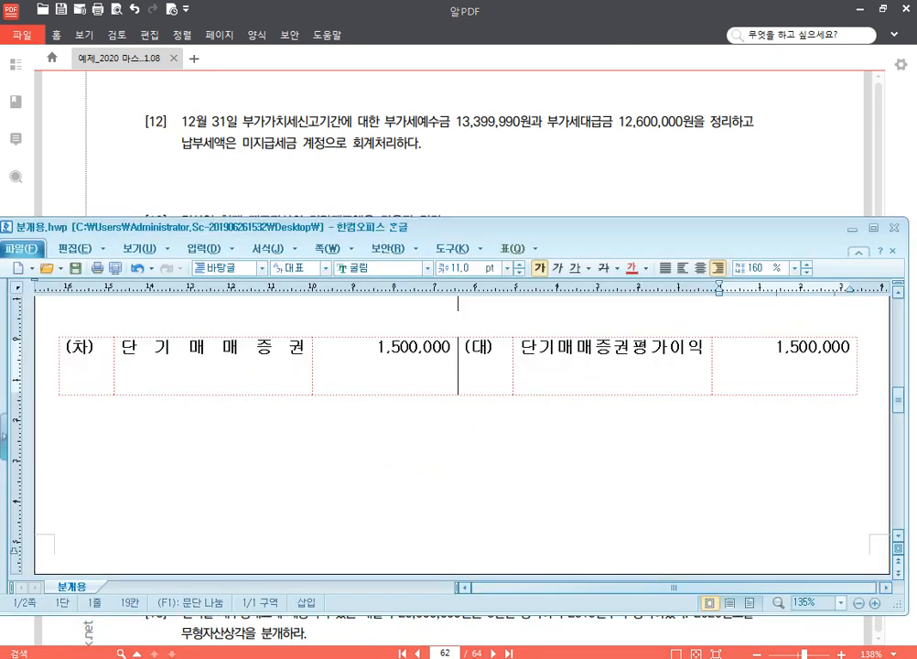
{"action": "left_click", "coordinate": [777, 439]}
{"action": "type", "text": "(차)\t(대)"}
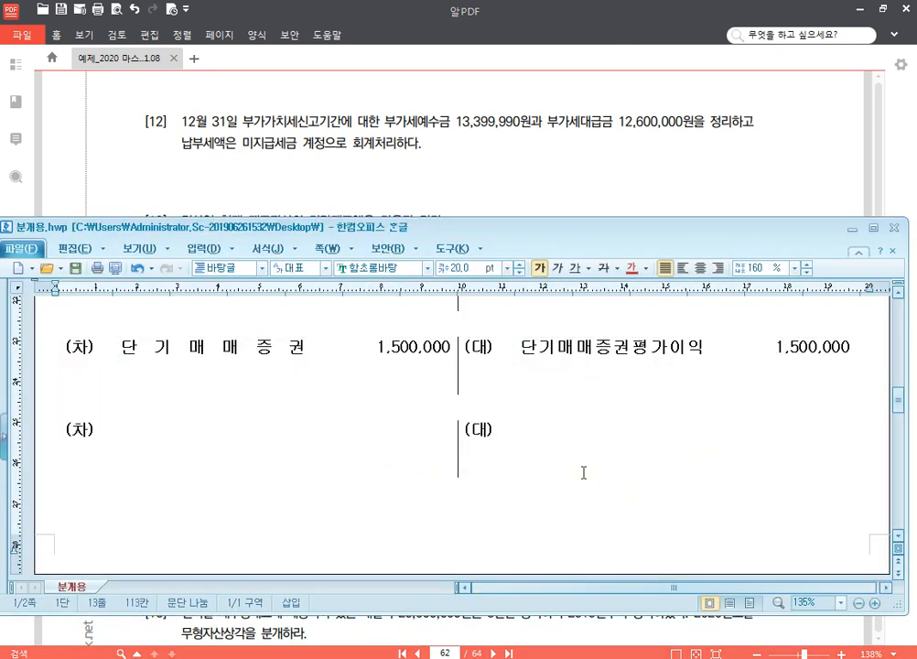
Step: Enter 부가세예수금 with the amount 13,399,990 on the (차) side of the blank form in 분개용.hwp
{"action": "scroll", "coordinate": [583, 472], "scroll_direction": "down", "scroll_amount": 2}
{"action": "left_click", "coordinate": [214, 342]}
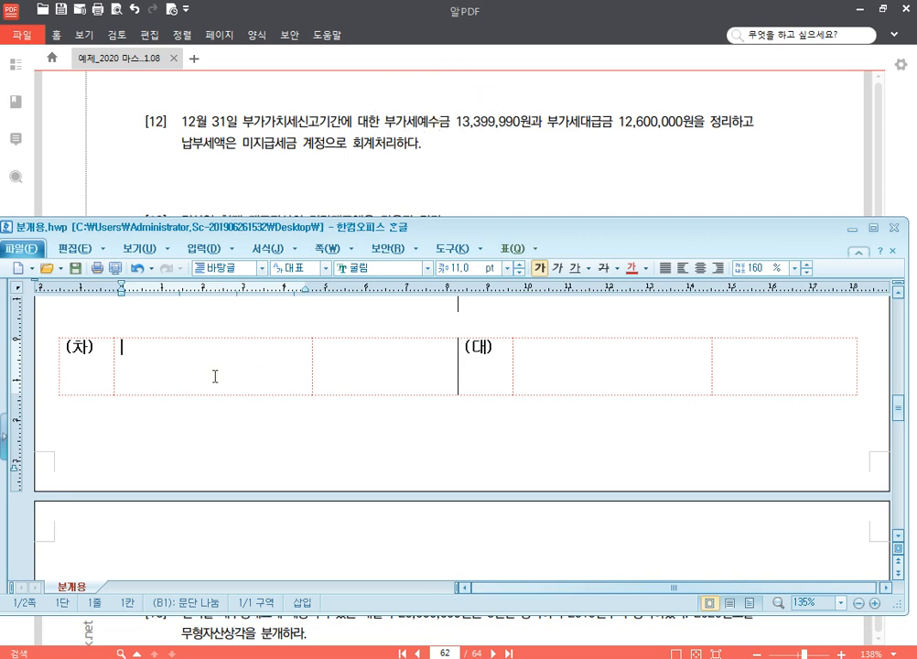
{"action": "type", "text": "부가세예수금"}
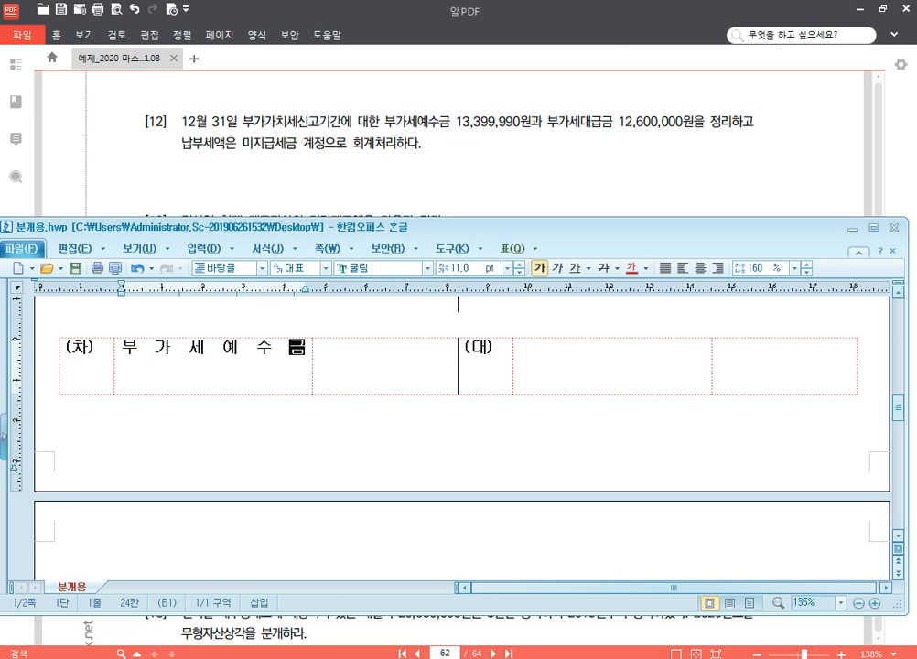
{"action": "key", "text": "Tab"}
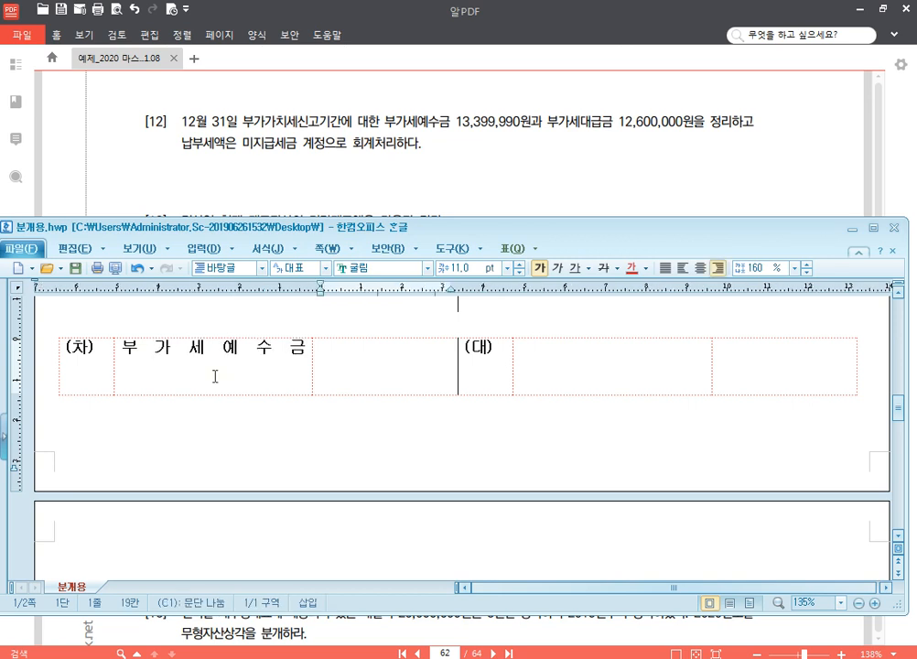
{"action": "type", "text": "13,399,990"}
Step: Enter 부가세대급금 with the amount 12,600,000 on the (대) side of the 부가세예수금 entry
{"action": "key", "text": "Tab"}
{"action": "key", "text": "Tab"}
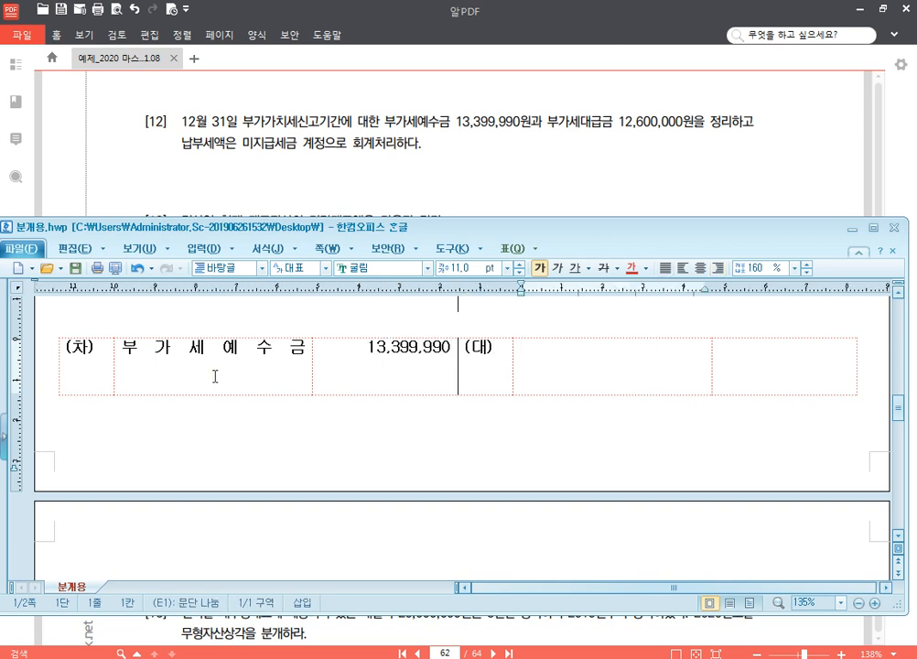
{"action": "type", "text": "부가세대급금"}
{"action": "key", "text": "Tab"}
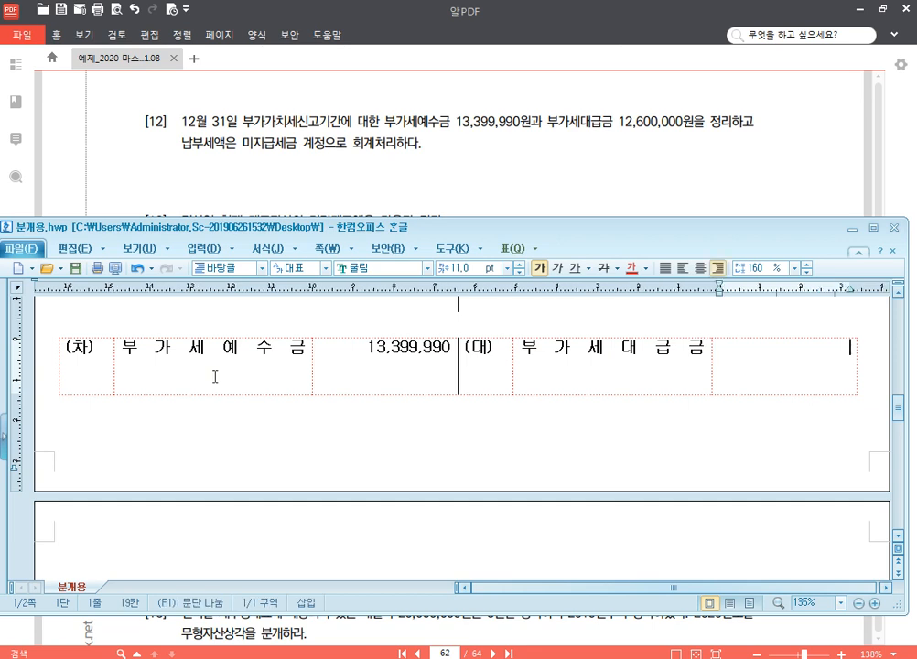
{"action": "type", "text": "12,600,000"}
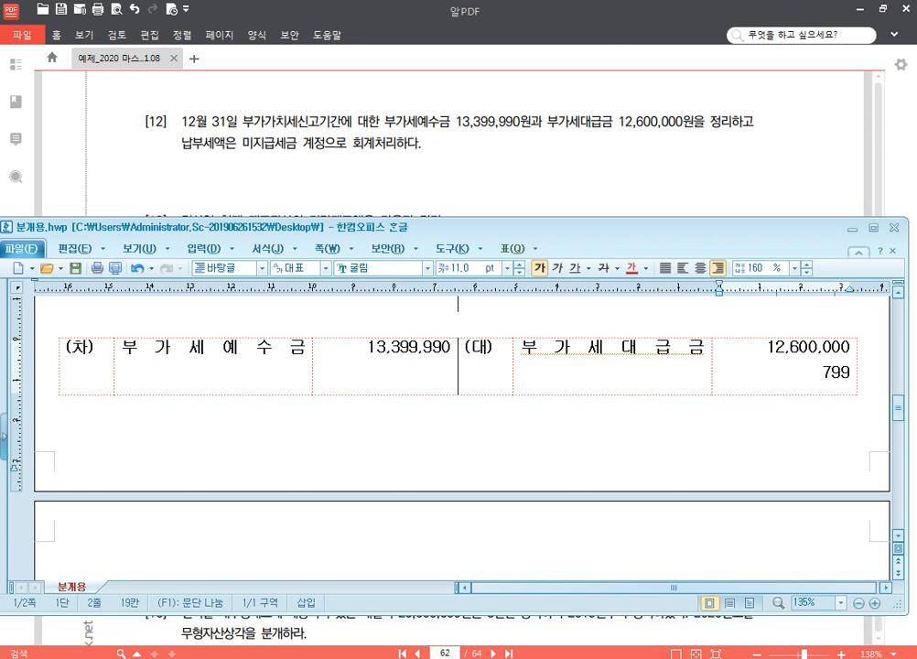
Step: Add 미지급세금 with the amount 799,990 as the second (대) line, under 부가세대급금
{"action": "type", "text": ",990"}
{"action": "left_click", "coordinate": [688, 353]}
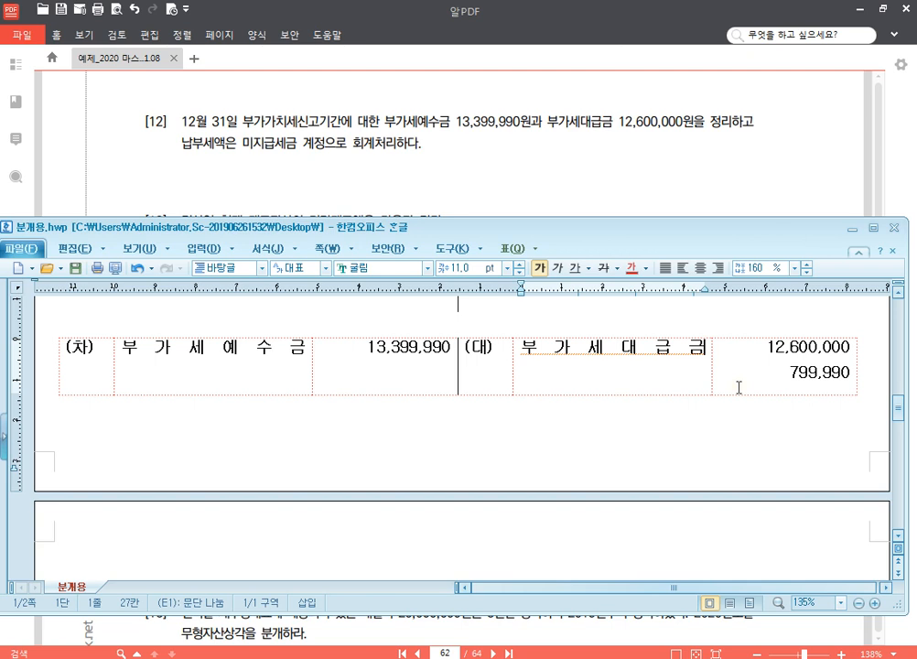
{"action": "key", "text": "Return"}
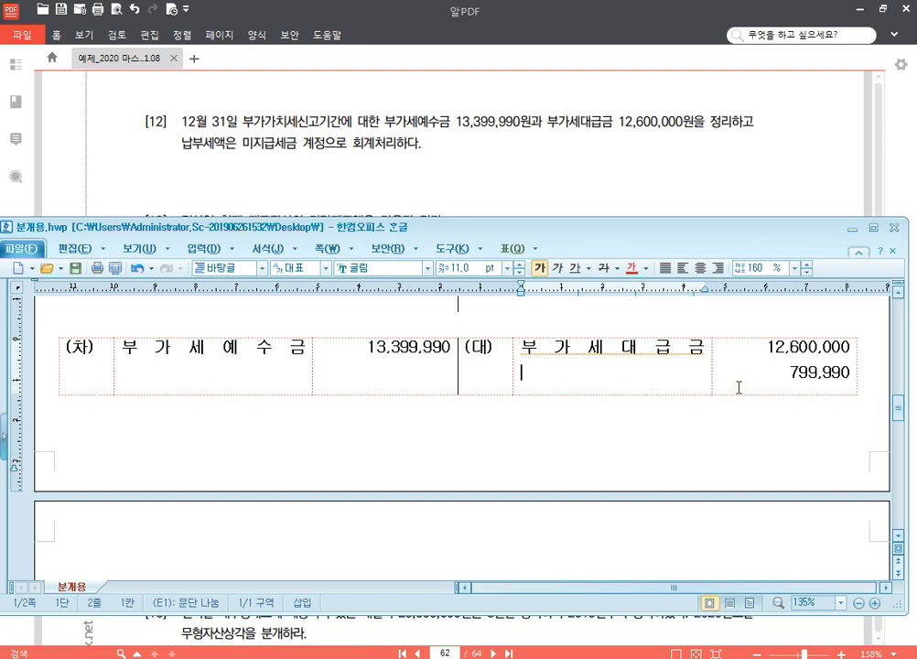
{"action": "type", "text": "미지급세금"}
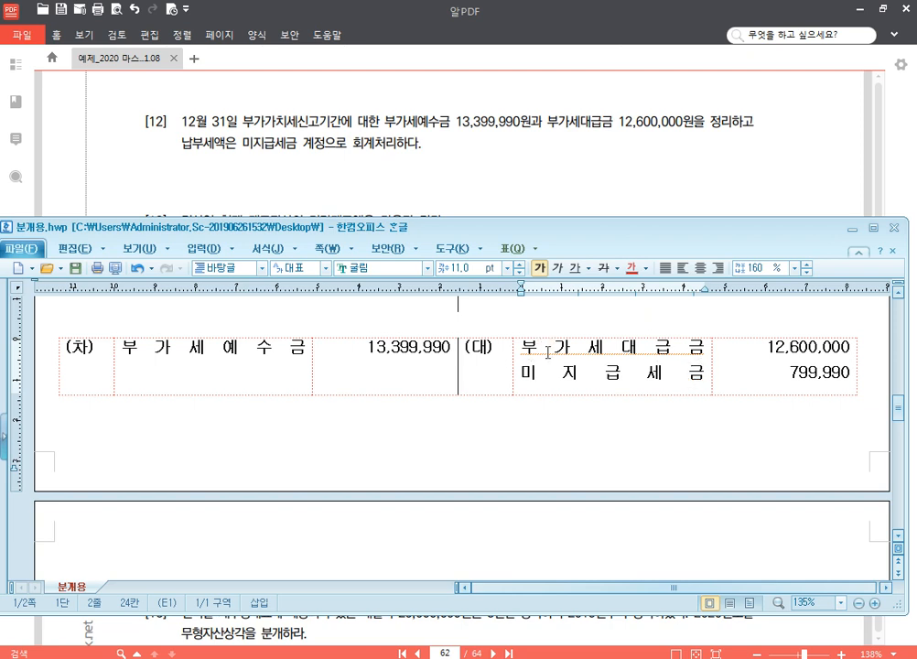
Step: Insert a blank (차)/(대) form at the start of page 2, after the 부가세예수금 entry
{"action": "scroll", "coordinate": [497, 367], "scroll_direction": "down", "scroll_amount": 1}
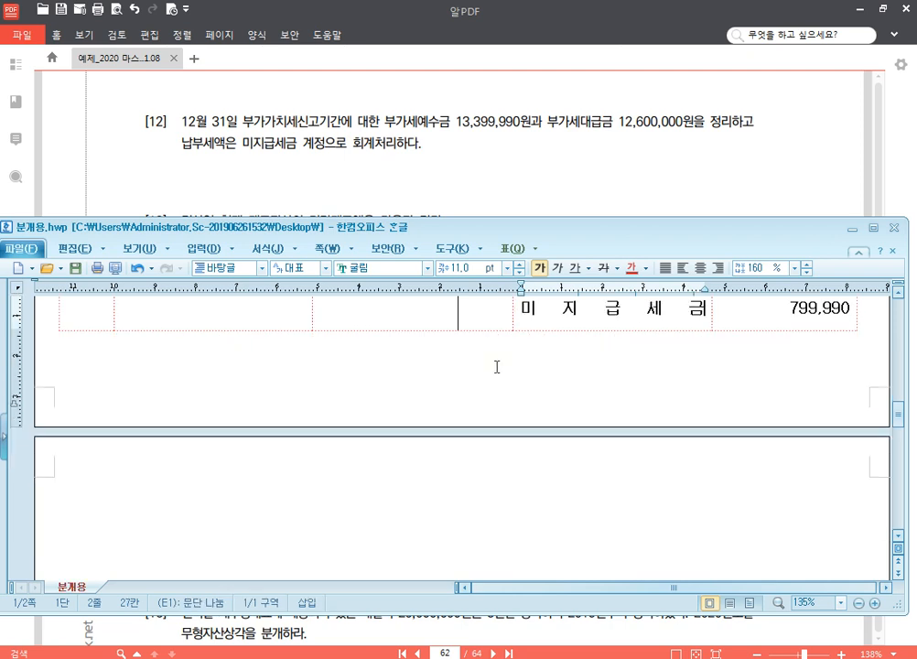
{"action": "scroll", "coordinate": [499, 367], "scroll_direction": "up", "scroll_amount": 1}
{"action": "scroll", "coordinate": [501, 367], "scroll_direction": "down", "scroll_amount": 3}
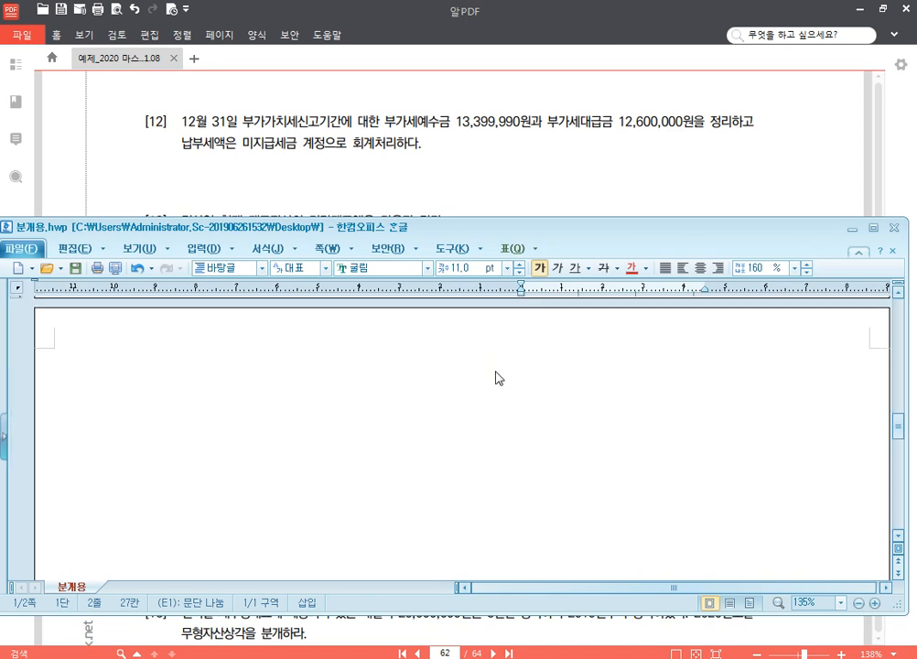
Step: Return to the PDF and write the screen-pen heading 추가액 beside the header row of problem [14]'s table
{"action": "left_click", "coordinate": [466, 158]}
{"action": "scroll", "coordinate": [466, 158], "scroll_direction": "down", "scroll_amount": 1}
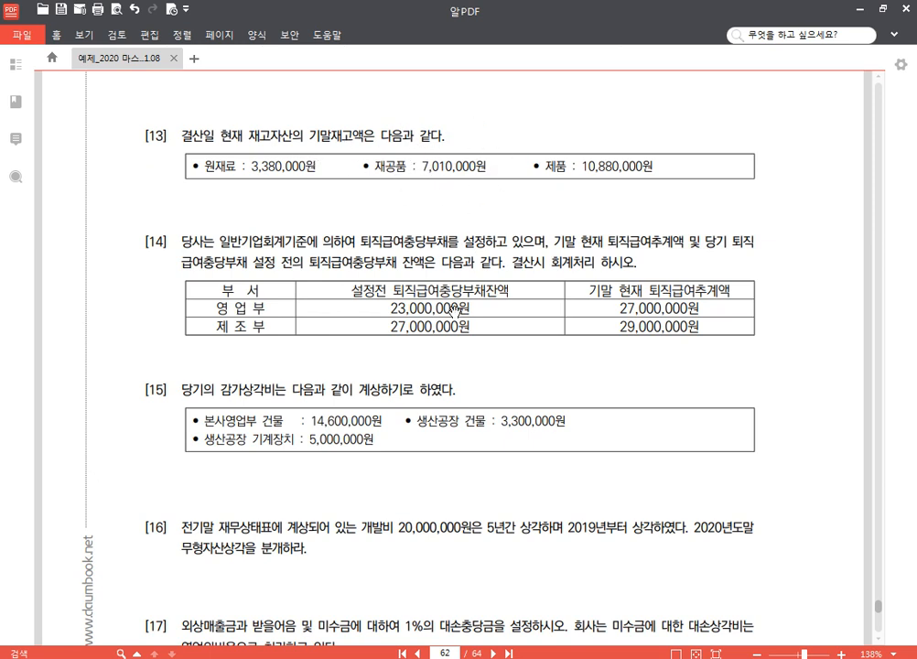
{"action": "scroll", "coordinate": [480, 280], "scroll_direction": "down", "scroll_amount": 2}
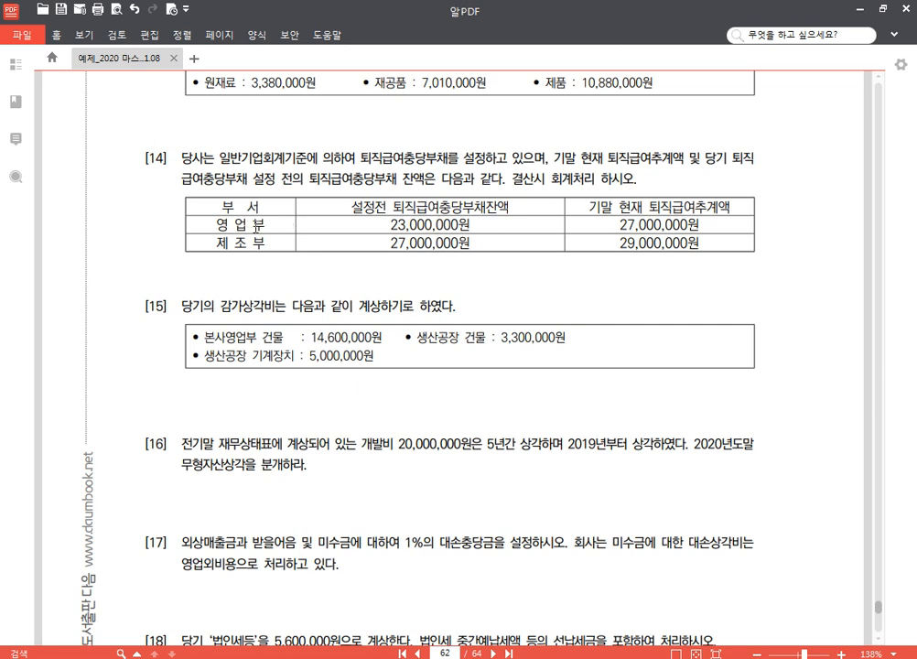
{"action": "key", "text": "ctrl+2"}
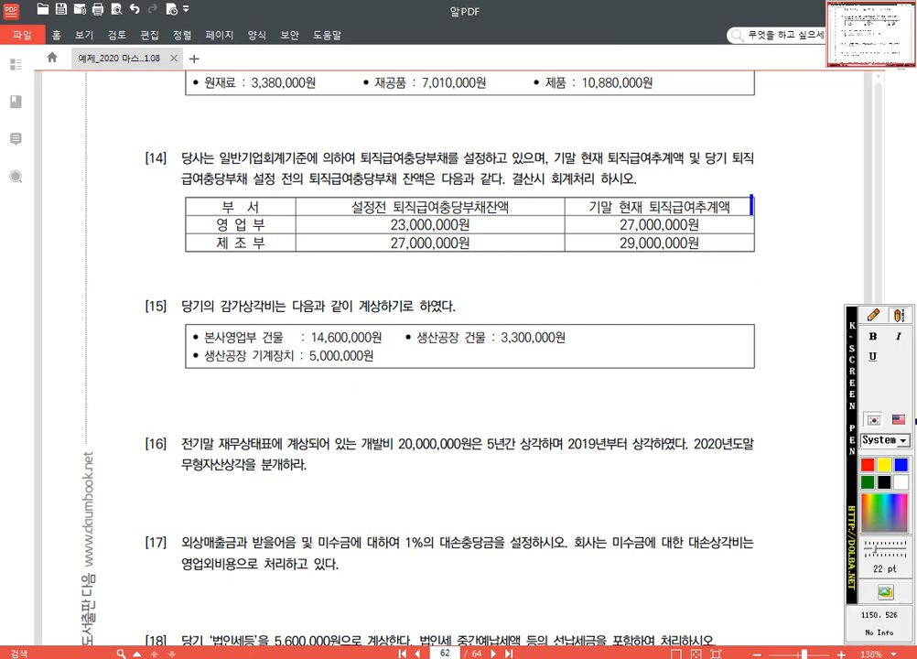
{"action": "left_click", "coordinate": [793, 197]}
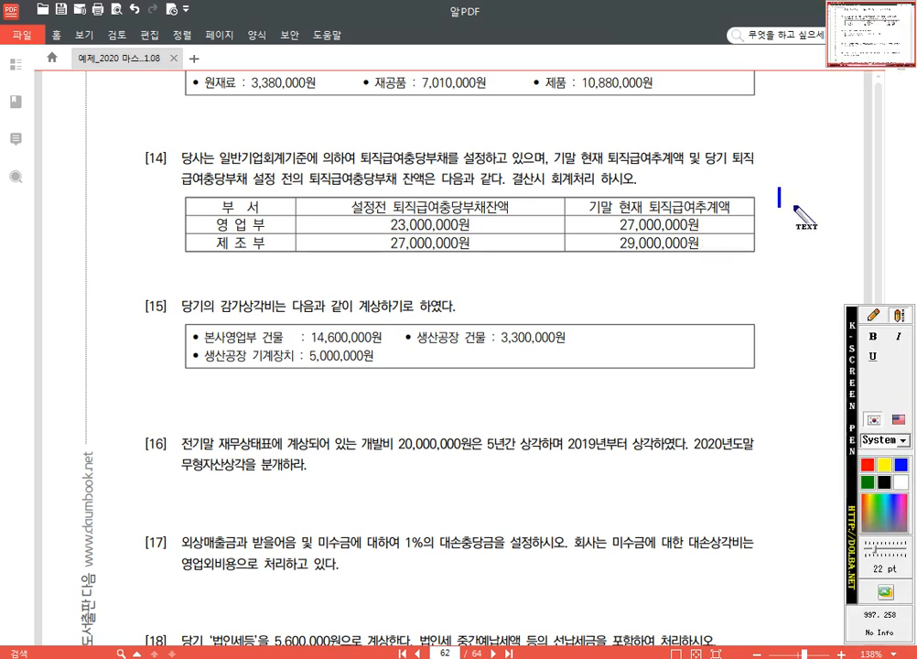
{"action": "type", "text": "추가액"}
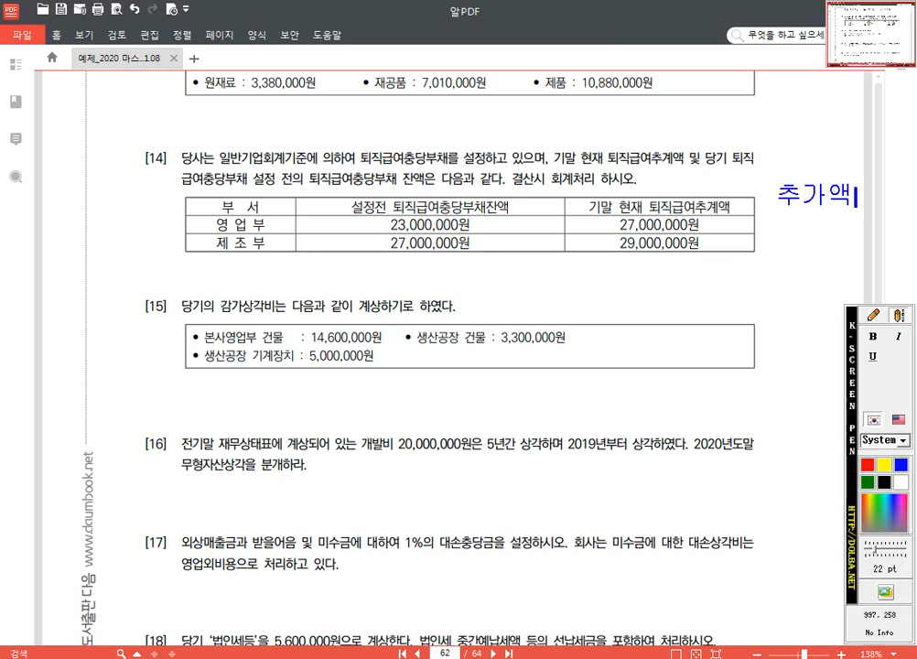
Step: Write 4,000,000 as a screen-pen text note beside the 영업부 row of problem [14]'s table
{"action": "left_click", "coordinate": [874, 315]}
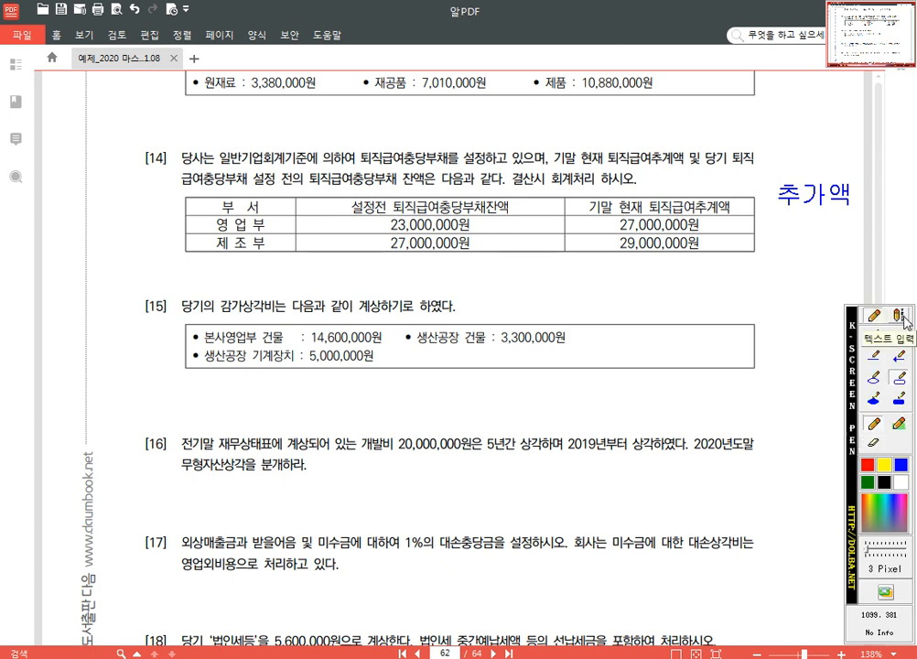
{"action": "left_click", "coordinate": [901, 316]}
{"action": "left_click", "coordinate": [782, 228]}
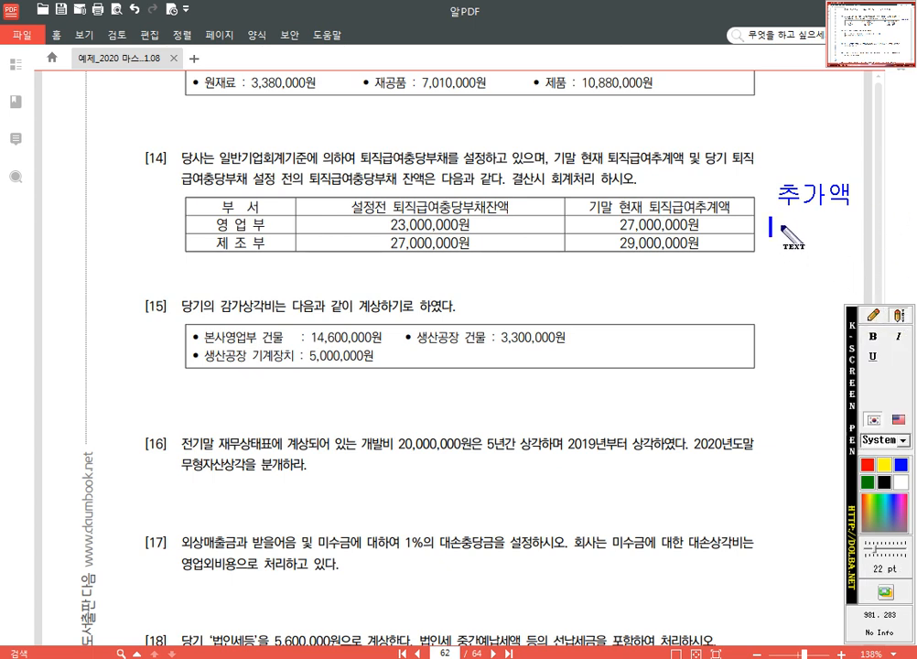
{"action": "type", "text": "4,00,"}
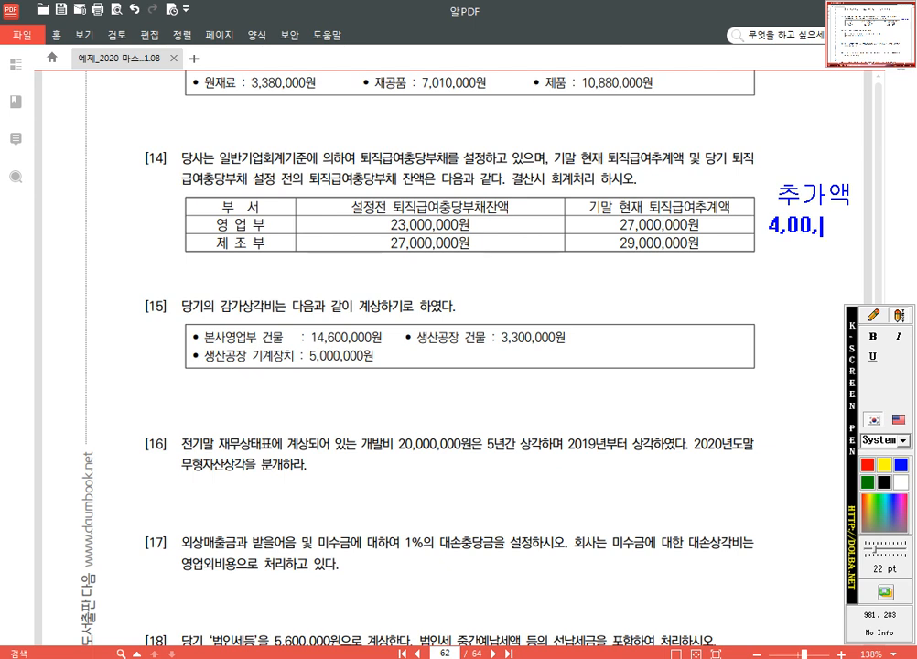
{"action": "key", "text": "BackSpace"}
{"action": "type", "text": "0,000"}
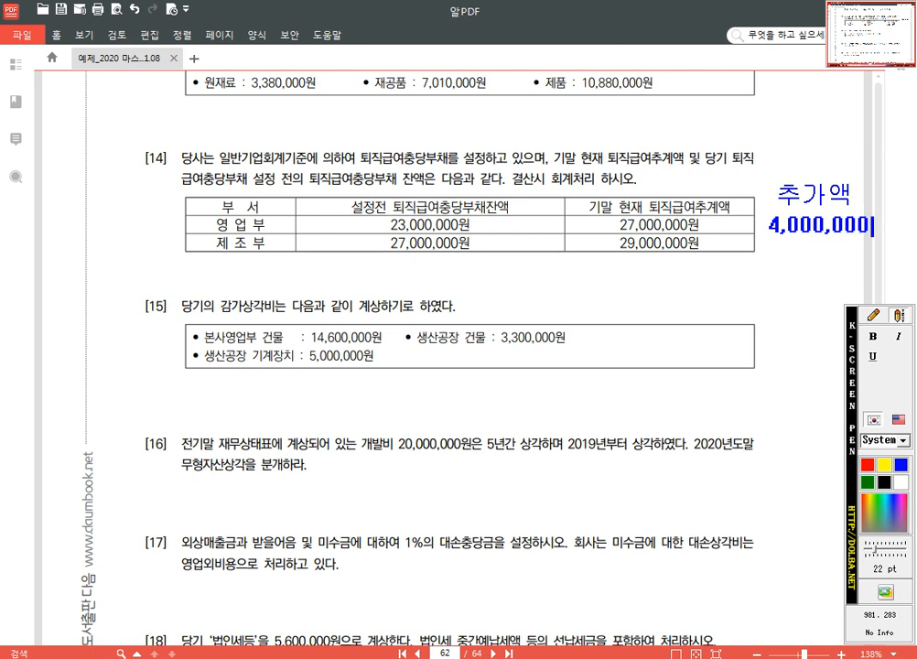
Step: Write 2,000,000 as a screen-pen text note under the 4,000,000 for the 제조부 row, and exit the screen pen
{"action": "left_click", "coordinate": [874, 315]}
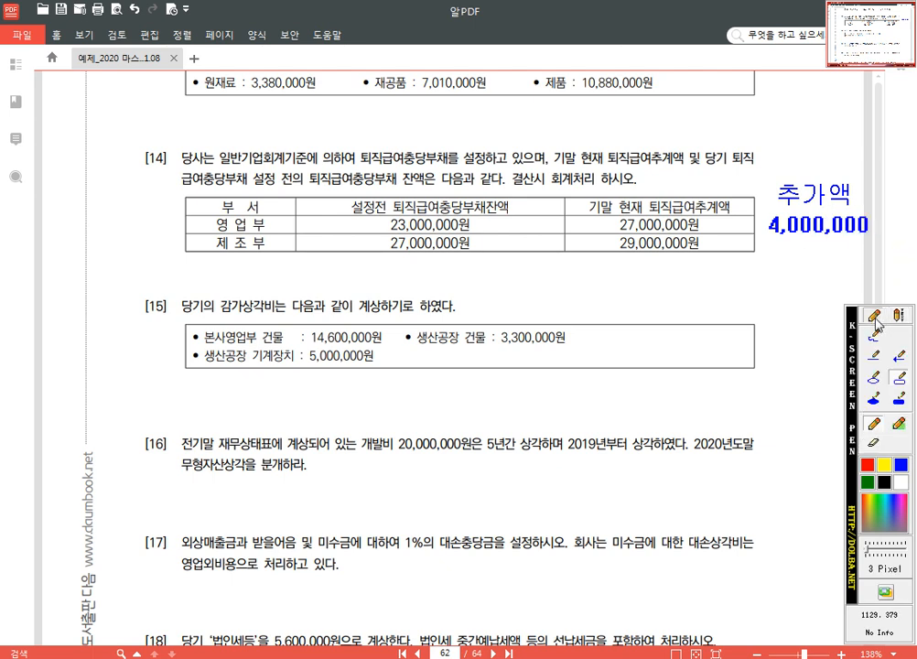
{"action": "left_click", "coordinate": [901, 316]}
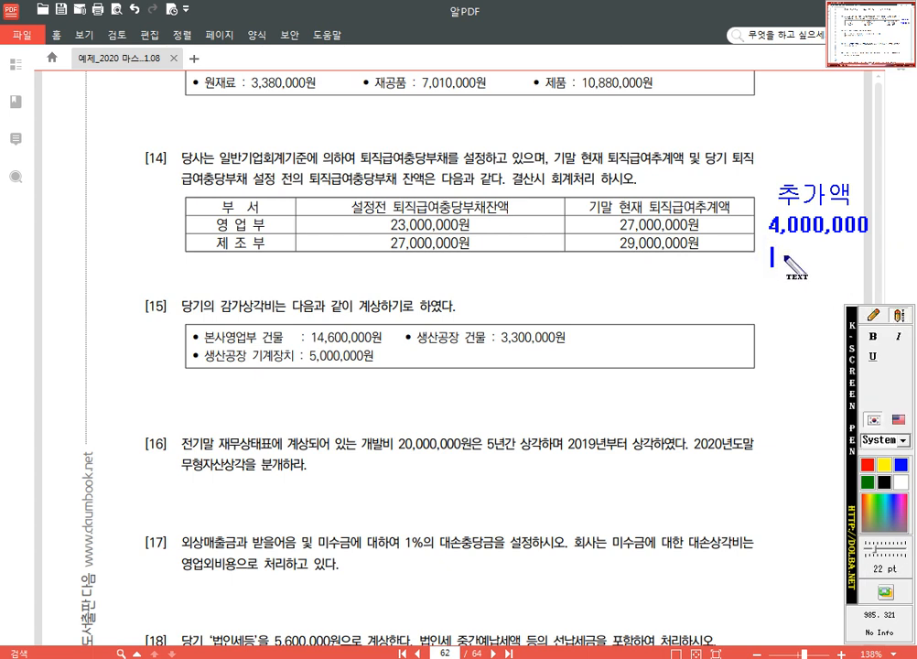
{"action": "type", "text": "2,000,000"}
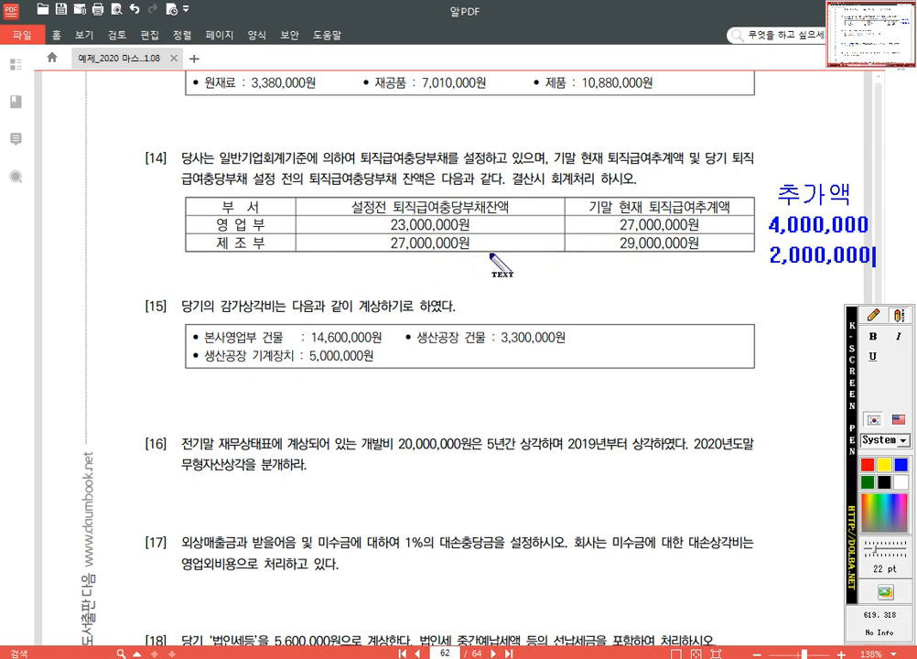
{"action": "left_click", "coordinate": [873, 315]}
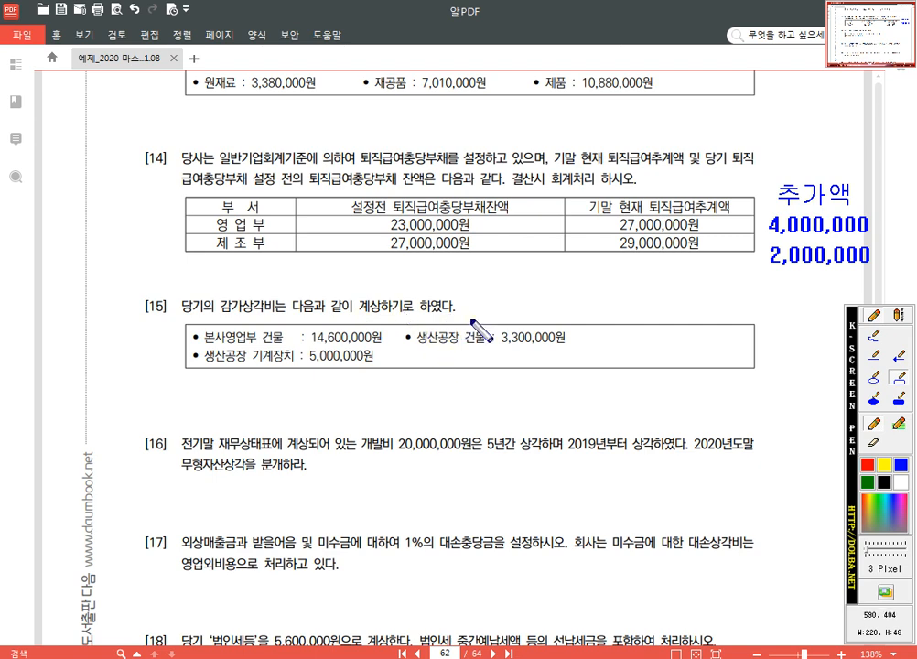
{"action": "key", "text": "Escape"}
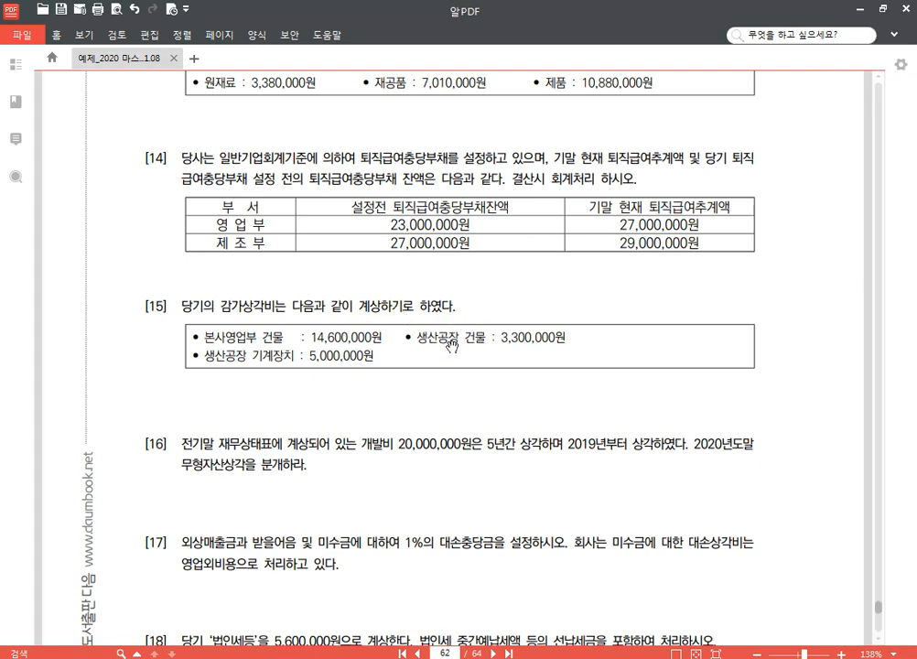
Step: Highlight the word 개발비 in problem [16] of the PDF
{"action": "scroll", "coordinate": [423, 354], "scroll_direction": "down", "scroll_amount": 1}
{"action": "scroll", "coordinate": [423, 353], "scroll_direction": "down", "scroll_amount": 3}
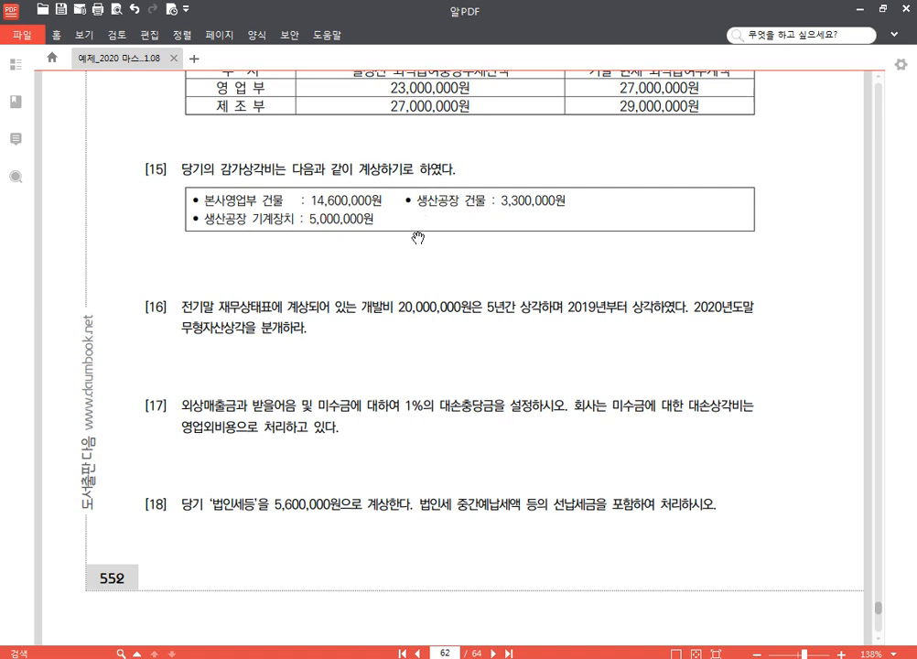
{"action": "scroll", "coordinate": [412, 376], "scroll_direction": "down", "scroll_amount": 2}
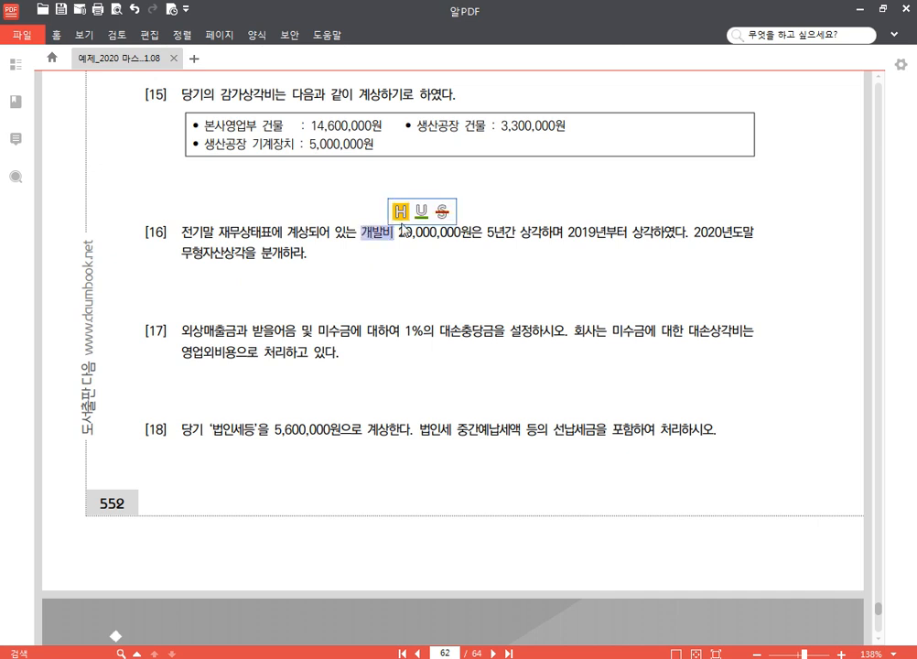
{"action": "left_click", "coordinate": [396, 206]}
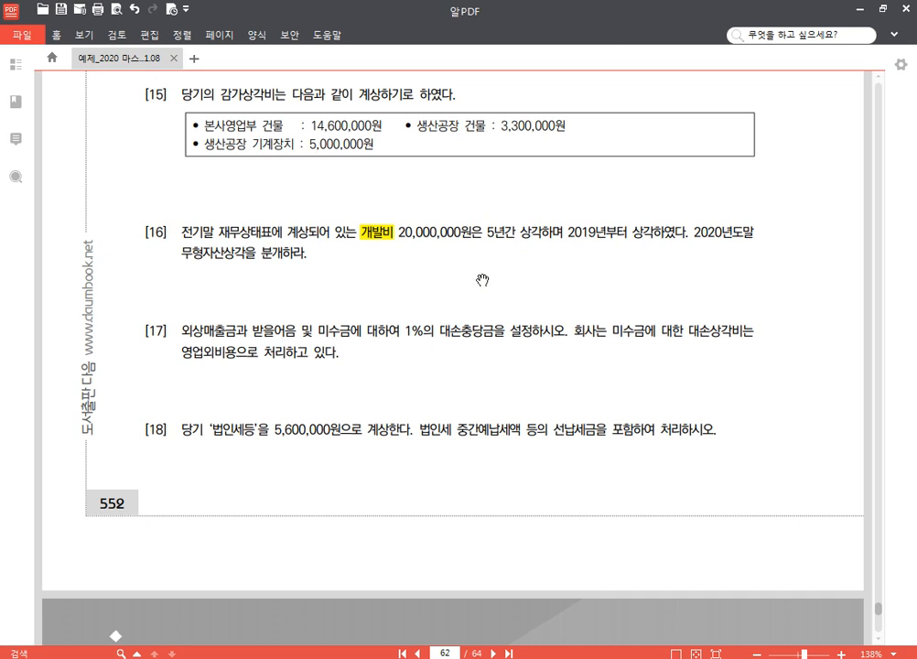
Step: Write 5,000,000 as a screen-pen text note below the 20,000,000원 amount in problem [16]
{"action": "key", "text": "F2"}
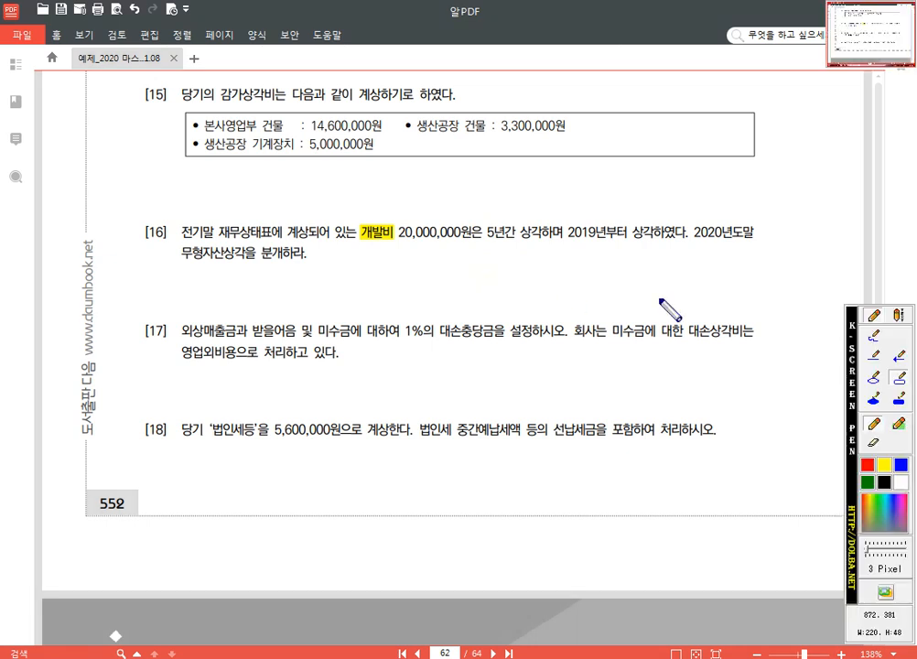
{"action": "left_click", "coordinate": [898, 317]}
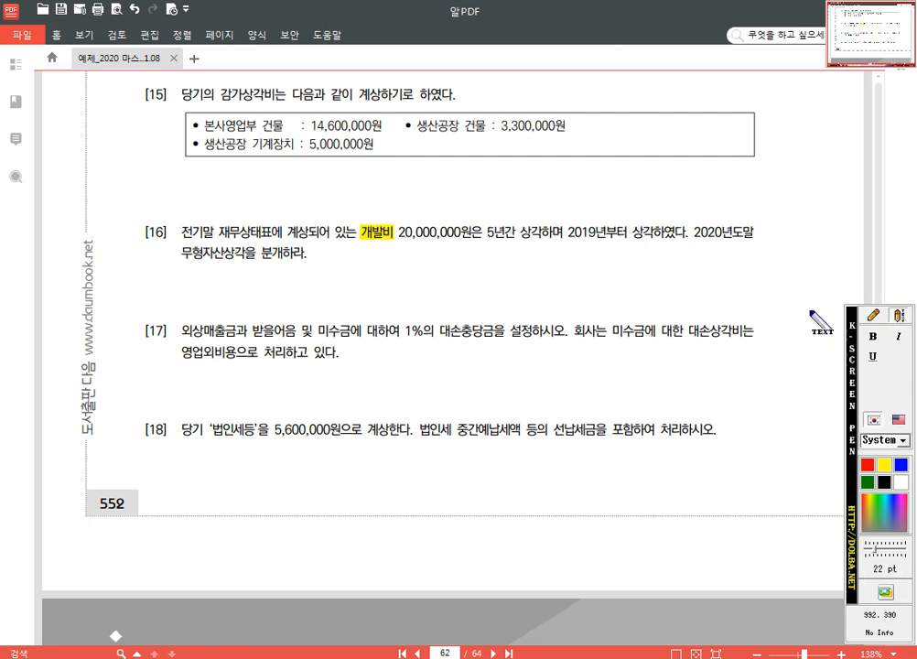
{"action": "left_click", "coordinate": [409, 267]}
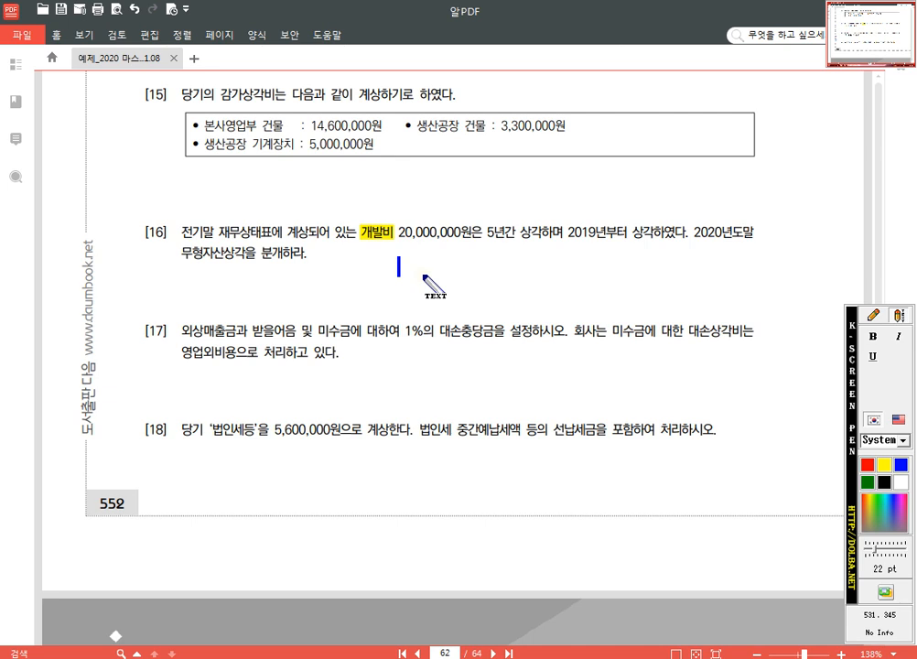
{"action": "type", "text": "5,000,000"}
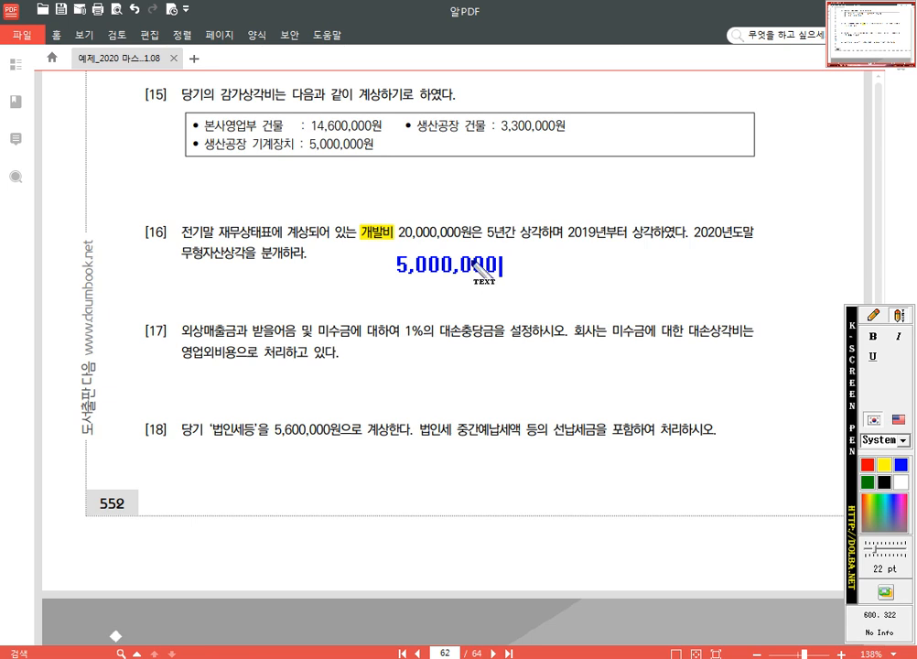
{"action": "left_click", "coordinate": [874, 316]}
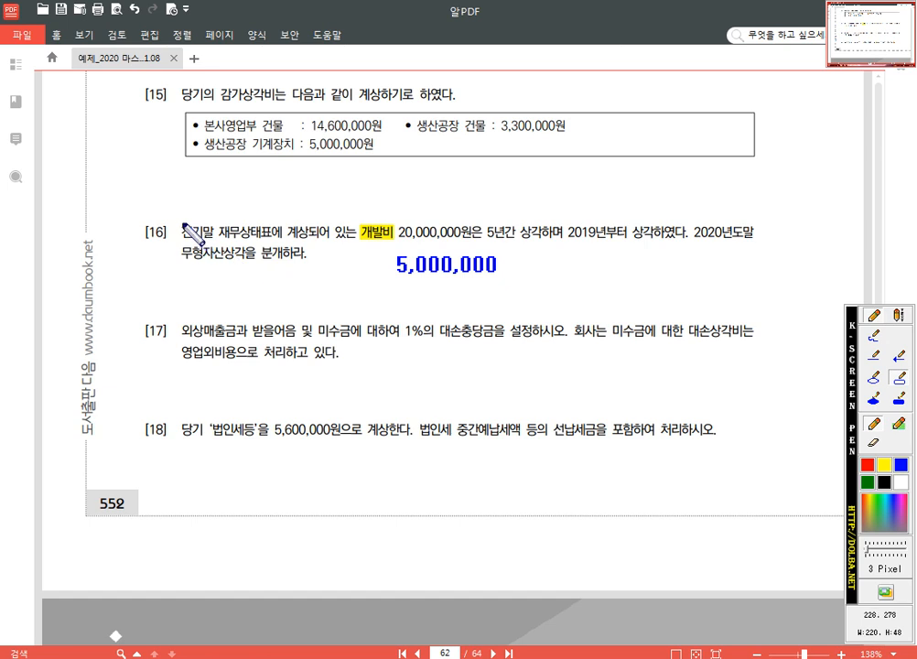
Step: Draw blue boxes around 전기말 재무상태표에 계상, 2019년부터 상각 and 20,000,000원 in problem [16]
{"action": "left_click_drag", "start_coordinate": [220, 244], "coordinate": [309, 240]}
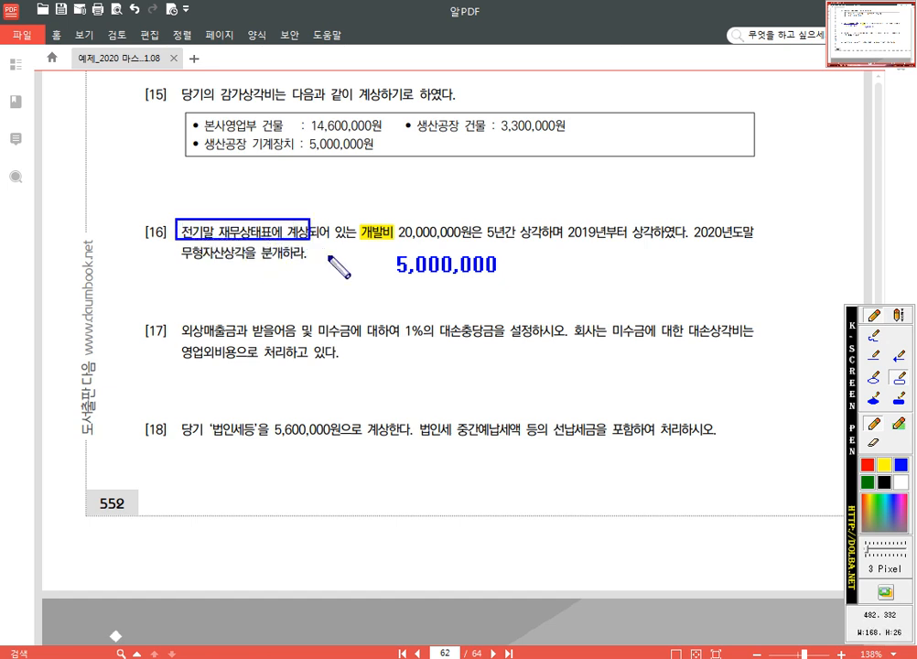
{"action": "left_click_drag", "start_coordinate": [562, 217], "coordinate": [657, 244]}
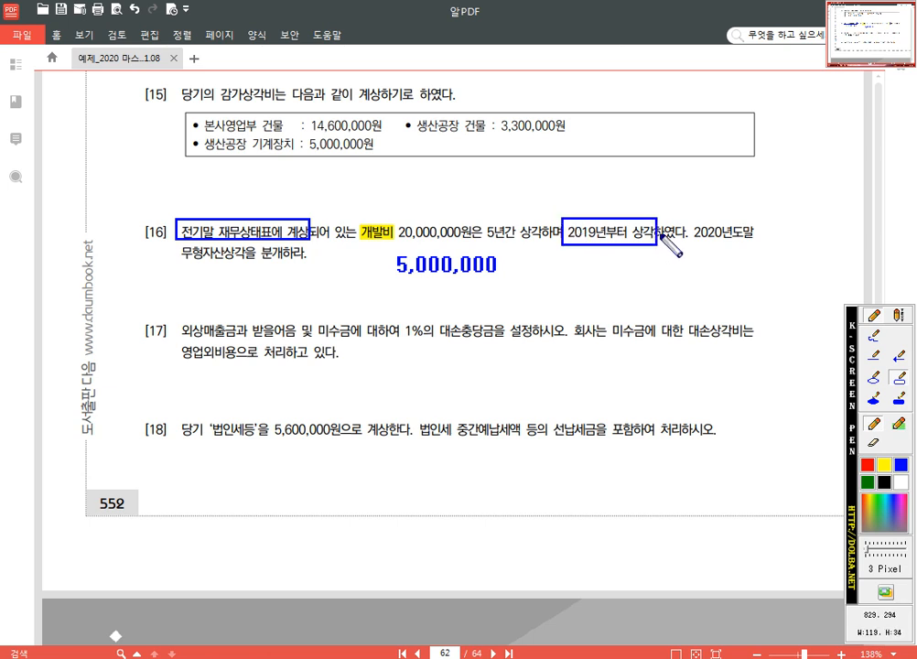
{"action": "left_click_drag", "start_coordinate": [397, 220], "coordinate": [471, 243]}
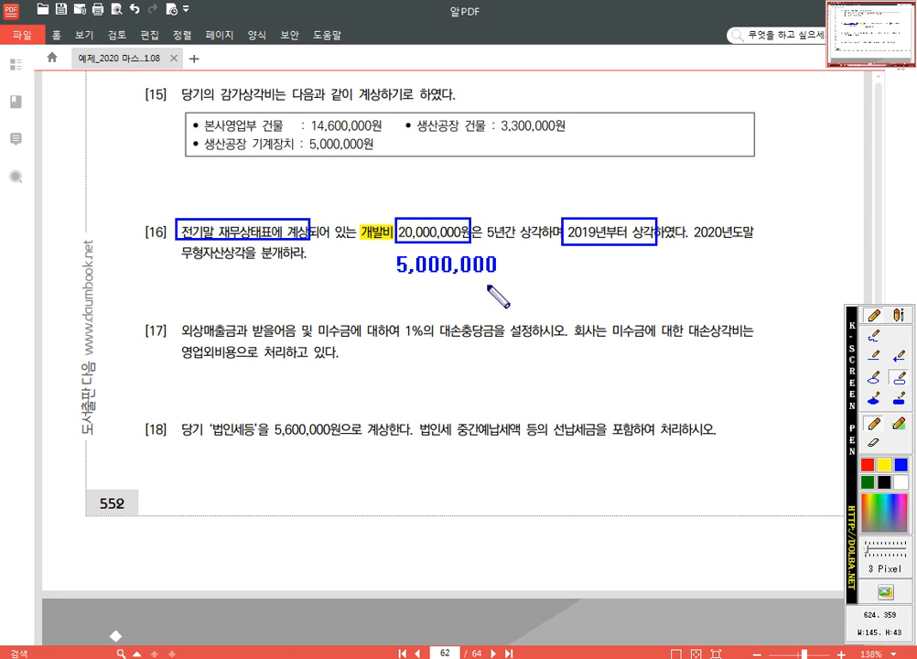
Step: Draw a blue box around the 5,000,000 note in problem [16] and exit the screen pen
{"action": "left_click_drag", "start_coordinate": [377, 251], "coordinate": [521, 289]}
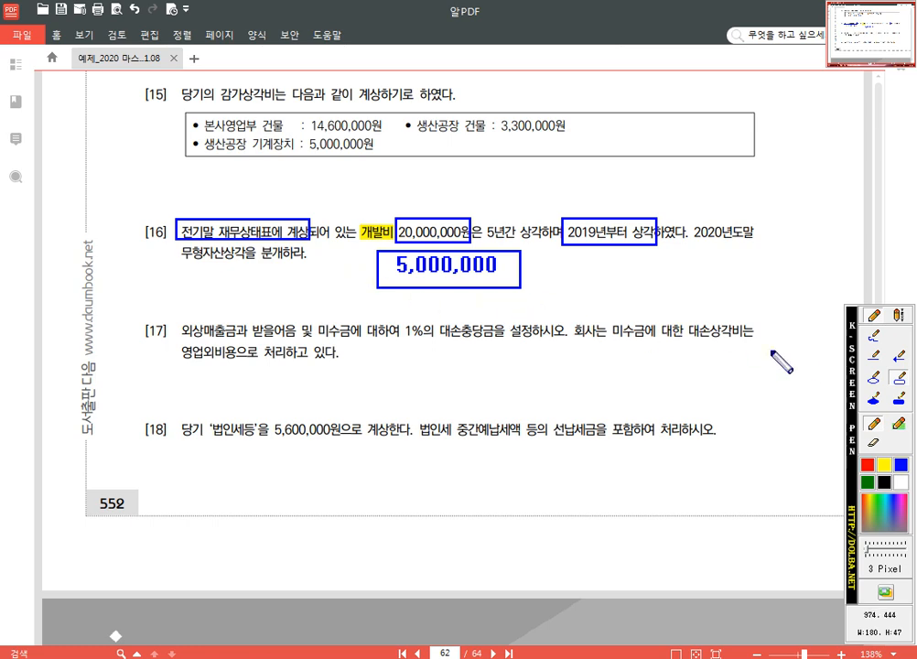
{"action": "left_click", "coordinate": [876, 318]}
{"action": "left_click_drag", "start_coordinate": [526, 393], "coordinate": [521, 310]}
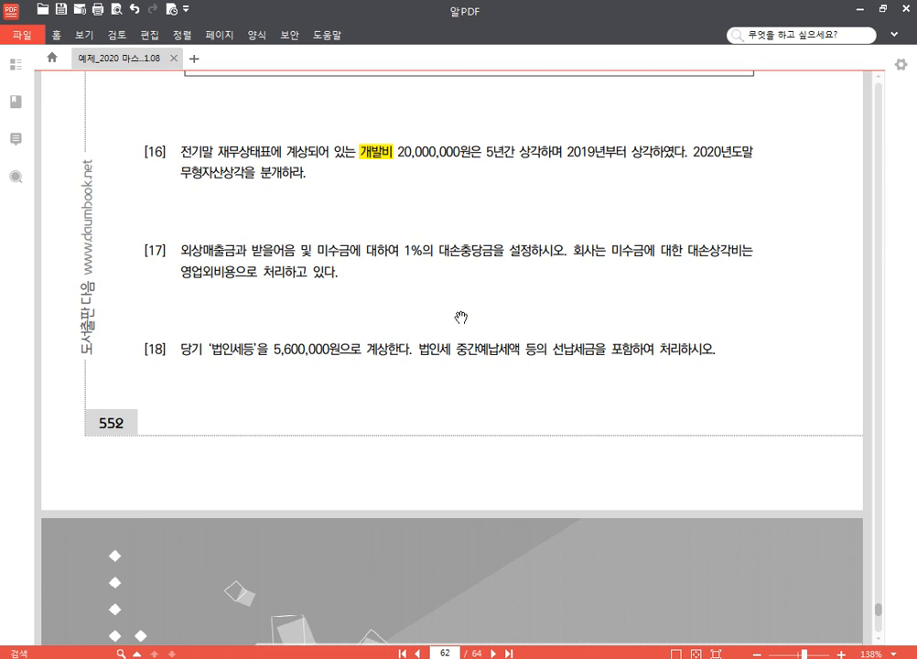
Step: Look over problems [16] to [18] and return to adjustment problems [1] and [2] in the PDF
{"action": "scroll", "coordinate": [430, 313], "scroll_direction": "down", "scroll_amount": 2}
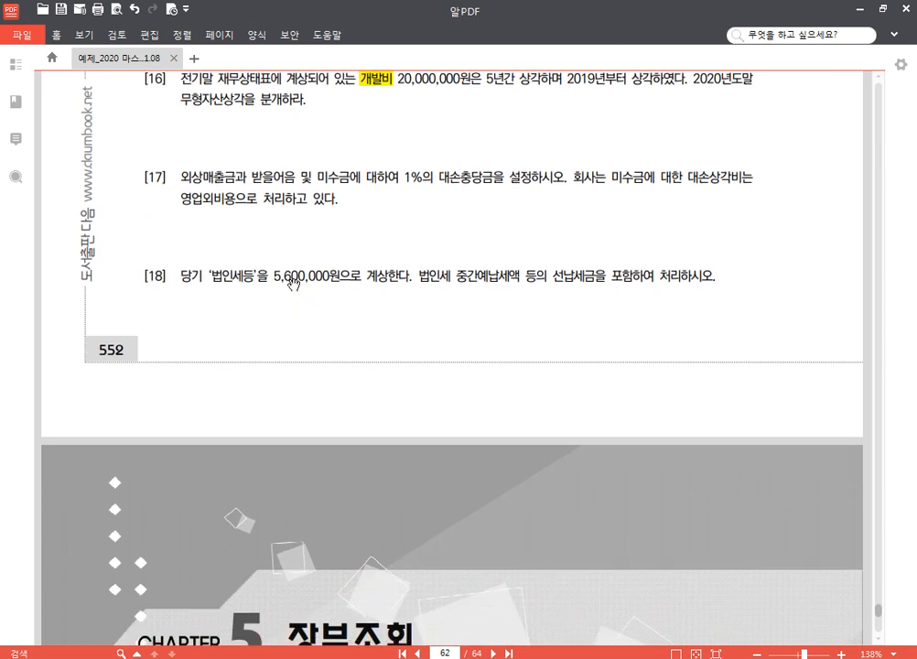
{"action": "left_click_drag", "start_coordinate": [305, 276], "coordinate": [317, 276]}
{"action": "left_click_drag", "start_coordinate": [641, 199], "coordinate": [641, 209]}
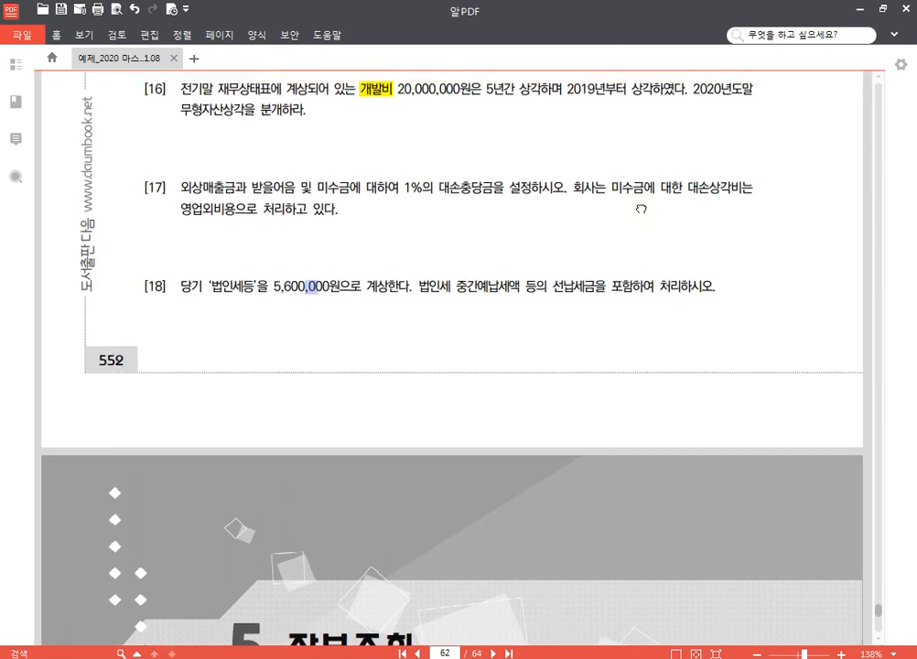
{"action": "scroll", "coordinate": [640, 208], "scroll_direction": "up", "scroll_amount": 8}
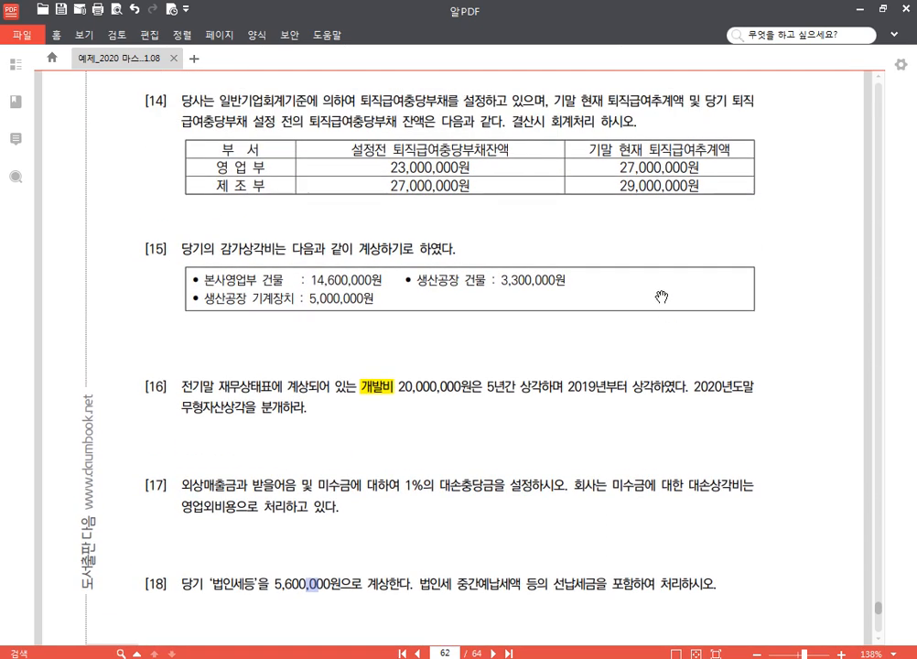
{"action": "scroll", "coordinate": [624, 262], "scroll_direction": "up", "scroll_amount": 15}
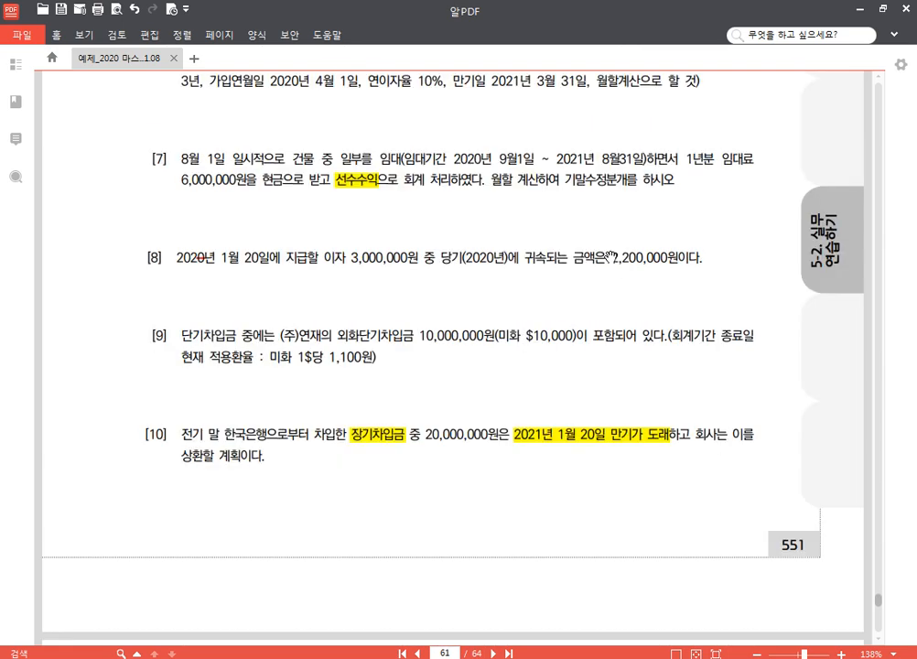
{"action": "scroll", "coordinate": [611, 258], "scroll_direction": "up", "scroll_amount": 20}
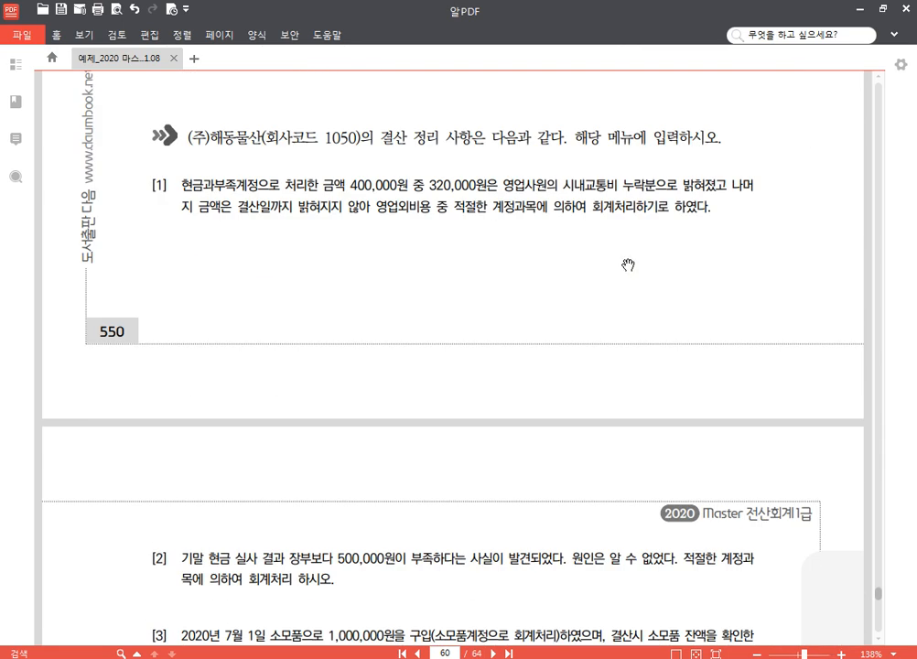
{"action": "scroll", "coordinate": [627, 265], "scroll_direction": "down", "scroll_amount": 3}
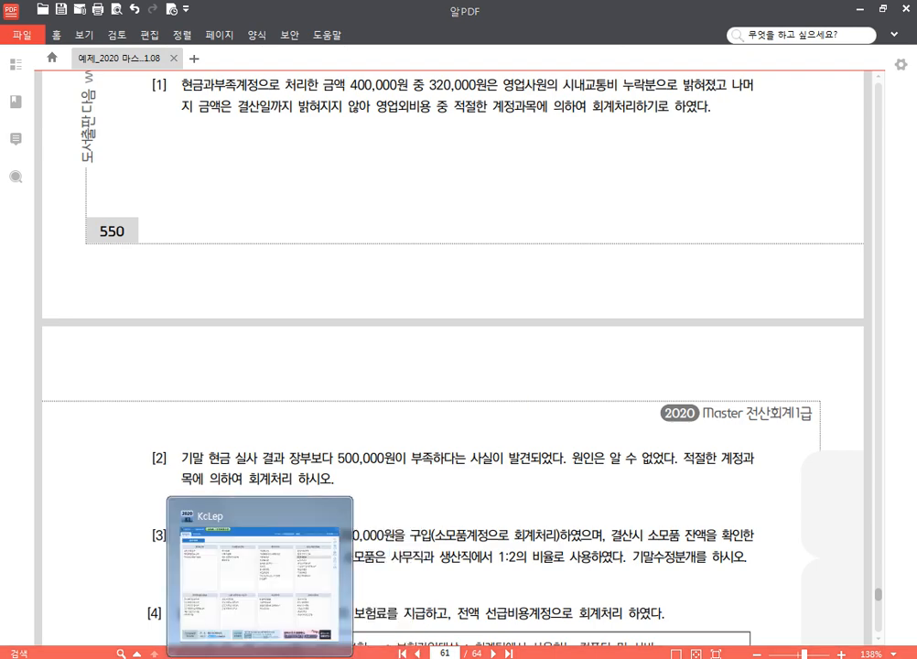
Step: Switch to KcLep, open 일반전표입력 for (주)해동물산, and reposition and enlarge its window to show more entry rows
{"action": "left_click", "coordinate": [287, 656]}
{"action": "left_click", "coordinate": [127, 122]}
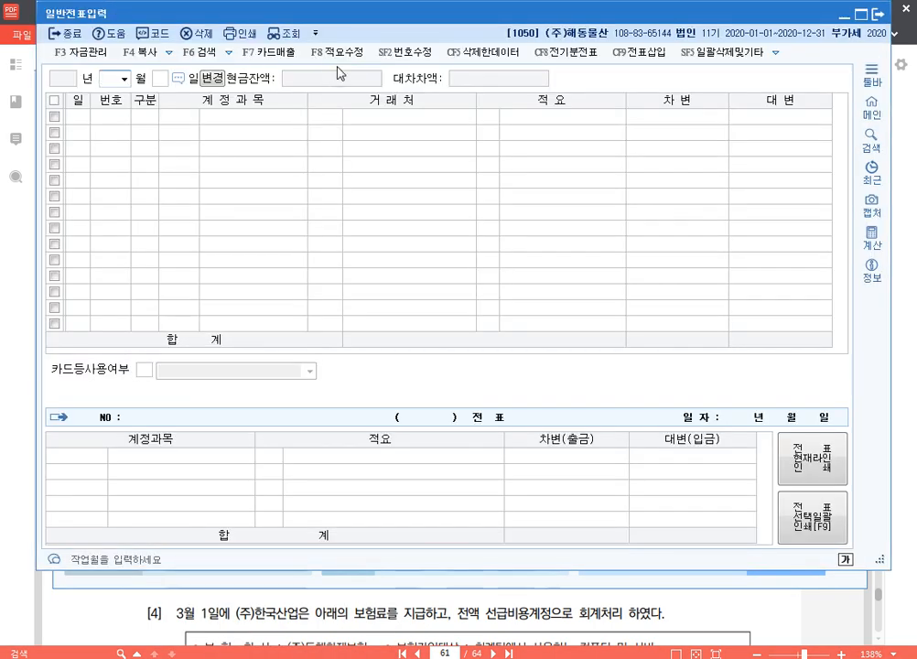
{"action": "left_click_drag", "start_coordinate": [386, 10], "coordinate": [468, 14]}
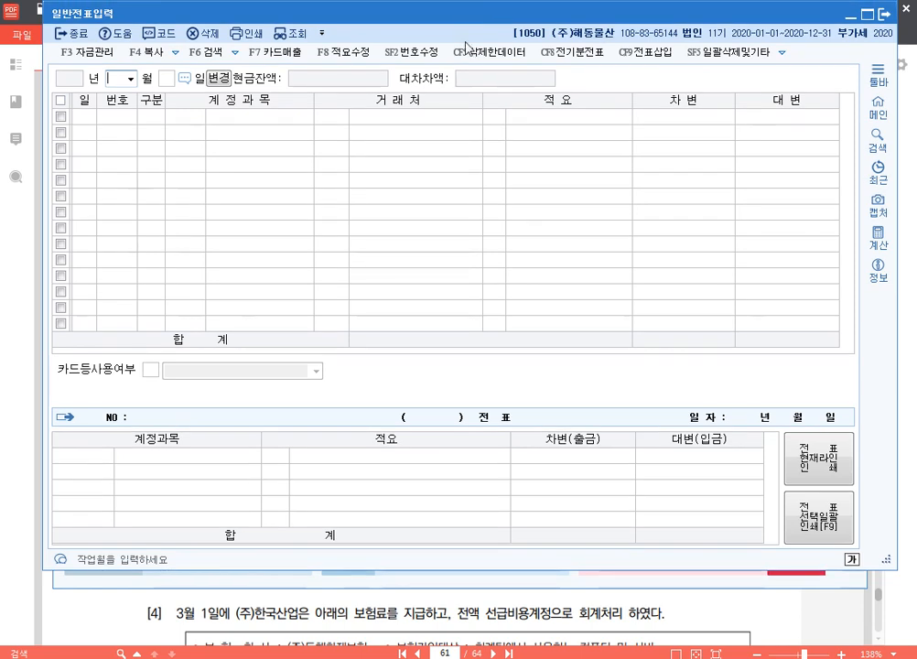
{"action": "left_click_drag", "start_coordinate": [443, 569], "coordinate": [451, 621]}
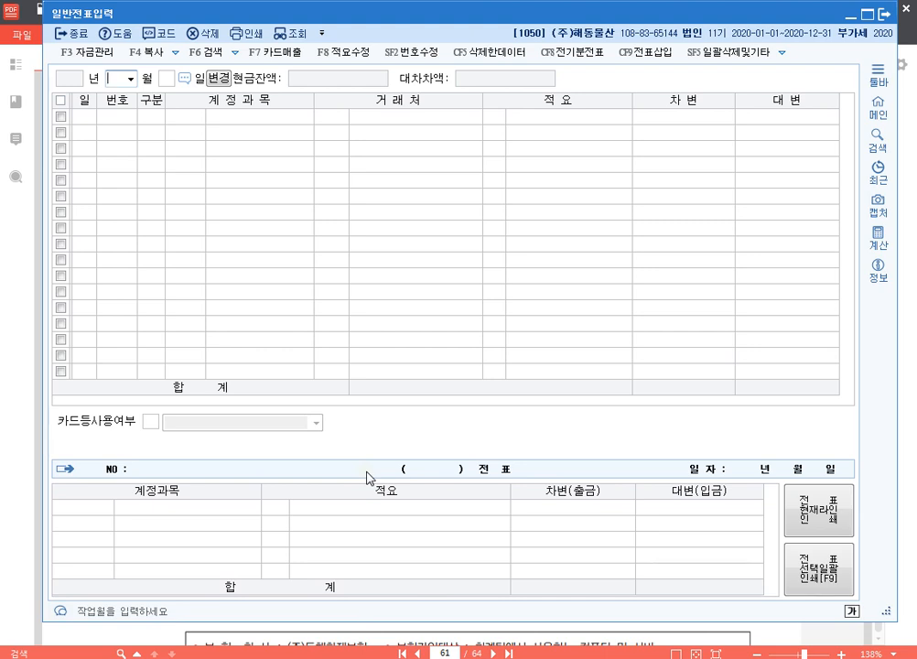
Step: Set the voucher entry date to December 31, 2020
{"action": "type", "text": "12"}
{"action": "key", "text": "Return"}
{"action": "type", "text": "31"}
{"action": "key", "text": "Return"}
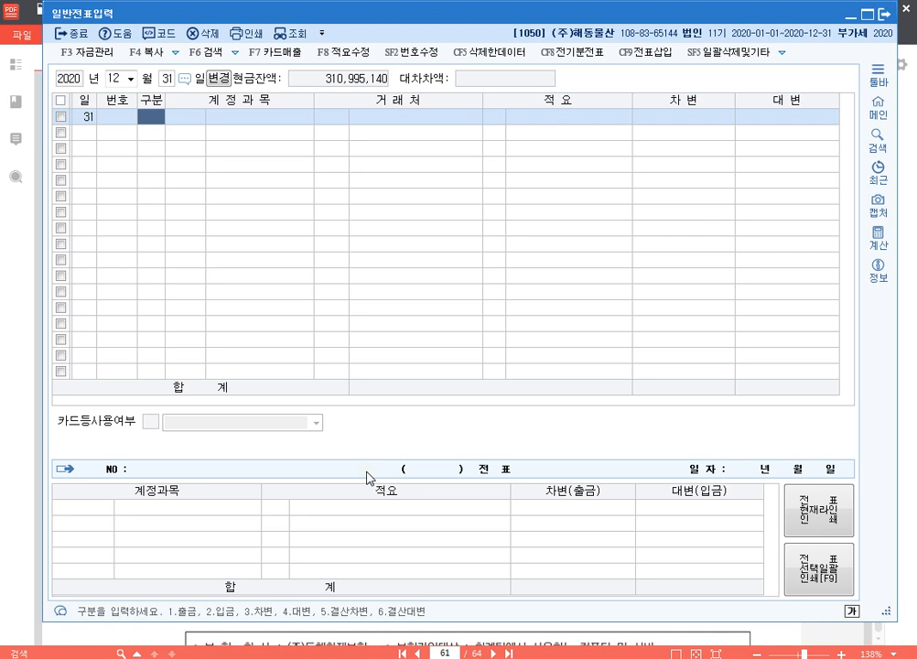
Step: Enter a debit line for 0812 여비교통비 (판매관리비) with an amount of 320,000 and no 거래처
{"action": "type", "text": "3여비"}
{"action": "key", "text": "Return"}
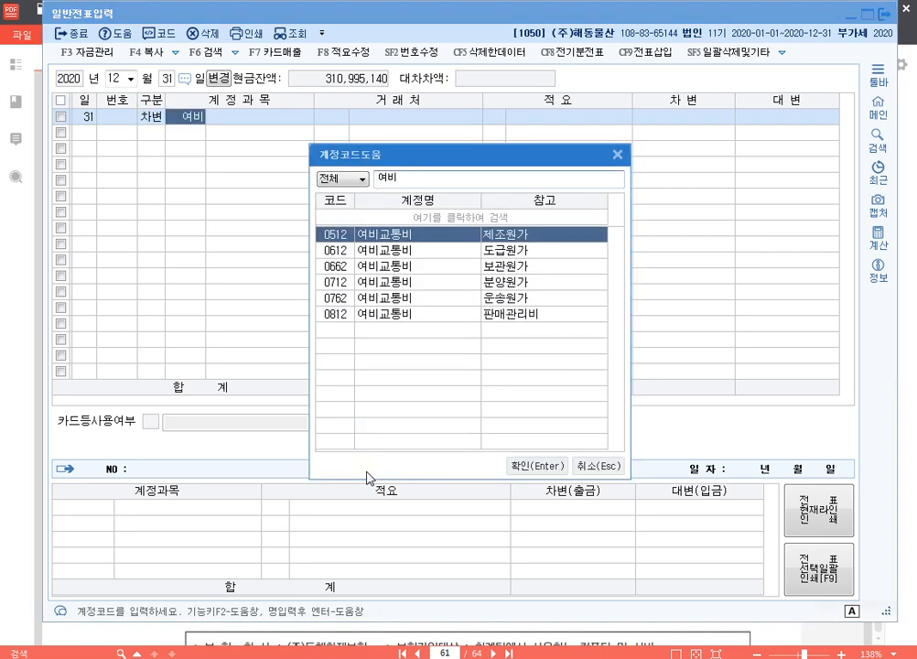
{"action": "key", "text": "Down"}
{"action": "key", "text": "Down"}
{"action": "key", "text": "Down"}
{"action": "key", "text": "Down"}
{"action": "key", "text": "Down"}
{"action": "key", "text": "Return"}
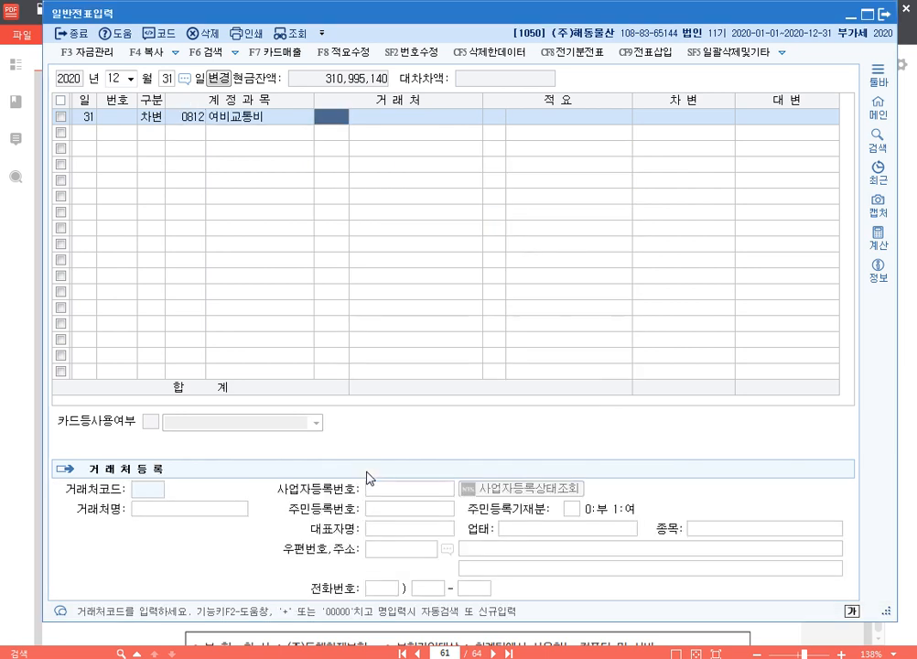
{"action": "key", "text": "Return"}
{"action": "key", "text": "Return"}
{"action": "key", "text": "Return"}
{"action": "type", "text": "3200000"}
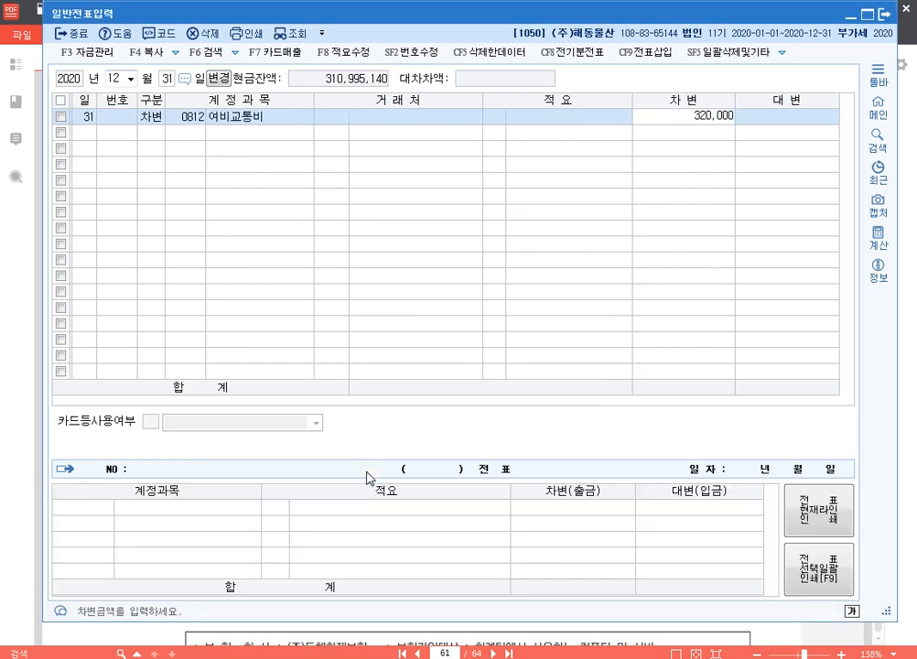
{"action": "key", "text": "Return"}
Step: Add a debit line for 0980 잡손실 with an amount of 80,000 below the 여비교통비 line
{"action": "type", "text": "3"}
{"action": "key", "text": "Return"}
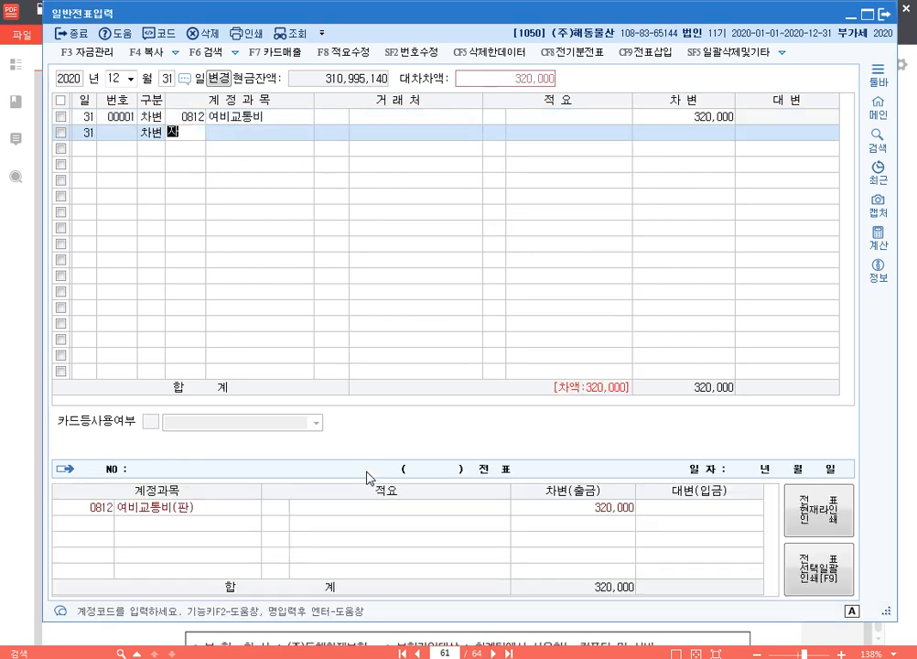
{"action": "type", "text": "잡손"}
{"action": "key", "text": "Return"}
{"action": "key", "text": "Return"}
{"action": "key", "text": "Return"}
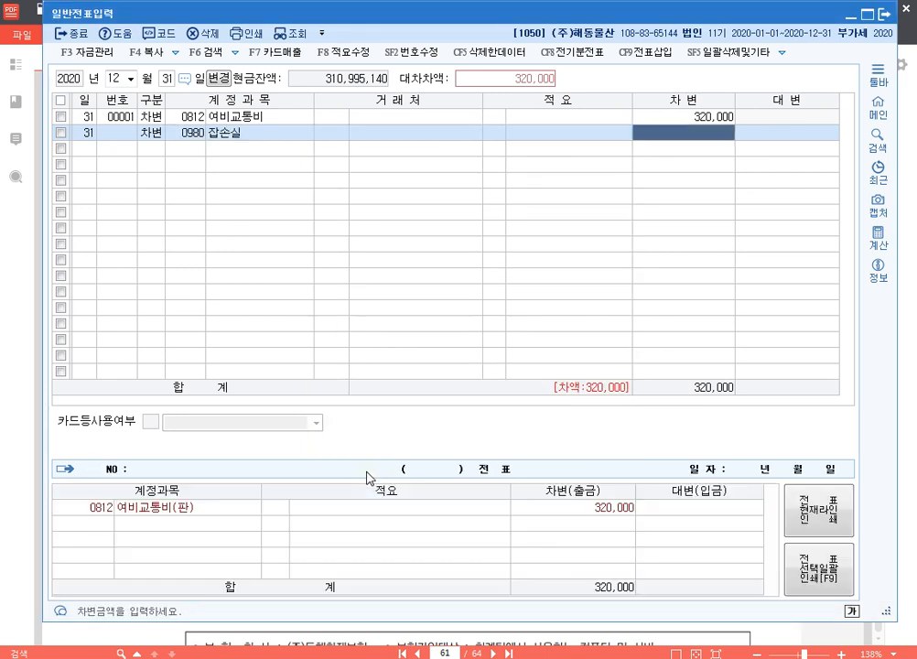
{"action": "type", "text": "800000"}
Step: Complete the first voucher with a 400,000 credit line, using account 0141 현금과부족 in place of 현금
{"action": "key", "text": "Return"}
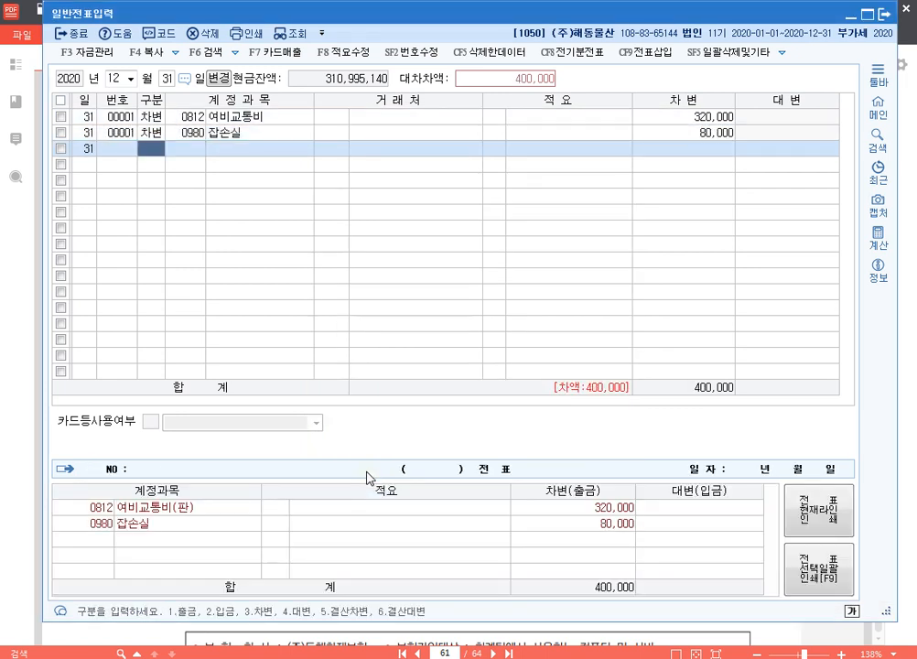
{"action": "type", "text": "4"}
{"action": "key", "text": "Return"}
{"action": "type", "text": "잡"}
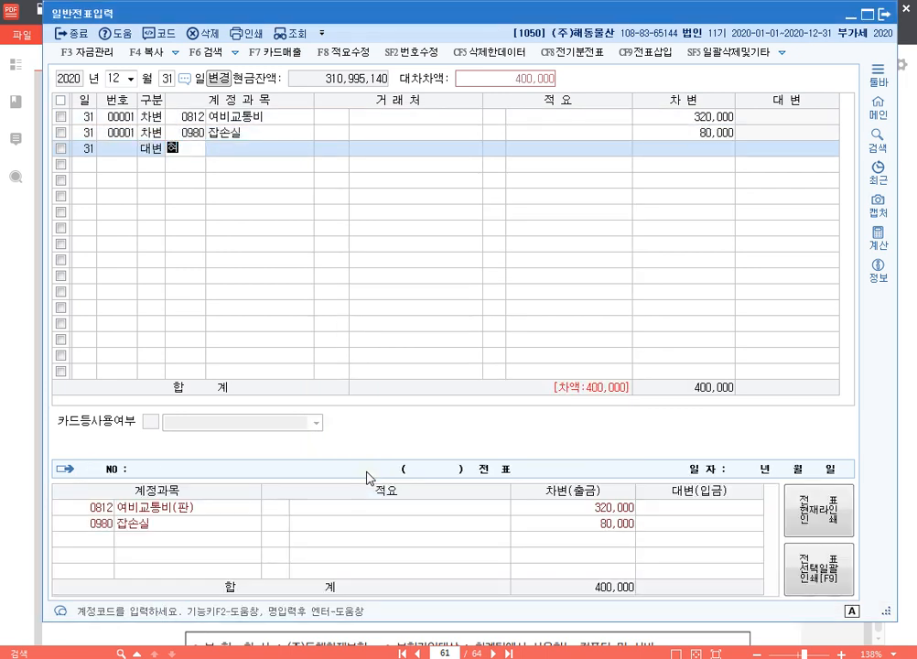
{"action": "key", "text": "Return"}
{"action": "key", "text": "shift+Tab"}
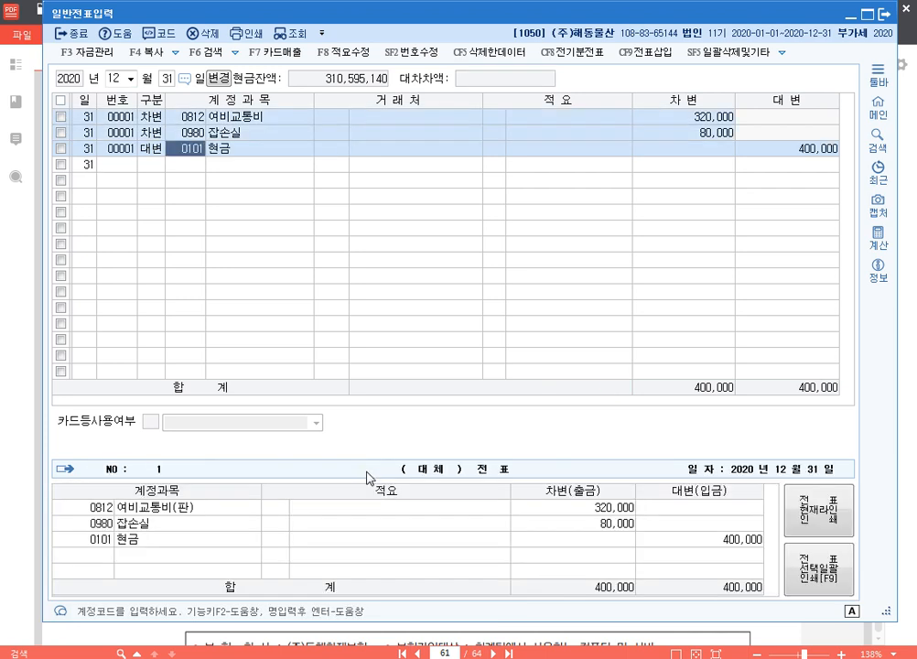
{"action": "type", "text": "현금"}
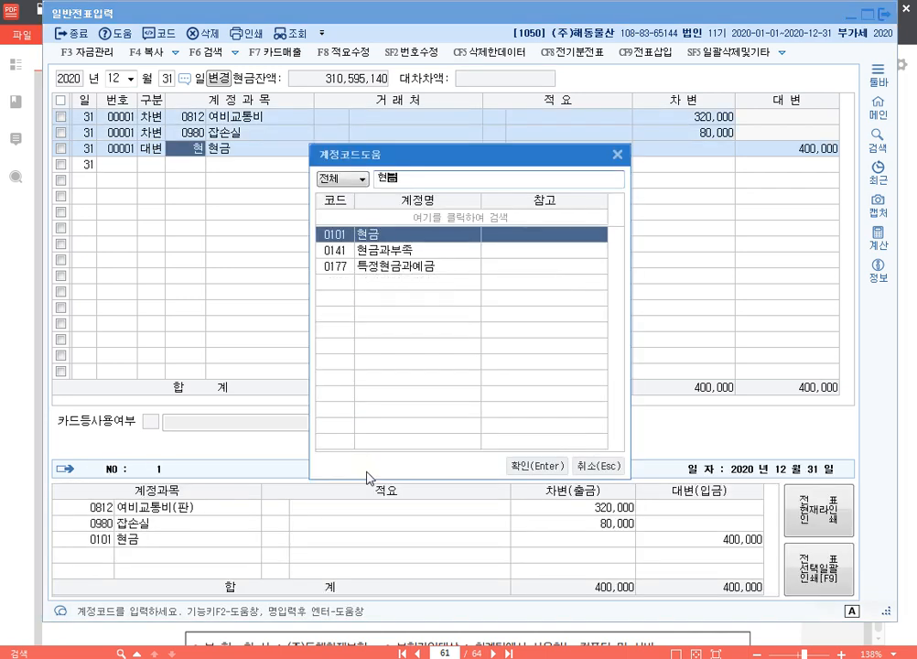
{"action": "key", "text": "Down"}
{"action": "key", "text": "Return"}
{"action": "key", "text": "Return"}
{"action": "key", "text": "Return"}
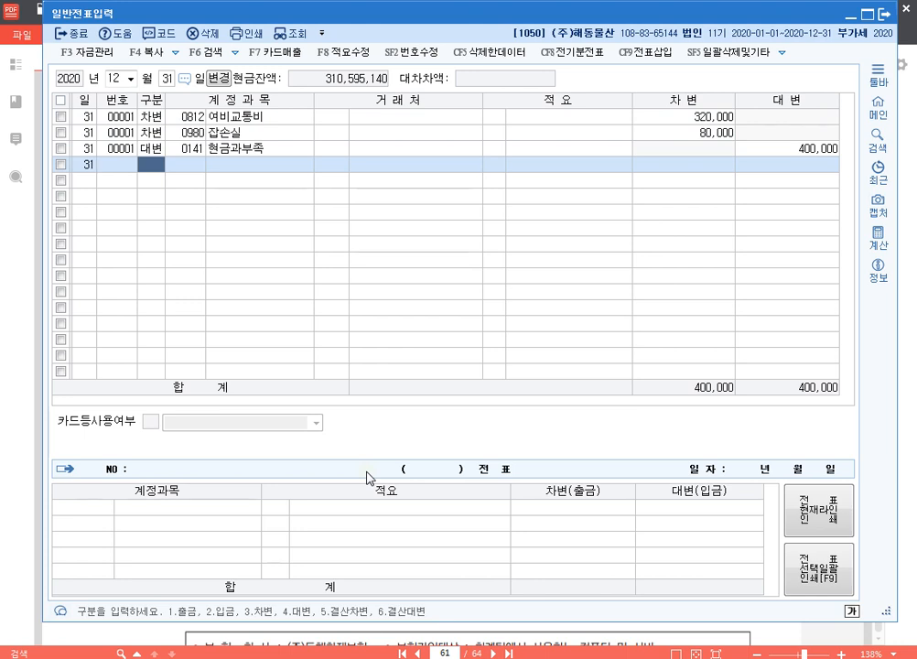
Step: Start the second voucher with a debit line for 0980 잡손실 with an amount of 500,000
{"action": "type", "text": "3"}
{"action": "key", "text": "Return"}
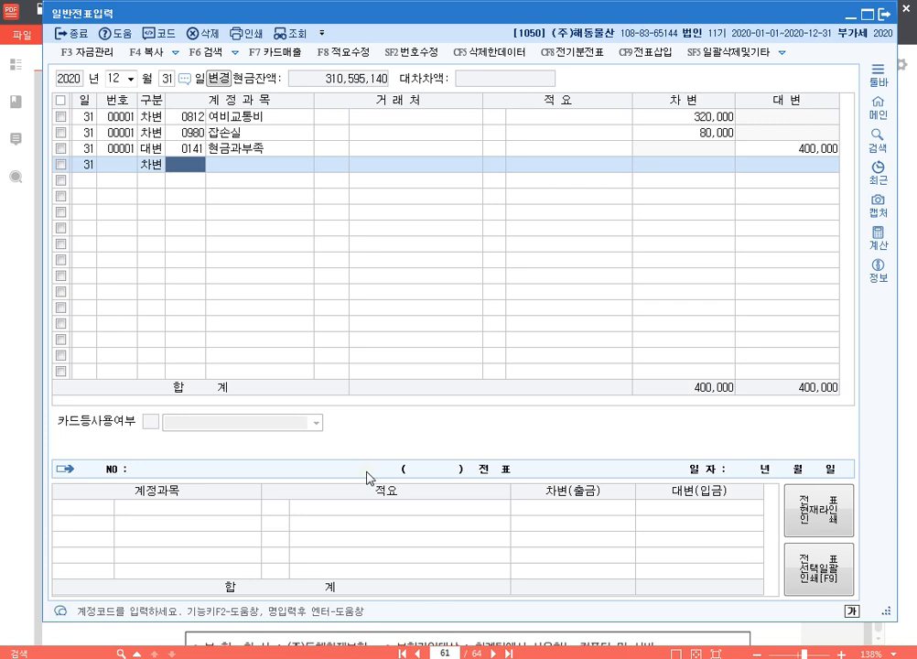
{"action": "type", "text": "980"}
{"action": "key", "text": "Return"}
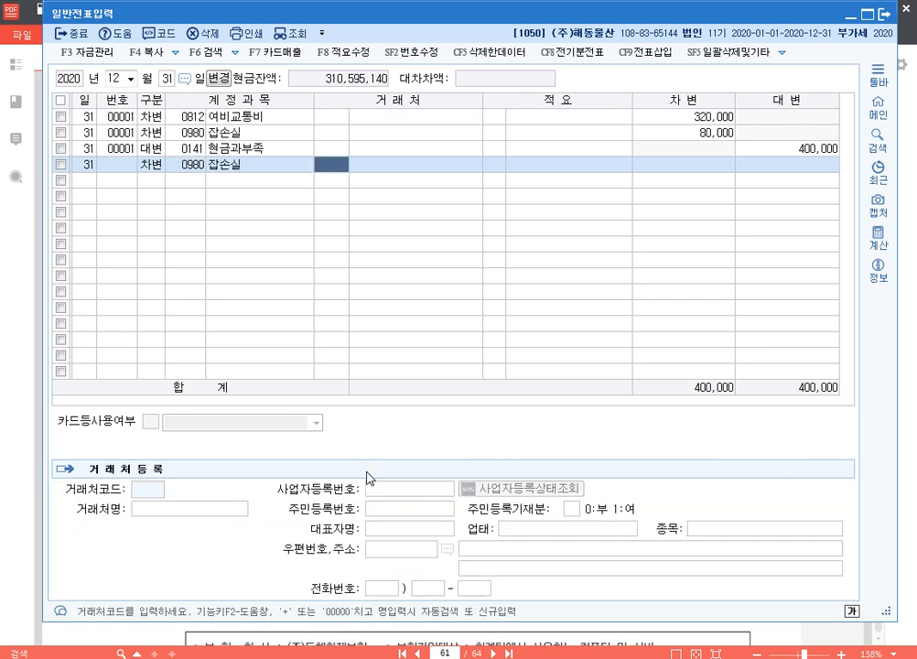
{"action": "key", "text": "Return"}
{"action": "key", "text": "Return"}
{"action": "type", "text": "5000000"}
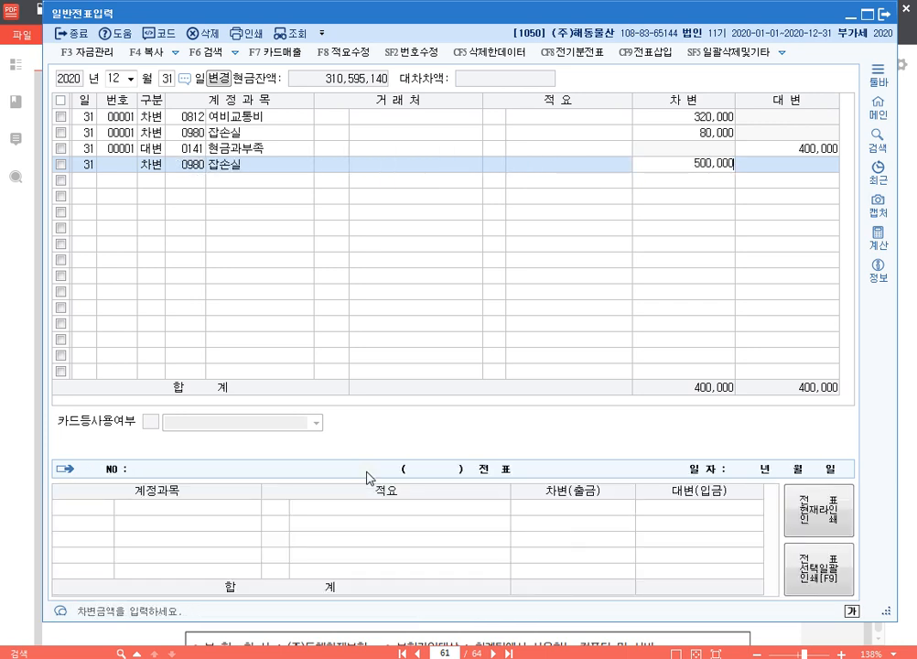
{"action": "key", "text": "Return"}
Step: Balance the second voucher with a credit line for 0101 현금 of 500,000
{"action": "type", "text": "4"}
{"action": "key", "text": "Return"}
{"action": "type", "text": "141"}
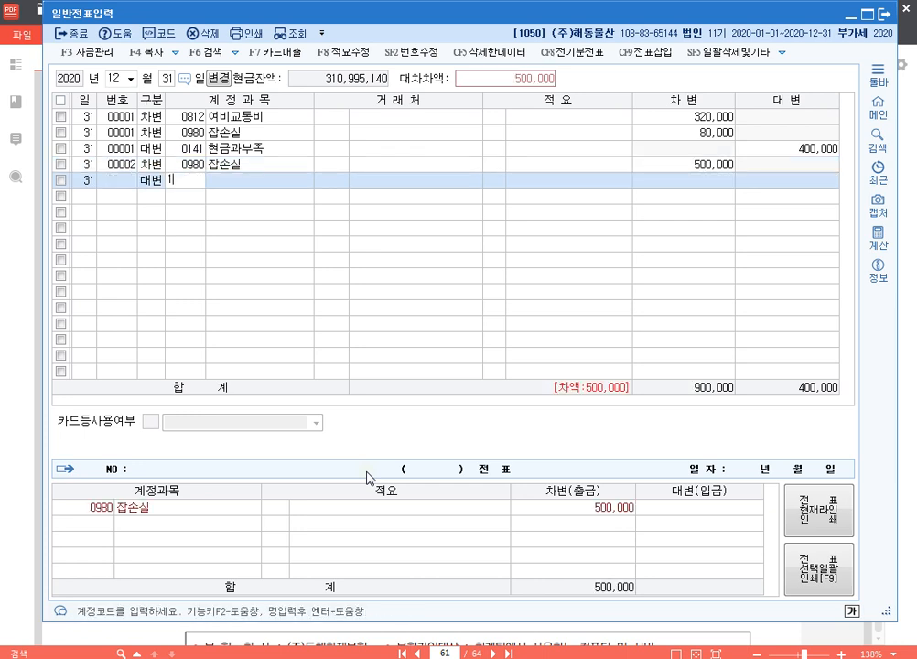
{"action": "key", "text": "Return"}
{"action": "key", "text": "Left"}
{"action": "type", "text": "101"}
{"action": "key", "text": "Return"}
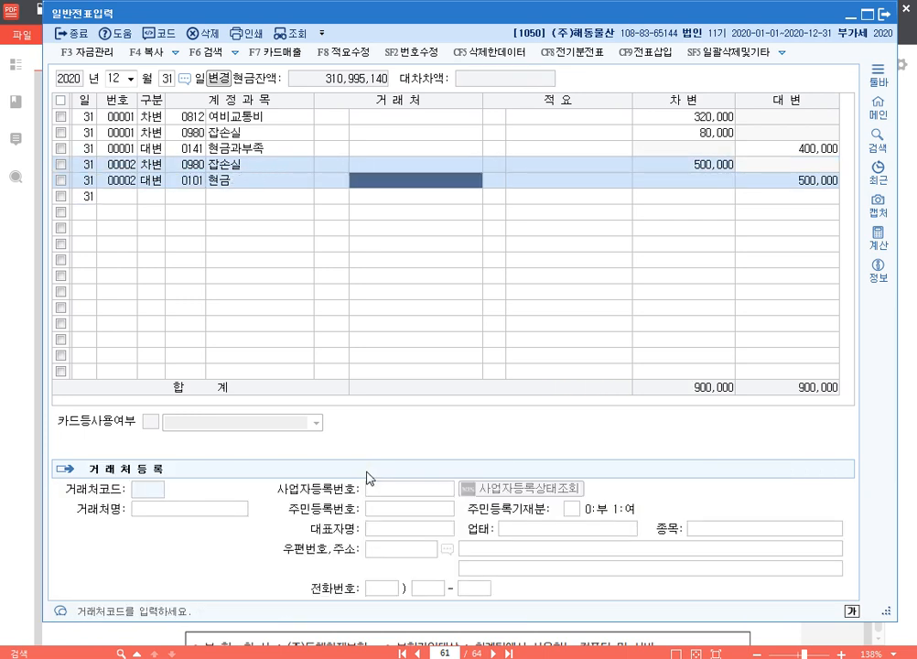
{"action": "key", "text": "Return"}
{"action": "key", "text": "Return"}
{"action": "key", "text": "Return"}
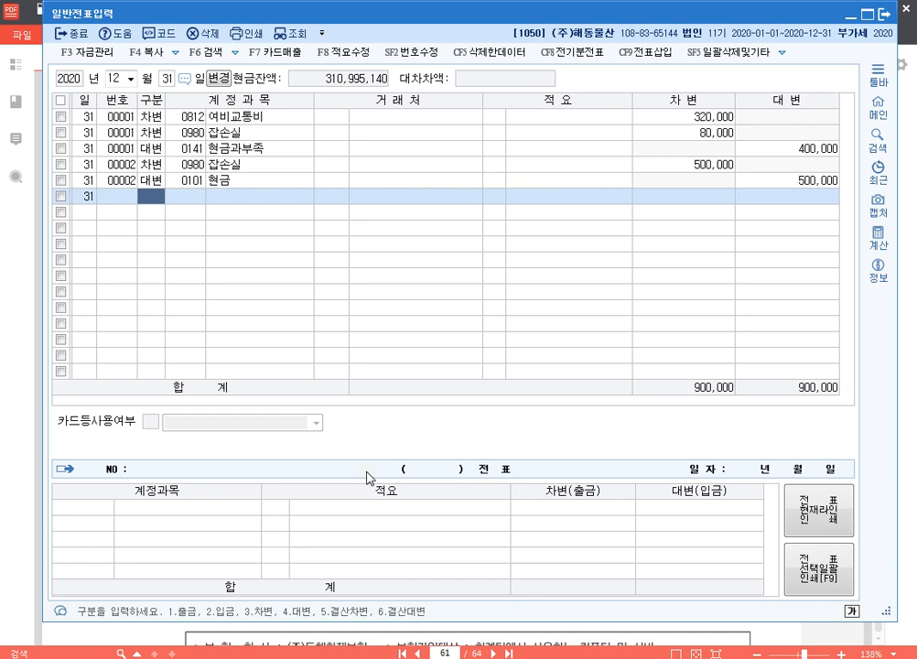
Step: Start the third voucher with a debit line for 0830 소모품비 (판매관리비) with an amount of 300,000
{"action": "type", "text": "3"}
{"action": "key", "text": "Return"}
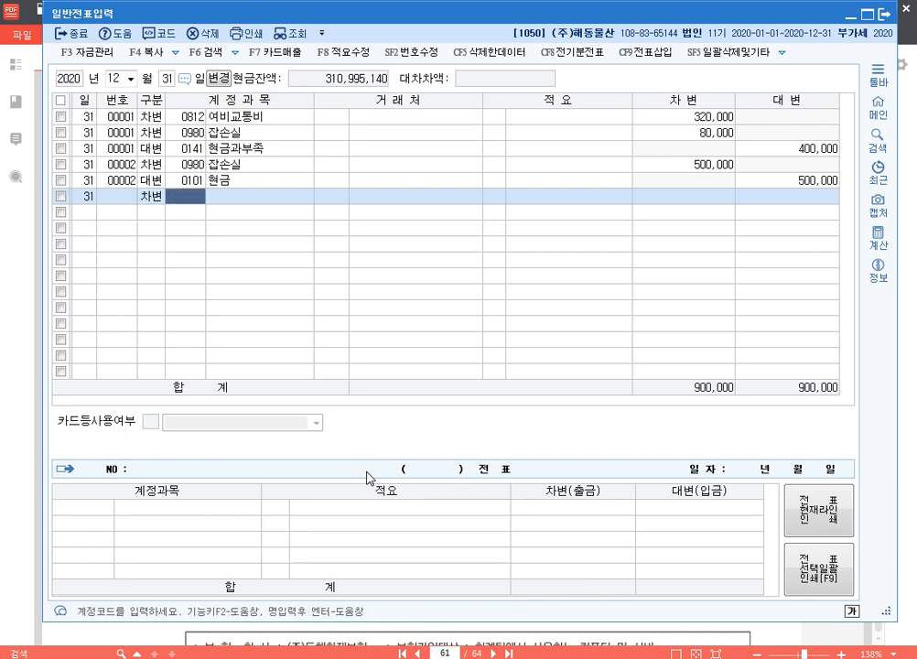
{"action": "type", "text": "소모"}
{"action": "key", "text": "Return"}
{"action": "key", "text": "Up"}
{"action": "key", "text": "Up"}
{"action": "key", "text": "Up"}
{"action": "key", "text": "Up"}
{"action": "key", "text": "Up"}
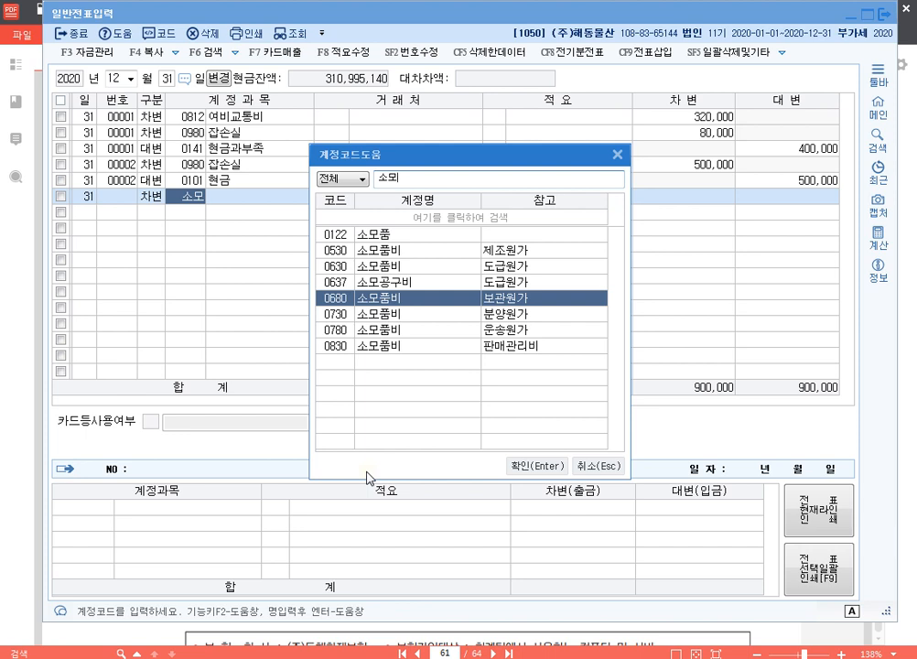
{"action": "key", "text": "Down"}
{"action": "key", "text": "Down"}
{"action": "key", "text": "Down"}
{"action": "key", "text": "Return"}
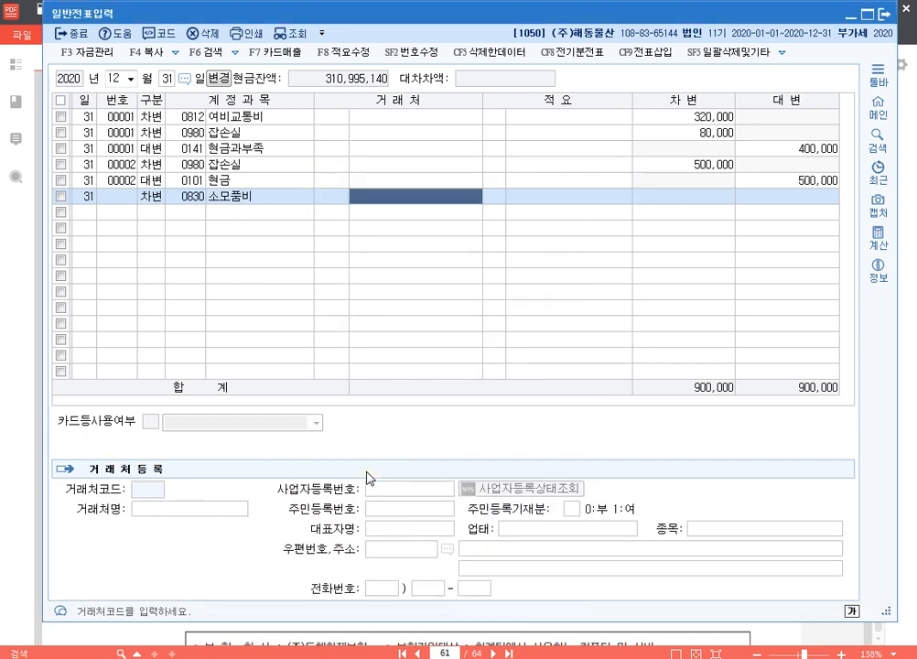
{"action": "key", "text": "Return"}
{"action": "type", "text": "3000000"}
{"action": "key", "text": "Return"}
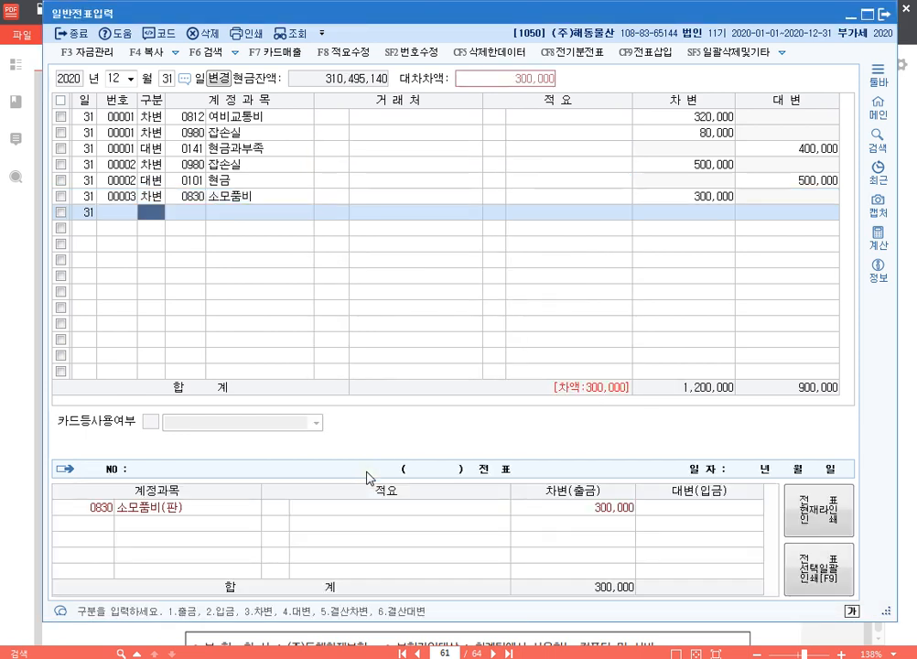
Step: Add a debit line for 0530 소모품비 (제조원가) with an amount of 600,000 to the third voucher
{"action": "type", "text": "3"}
{"action": "key", "text": "Return"}
{"action": "type", "text": "530"}
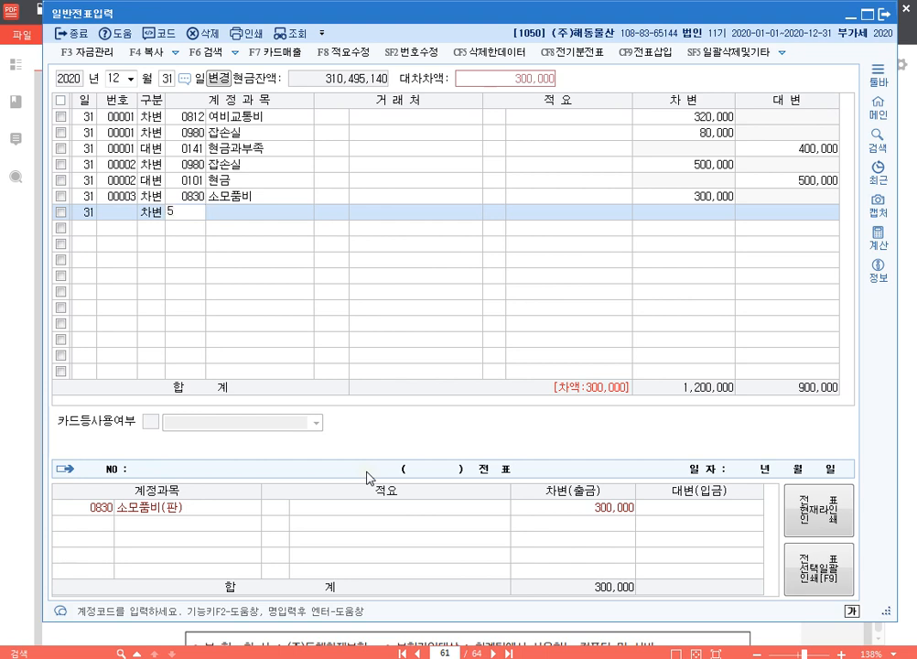
{"action": "key", "text": "Return"}
{"action": "key", "text": "Return"}
{"action": "key", "text": "Return"}
{"action": "type", "text": "6000000"}
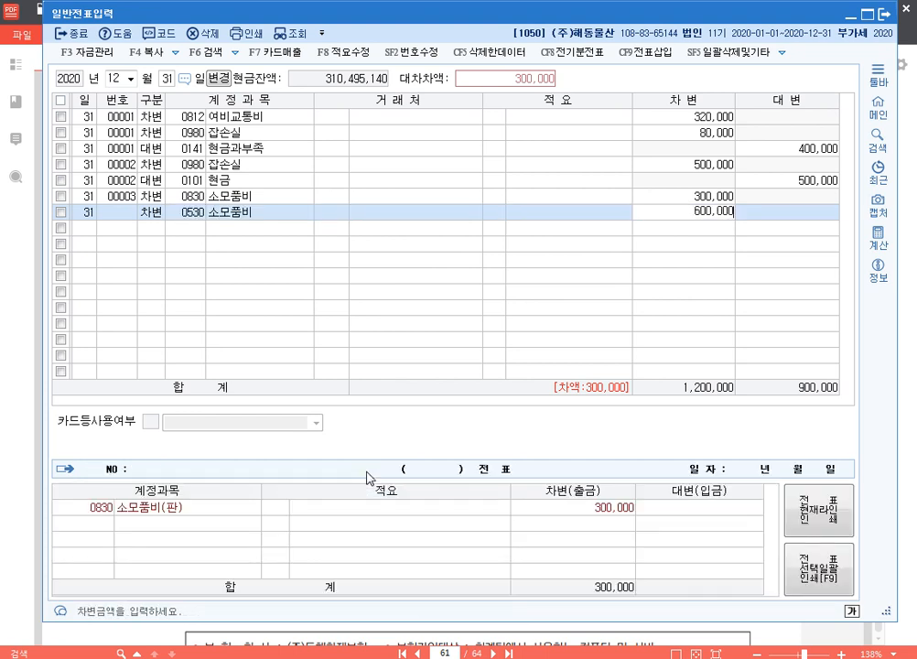
Step: Balance the third voucher with a credit line for 0122 소모품 of 900,000
{"action": "key", "text": "Return"}
{"action": "type", "text": "4"}
{"action": "key", "text": "Return"}
{"action": "type", "text": "소ㅗㅁ"}
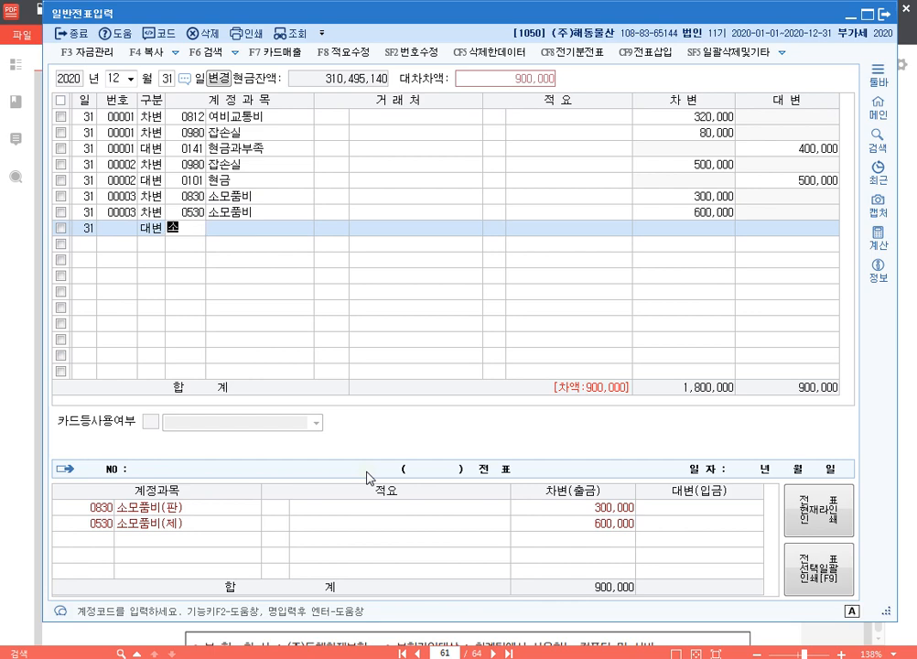
{"action": "key", "text": "Return"}
{"action": "key", "text": "Return"}
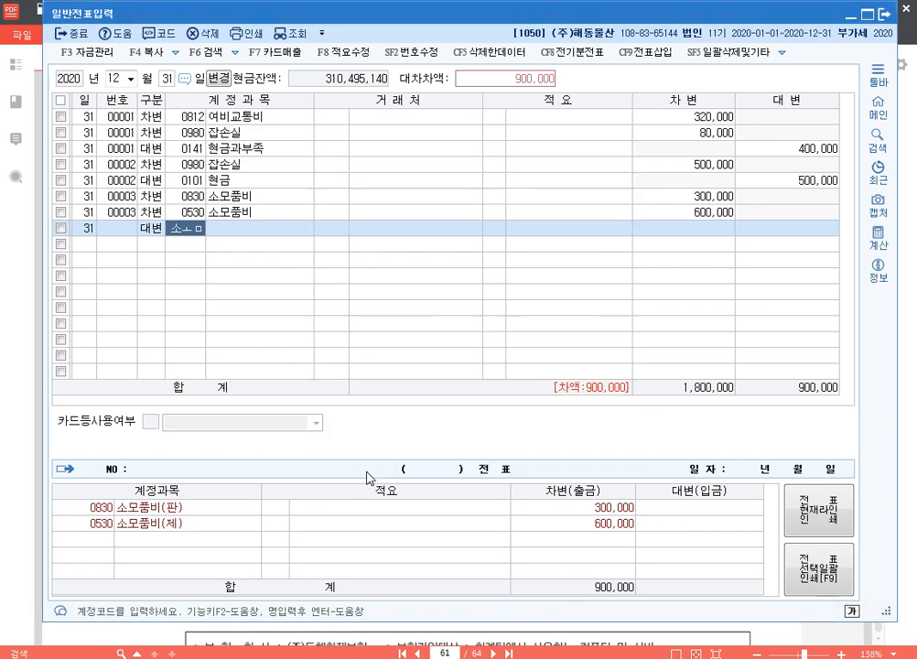
{"action": "key", "text": "Return"}
{"action": "key", "text": "Return"}
{"action": "key", "text": "Return"}
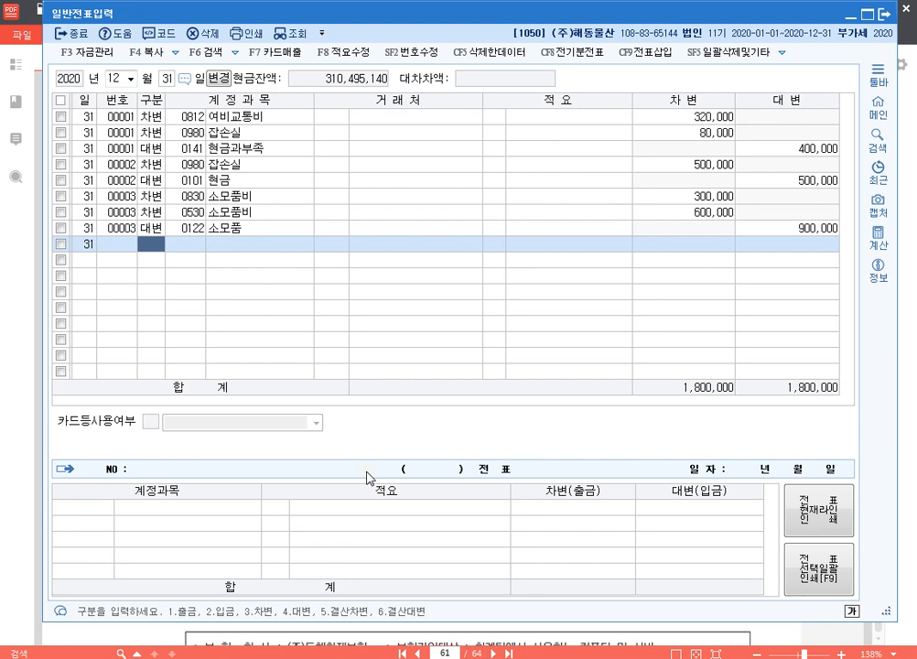
Step: Start the fourth voucher with a credit line for 0133 선급비용 with an amount of 5,000,000
{"action": "type", "text": "4선급"}
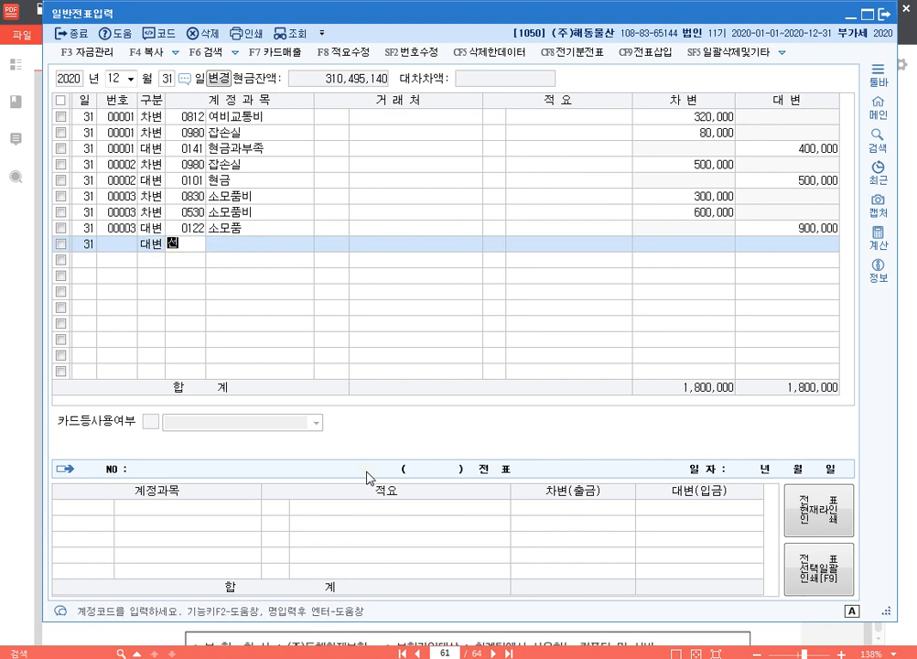
{"action": "key", "text": "Return"}
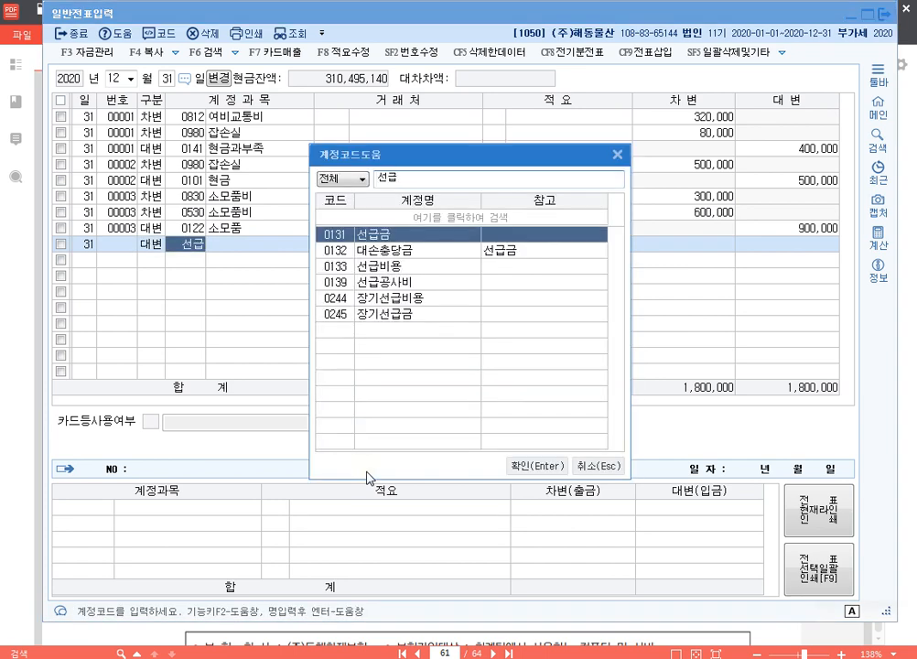
{"action": "key", "text": "Down"}
{"action": "key", "text": "Down"}
{"action": "key", "text": "Down"}
{"action": "key", "text": "Down"}
{"action": "key", "text": "Down"}
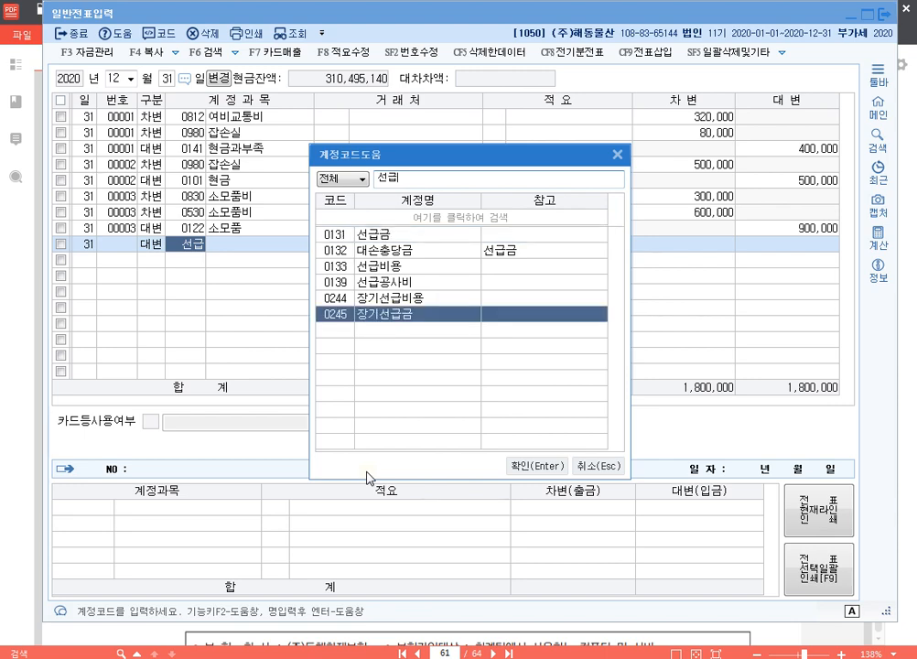
{"action": "key", "text": "Up"}
{"action": "key", "text": "Up"}
{"action": "key", "text": "Up"}
{"action": "key", "text": "Return"}
{"action": "key", "text": "Return"}
{"action": "key", "text": "Return"}
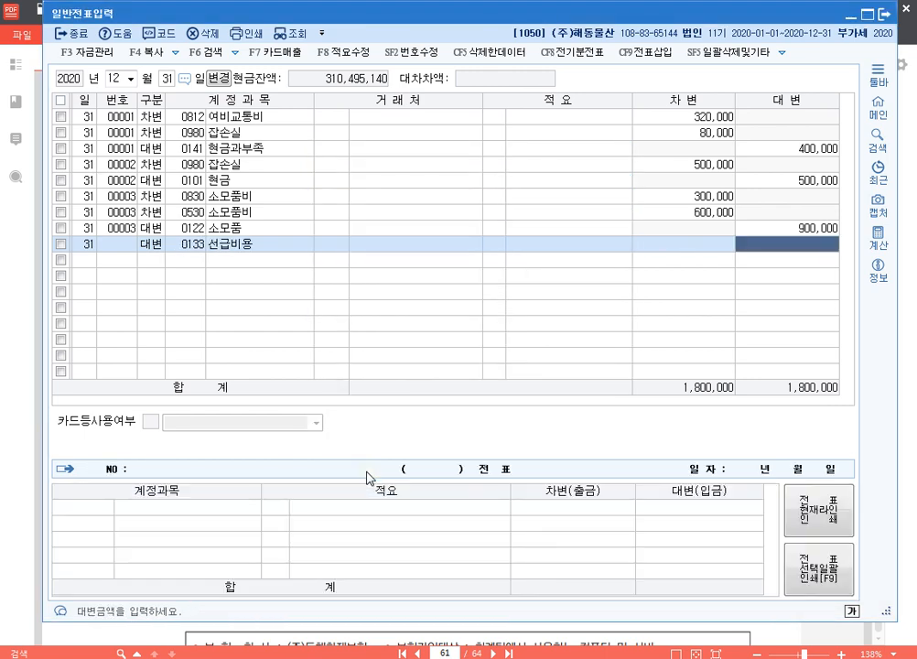
{"action": "type", "text": "5000000"}
Step: Balance the fourth voucher with a debit line for 0821 보험료 of 5,000,000
{"action": "key", "text": "Return"}
{"action": "type", "text": "3"}
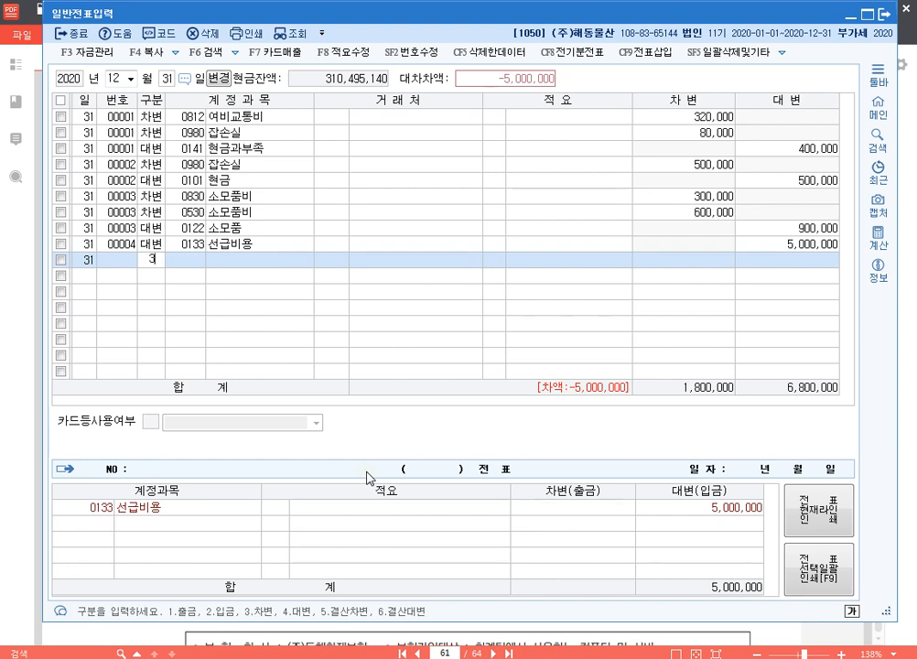
{"action": "key", "text": "Return"}
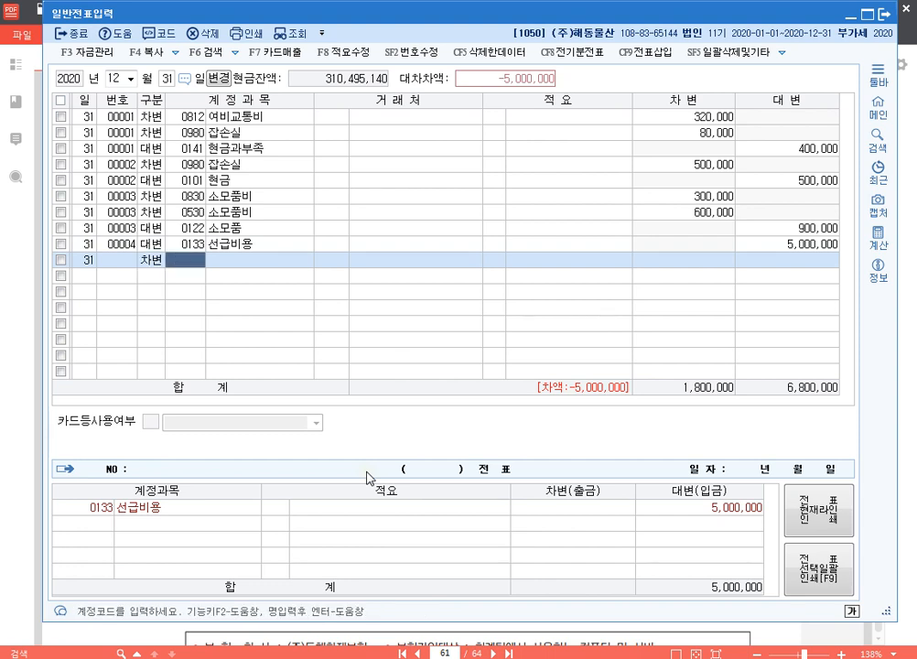
{"action": "type", "text": "0821"}
{"action": "key", "text": "Return"}
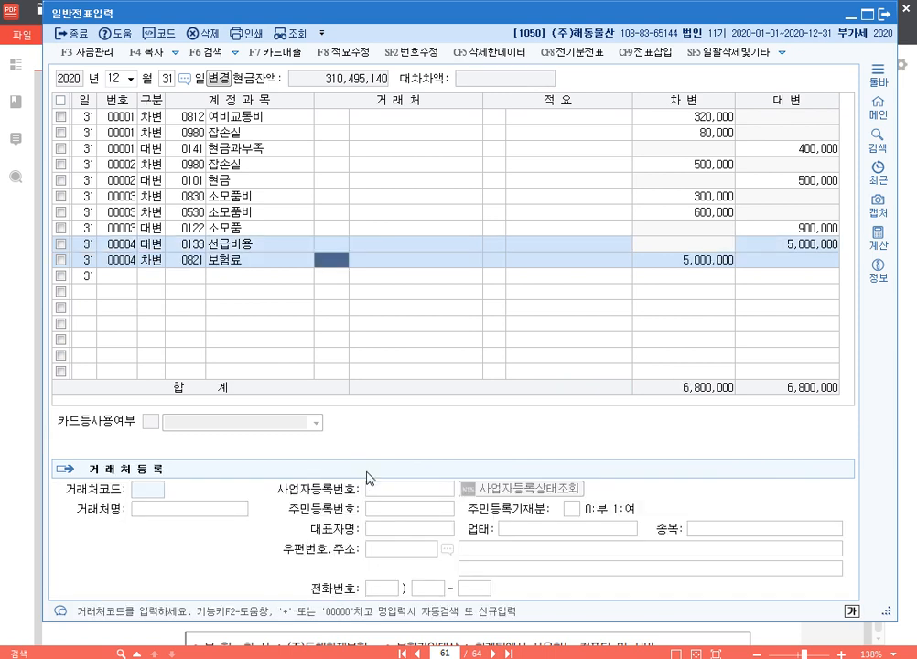
{"action": "key", "text": "Return"}
{"action": "key", "text": "Return"}
{"action": "key", "text": "Return"}
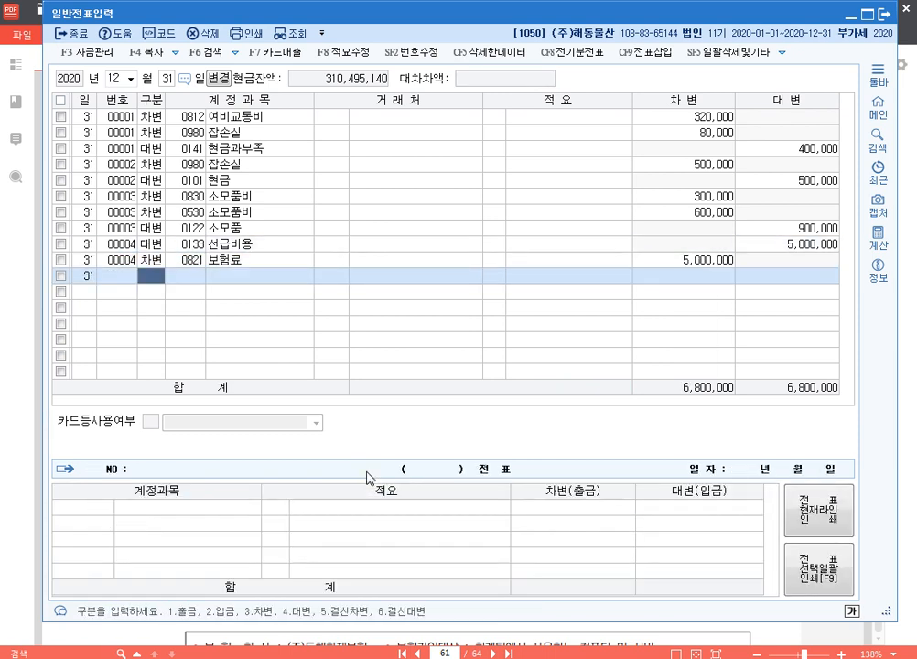
Step: Start the fifth voucher with a credit line for 0526 도서인쇄비, leaving the trading partner and description blank
{"action": "type", "text": "4"}
{"action": "key", "text": "Return"}
{"action": "type", "text": "도서"}
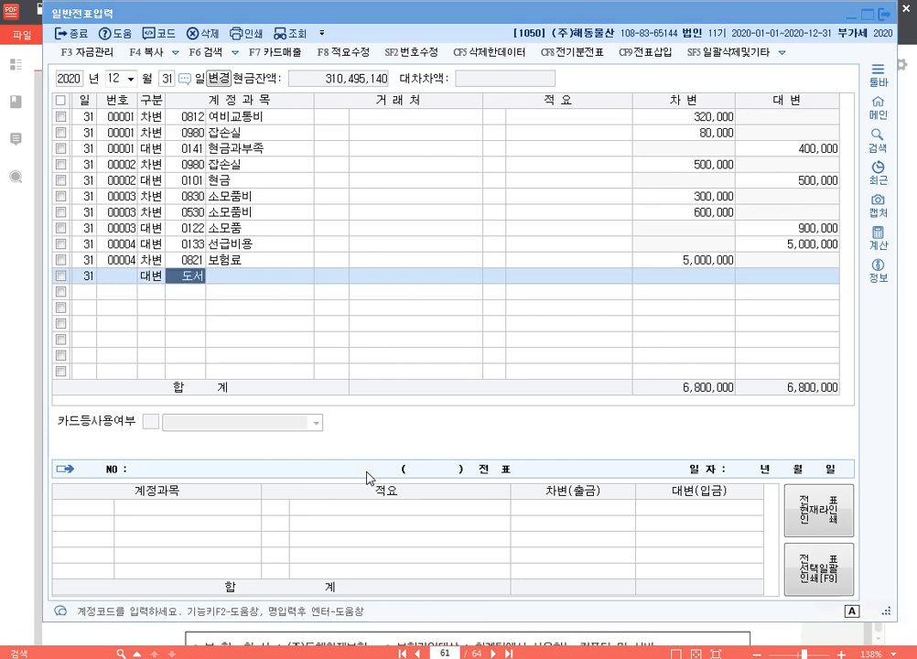
{"action": "key", "text": "Return"}
{"action": "key", "text": "Return"}
{"action": "key", "text": "Return"}
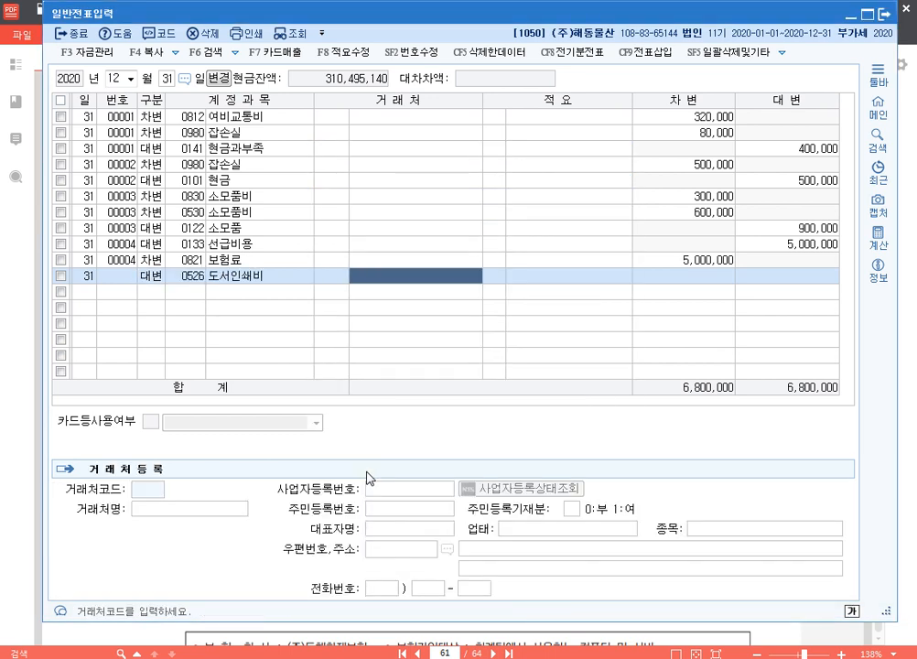
{"action": "key", "text": "Return"}
{"action": "key", "text": "Return"}
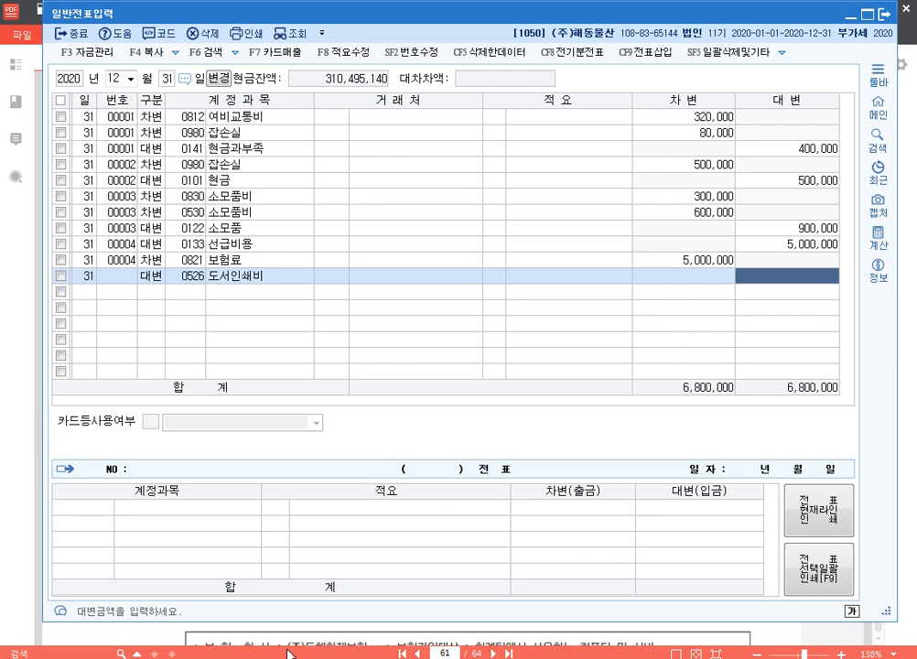
Step: Look up the 도서인쇄비 entry in 분개용.hwp and set the fifth voucher's credit amount to 150,000
{"action": "key", "text": "alt+Tab"}
{"action": "scroll", "coordinate": [428, 425], "scroll_direction": "up", "scroll_amount": 10}
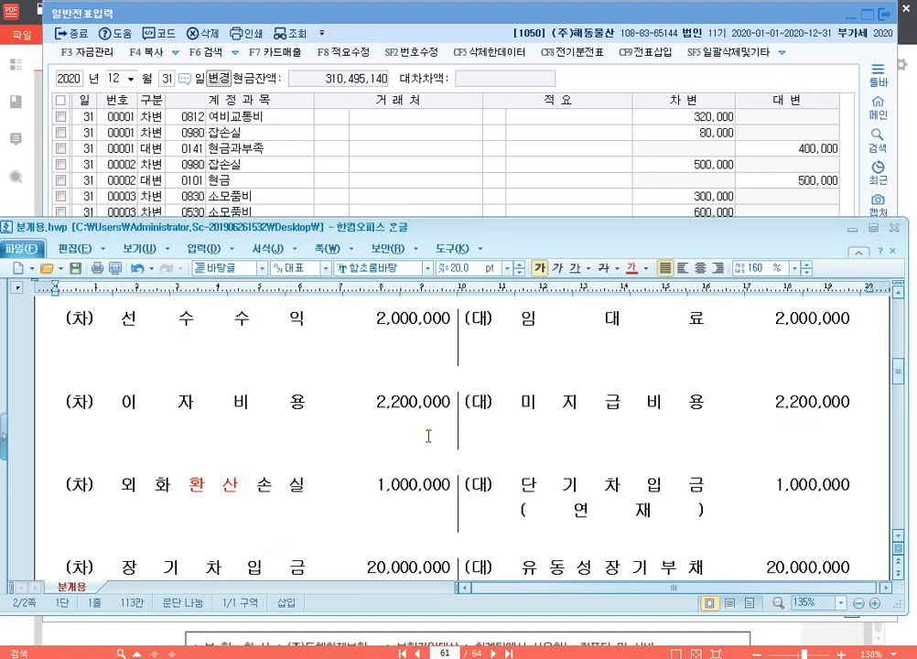
{"action": "scroll", "coordinate": [428, 436], "scroll_direction": "down", "scroll_amount": 1}
{"action": "scroll", "coordinate": [428, 437], "scroll_direction": "up", "scroll_amount": 4}
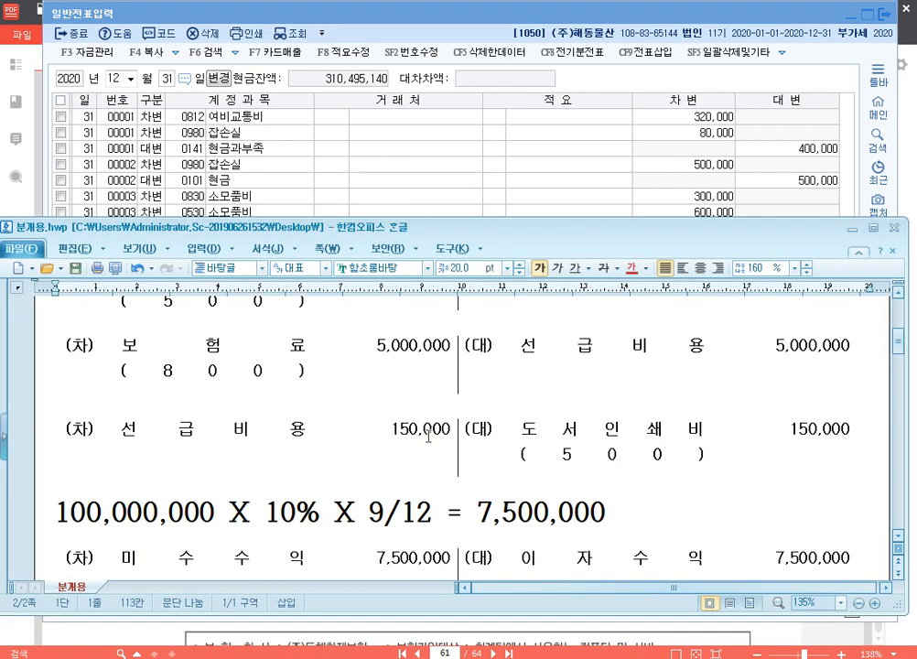
{"action": "left_click", "coordinate": [641, 16]}
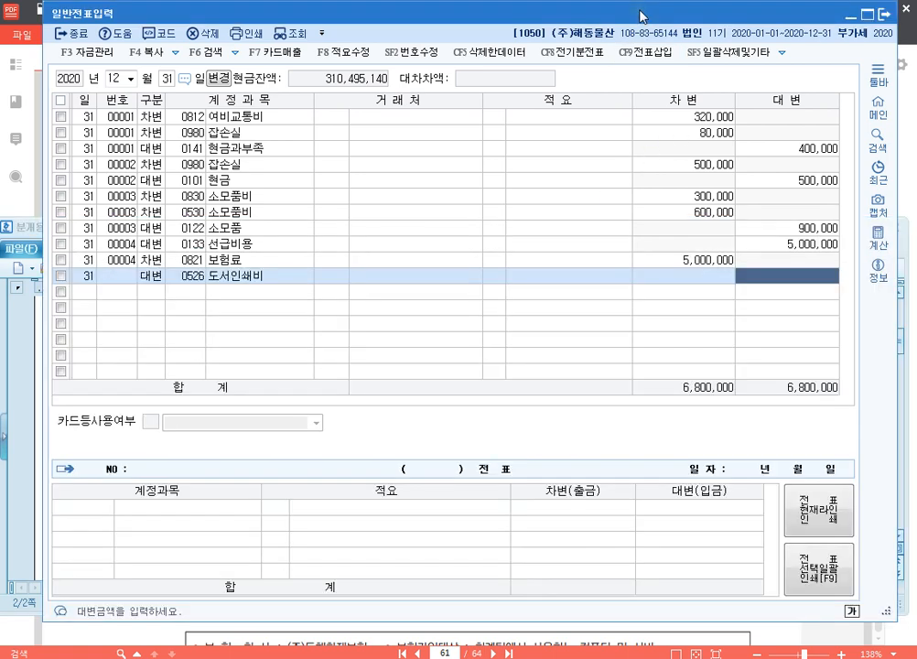
{"action": "type", "text": "1500000"}
{"action": "key", "text": "Return"}
Step: Balance the fifth voucher with a debit line for 0133 선급비용 of 150,000
{"action": "type", "text": "3133"}
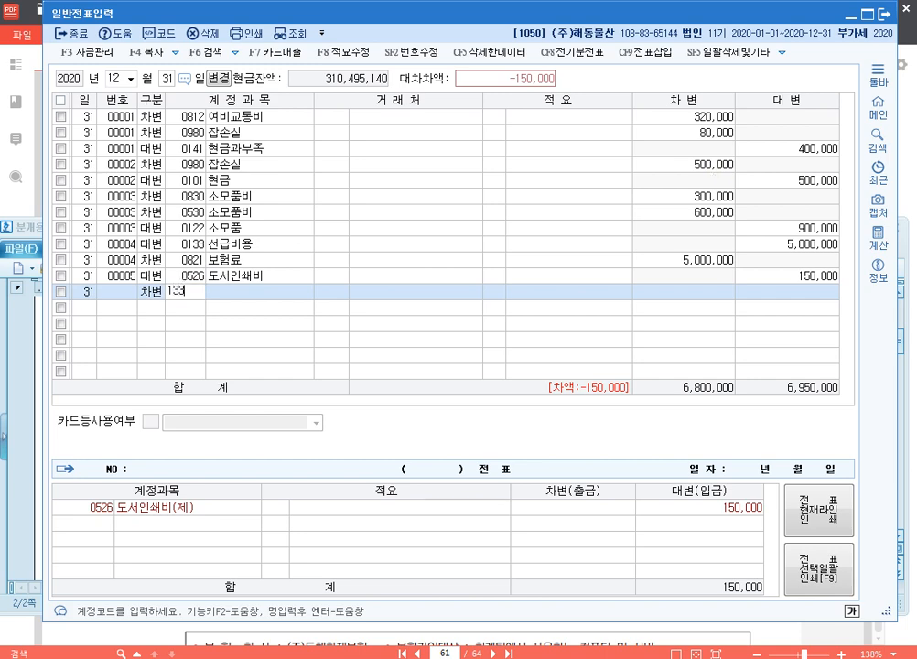
{"action": "key", "text": "Return"}
{"action": "key", "text": "Return"}
{"action": "key", "text": "Return"}
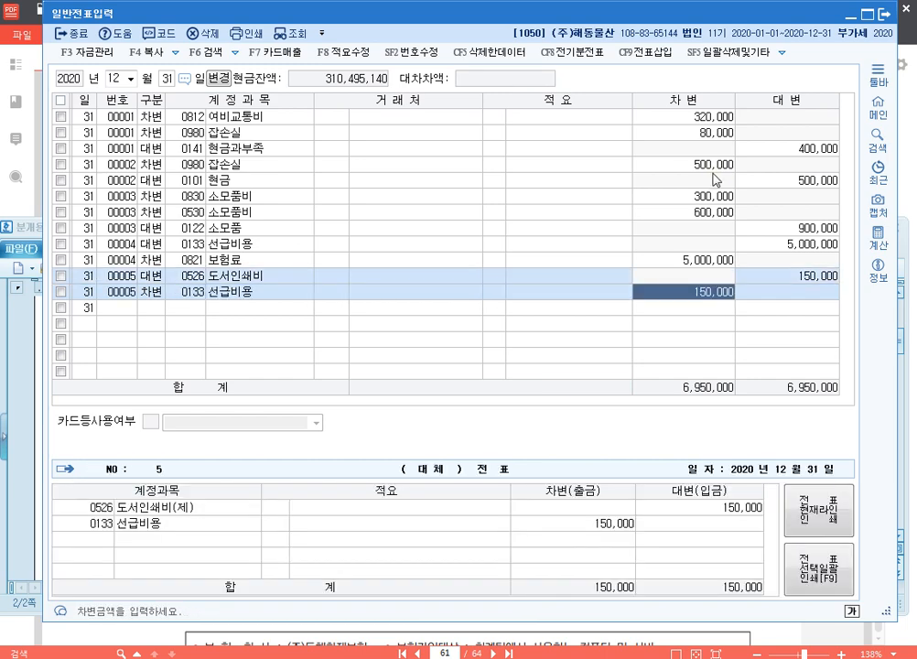
{"action": "key", "text": "Return"}
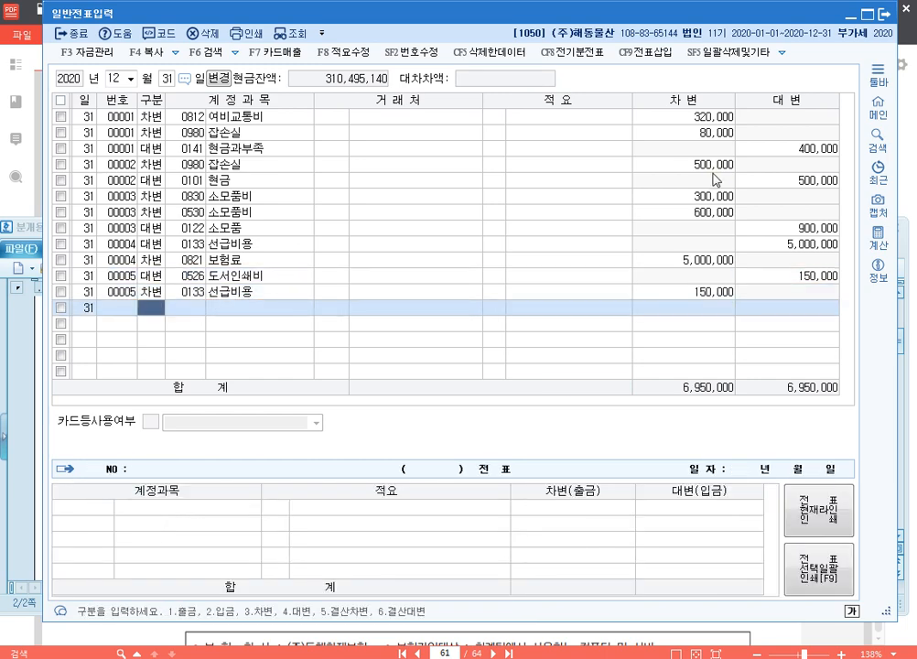
Step: Start the sixth voucher with a credit line for 0901 이자수익, leaving the trading partner and description blank
{"action": "type", "text": "4901"}
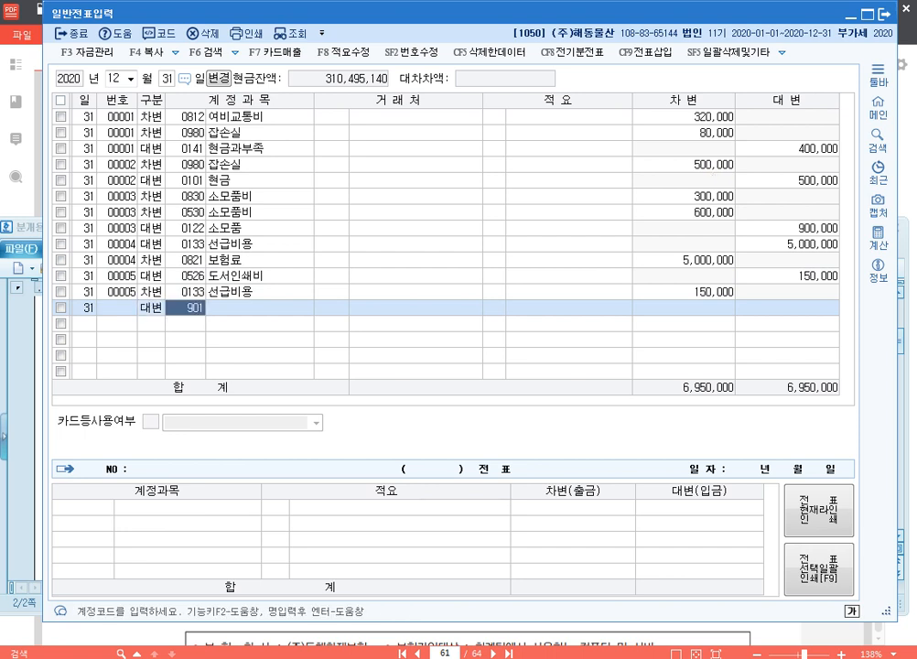
{"action": "key", "text": "Return"}
{"action": "key", "text": "Return"}
{"action": "key", "text": "Return"}
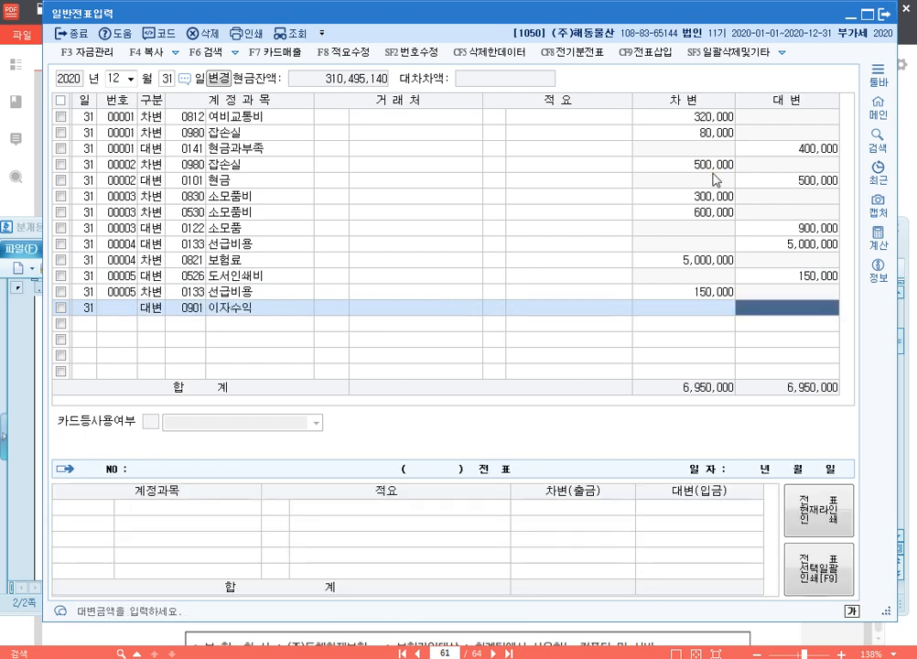
Step: Look up the interest calculation in 분개용.hwp and set the 이자수익 credit amount to 7,500,000
{"action": "left_click", "coordinate": [389, 657]}
{"action": "scroll", "coordinate": [357, 532], "scroll_direction": "down", "scroll_amount": 3}
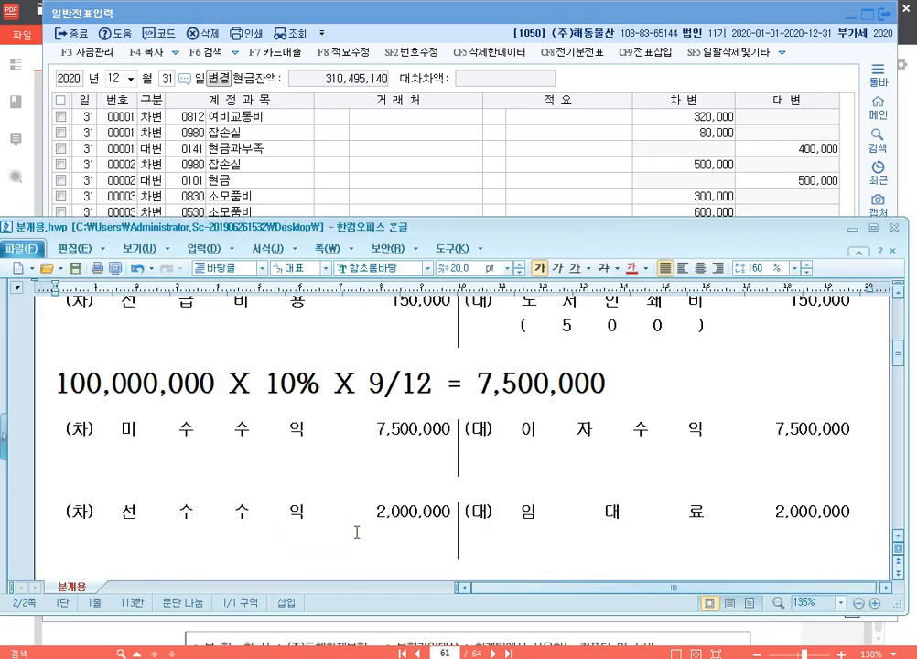
{"action": "left_click", "coordinate": [653, 110]}
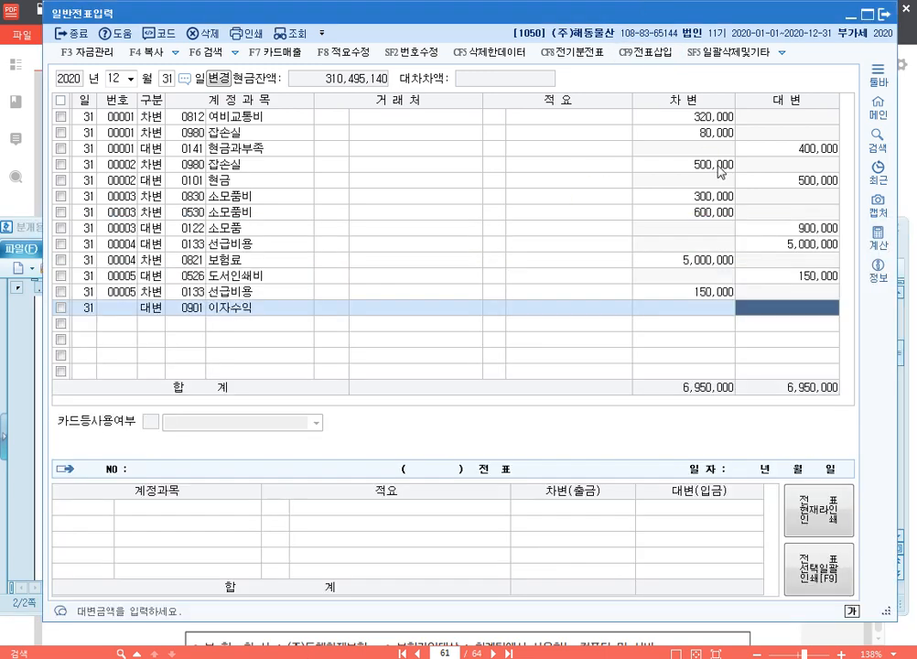
{"action": "type", "text": "7,500"}
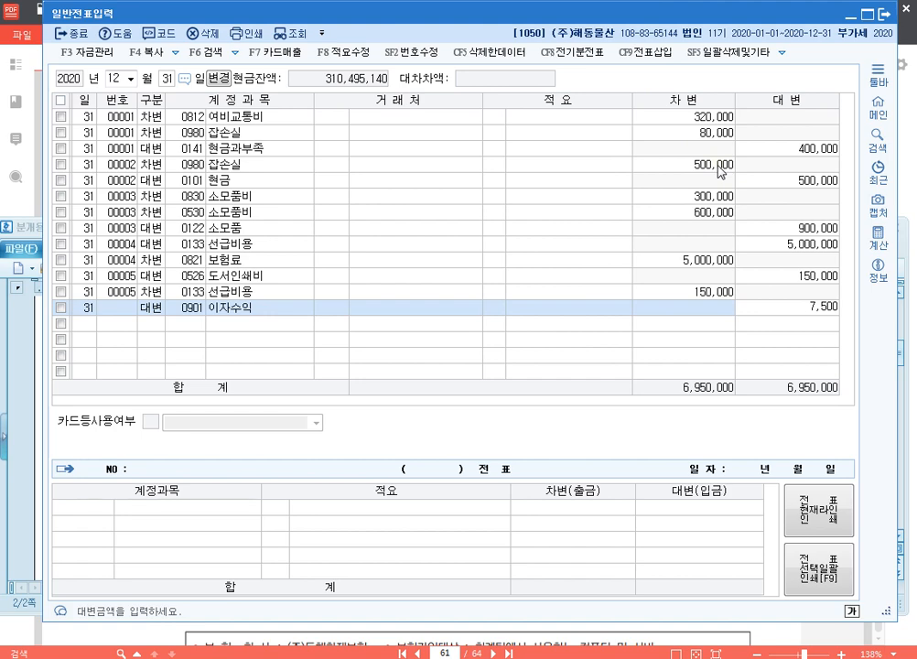
{"action": "type", "text": ",000"}
{"action": "key", "text": "Return"}
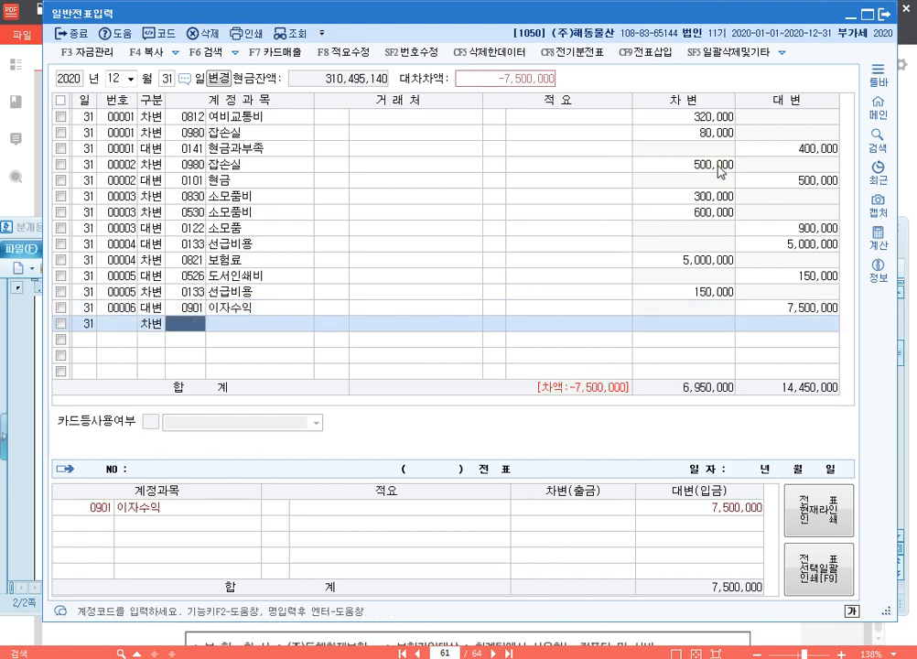
Step: Balance the sixth voucher with a debit line for 0116 미수수익 of 7,500,000
{"action": "type", "text": "미수"}
{"action": "key", "text": "Return"}
{"action": "key", "text": "Down"}
{"action": "key", "text": "Down"}
{"action": "key", "text": "Return"}
{"action": "key", "text": "Return"}
{"action": "key", "text": "Return"}
{"action": "key", "text": "Return"}
{"action": "key", "text": "Return"}
{"action": "key", "text": "Return"}
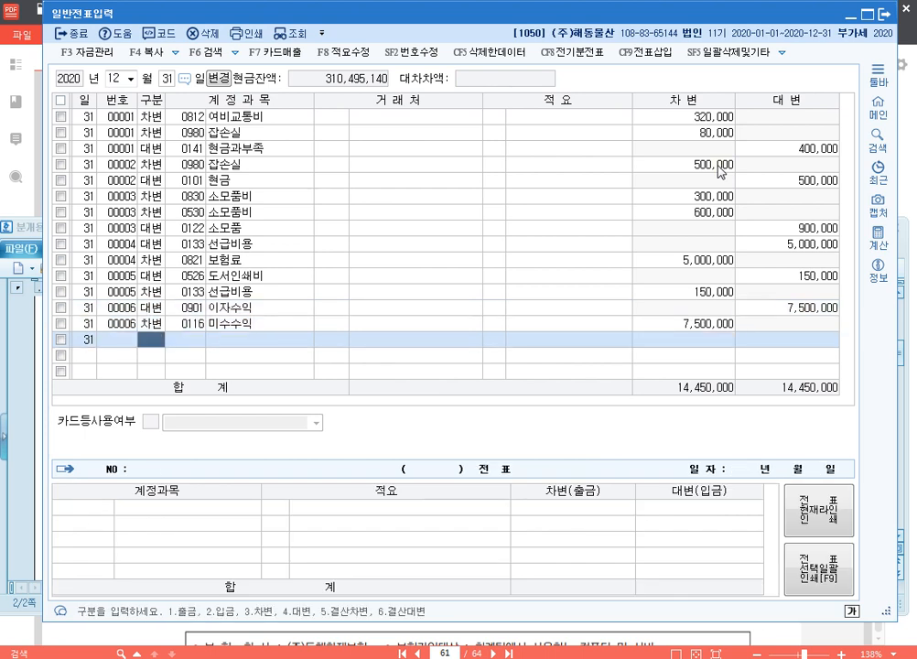
Step: Start the seventh voucher with a debit line for 0263 선수수익 with an amount of 2,000,000
{"action": "type", "text": "3"}
{"action": "type", "text": "선수"}
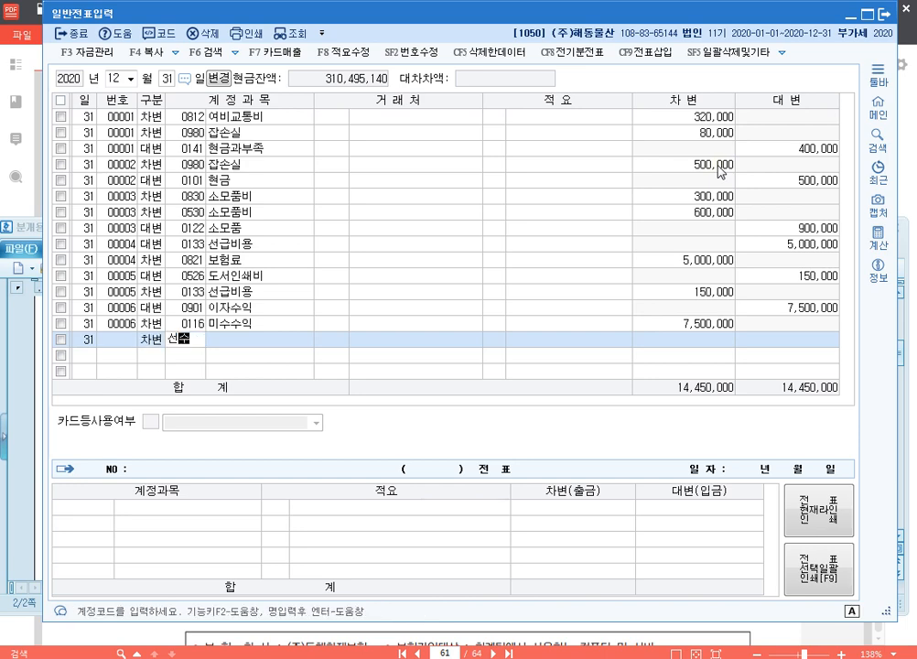
{"action": "key", "text": "Return"}
{"action": "key", "text": "Down"}
{"action": "key", "text": "Return"}
{"action": "key", "text": "Return"}
{"action": "key", "text": "Return"}
{"action": "key", "text": "Return"}
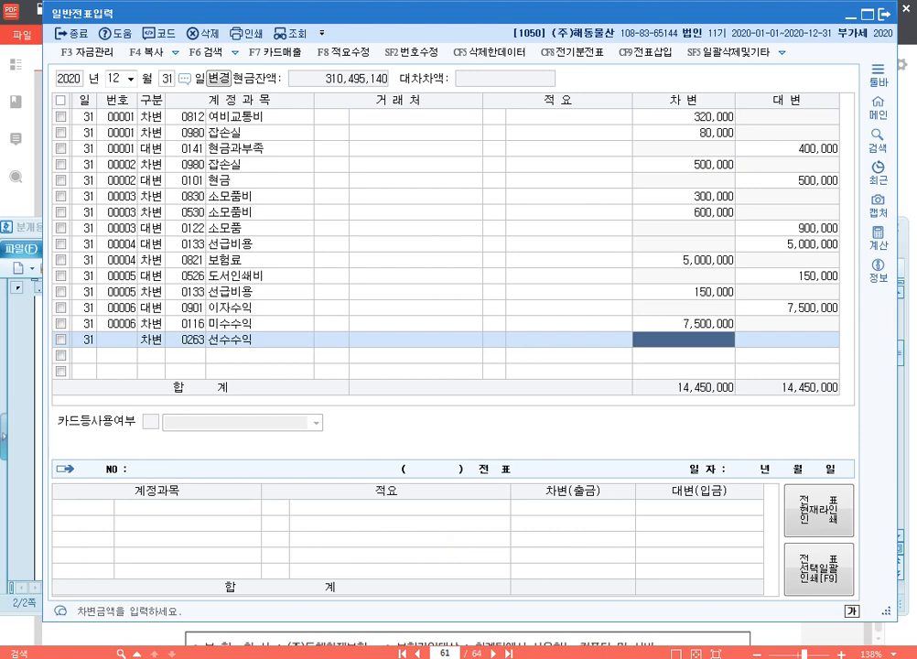
{"action": "left_click", "coordinate": [353, 657]}
{"action": "left_click", "coordinate": [352, 657]}
{"action": "type", "text": "2,000,000"}
{"action": "key", "text": "Return"}
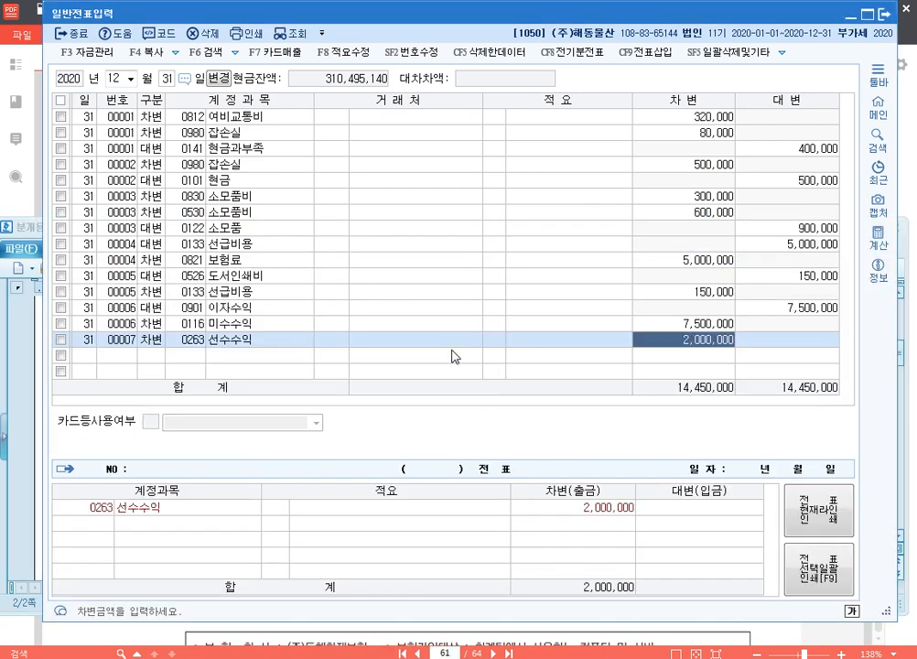
Step: Balance the seventh voucher with a credit line for 0904 임대료 of 2,000,000
{"action": "type", "text": "4"}
{"action": "key", "text": "Return"}
{"action": "type", "text": "임대"}
{"action": "key", "text": "Return"}
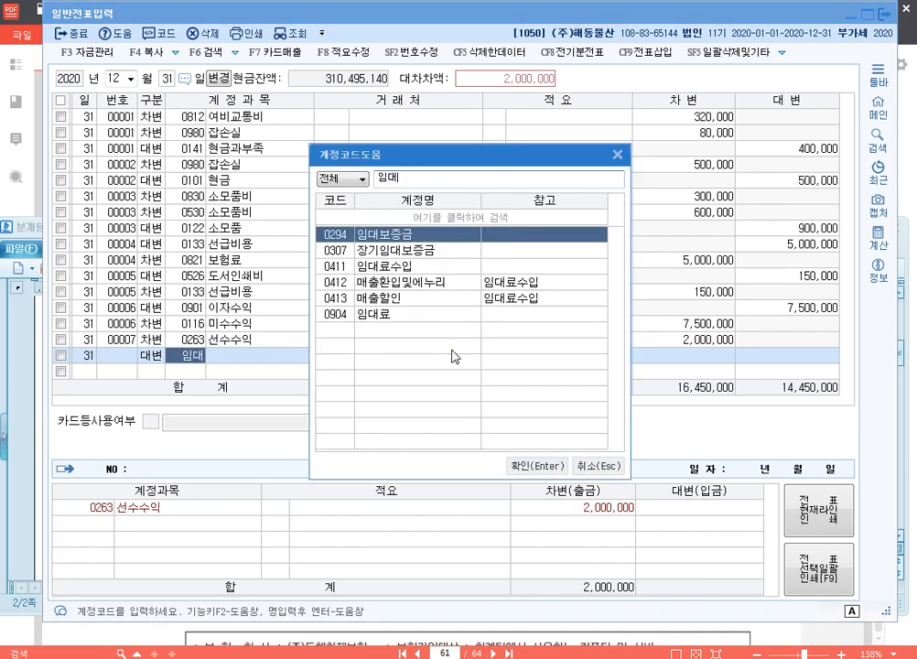
{"action": "key", "text": "Down"}
{"action": "key", "text": "Down"}
{"action": "key", "text": "Down"}
{"action": "key", "text": "Down"}
{"action": "key", "text": "Down"}
{"action": "key", "text": "Return"}
{"action": "key", "text": "Return"}
{"action": "key", "text": "Return"}
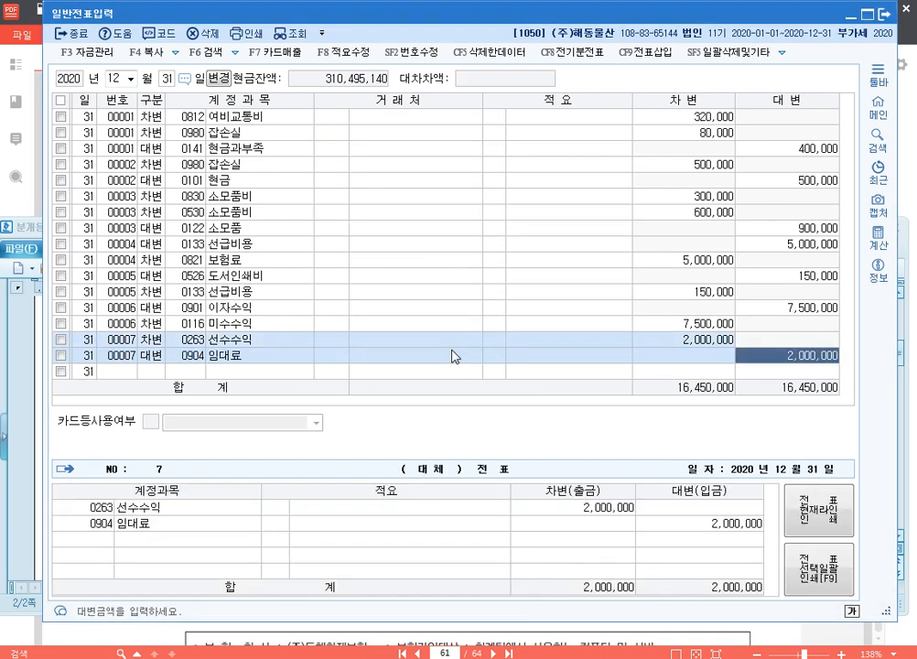
{"action": "key", "text": "Return"}
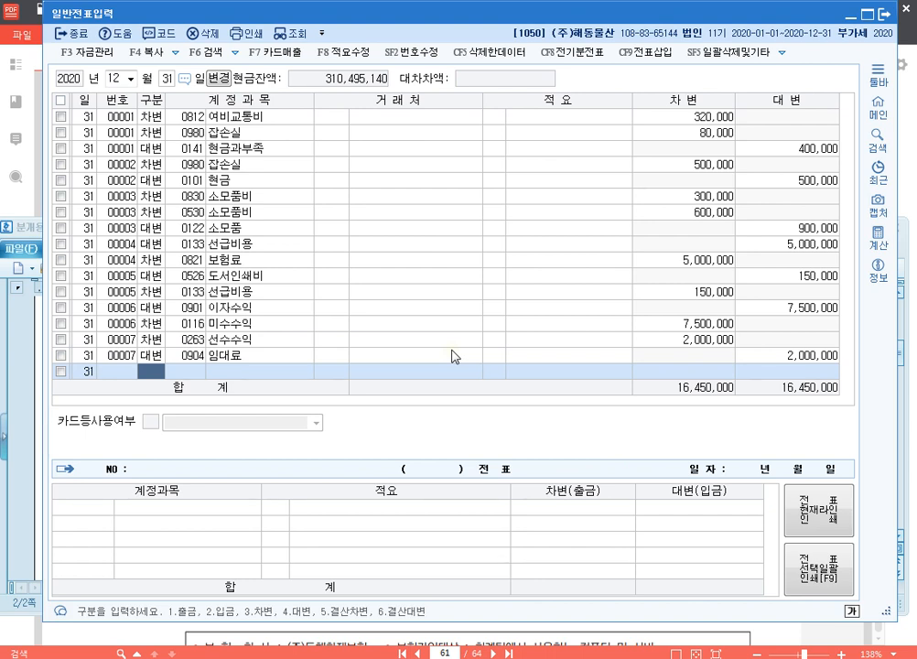
Step: Start the eighth voucher with a debit line for 0951 이자비용 with an amount of 2,200,000
{"action": "type", "text": "3"}
{"action": "key", "text": "Return"}
{"action": "type", "text": "951"}
{"action": "key", "text": "Return"}
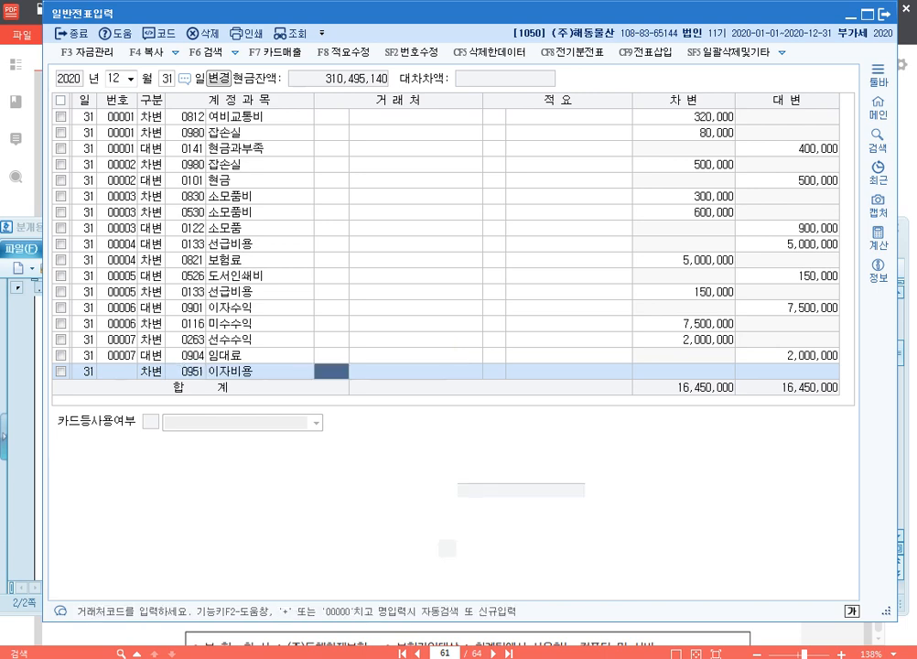
{"action": "key", "text": "Return"}
{"action": "key", "text": "Return"}
{"action": "type", "text": "2200000"}
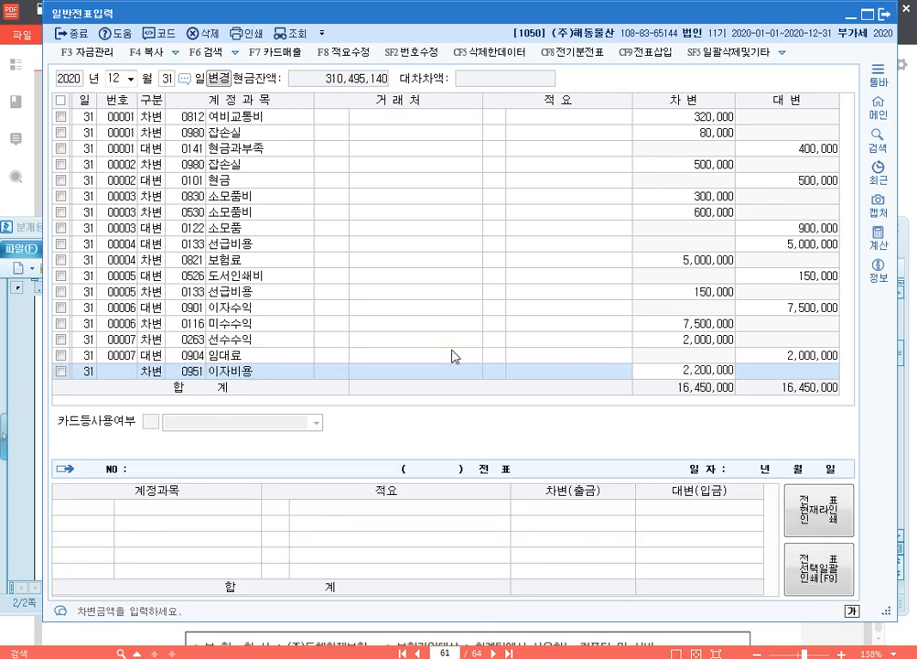
{"action": "key", "text": "Return"}
Step: Balance the eighth voucher with a credit line for 0262 미지급비용 of 2,200,000
{"action": "type", "text": "4"}
{"action": "key", "text": "Return"}
{"action": "type", "text": "미지"}
{"action": "key", "text": "Return"}
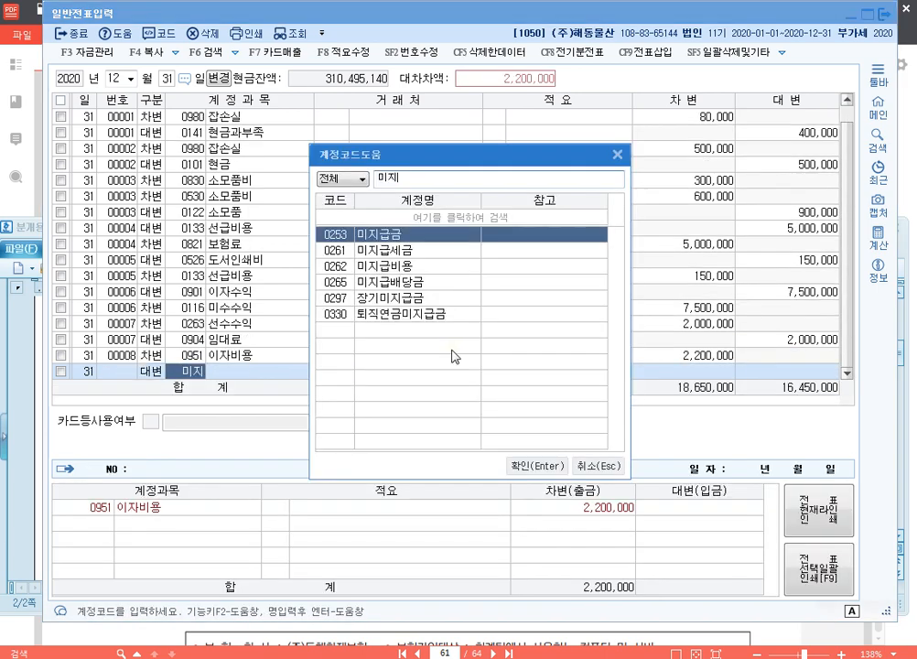
{"action": "key", "text": "Down"}
{"action": "key", "text": "Down"}
{"action": "key", "text": "Return"}
{"action": "key", "text": "Return"}
{"action": "key", "text": "Return"}
{"action": "key", "text": "Return"}
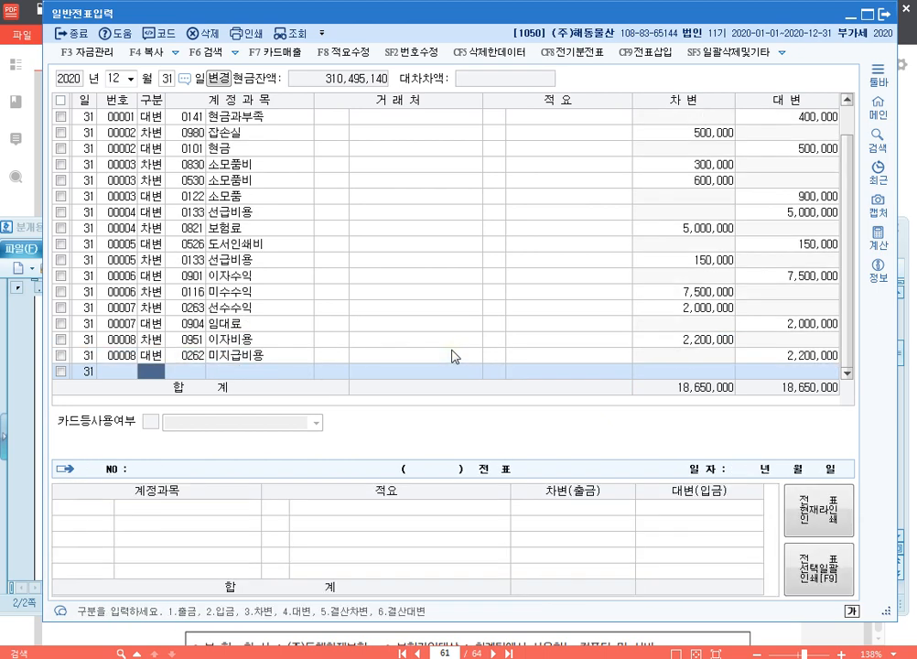
Step: Start the ninth voucher with a credit line for 0260 단기차입금
{"action": "type", "text": "4"}
{"action": "key", "text": "Return"}
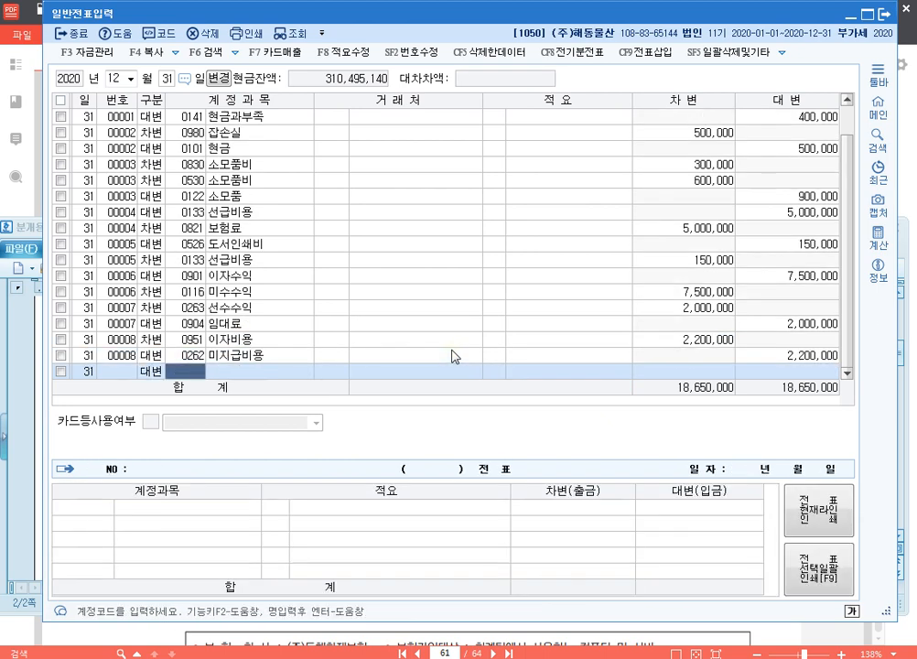
{"action": "type", "text": "단기"}
{"action": "key", "text": "Return"}
{"action": "type", "text": "차"}
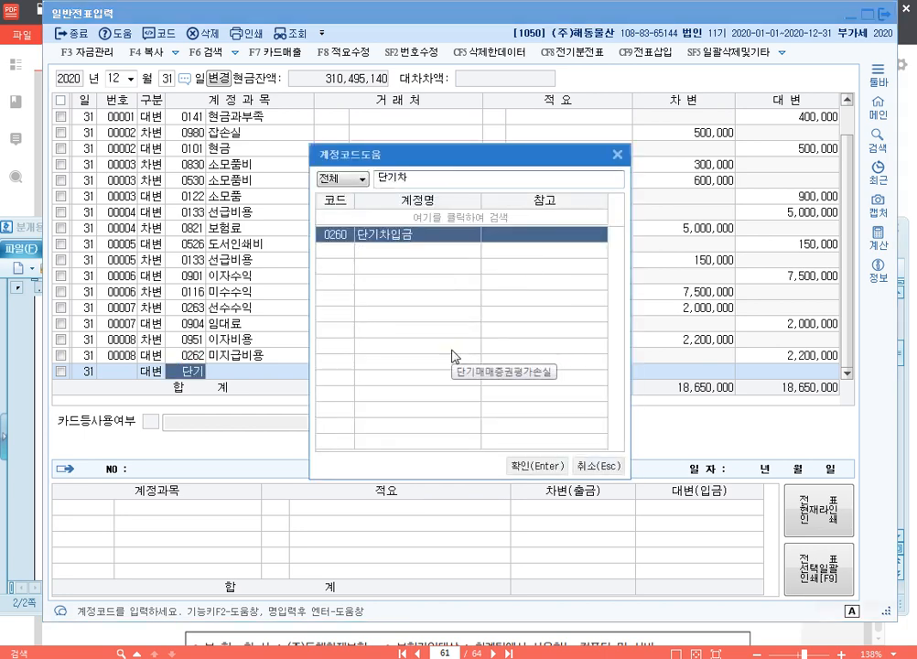
{"action": "key", "text": "Return"}
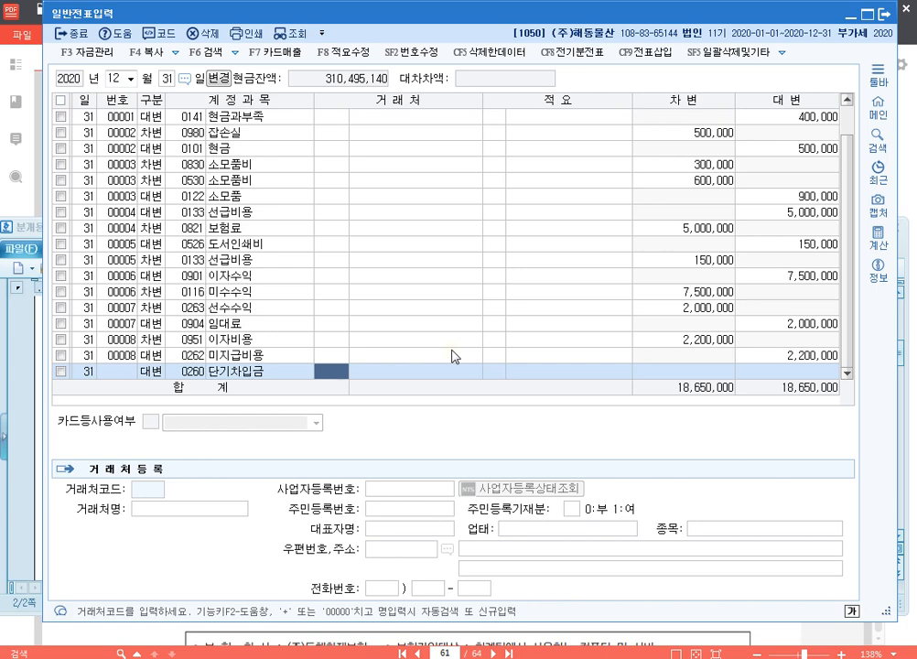
Step: Assign (주)연재 as the trading partner of the 단기차입금 line and set its credit amount to 1,000,000
{"action": "type", "text": "연"}
{"action": "key", "text": "Return"}
{"action": "key", "text": "Down"}
{"action": "key", "text": "Return"}
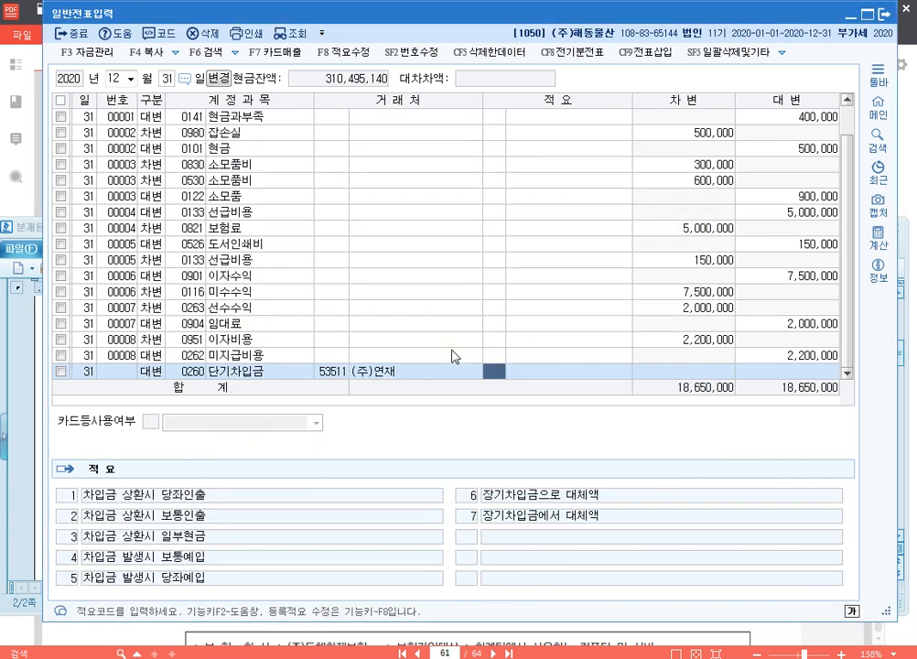
{"action": "key", "text": "Return"}
{"action": "type", "text": "1000000"}
{"action": "key", "text": "Return"}
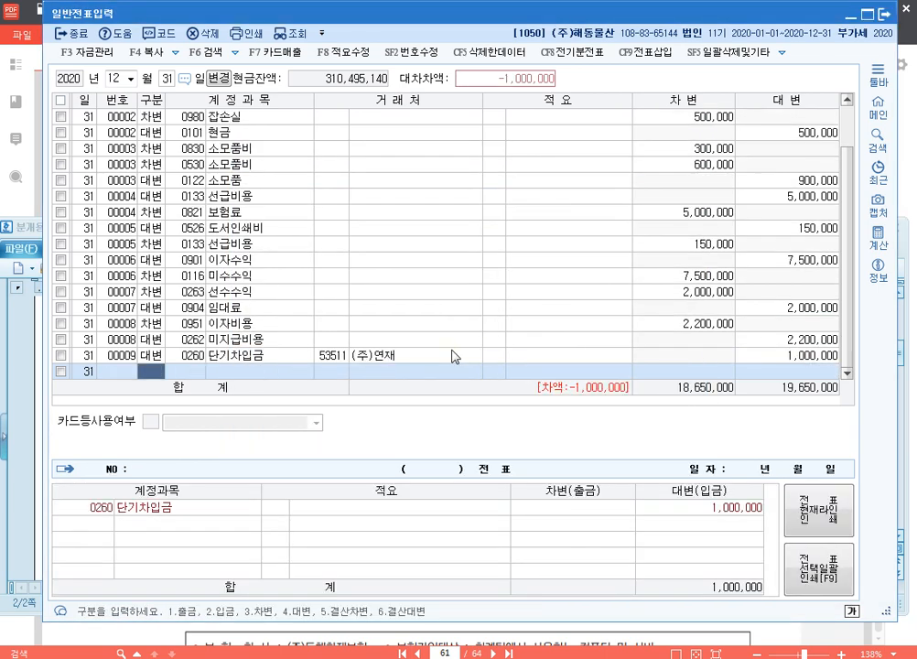
Step: Balance the ninth voucher with a debit line for 0955 외화환산손실 of 1,000,000
{"action": "type", "text": "3외화"}
{"action": "key", "text": "Return"}
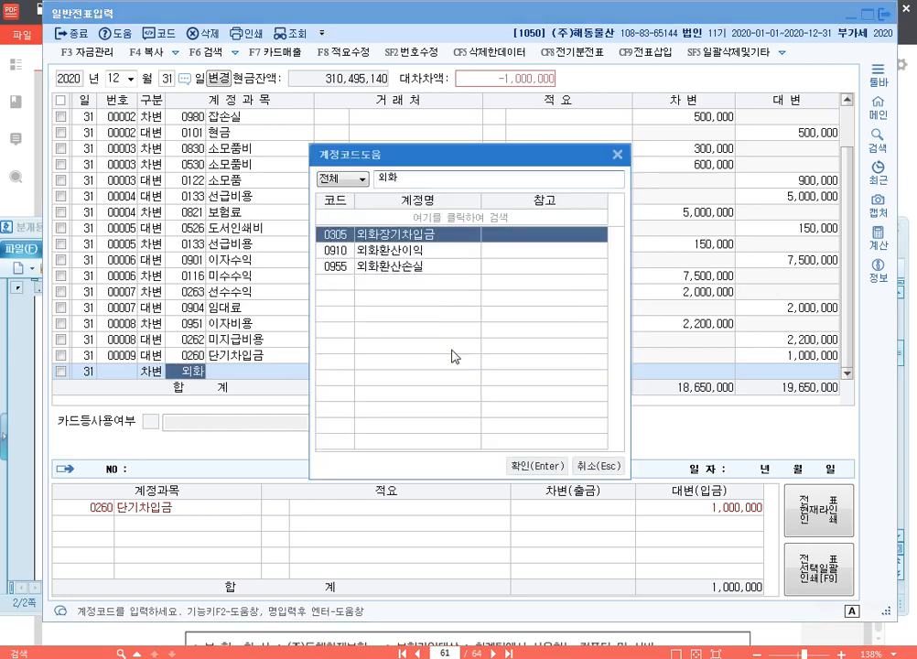
{"action": "key", "text": "Down"}
{"action": "key", "text": "Down"}
{"action": "key", "text": "Return"}
{"action": "key", "text": "Return"}
{"action": "key", "text": "Return"}
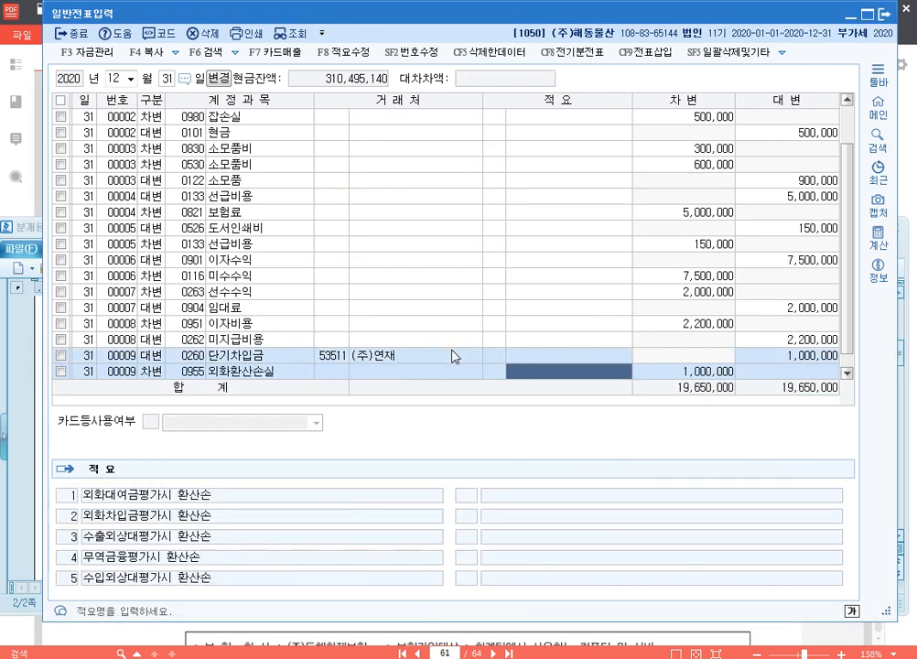
{"action": "key", "text": "Return"}
{"action": "key", "text": "Return"}
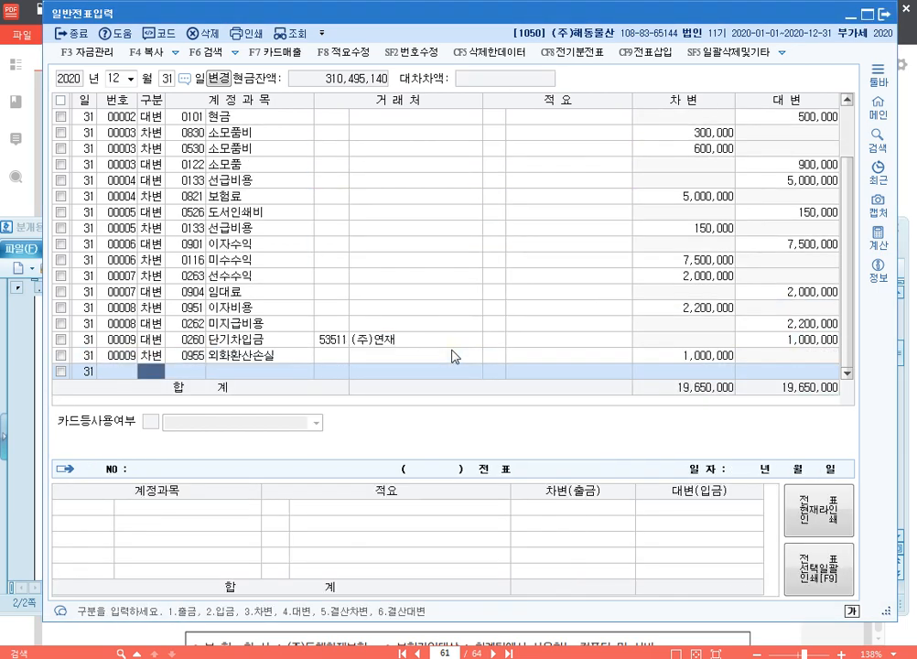
Step: Start the tenth voucher with a debit line for 0293 장기차입금, trading partner 한국은행, with an amount of 20,000,000
{"action": "type", "text": "3"}
{"action": "type", "text": "장기"}
{"action": "key", "text": "Return"}
{"action": "type", "text": "ㅊㅏ"}
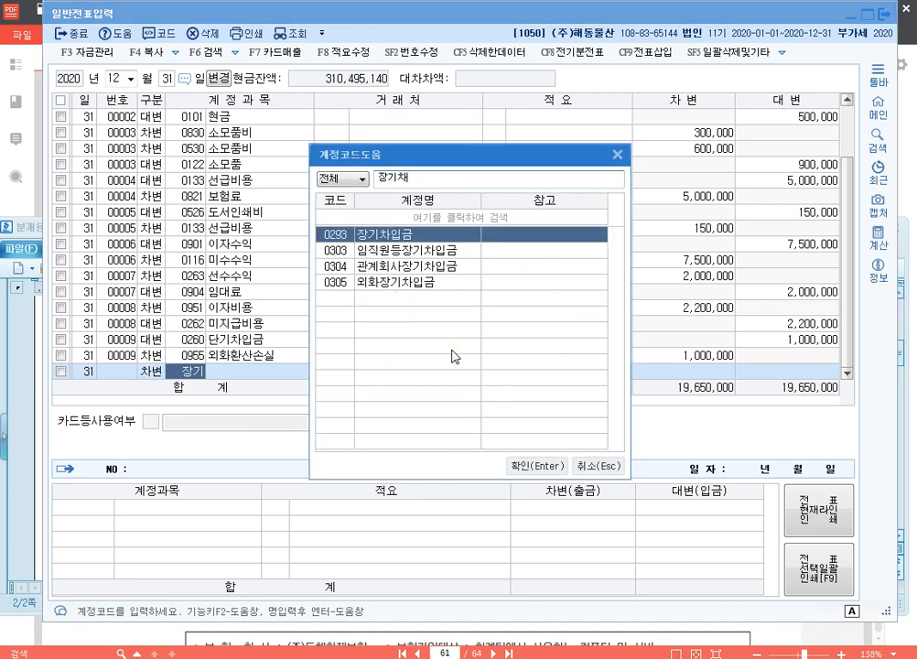
{"action": "key", "text": "Return"}
{"action": "type", "text": "한국"}
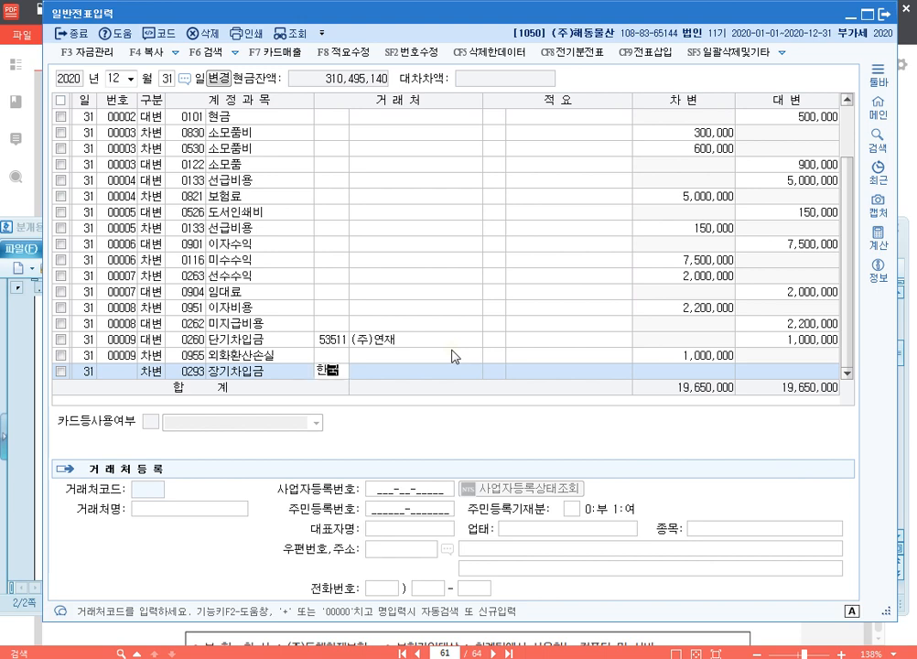
{"action": "key", "text": "Return"}
{"action": "key", "text": "Return"}
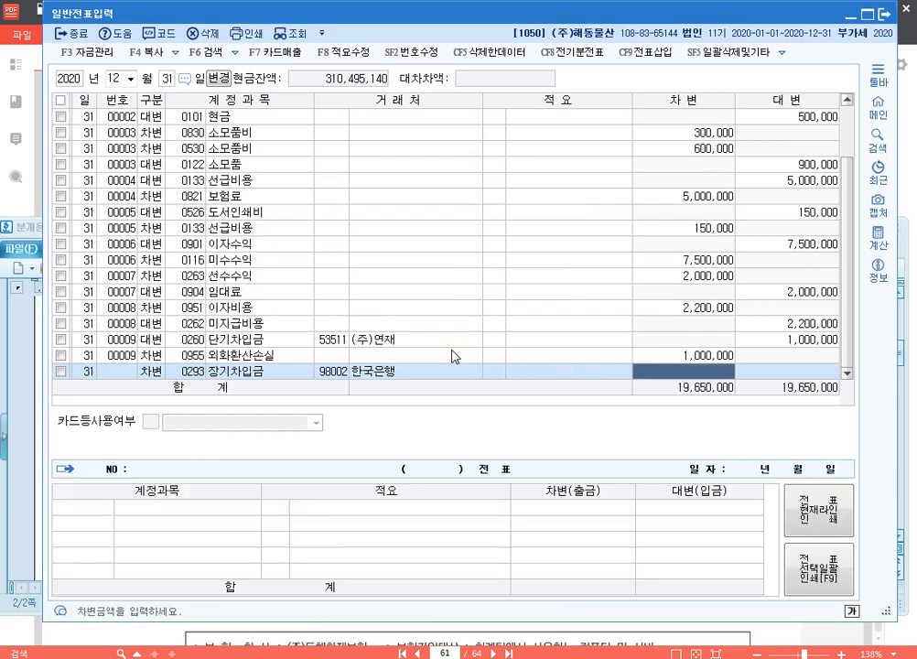
{"action": "type", "text": "20000000"}
Step: Balance the tenth voucher with a credit line for 0264 유동성장기부채, trading partner 한국은행, of 20,000,000
{"action": "key", "text": "Return"}
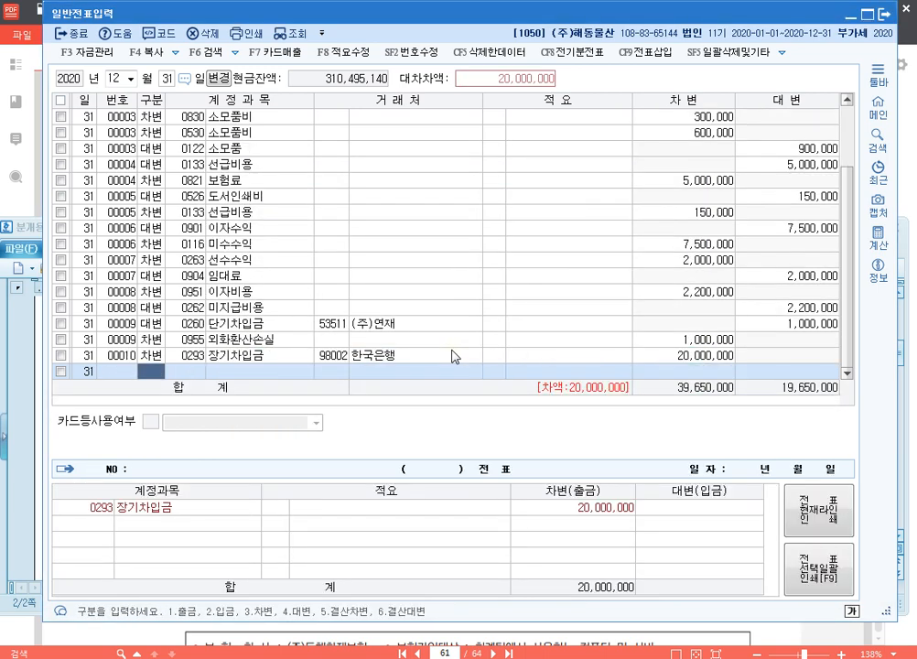
{"action": "type", "text": "4"}
{"action": "key", "text": "Return"}
{"action": "type", "text": "유동"}
{"action": "key", "text": "Return"}
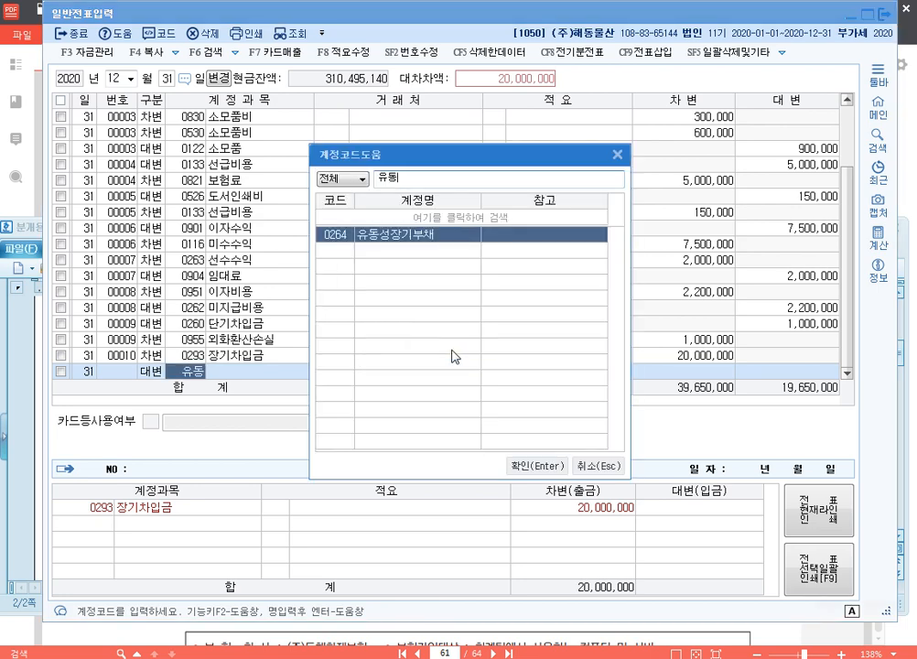
{"action": "key", "text": "Return"}
{"action": "type", "text": "98002"}
Step: Start the eleventh voucher with a debit line for 0107 단기매매증권 of 1,500,000, without a trading partner
{"action": "key", "text": "Return"}
{"action": "key", "text": "Return"}
{"action": "key", "text": "Return"}
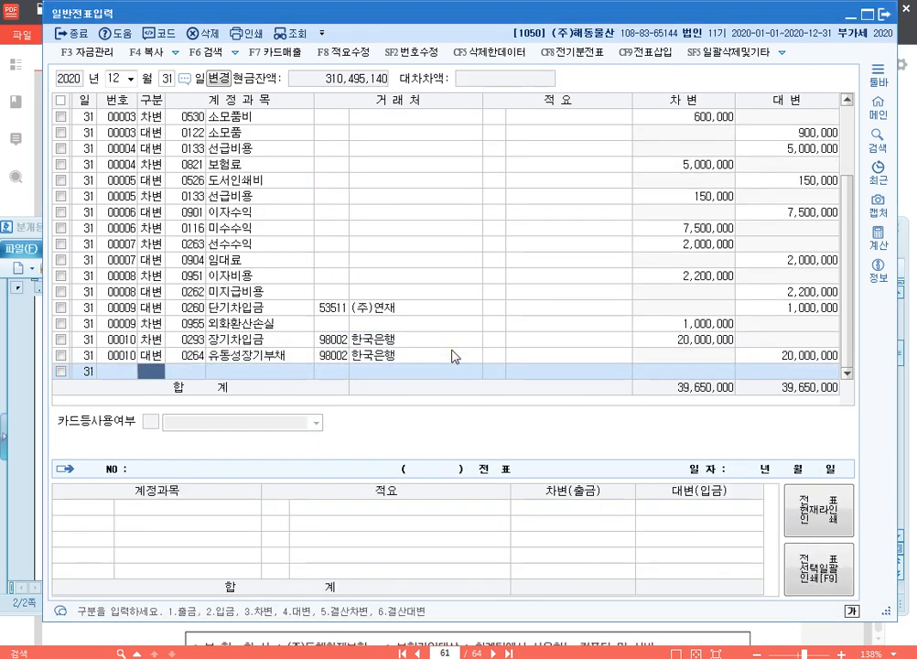
{"action": "type", "text": "4"}
{"action": "key", "text": "Return"}
{"action": "key", "text": "Left"}
{"action": "type", "text": "3"}
{"action": "key", "text": "Return"}
{"action": "type", "text": "0107"}
{"action": "key", "text": "Return"}
{"action": "key", "text": "Return"}
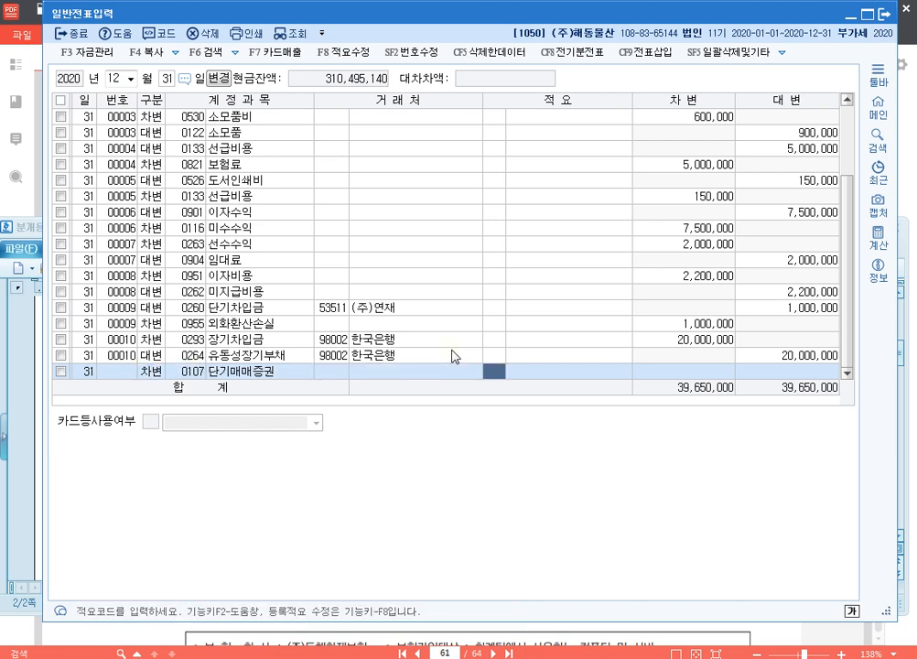
{"action": "key", "text": "Return"}
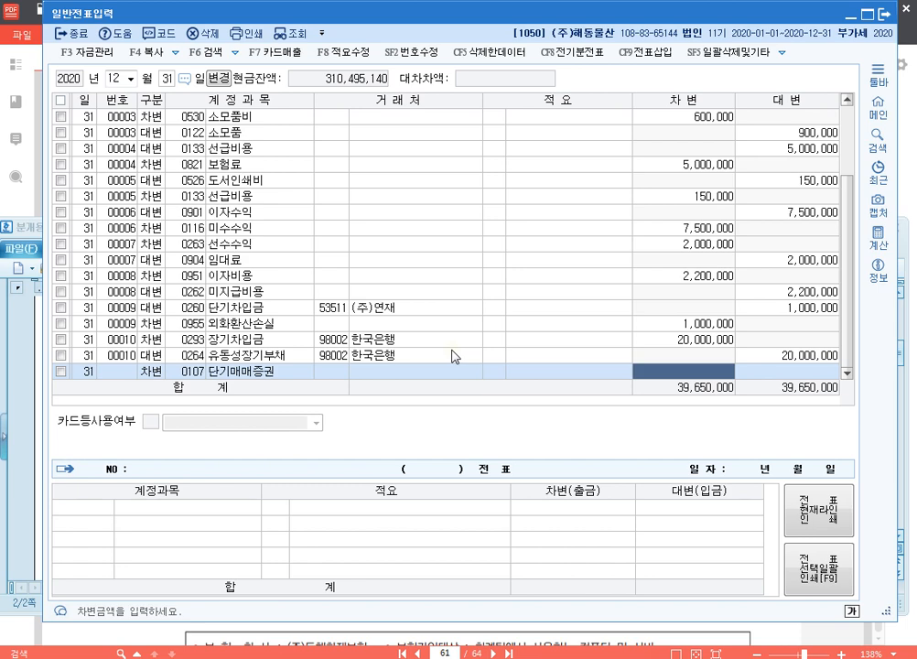
{"action": "type", "text": "1500000"}
{"action": "key", "text": "Return"}
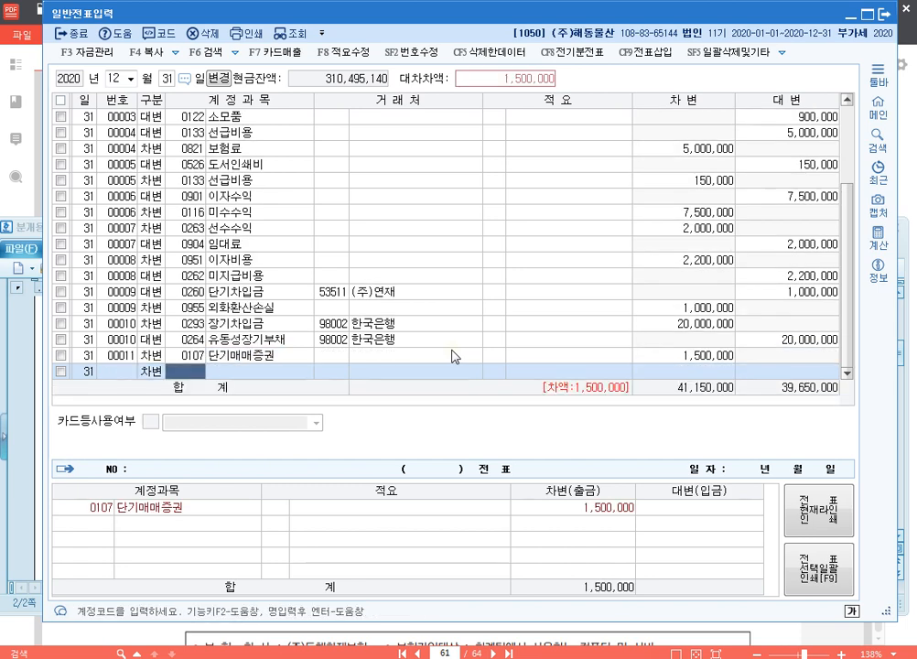
Step: Balance the eleventh voucher with a credit line for 0905 단기매매증권평가이익 of 1,500,000
{"action": "type", "text": "4"}
{"action": "key", "text": "Return"}
{"action": "type", "text": "단기"}
{"action": "key", "text": "Return"}
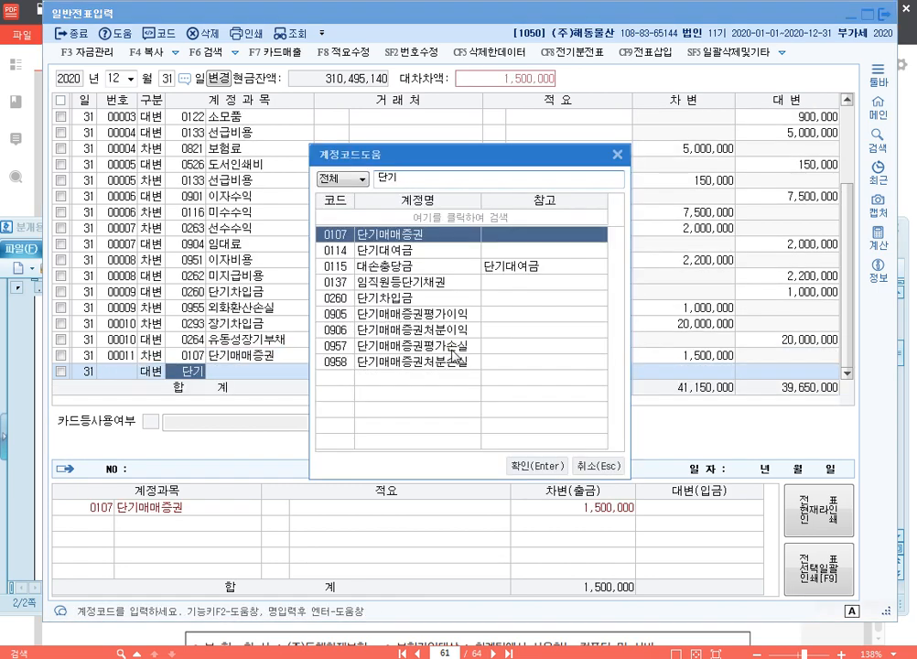
{"action": "key", "text": "Escape"}
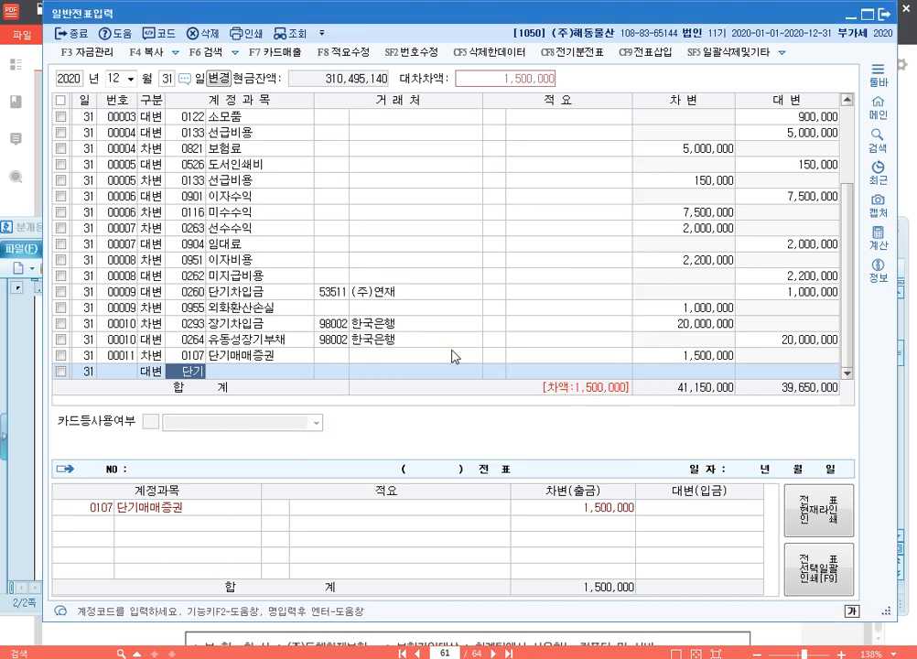
{"action": "key", "text": "Return"}
{"action": "key", "text": "Return"}
{"action": "key", "text": "Return"}
{"action": "key", "text": "Return"}
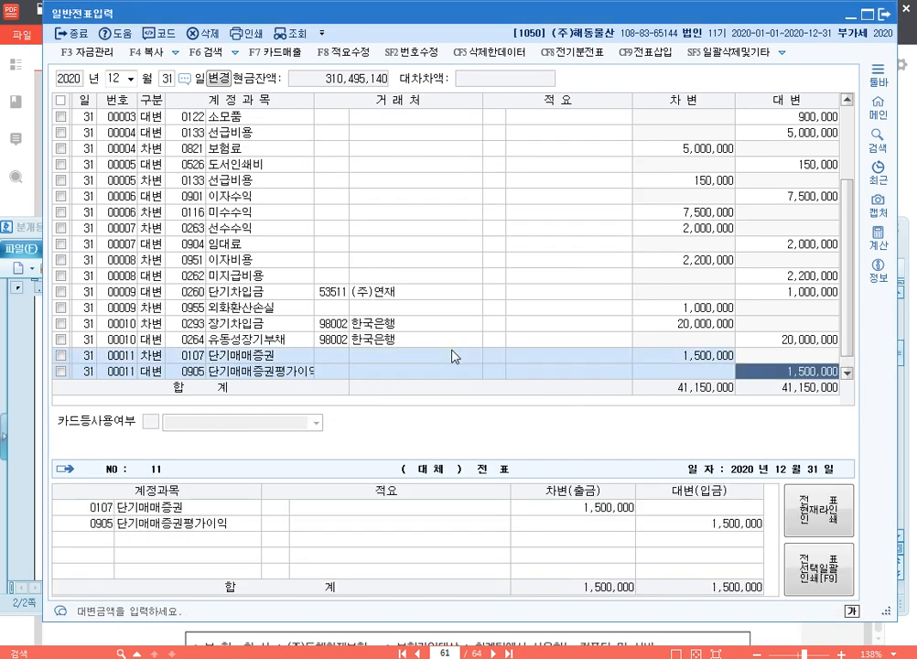
{"action": "key", "text": "Return"}
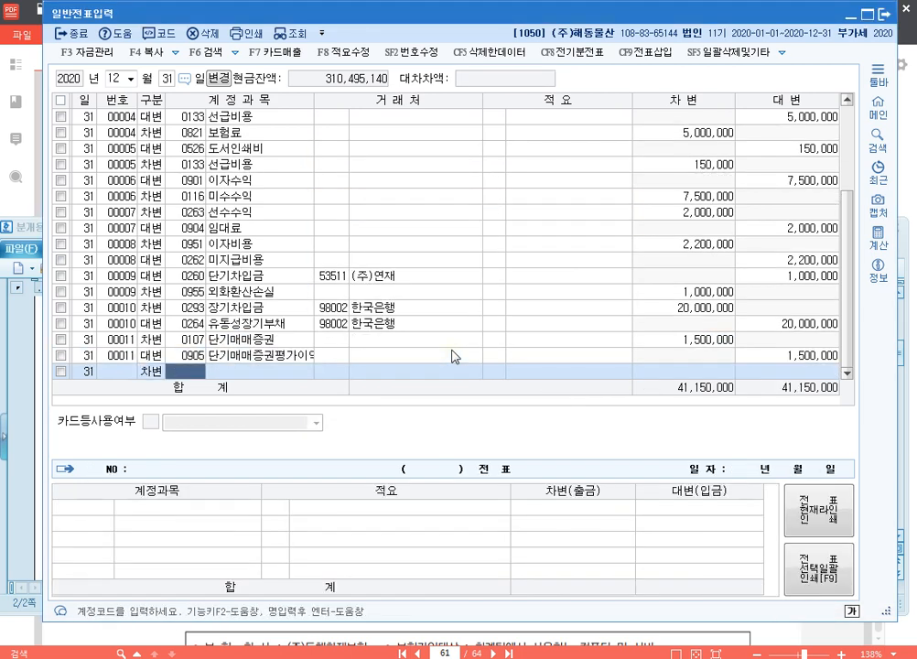
Step: Start the twelfth voucher with a debit line for 0255 부가세예수금 of 13,399,990
{"action": "type", "text": "부가"}
{"action": "key", "text": "Return"}
{"action": "key", "text": "Down"}
{"action": "key", "text": "Return"}
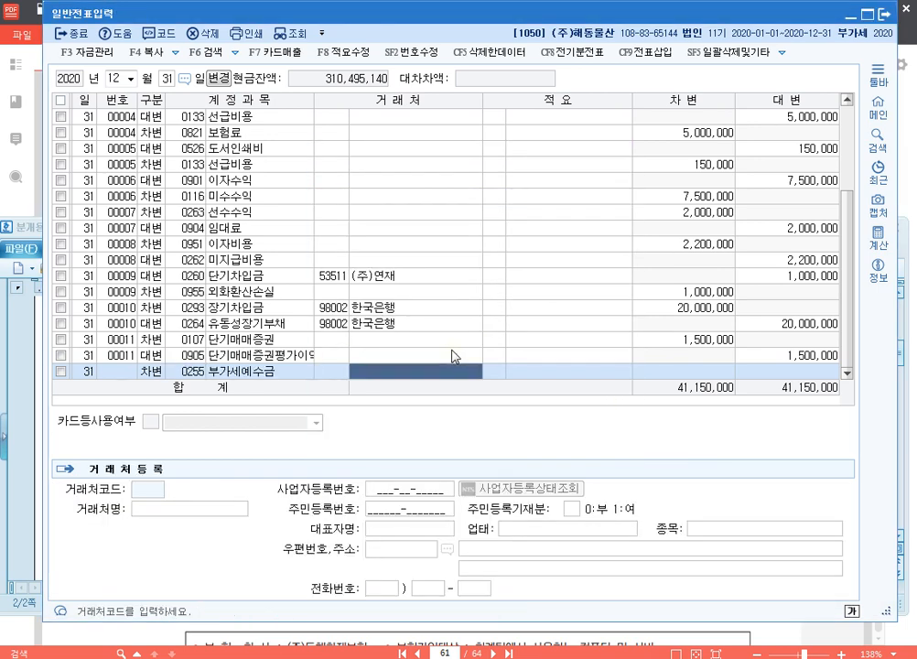
{"action": "key", "text": "Return"}
{"action": "key", "text": "Return"}
{"action": "type", "text": "13,3"}
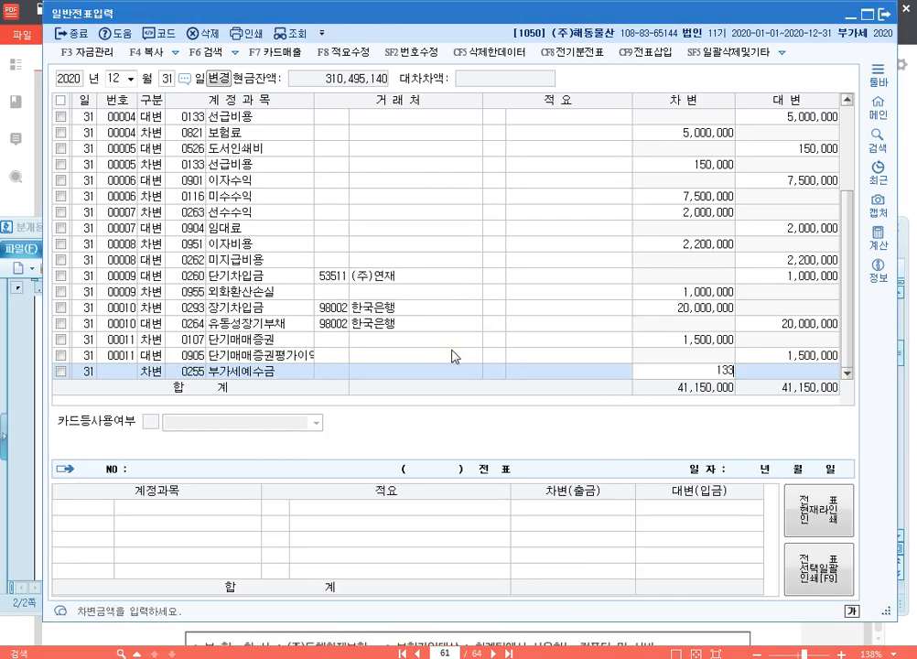
{"action": "type", "text": "99,990"}
{"action": "key", "text": "Return"}
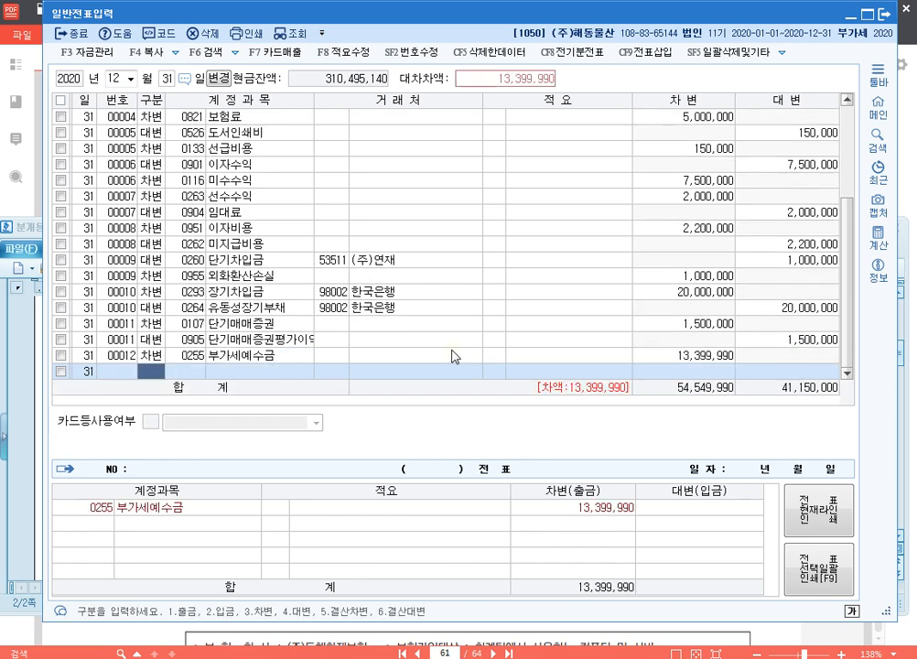
Step: Add a credit line for 0135 부가세대급금 to the twelfth voucher and set its amount to 12,600,000
{"action": "type", "text": "4"}
{"action": "key", "text": "Return"}
{"action": "type", "text": "부가"}
{"action": "key", "text": "Return"}
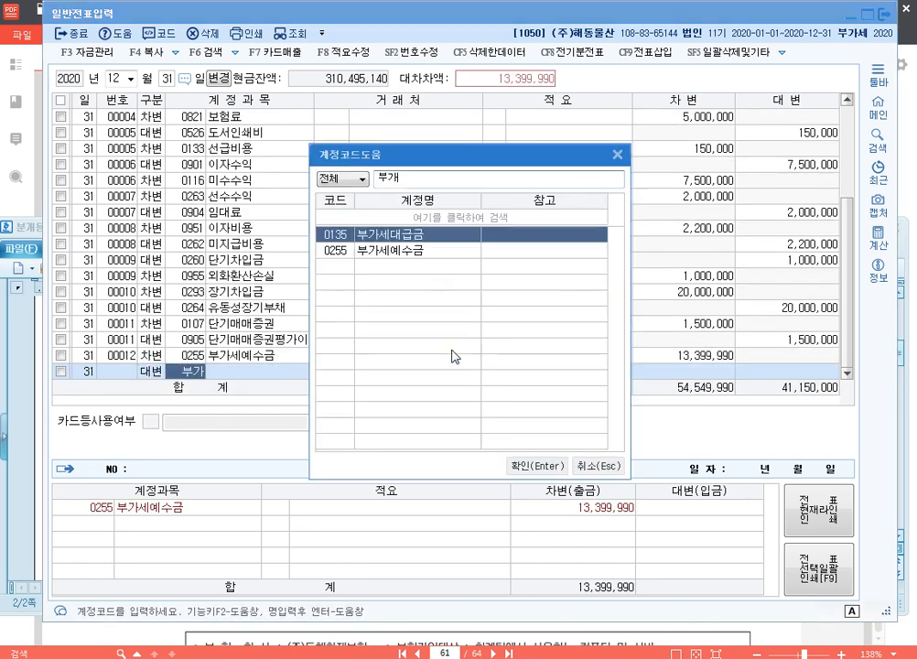
{"action": "key", "text": "Return"}
{"action": "key", "text": "Return"}
{"action": "key", "text": "Return"}
{"action": "key", "text": "Return"}
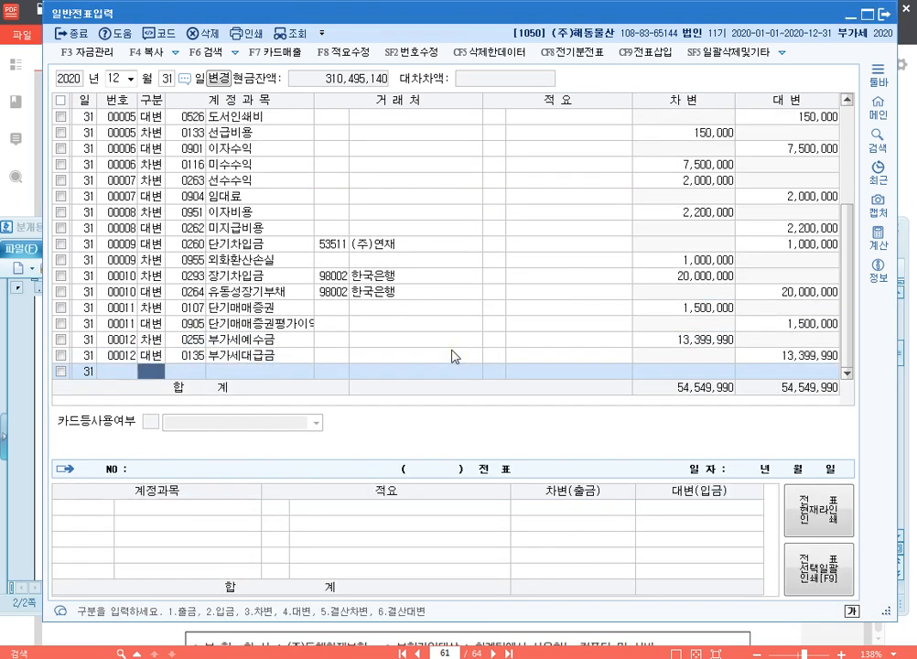
{"action": "left_click", "coordinate": [455, 356]}
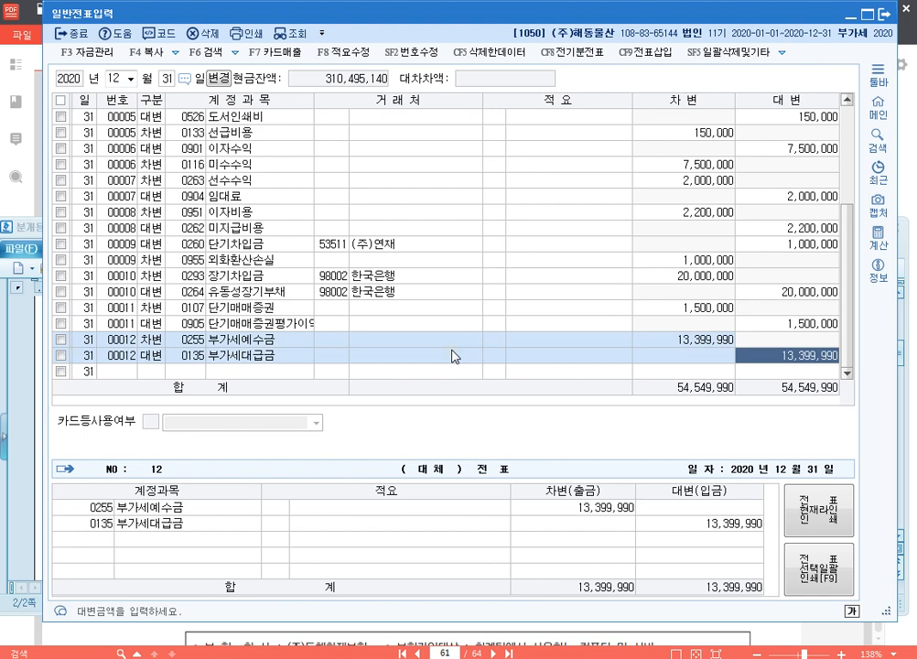
{"action": "type", "text": "12600000"}
{"action": "key", "text": "Return"}
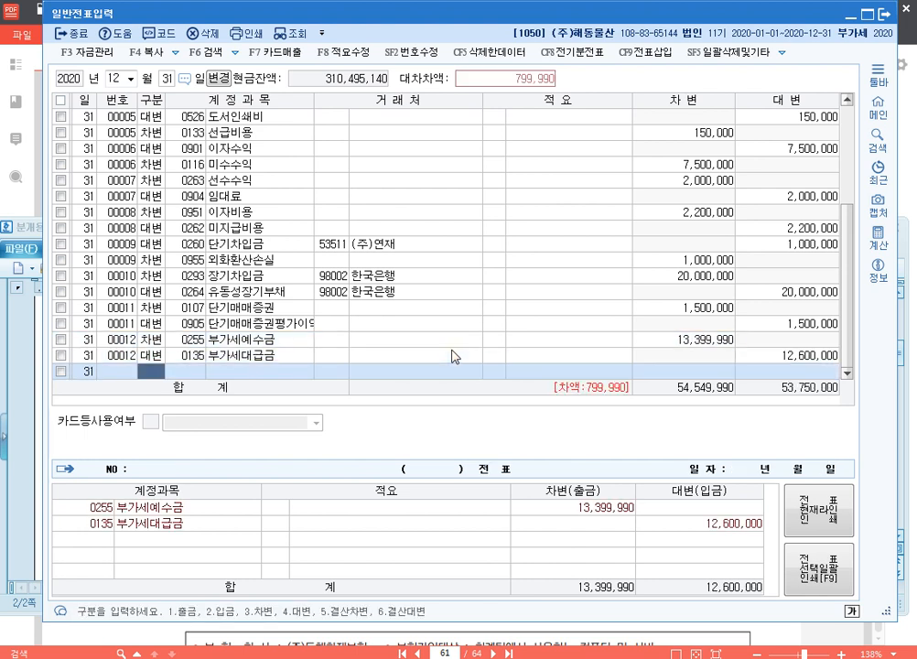
Step: Balance the twelfth voucher with a credit line for 0261 미지급세금 of 799,990
{"action": "type", "text": "4미지"}
{"action": "key", "text": "Return"}
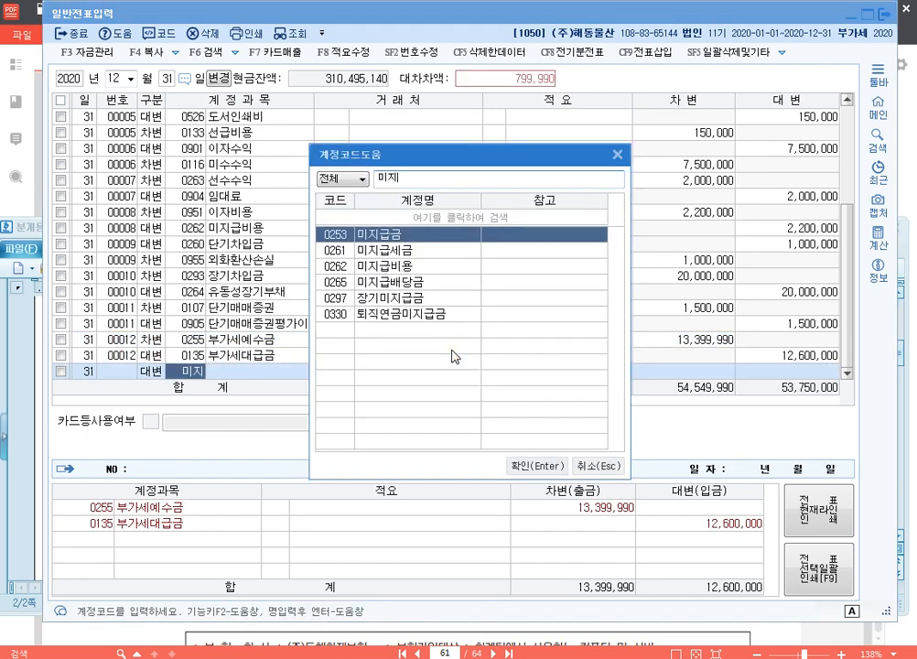
{"action": "key", "text": "Down"}
{"action": "key", "text": "Return"}
{"action": "key", "text": "Return"}
{"action": "key", "text": "Return"}
{"action": "key", "text": "Return"}
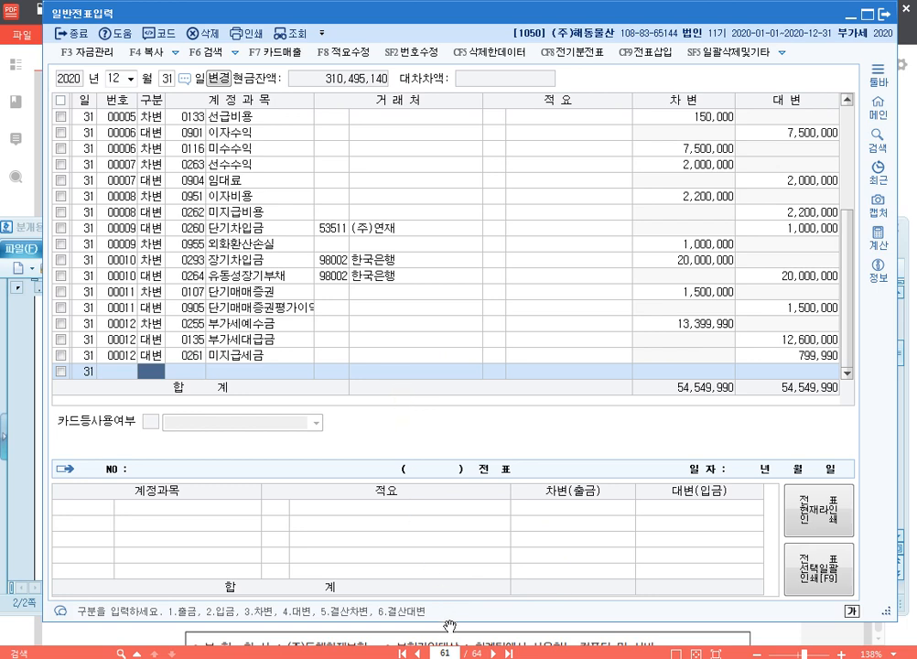
Step: Enlarge the 일반전표입력 window to look over the December 31 vouchers, and close it
{"action": "left_click_drag", "start_coordinate": [447, 620], "coordinate": [447, 657]}
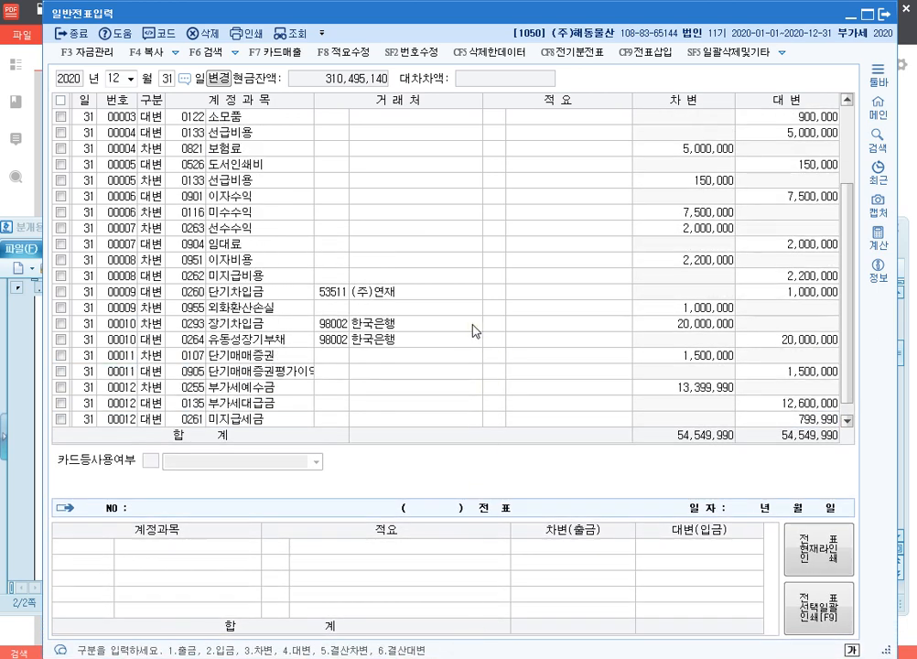
{"action": "scroll", "coordinate": [473, 331], "scroll_direction": "down", "scroll_amount": 1}
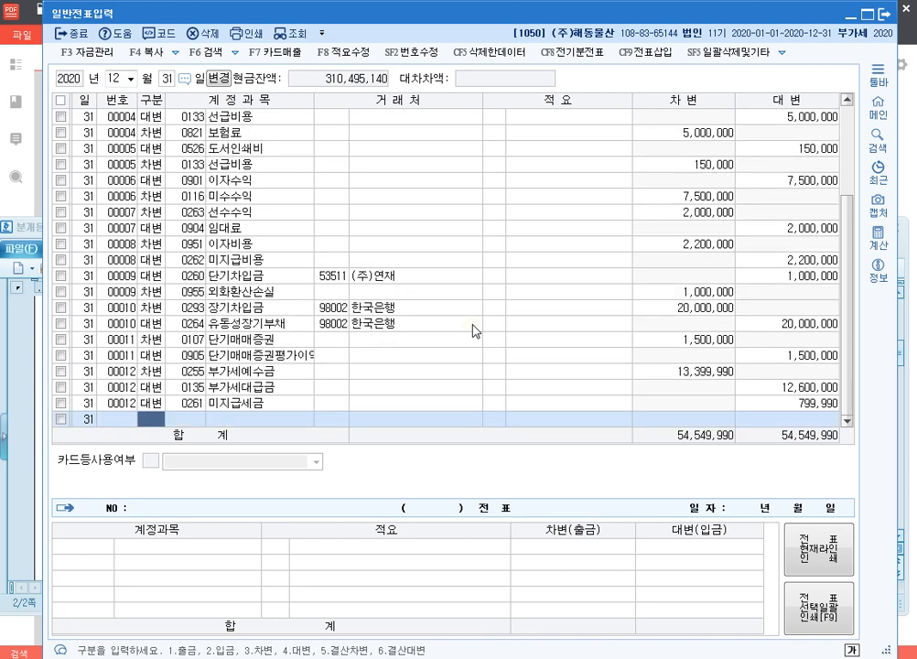
{"action": "scroll", "coordinate": [475, 332], "scroll_direction": "up", "scroll_amount": 1}
{"action": "scroll", "coordinate": [473, 330], "scroll_direction": "down", "scroll_amount": 1}
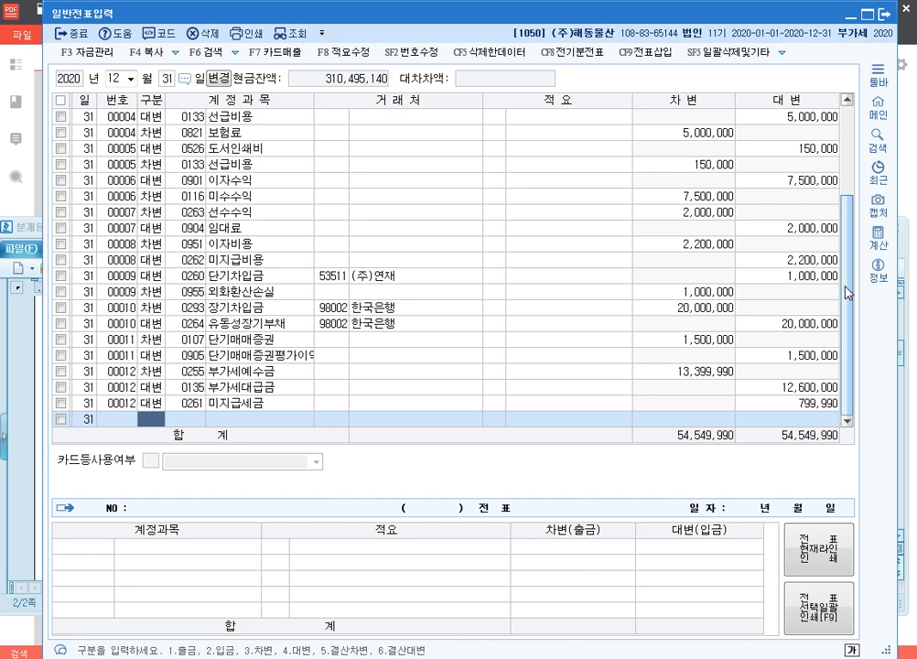
{"action": "left_click", "coordinate": [886, 13]}
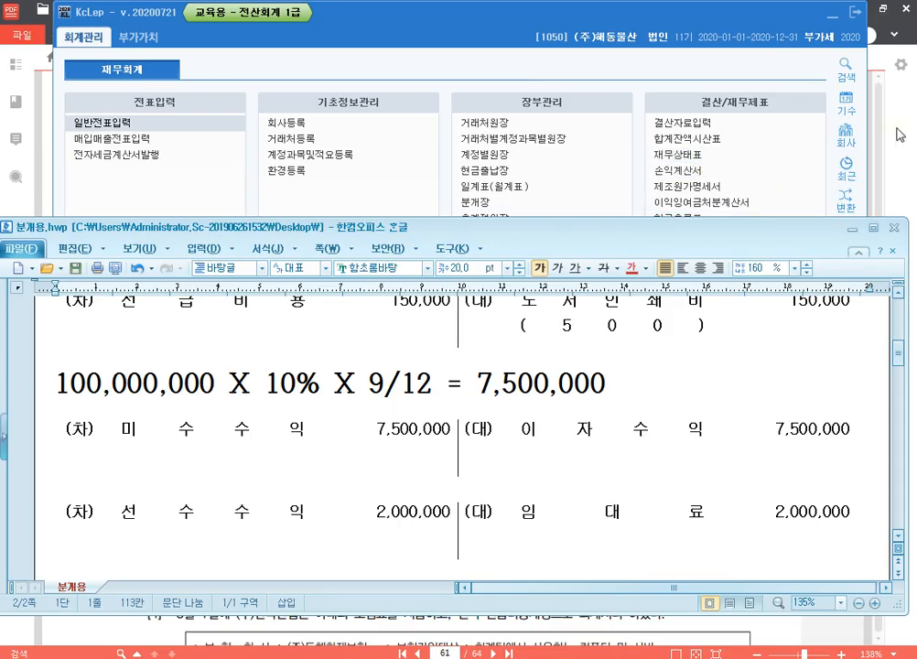
Step: Switch to the exercise PDF in 알PDF and read closing problems 13 to 17 on page 62
{"action": "key", "text": "alt+Tab"}
{"action": "scroll", "coordinate": [596, 341], "scroll_direction": "down", "scroll_amount": 10}
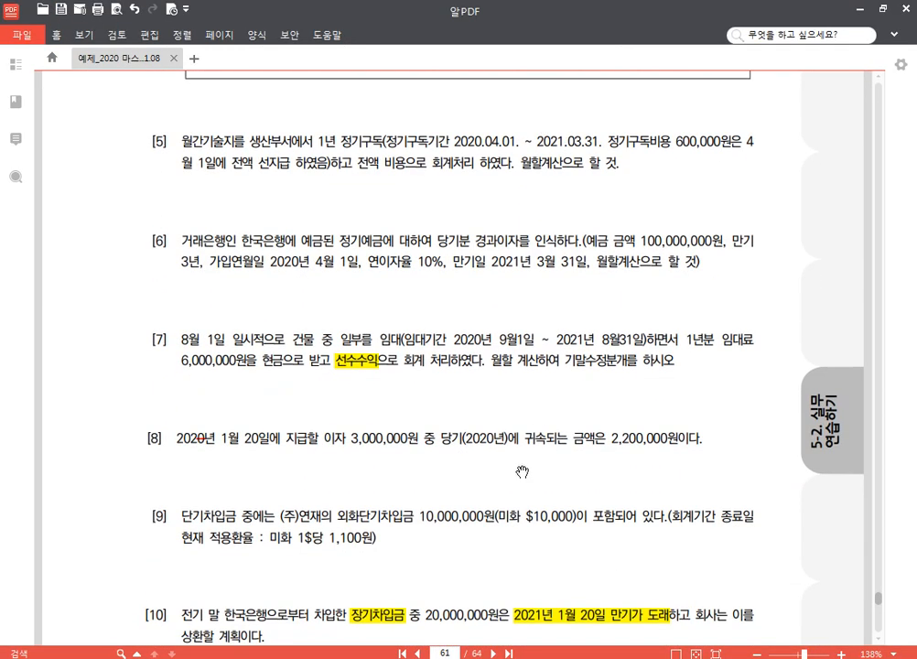
{"action": "scroll", "coordinate": [595, 412], "scroll_direction": "down", "scroll_amount": 8}
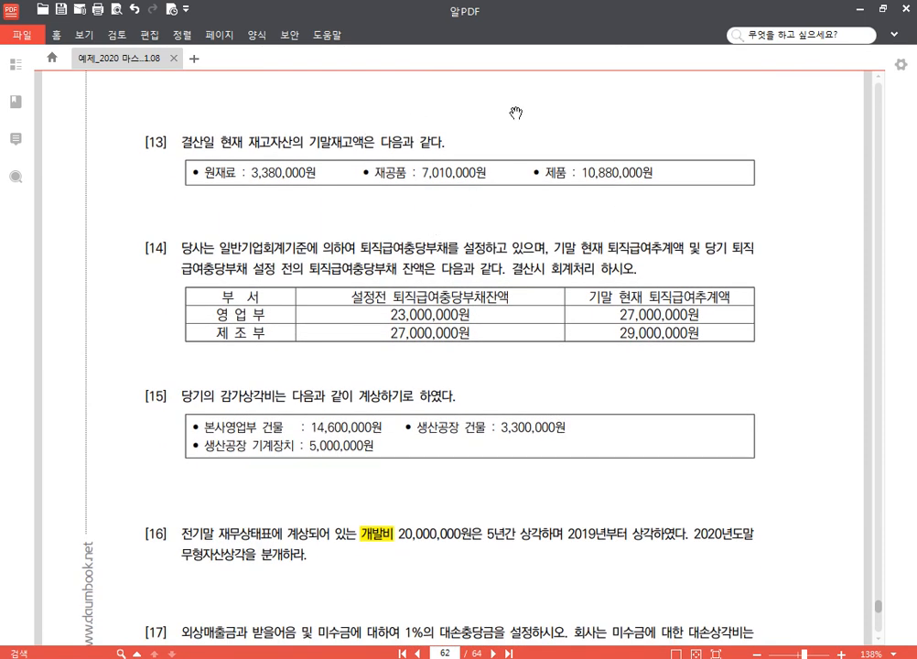
{"action": "scroll", "coordinate": [344, 105], "scroll_direction": "down", "scroll_amount": 1}
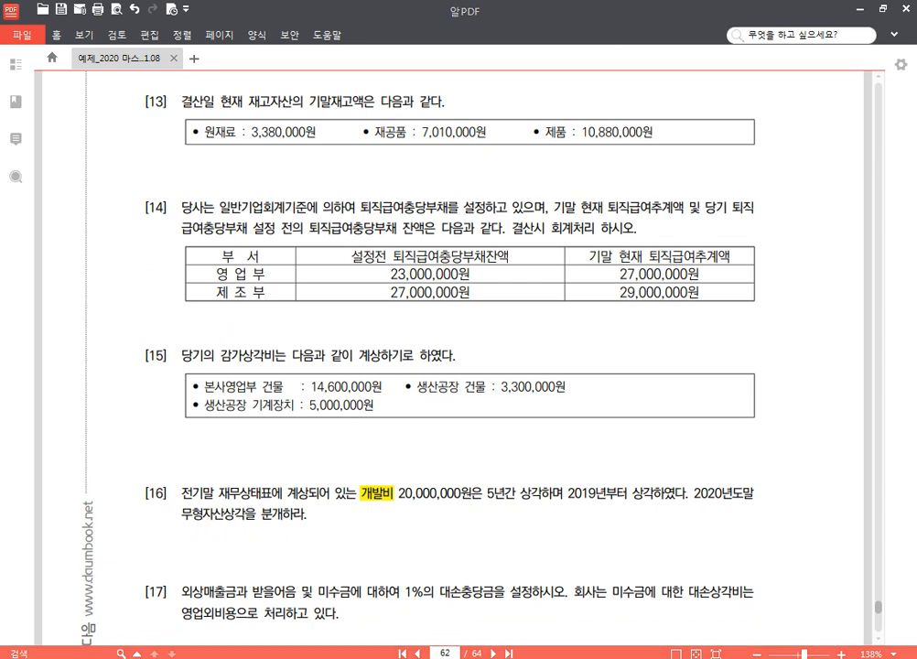
Step: Return to KcLep and open 결산자료입력 for the period January to December 2020
{"action": "key", "text": "alt+Tab"}
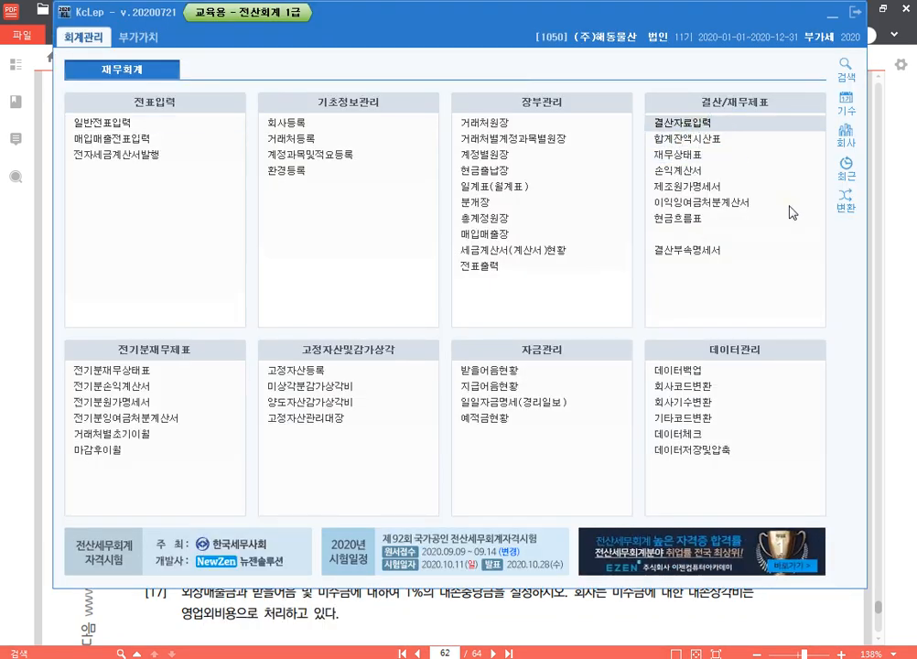
{"action": "type", "text": "01"}
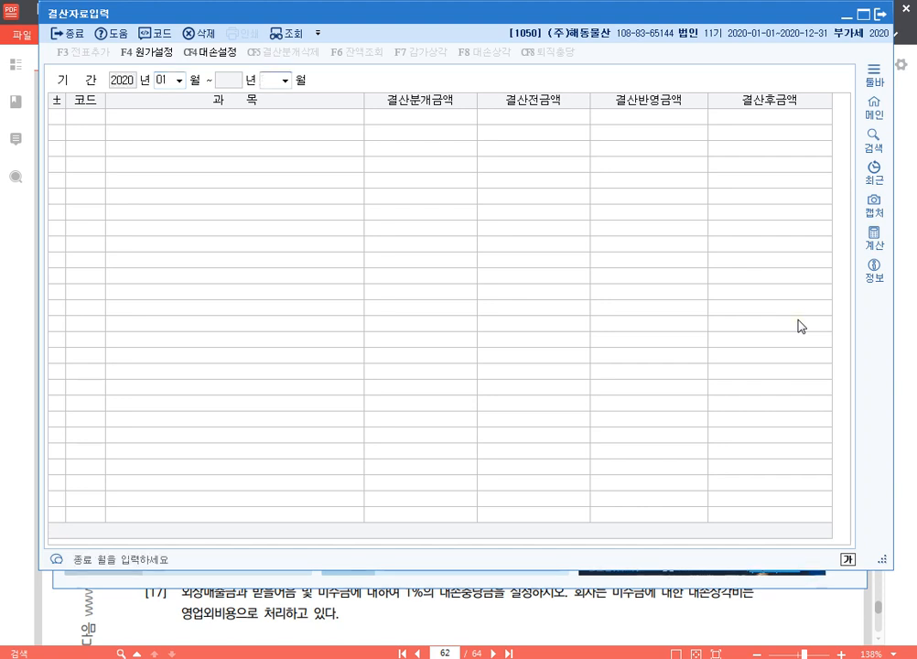
{"action": "type", "text": "12"}
{"action": "key", "text": "Return"}
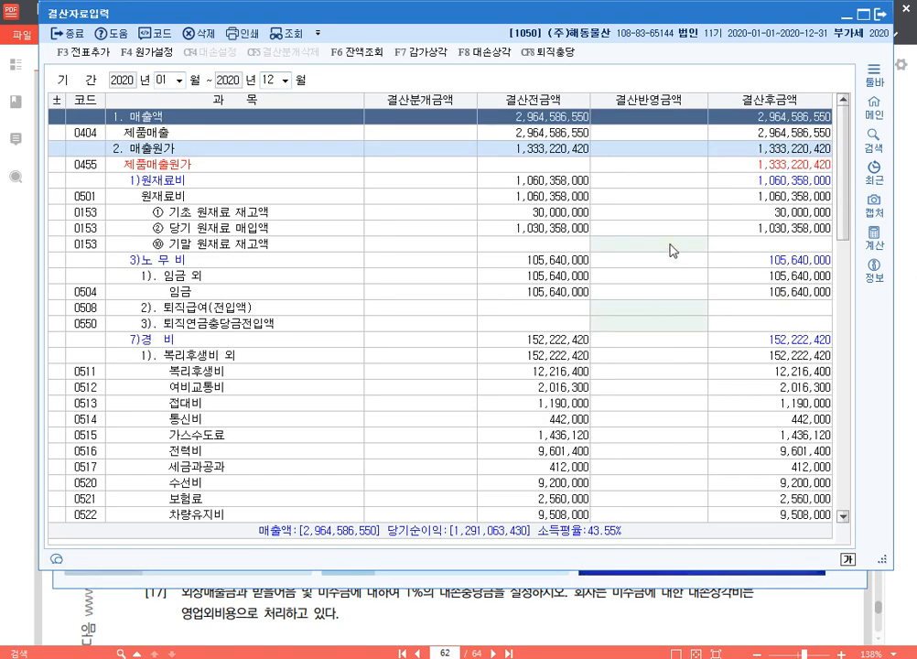
Step: Set the 결산반영금액 of 기말 원재료 재고액 to 3,380,000
{"action": "left_click", "coordinate": [671, 247]}
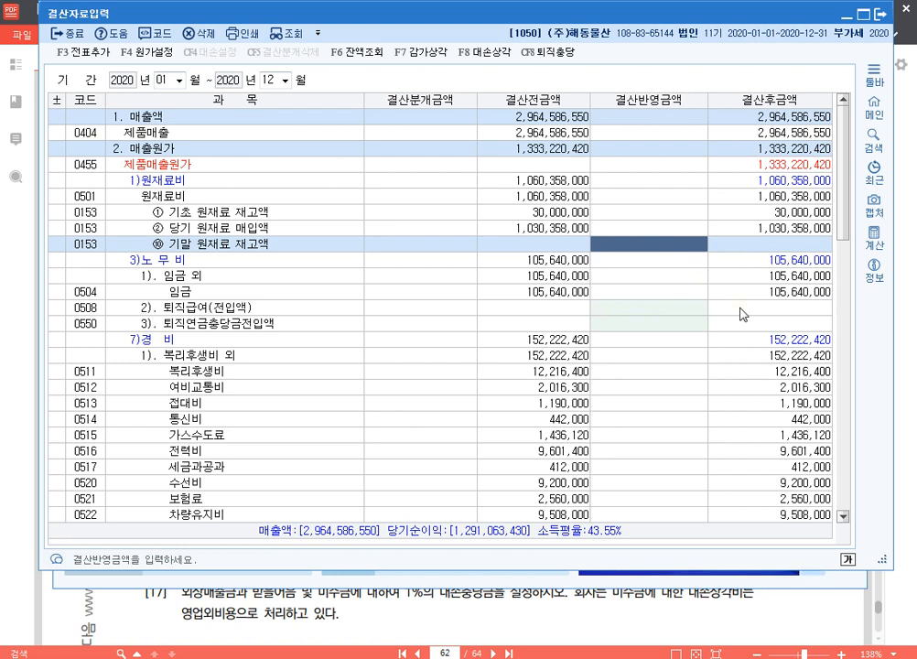
{"action": "type", "text": "3380000"}
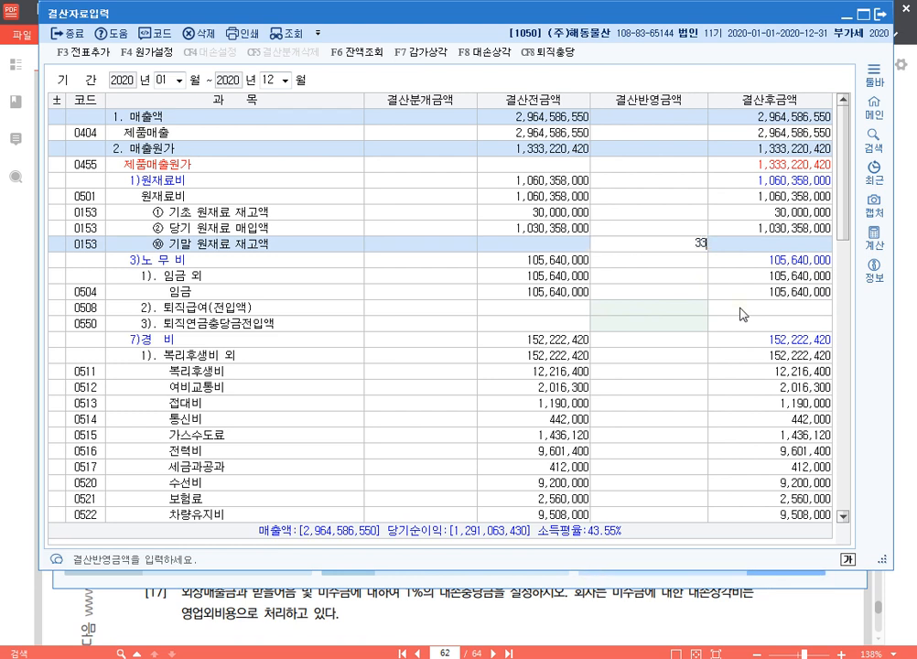
{"action": "key", "text": "Return"}
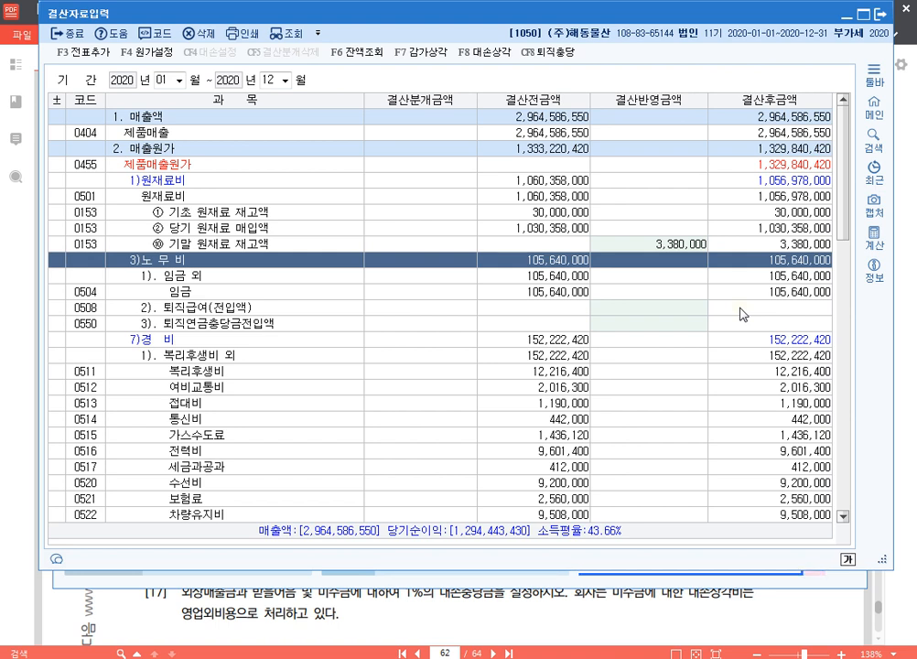
{"action": "left_click", "coordinate": [692, 247]}
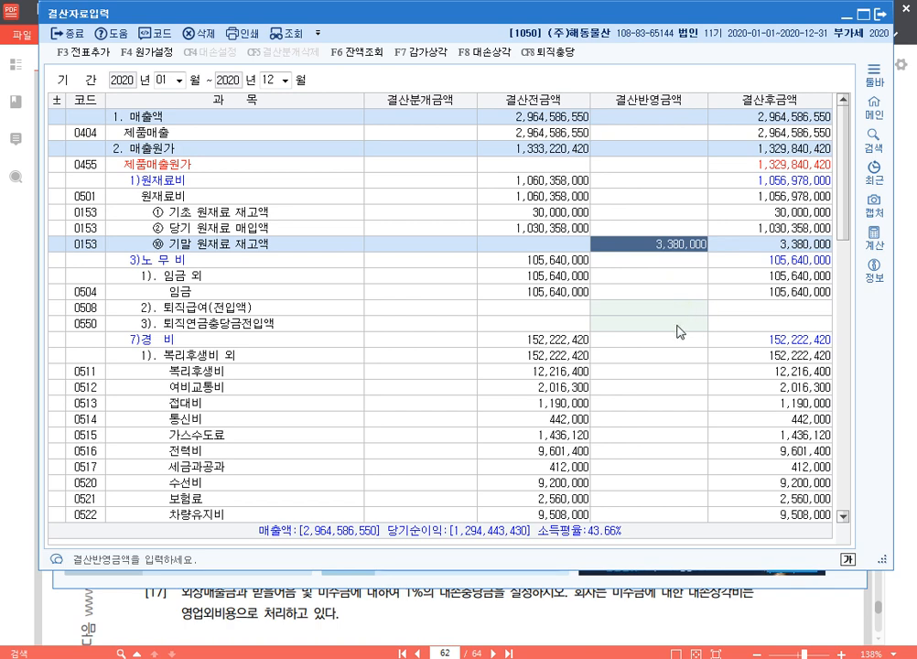
Step: Set the 결산반영금액 of 기말 재공품 재고액 to 7,010,000
{"action": "scroll", "coordinate": [661, 375], "scroll_direction": "down", "scroll_amount": 6}
{"action": "scroll", "coordinate": [664, 379], "scroll_direction": "down", "scroll_amount": 3}
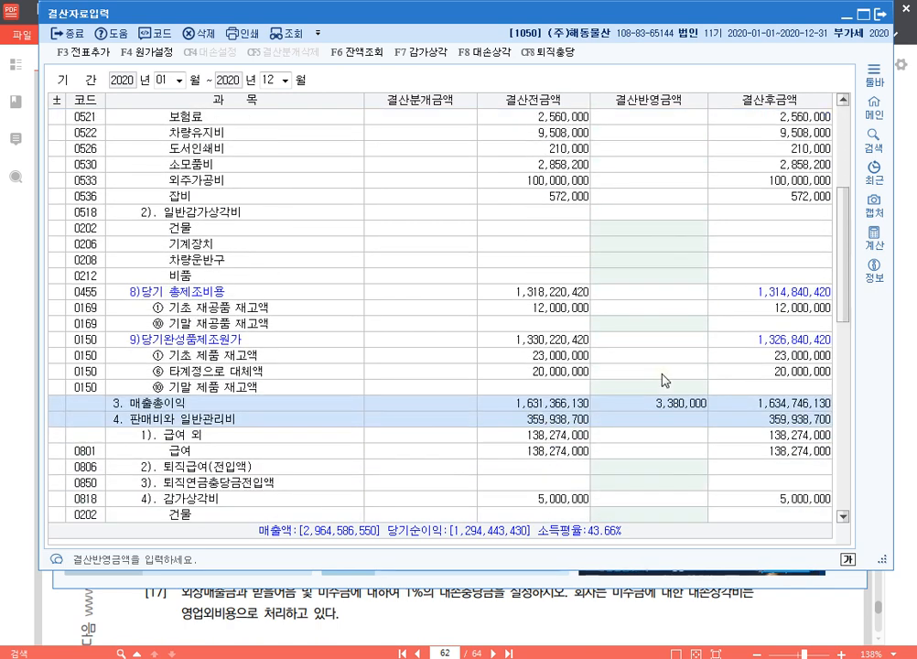
{"action": "left_click", "coordinate": [665, 276]}
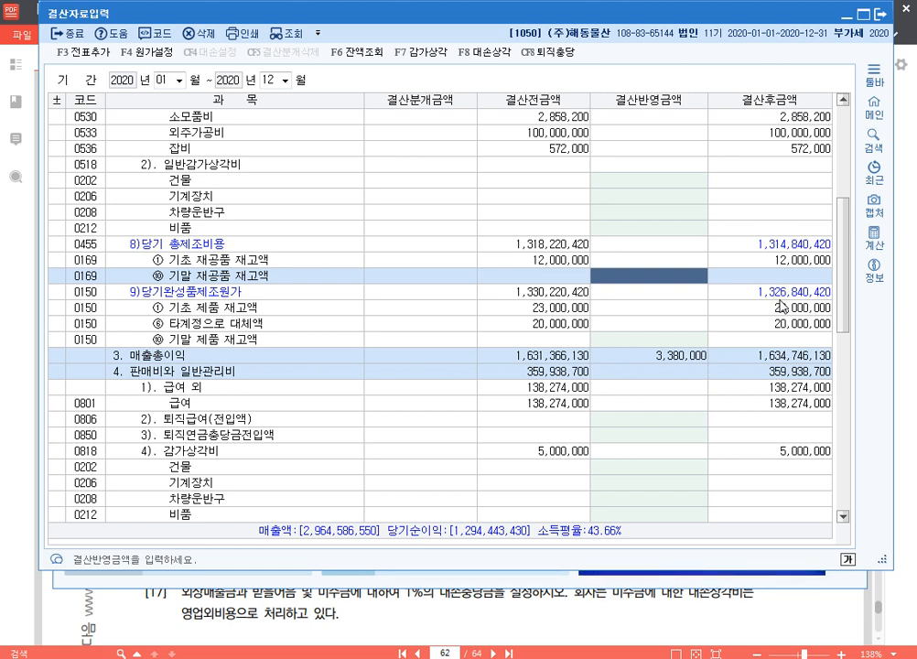
{"action": "type", "text": "7,010,000"}
{"action": "key", "text": "Return"}
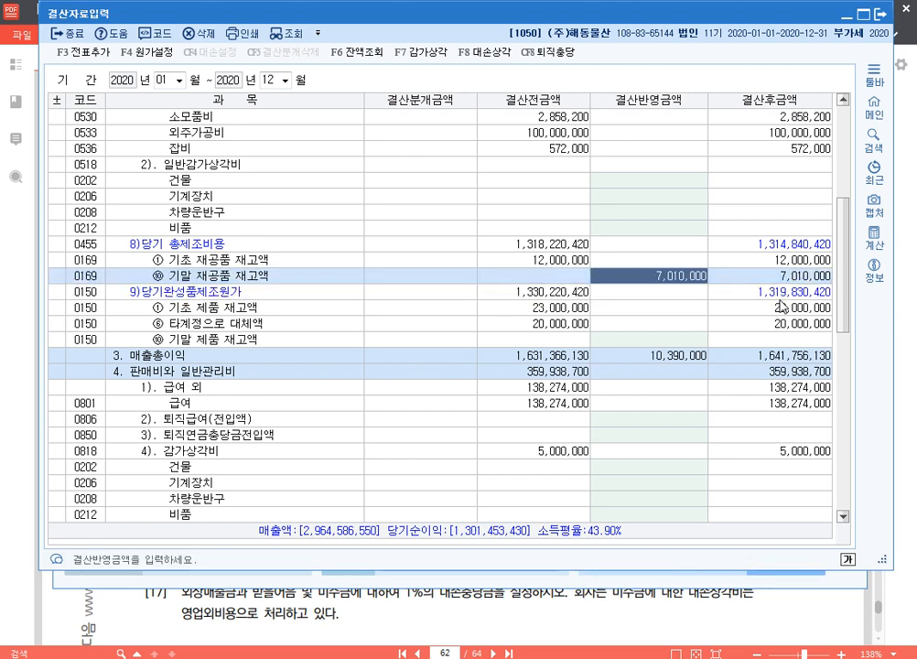
Step: Set the 결산반영금액 of 기말 제품 재고액 to 10,880,000
{"action": "key", "text": "Down"}
{"action": "key", "text": "Down"}
{"action": "key", "text": "Down"}
{"action": "key", "text": "Down"}
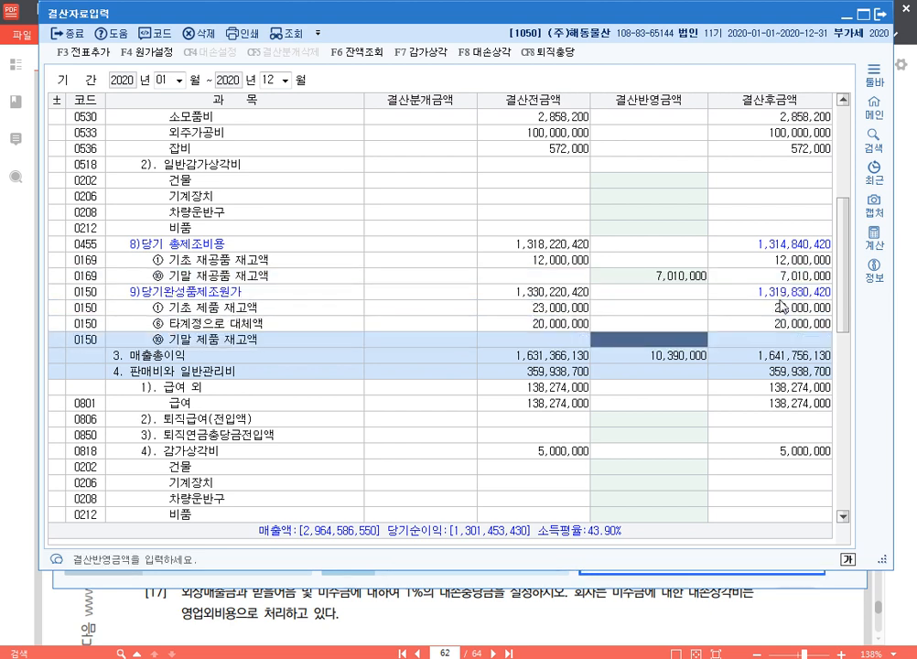
{"action": "type", "text": "10"}
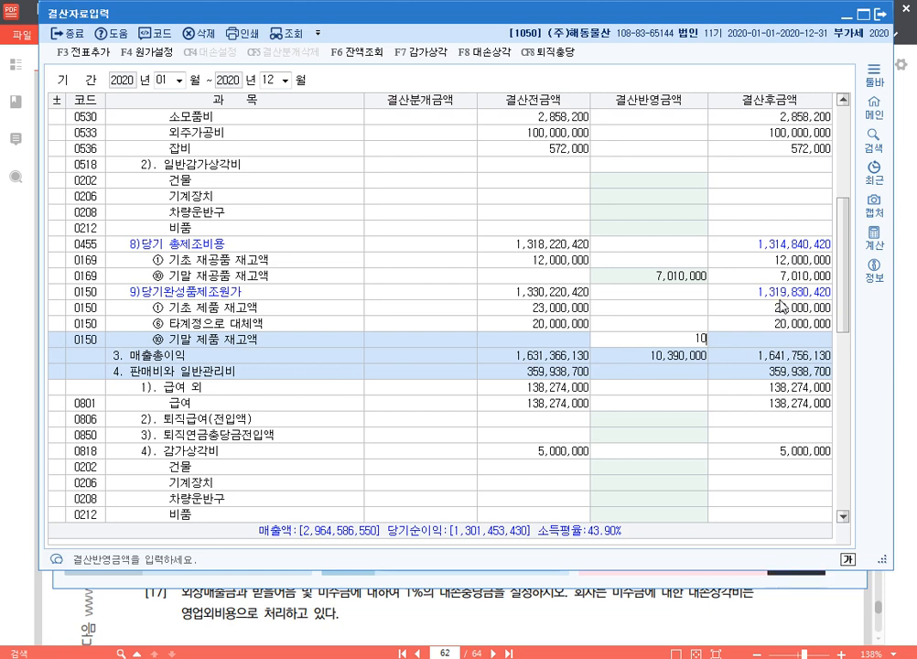
{"action": "type", "text": ",880,000"}
{"action": "key", "text": "Return"}
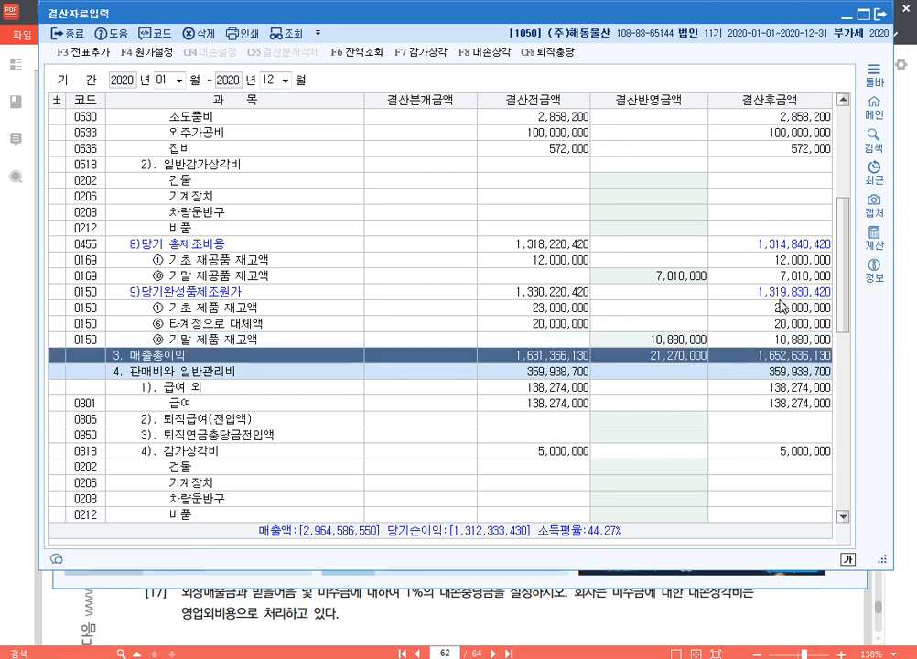
{"action": "key", "text": "Up"}
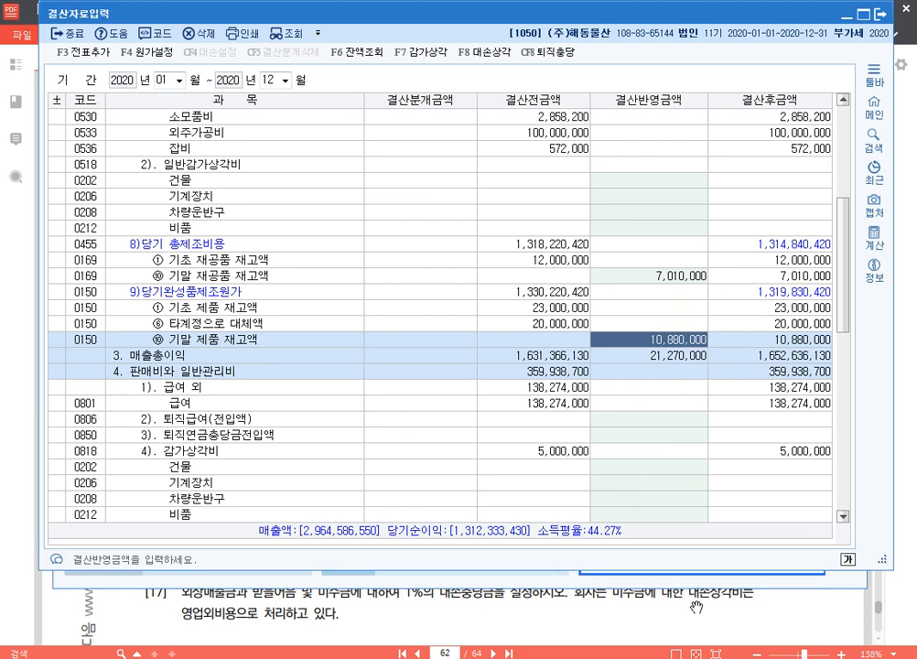
Step: Check problem 14 in the 알PDF exercise, return to KcLep and set the 결산반영금액 of 0806 퇴직급여(전입액) to 4,000,000
{"action": "left_click", "coordinate": [697, 606]}
{"action": "scroll", "coordinate": [550, 422], "scroll_direction": "down", "scroll_amount": 1}
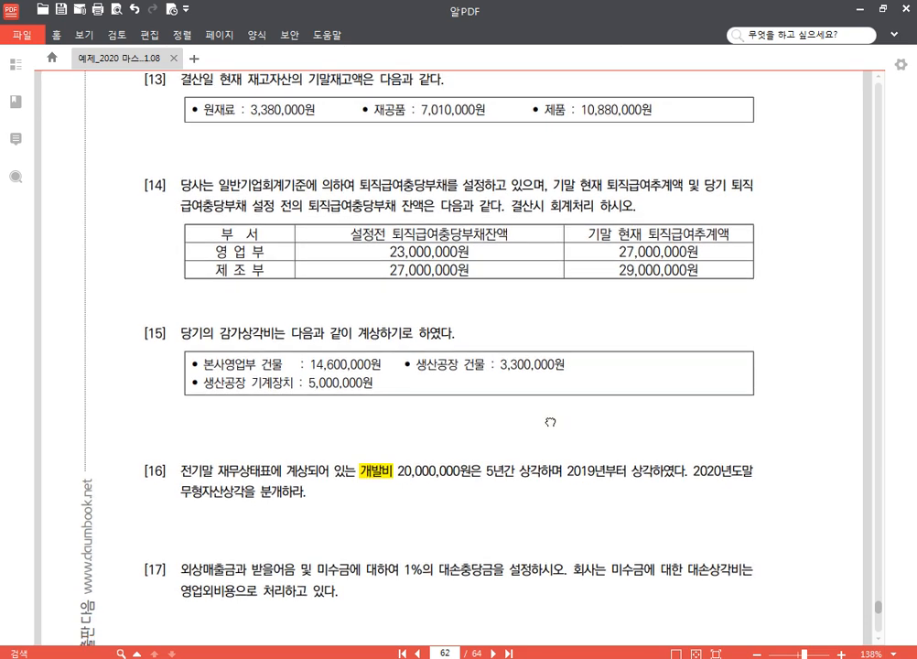
{"action": "scroll", "coordinate": [550, 422], "scroll_direction": "down", "scroll_amount": 1}
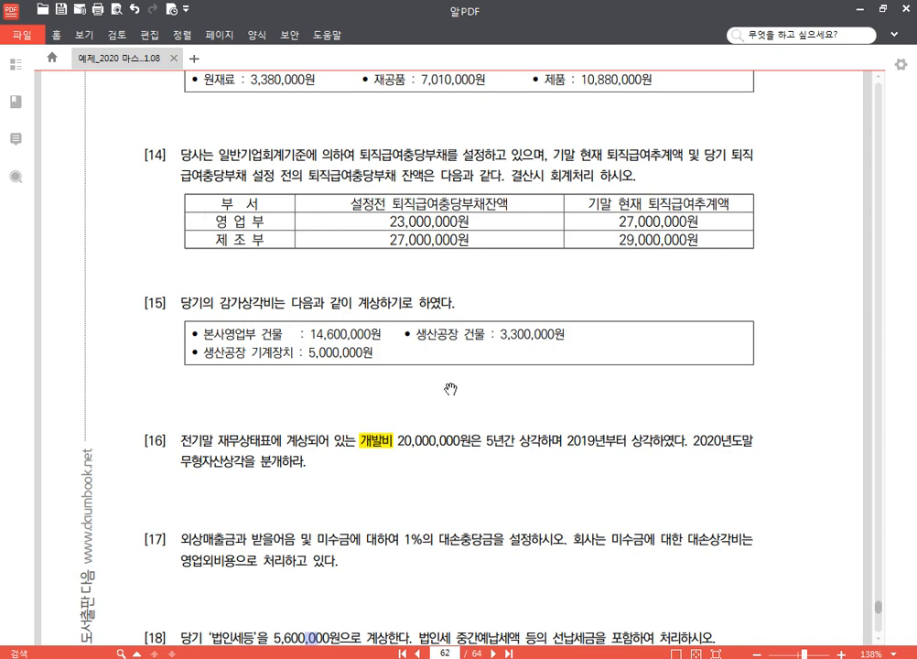
{"action": "key", "text": "alt+Tab"}
{"action": "key", "text": "Return"}
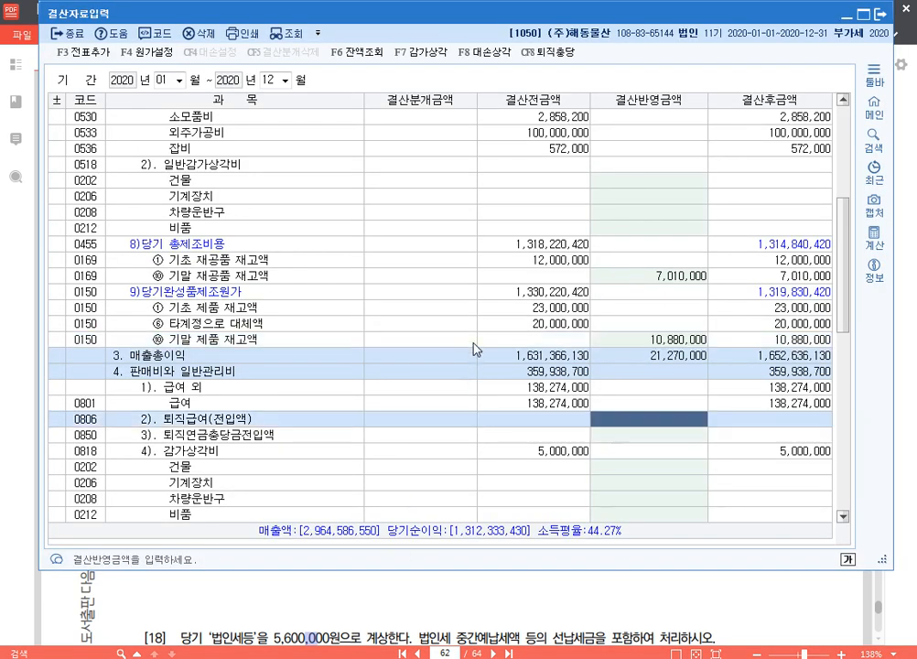
{"action": "scroll", "coordinate": [477, 431], "scroll_direction": "down", "scroll_amount": 2}
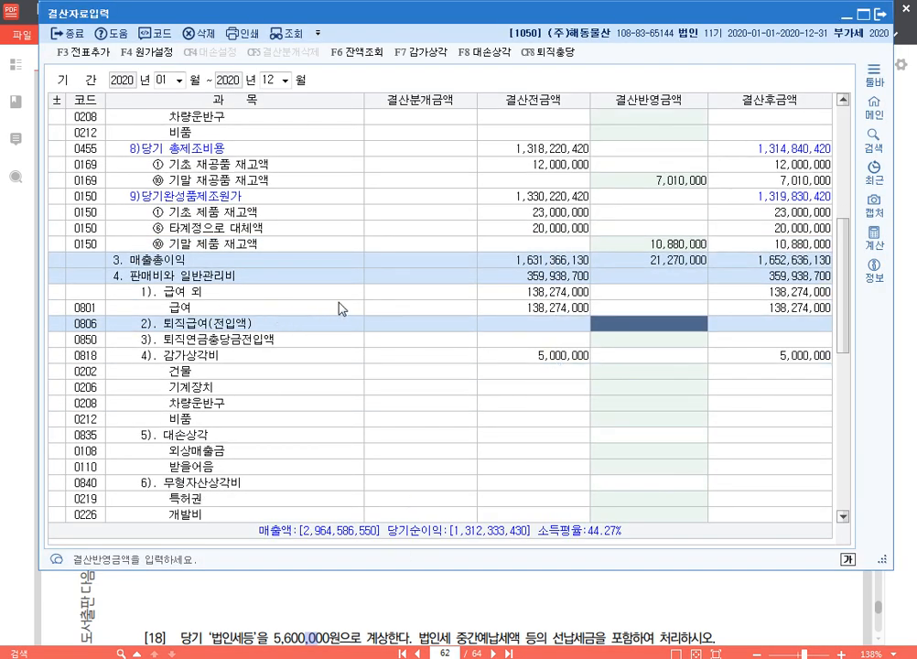
{"action": "type", "text": "4000000"}
{"action": "key", "text": "Return"}
{"action": "left_click", "coordinate": [643, 327]}
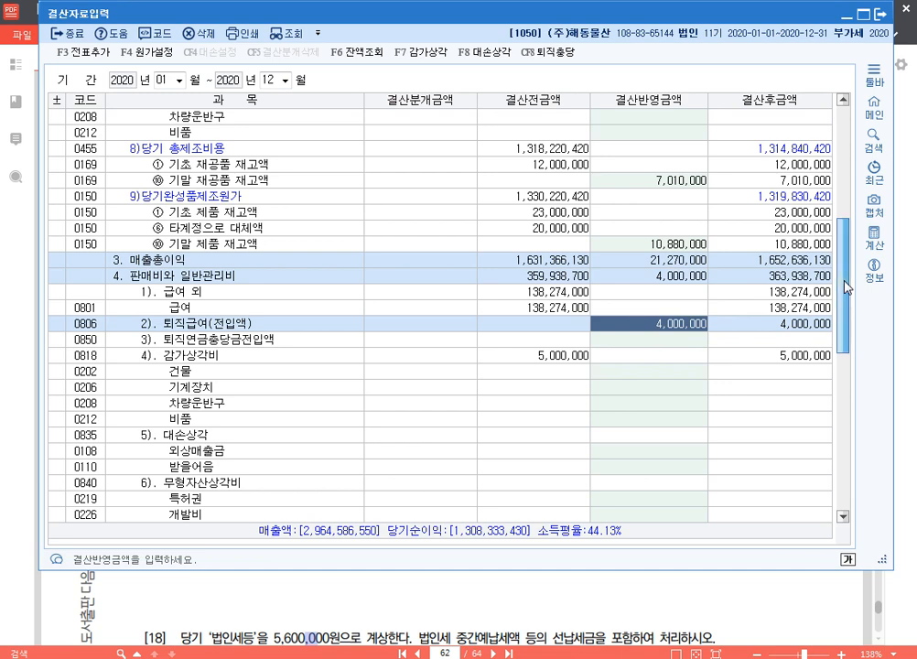
Step: Set the 결산반영금액 of 0508 퇴직급여(전입액) under 노무비 to 2,000,000
{"action": "scroll", "coordinate": [842, 282], "scroll_direction": "up", "scroll_amount": 9}
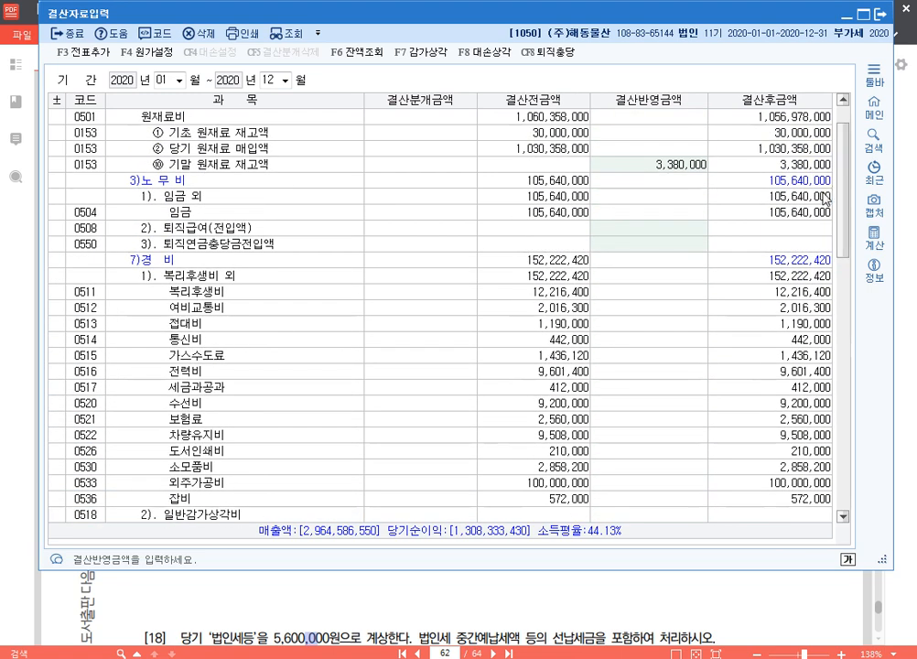
{"action": "left_click", "coordinate": [671, 229]}
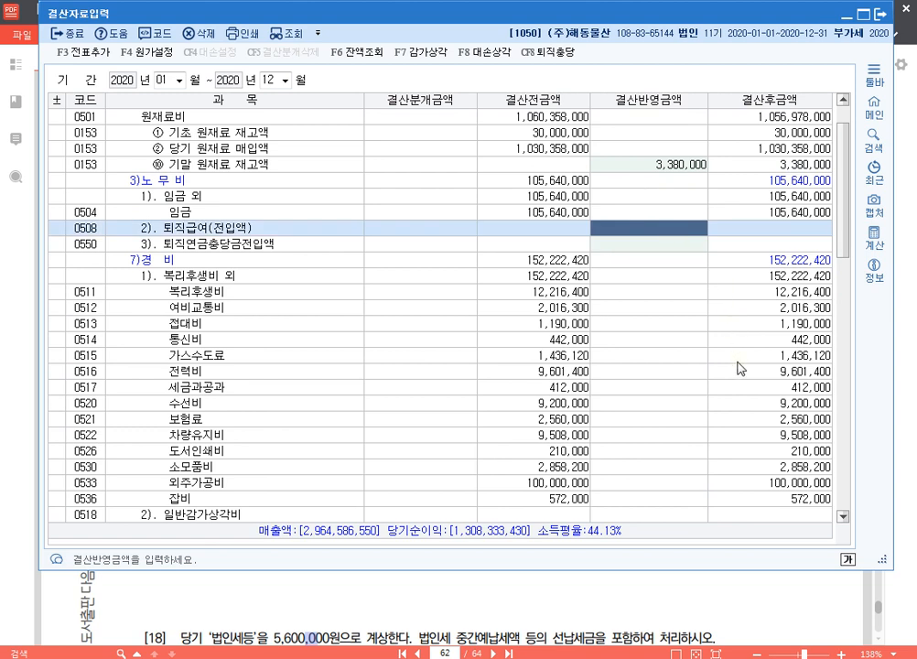
{"action": "type", "text": "2000000"}
{"action": "key", "text": "Return"}
{"action": "key", "text": "Up"}
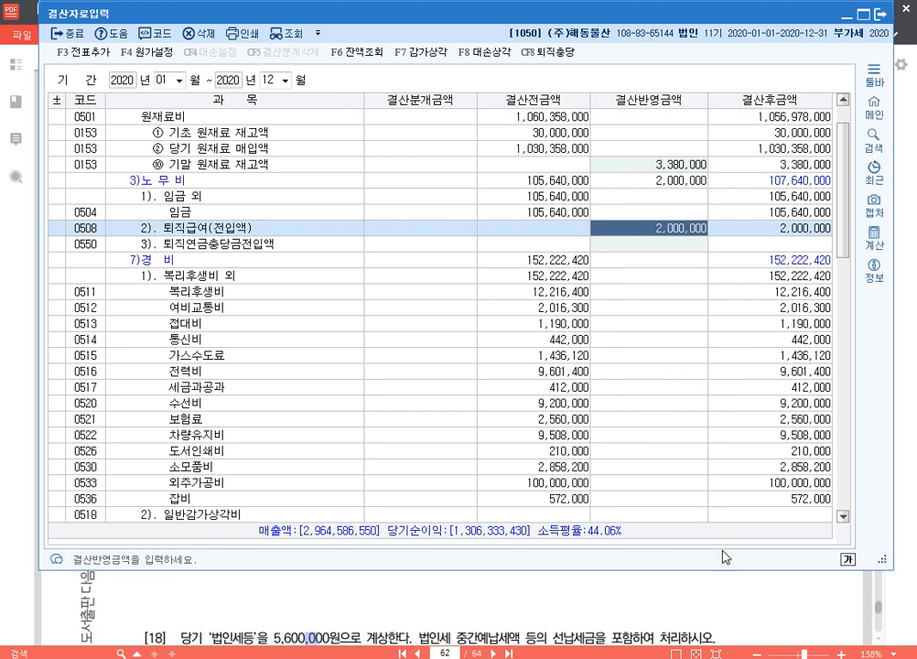
Step: Check problem 15 in the 알PDF exercise, return to KcLep and set the 건물 amount under 0818 감가상각비 to 14,600,000
{"action": "left_click", "coordinate": [708, 610]}
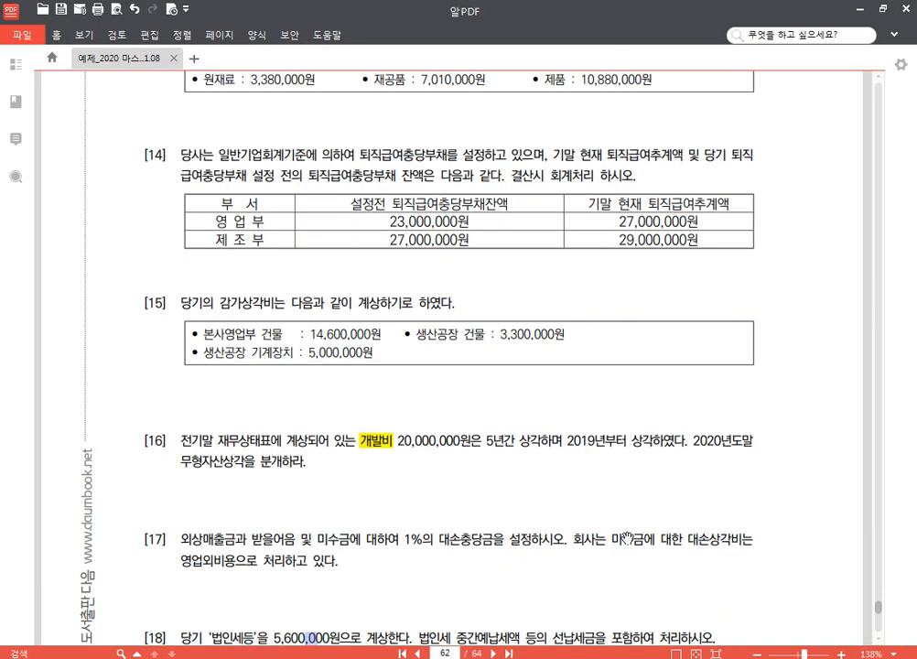
{"action": "scroll", "coordinate": [678, 590], "scroll_direction": "down", "scroll_amount": 3}
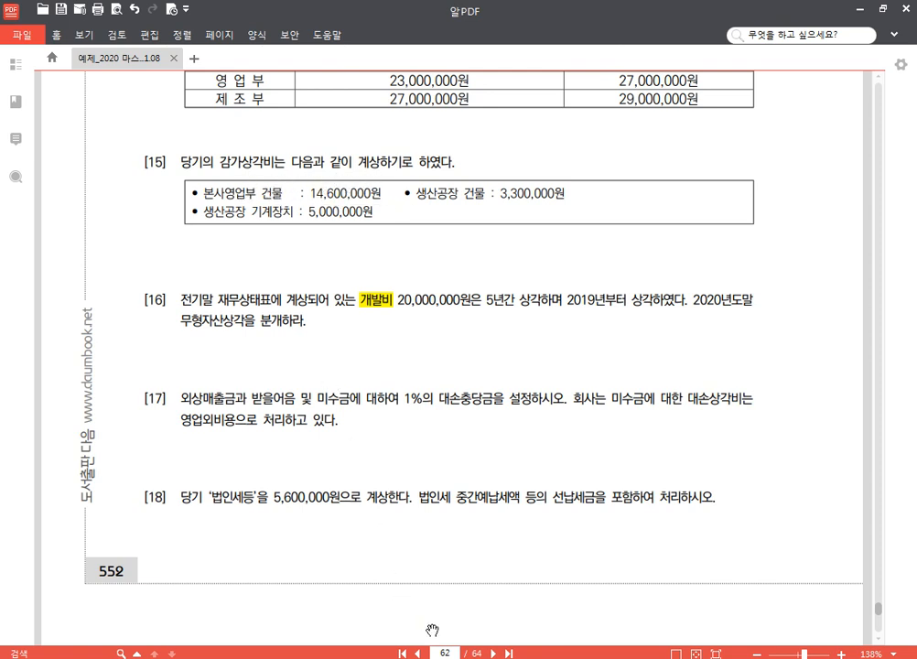
{"action": "mouse_move", "coordinate": [369, 658]}
{"action": "left_click", "coordinate": [370, 586]}
{"action": "scroll", "coordinate": [403, 330], "scroll_direction": "down", "scroll_amount": 10}
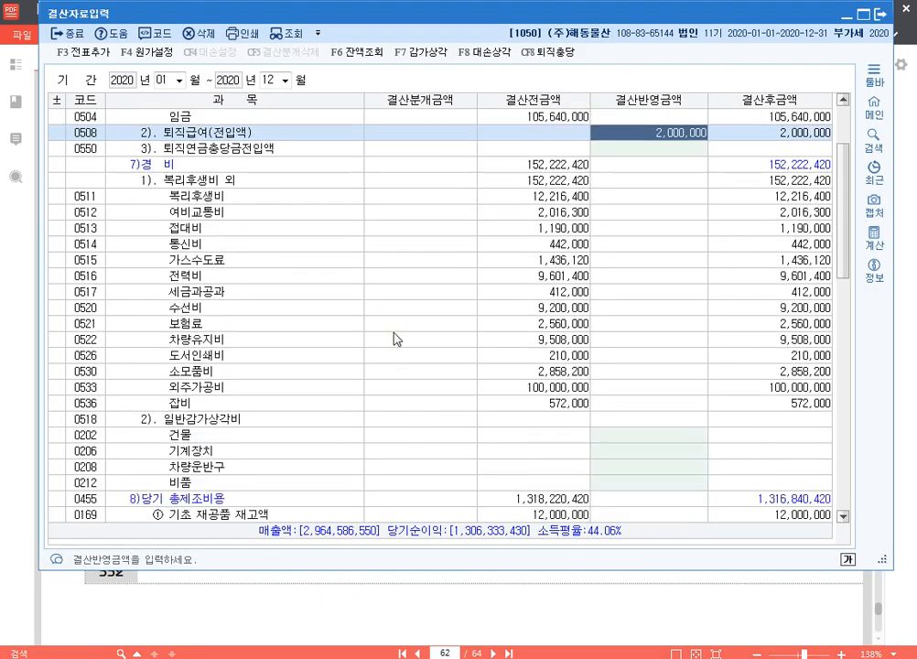
{"action": "left_click", "coordinate": [419, 245]}
{"action": "scroll", "coordinate": [470, 262], "scroll_direction": "down", "scroll_amount": 1}
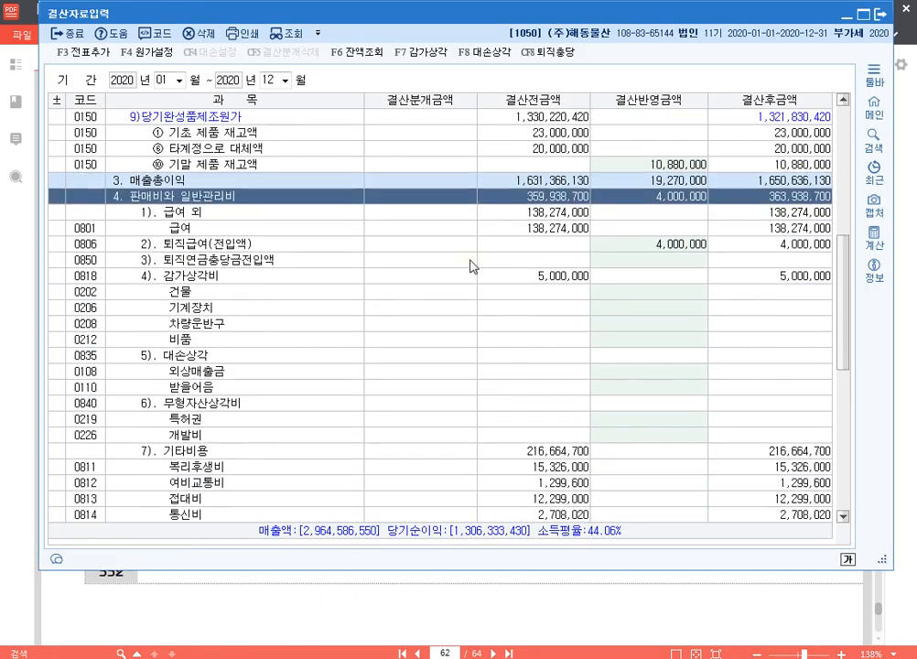
{"action": "left_click", "coordinate": [354, 282]}
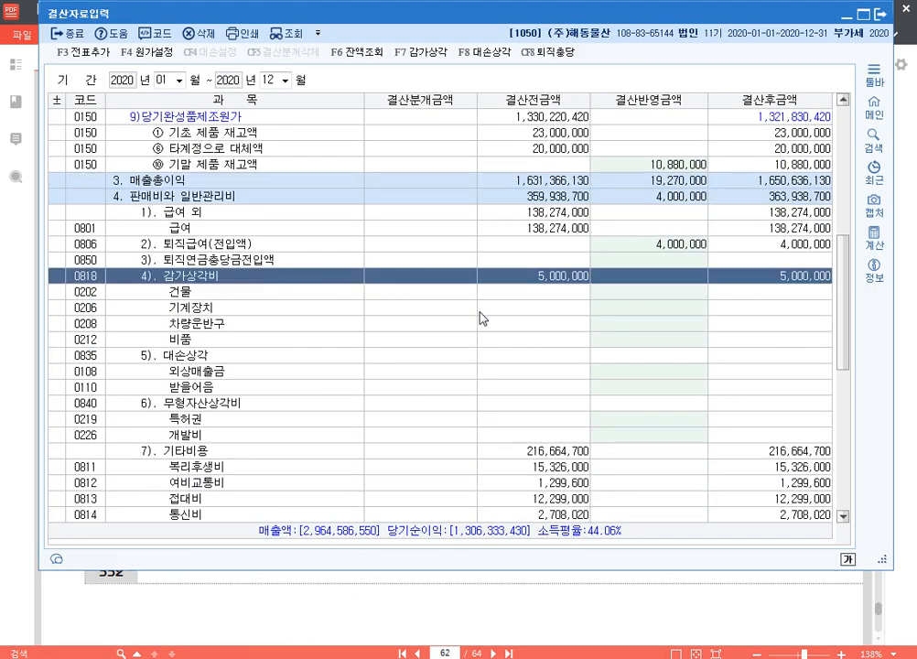
{"action": "left_click", "coordinate": [652, 294]}
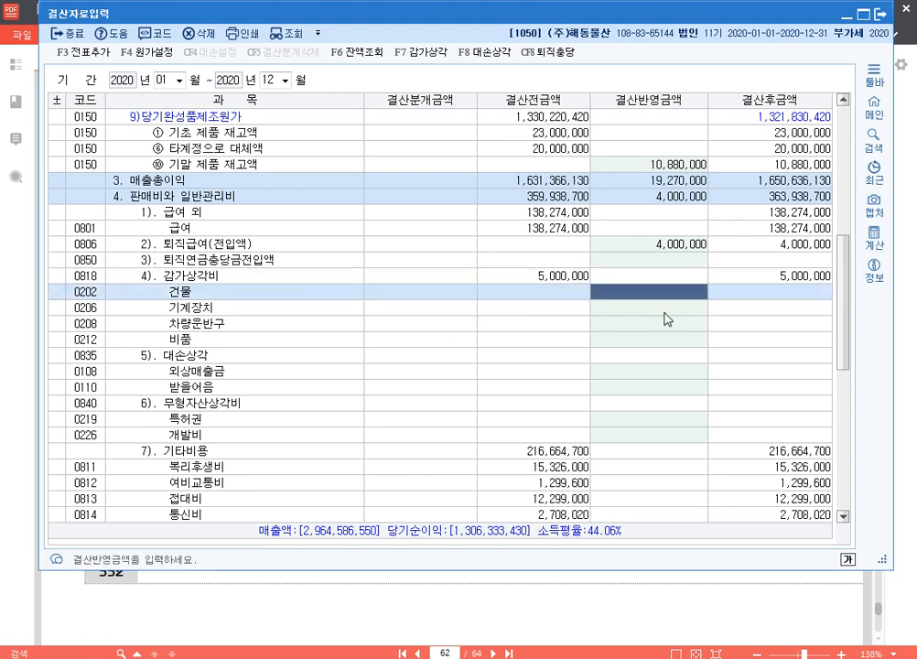
{"action": "type", "text": "14600000"}
{"action": "key", "text": "Return"}
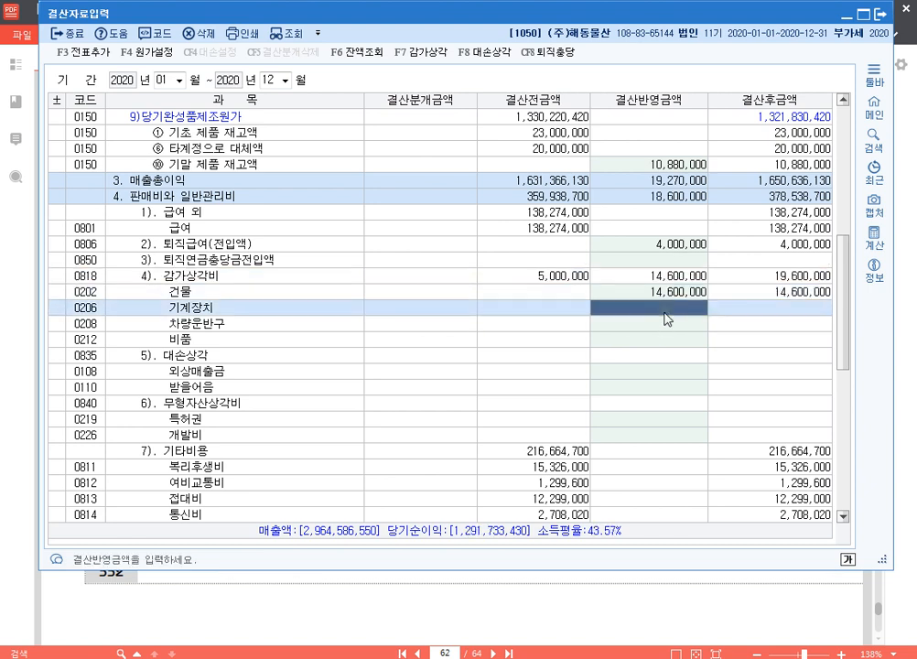
{"action": "key", "text": "Up"}
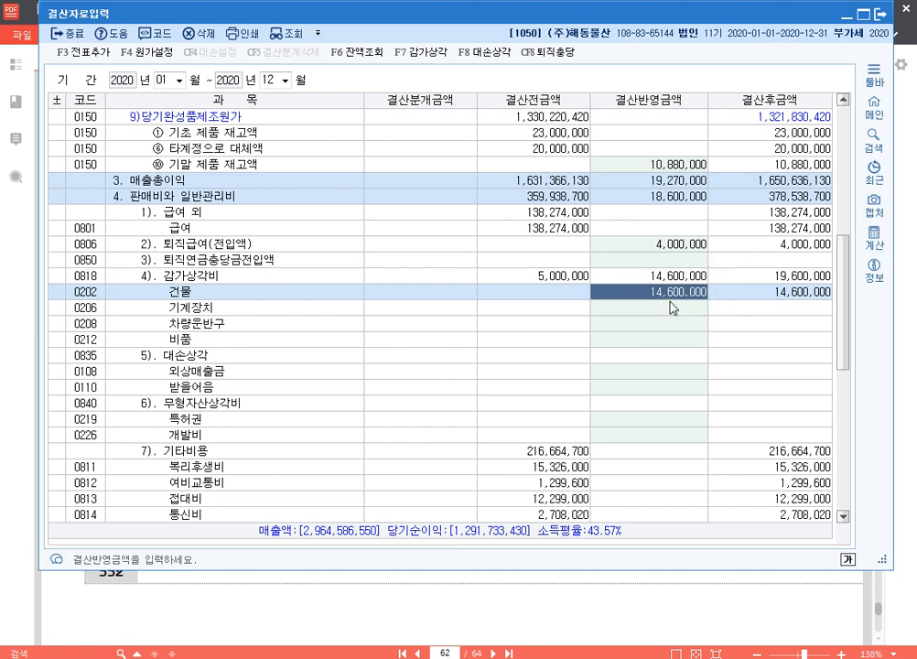
Step: Under 0518 일반감가상각비, set the 결산반영금액 of 건물 to 3,300,000 and of 기계장치 to 5,000,000
{"action": "left_click_drag", "start_coordinate": [841, 330], "coordinate": [842, 277]}
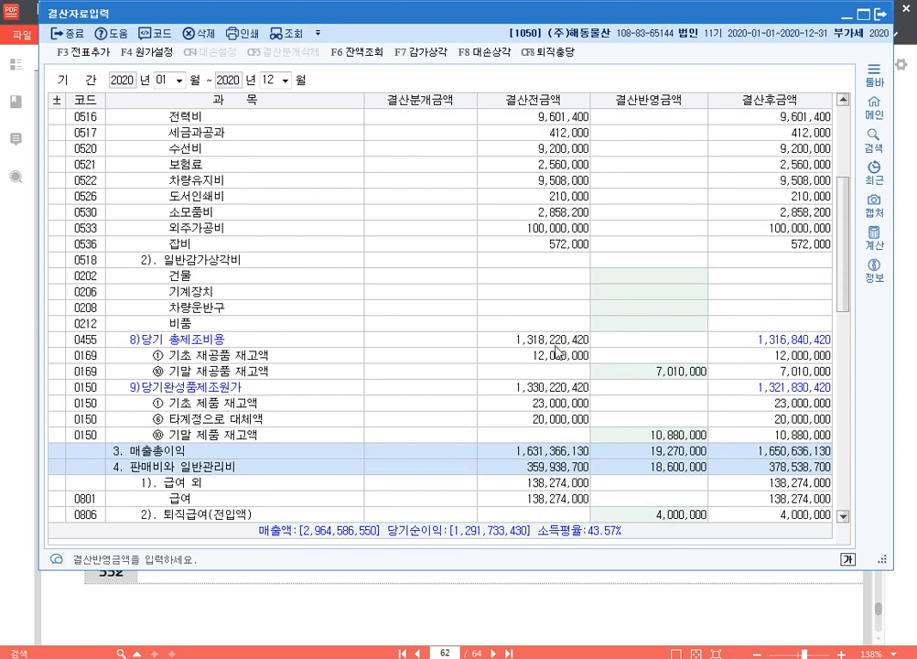
{"action": "left_click", "coordinate": [371, 260]}
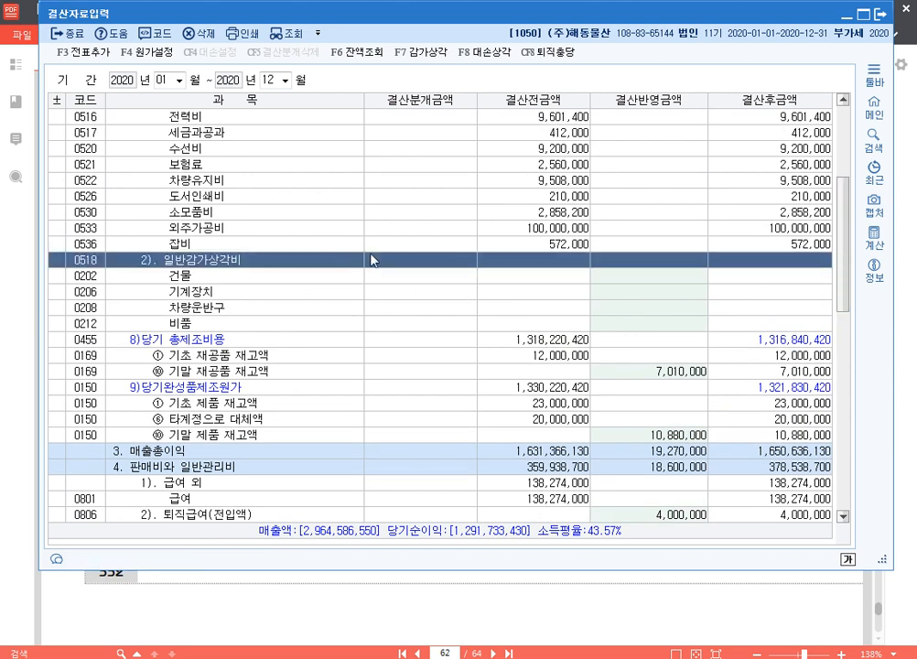
{"action": "left_click", "coordinate": [652, 277]}
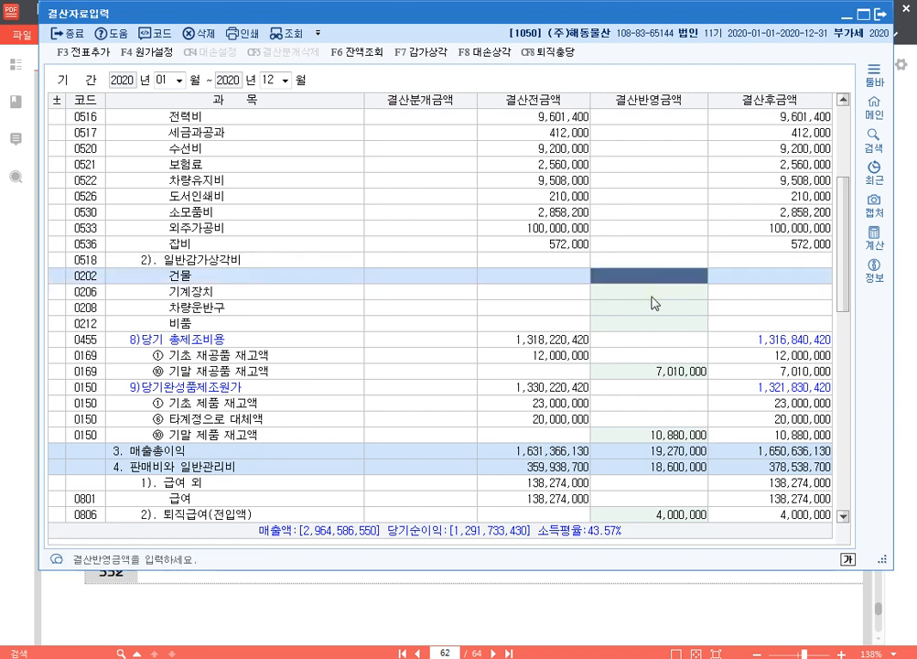
{"action": "type", "text": "3300000"}
{"action": "key", "text": "Return"}
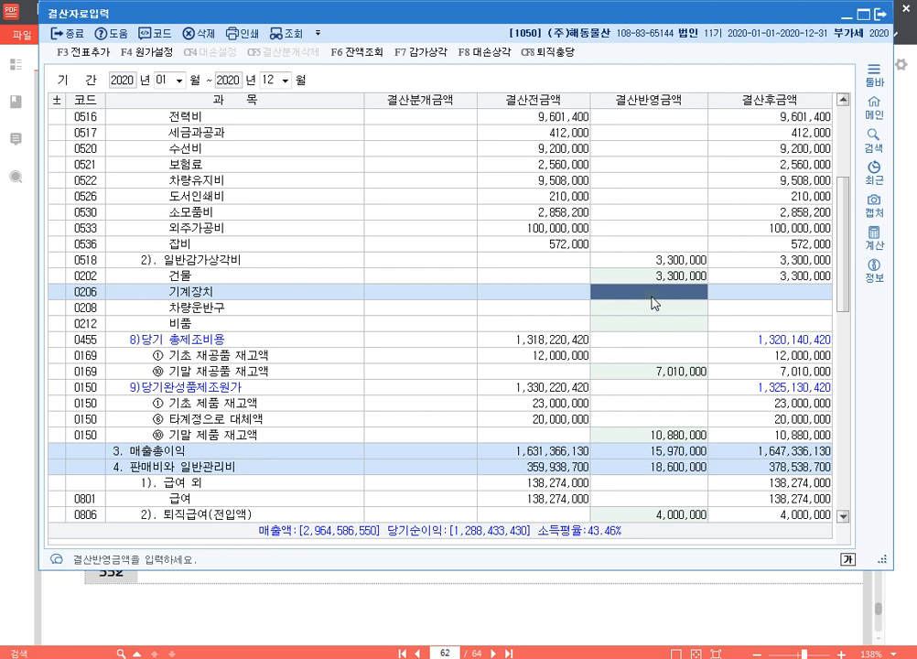
{"action": "type", "text": "5000000"}
{"action": "key", "text": "Return"}
{"action": "left_click", "coordinate": [652, 292]}
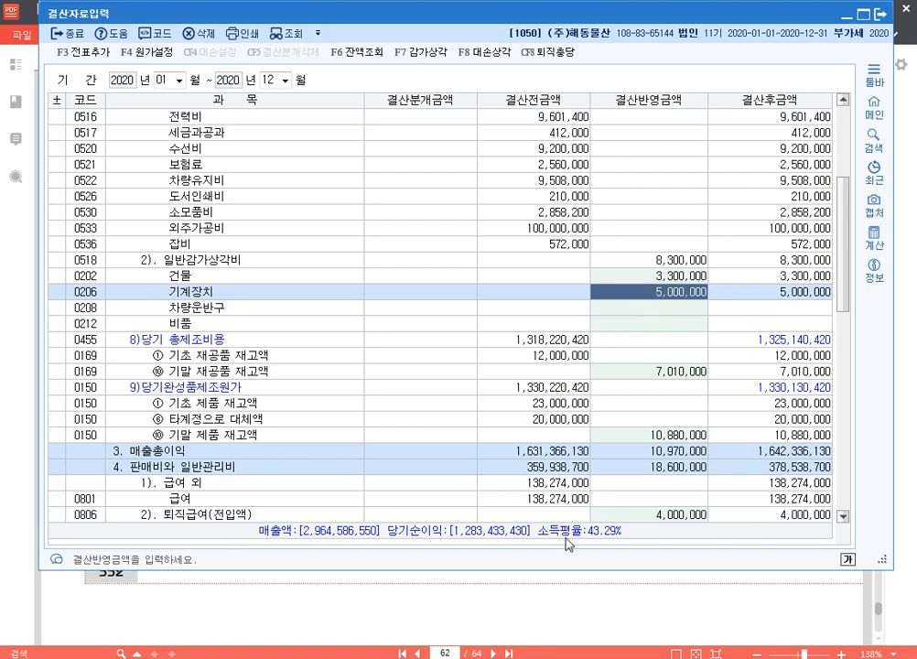
Step: Check problem 16 in the 알PDF exercise, return to KcLep and set the 개발비 amount under 0840 무형자산상각비 to 5,000,000
{"action": "left_click", "coordinate": [597, 615]}
{"action": "left_click_drag", "start_coordinate": [426, 523], "coordinate": [422, 457]}
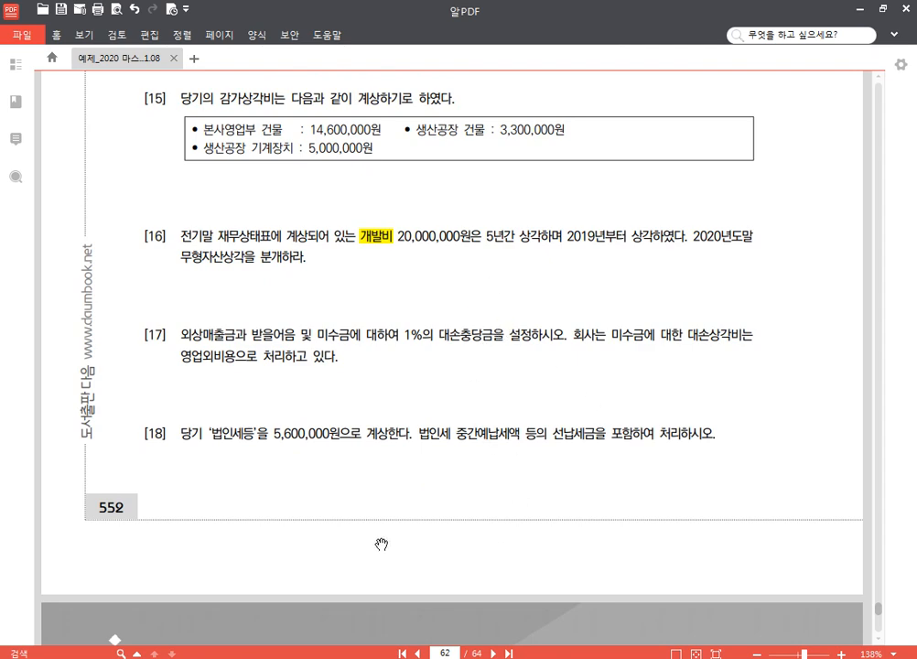
{"action": "left_click", "coordinate": [307, 658]}
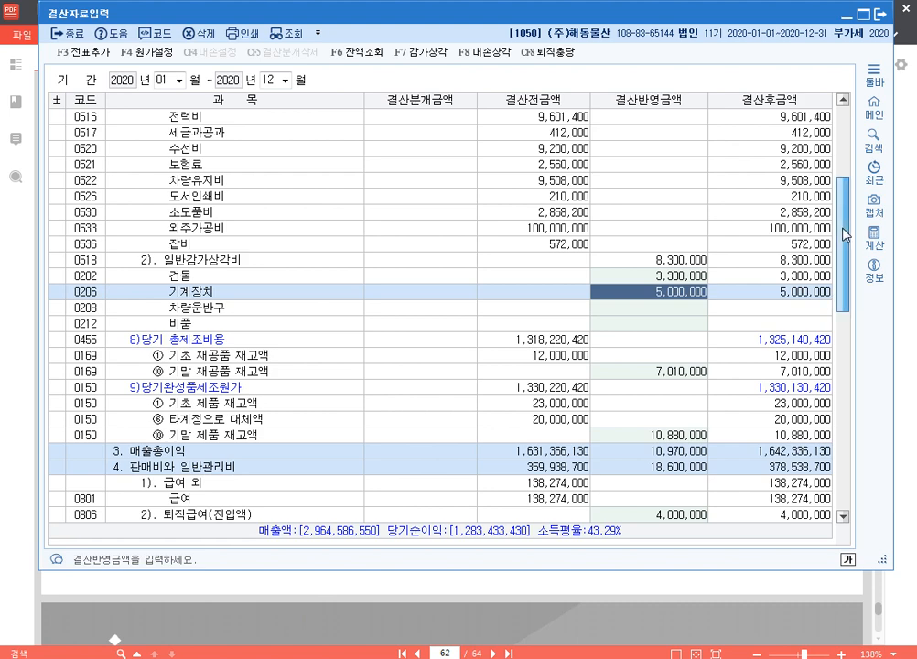
{"action": "left_click_drag", "start_coordinate": [841, 233], "coordinate": [839, 307]}
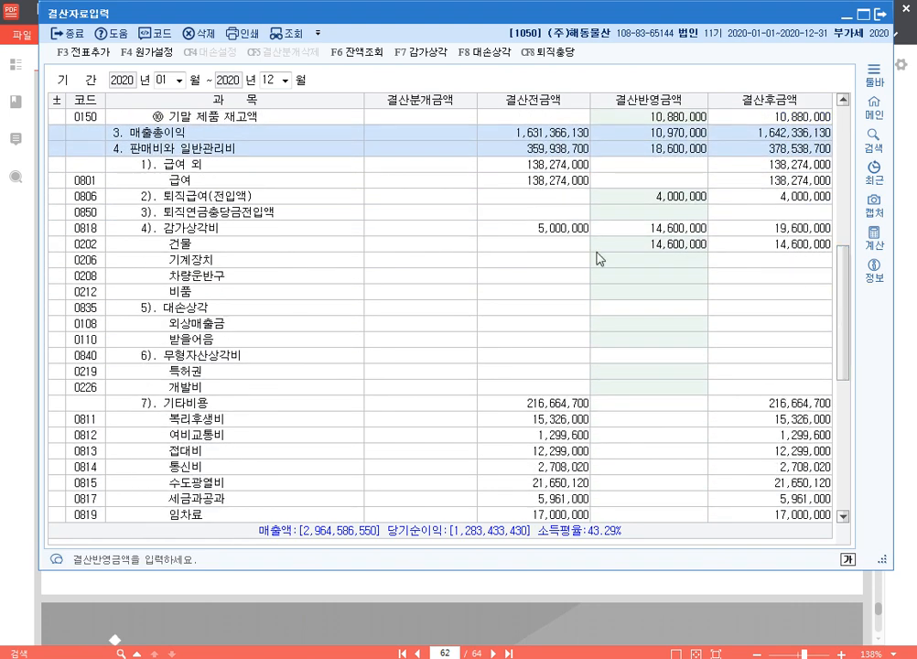
{"action": "left_click", "coordinate": [295, 148]}
{"action": "left_click", "coordinate": [258, 357]}
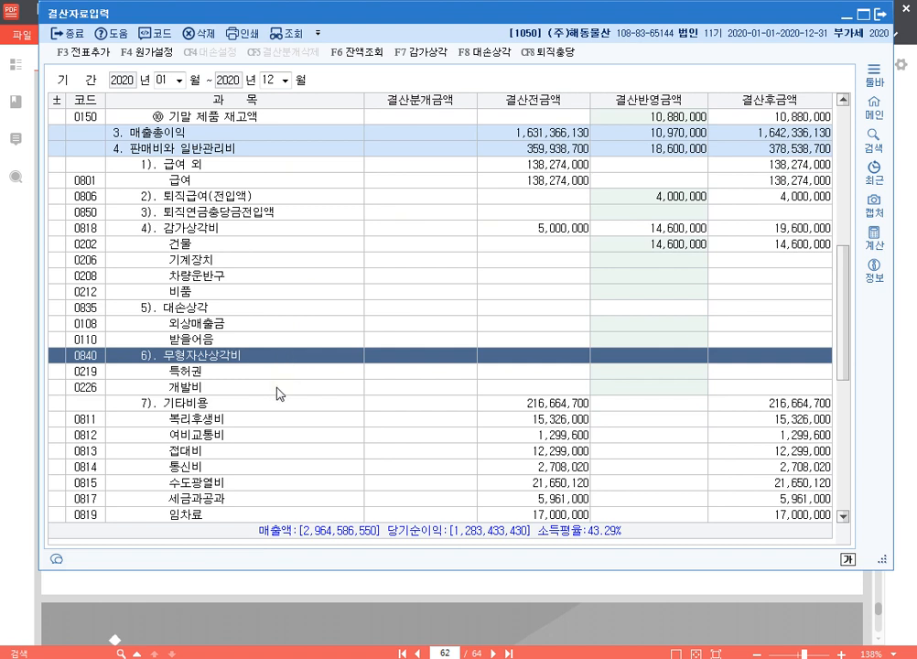
{"action": "left_click", "coordinate": [631, 391]}
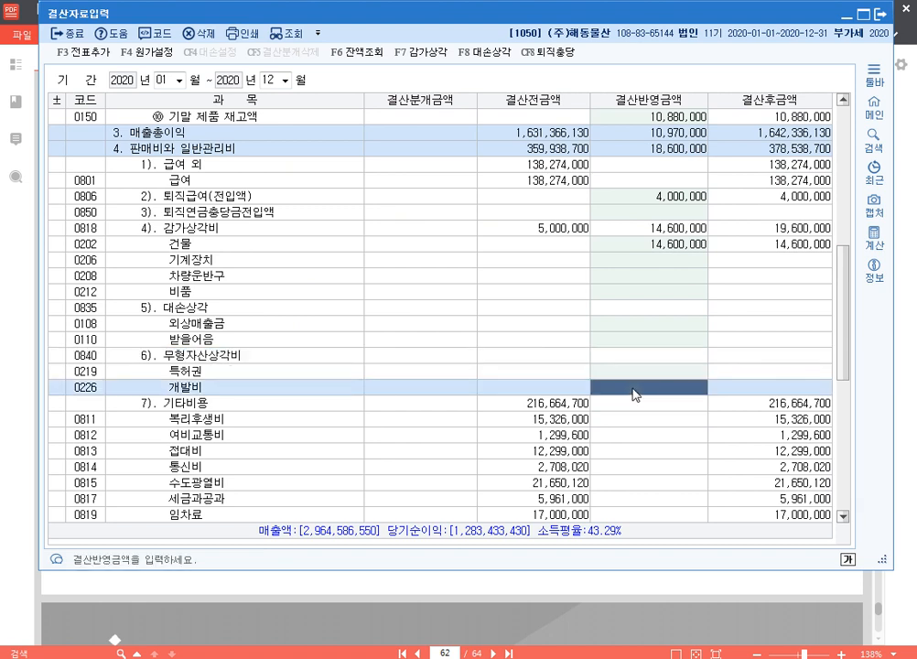
{"action": "type", "text": "5000000"}
{"action": "key", "text": "Return"}
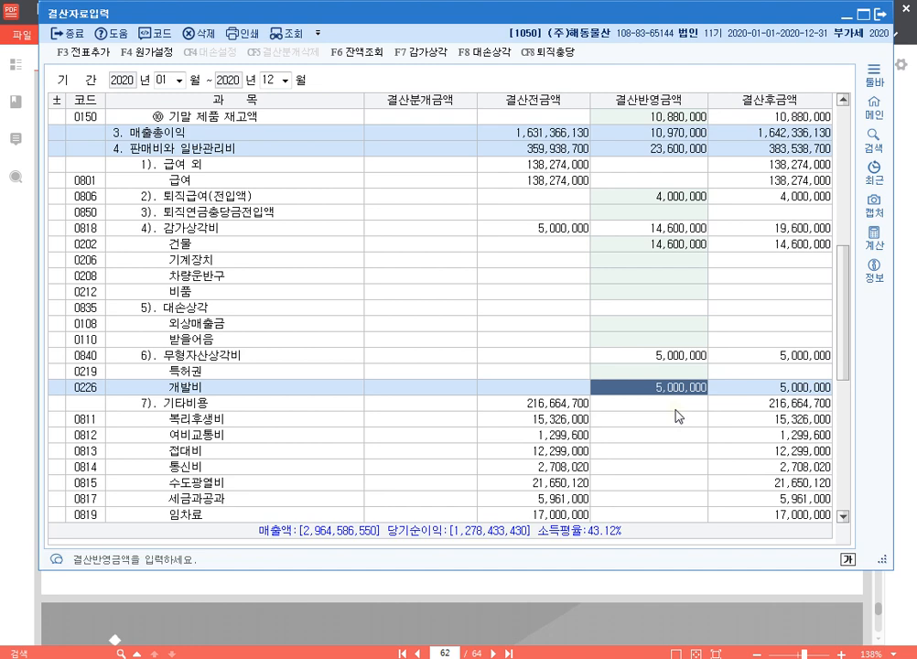
Step: Highlight 외상매출금, 받을어음, 미수금 and 1% in problem 17 of the 알PDF exercise, and return to 결산자료입력 in KcLep
{"action": "left_click", "coordinate": [637, 606]}
{"action": "left_click_drag", "start_coordinate": [505, 467], "coordinate": [502, 359]}
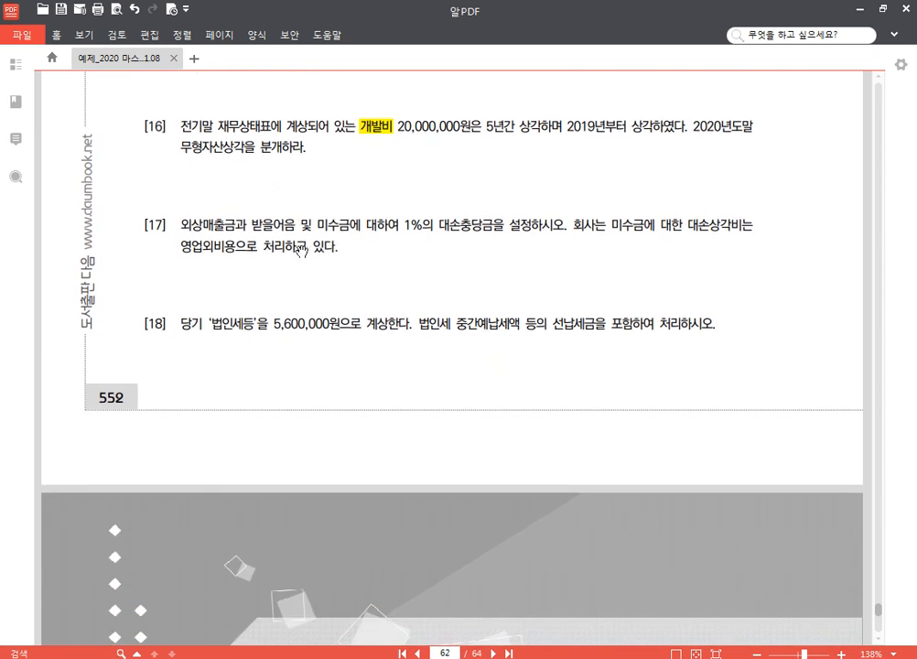
{"action": "left_click_drag", "start_coordinate": [182, 223], "coordinate": [423, 225]}
{"action": "left_click", "coordinate": [240, 201]}
{"action": "left_click", "coordinate": [298, 206]}
{"action": "left_click", "coordinate": [358, 206]}
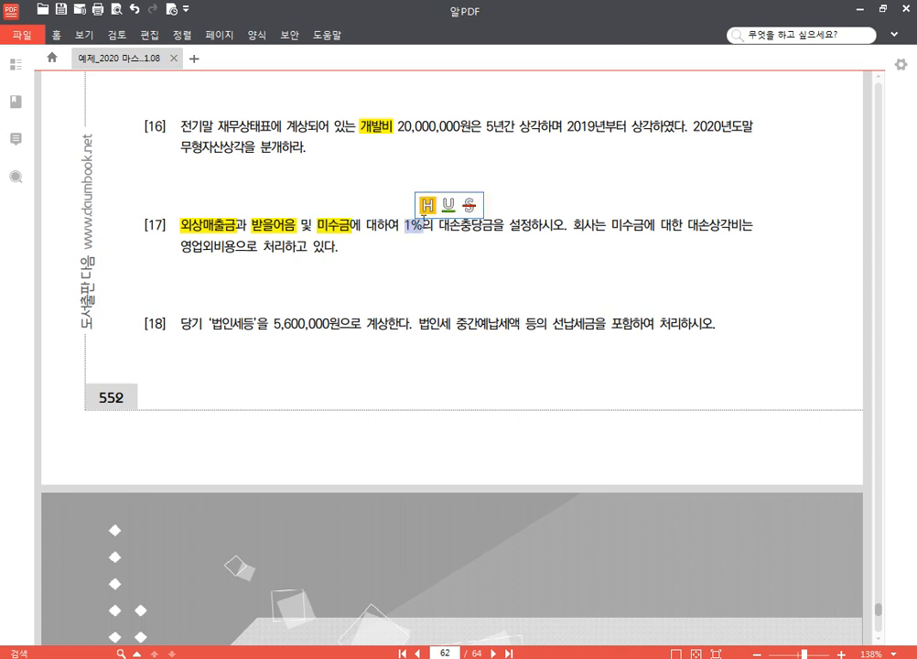
{"action": "left_click", "coordinate": [425, 205]}
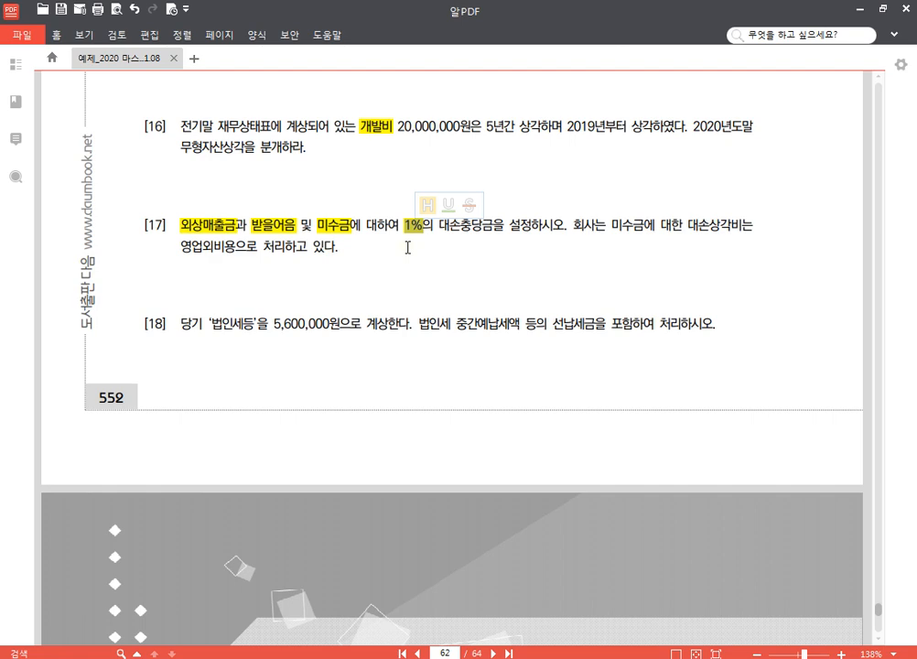
{"action": "key", "text": "alt+Tab"}
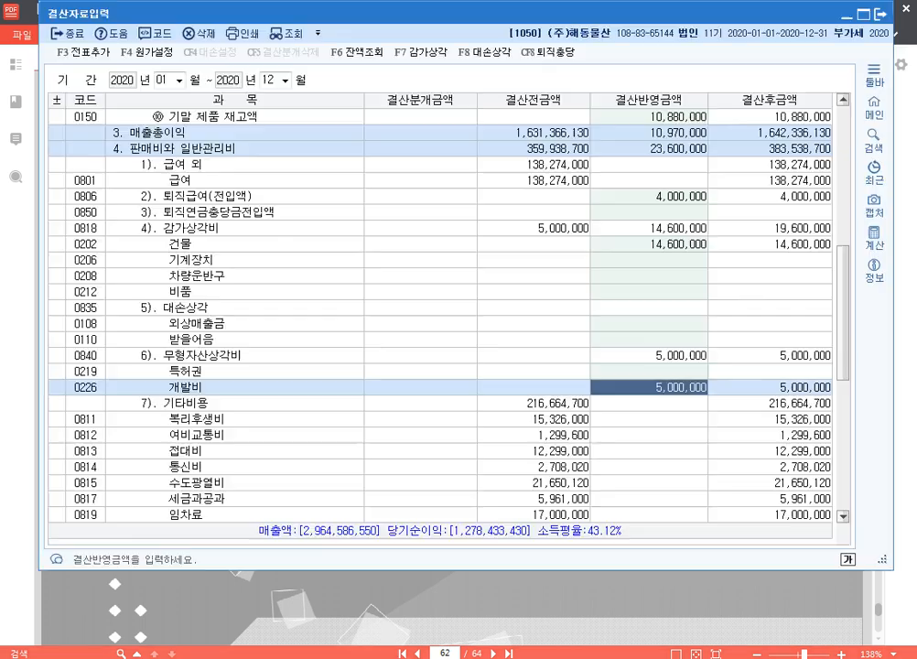
Step: Open the 대손상각 settings and set the 추가설정액 of 단기대여금 and of 미수수익 to 0
{"action": "left_click", "coordinate": [495, 61]}
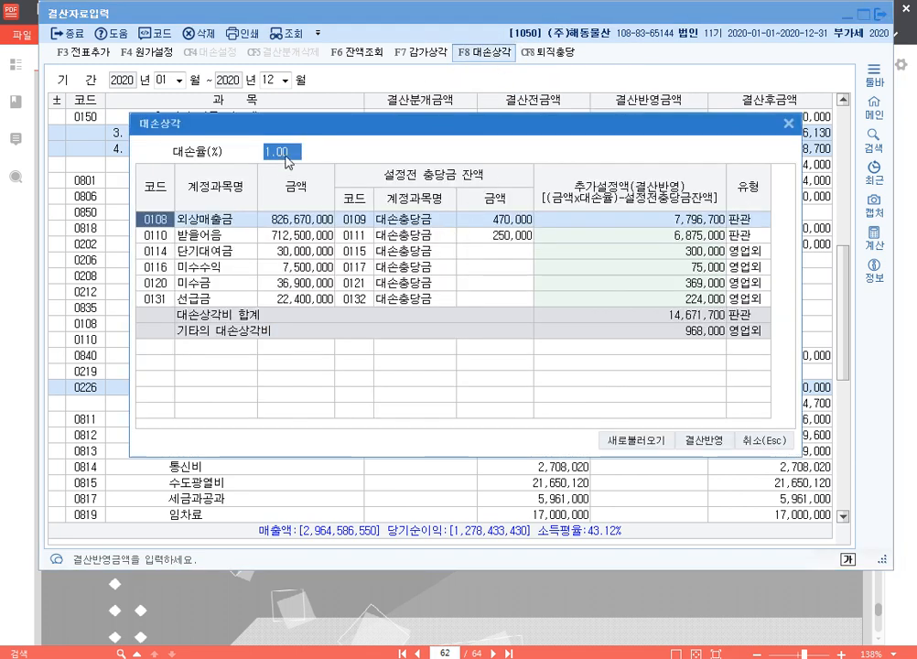
{"action": "left_click_drag", "start_coordinate": [313, 130], "coordinate": [303, 62]}
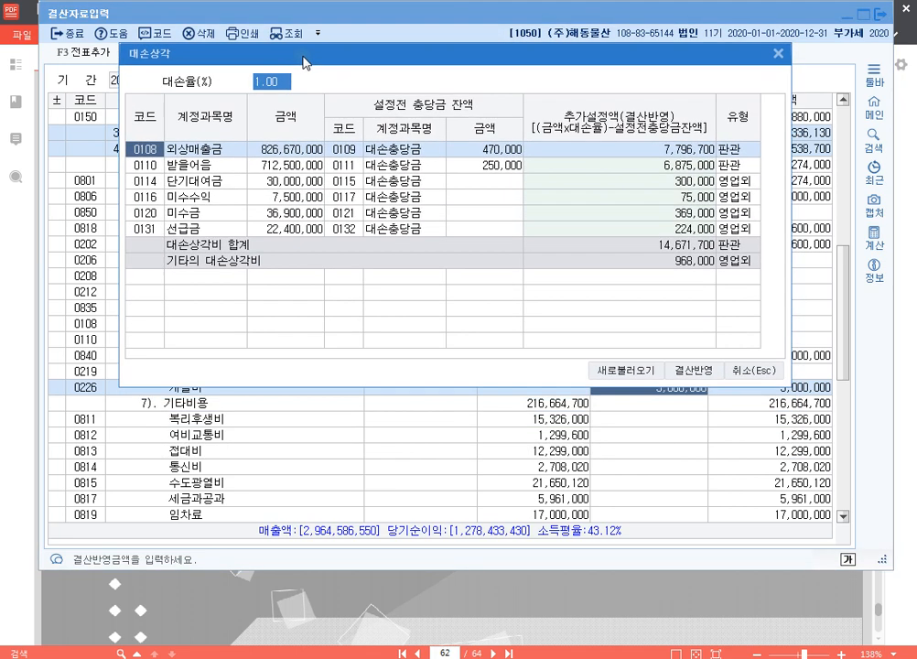
{"action": "left_click", "coordinate": [579, 151]}
{"action": "left_click", "coordinate": [596, 168]}
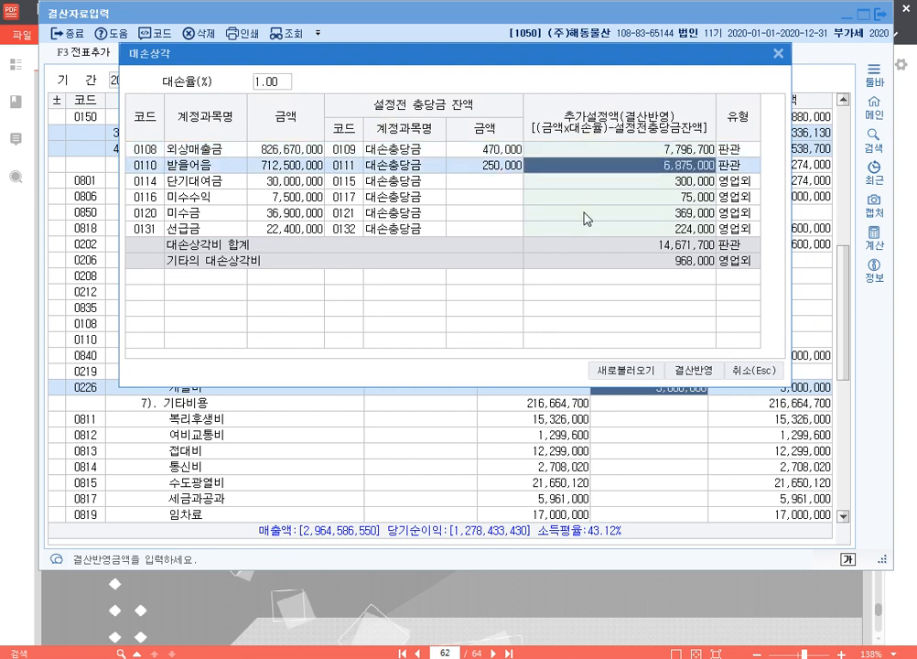
{"action": "left_click", "coordinate": [586, 214]}
{"action": "left_click", "coordinate": [605, 182]}
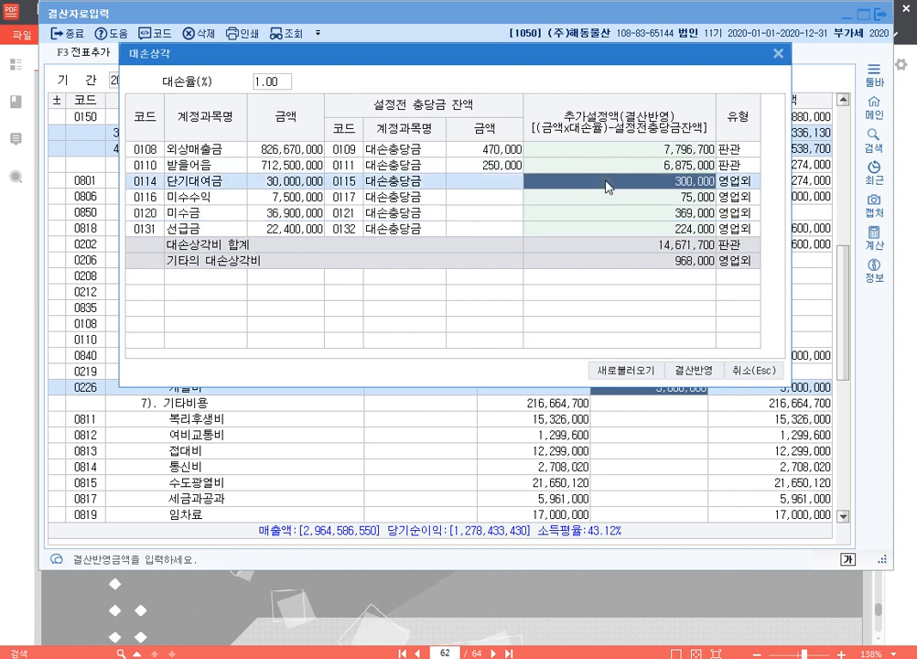
{"action": "type", "text": "0"}
{"action": "key", "text": "Return"}
{"action": "type", "text": "0"}
{"action": "key", "text": "Return"}
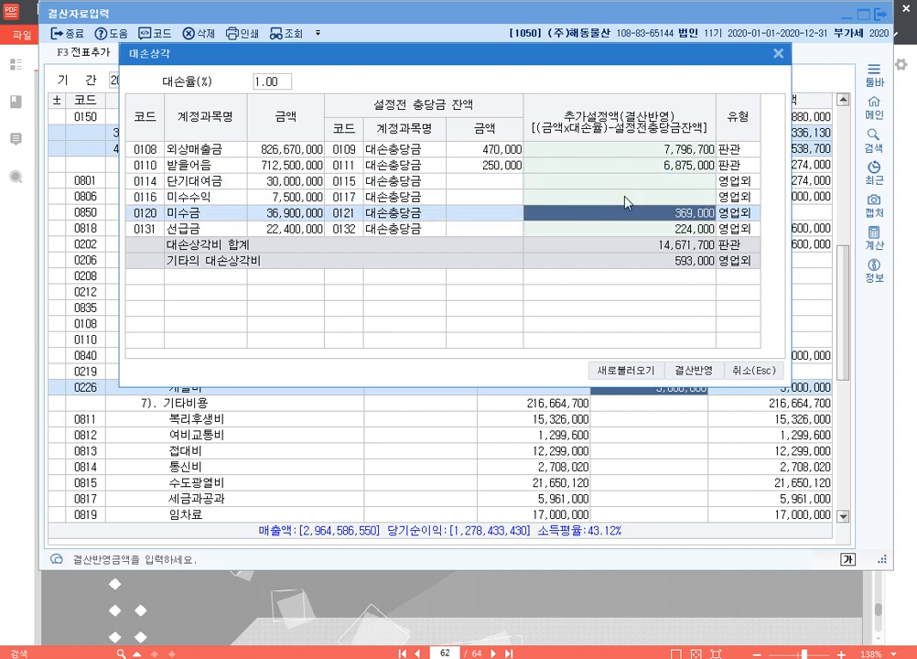
Step: Set the 추가설정액 of 선급금 to 0, leave 미수금 as is, and apply the 대손상각 amounts to the closing
{"action": "key", "text": "Return"}
{"action": "type", "text": "0"}
{"action": "key", "text": "Return"}
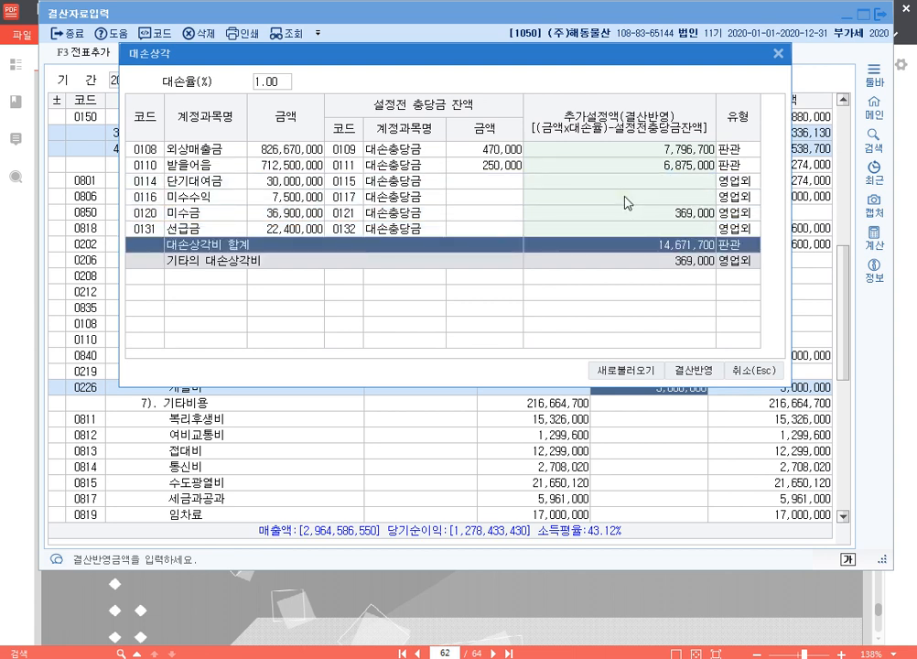
{"action": "left_click", "coordinate": [629, 200]}
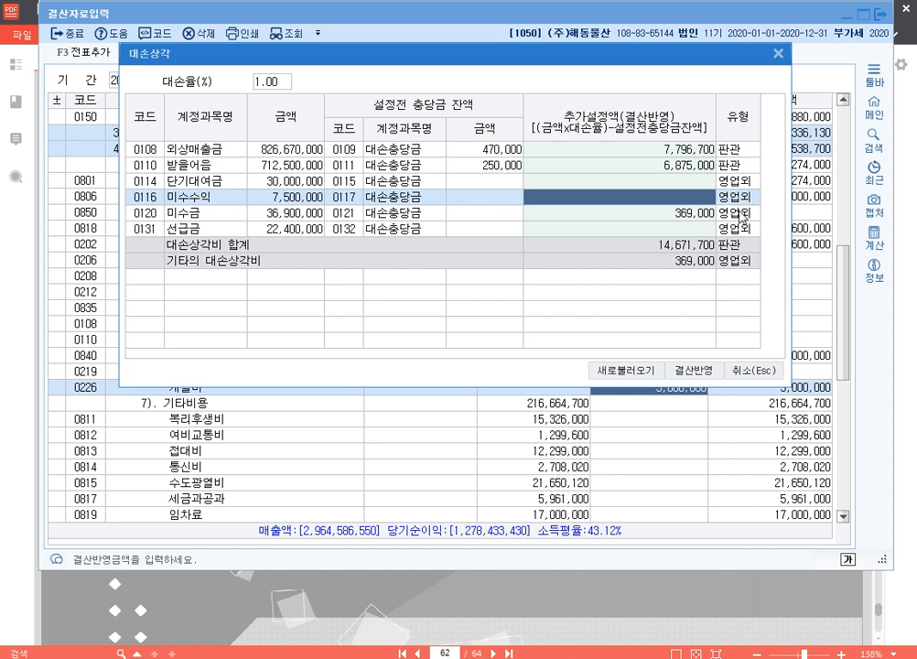
{"action": "left_click", "coordinate": [699, 372]}
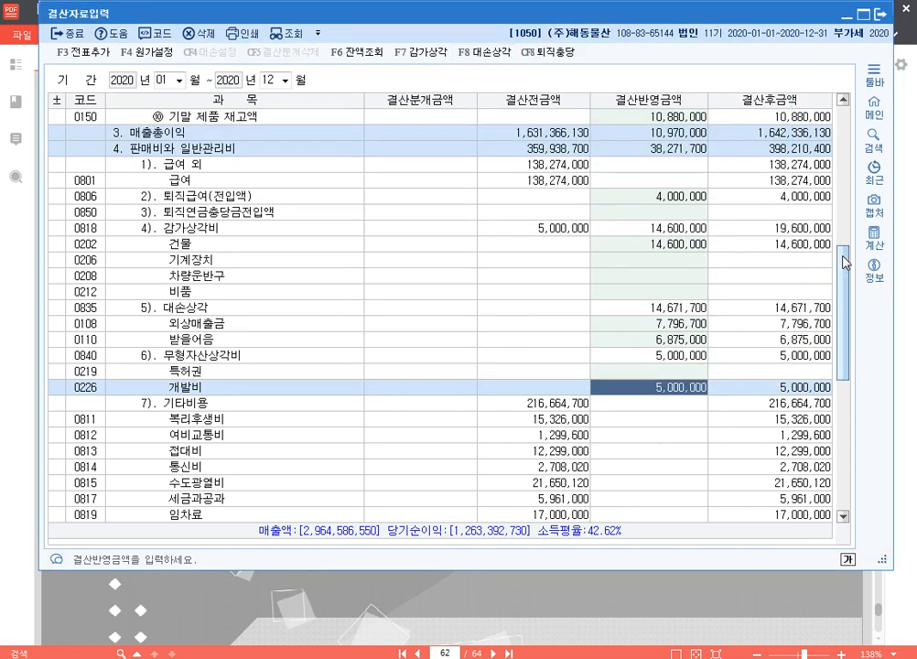
Step: Under 0998 법인세등, set the 결산반영금액 of 선납세금 to 3,000,000
{"action": "left_click_drag", "start_coordinate": [844, 263], "coordinate": [844, 439]}
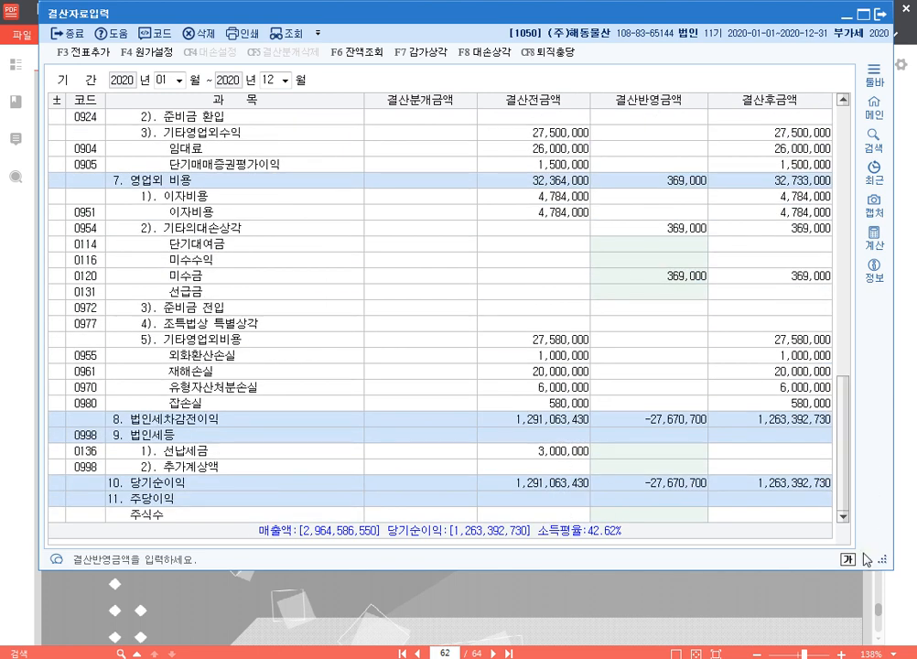
{"action": "left_click_drag", "start_coordinate": [700, 566], "coordinate": [715, 449]}
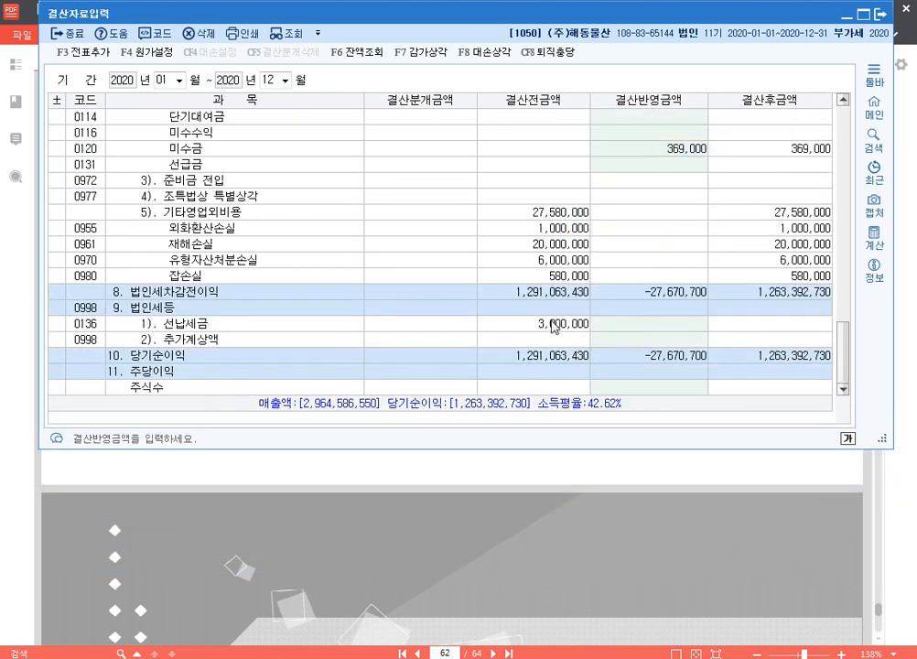
{"action": "left_click", "coordinate": [672, 324]}
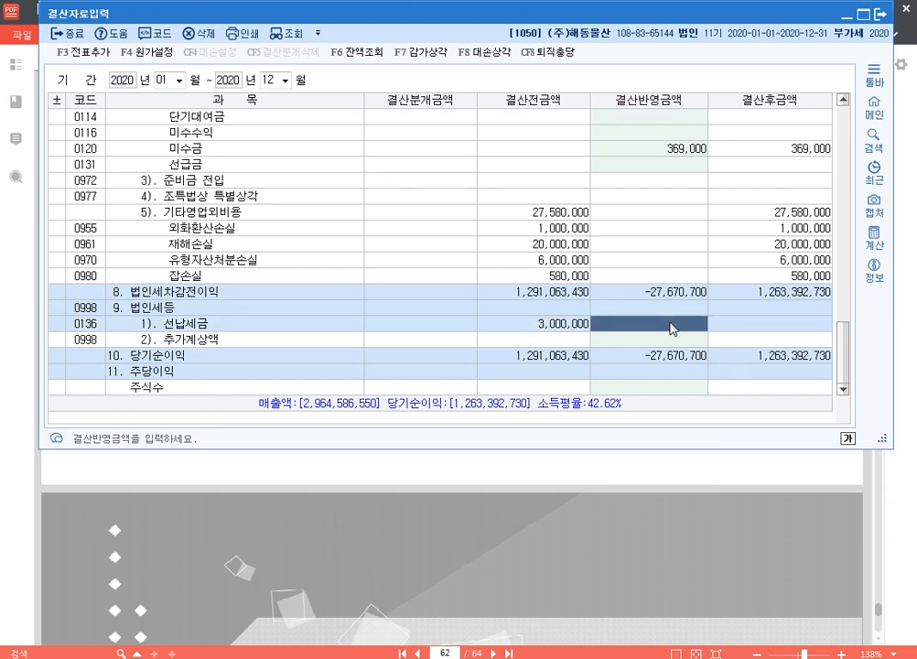
{"action": "type", "text": "3000000"}
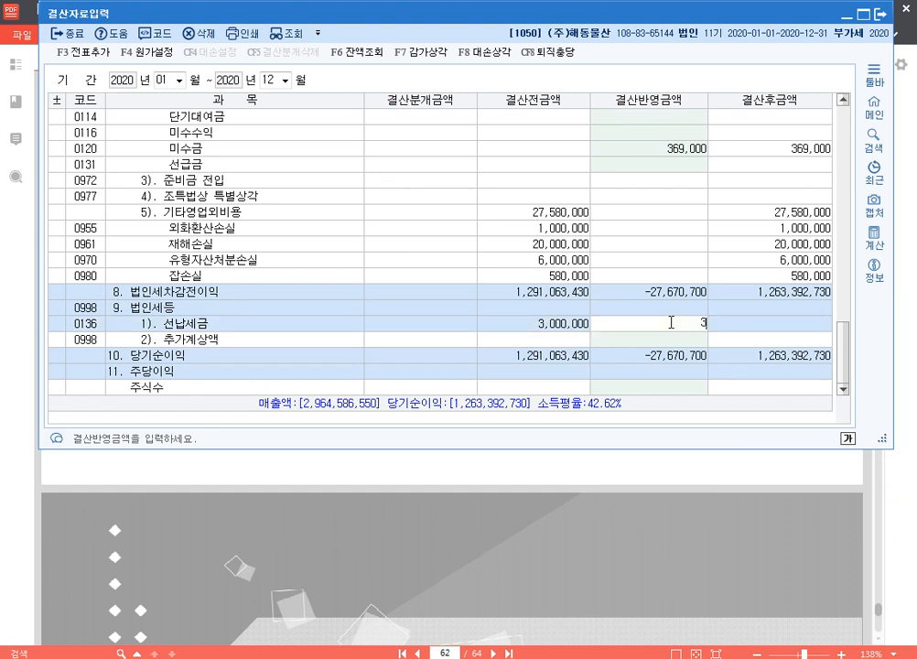
{"action": "key", "text": "Return"}
{"action": "left_click", "coordinate": [672, 325]}
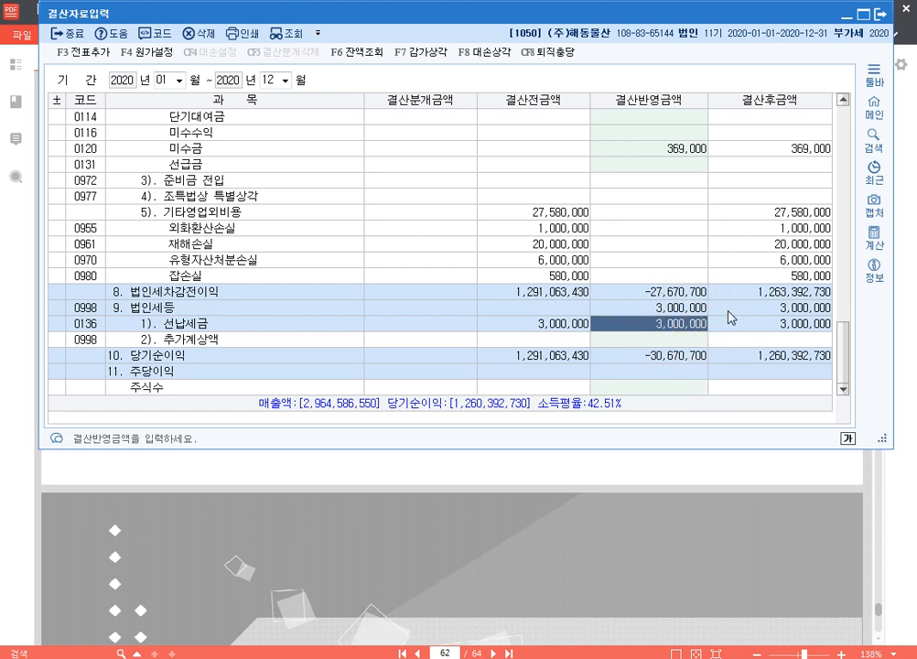
Step: Use the built-in calculator to subtract 3,000,000 from 5,600,000 for the additional corporate tax
{"action": "left_click", "coordinate": [875, 238]}
{"action": "left_click_drag", "start_coordinate": [407, 34], "coordinate": [364, 34]}
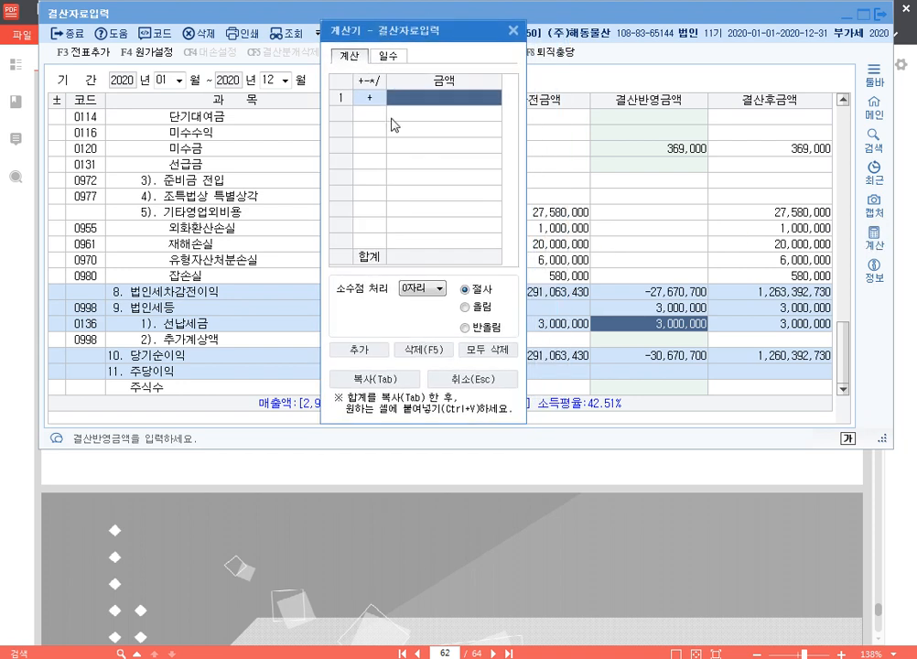
{"action": "type", "text": "5600000"}
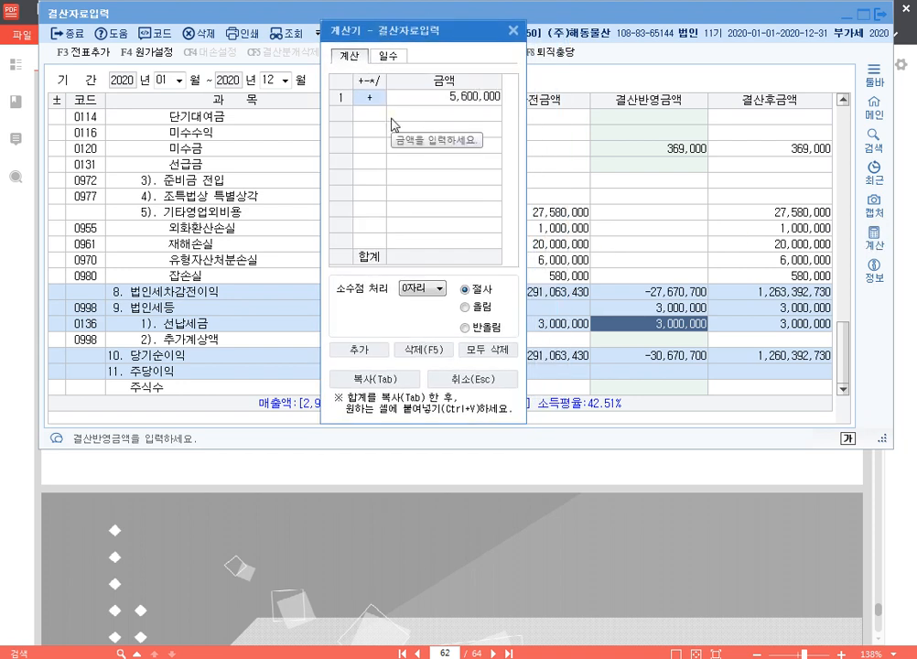
{"action": "key", "text": "Return"}
{"action": "type", "text": "-3000000"}
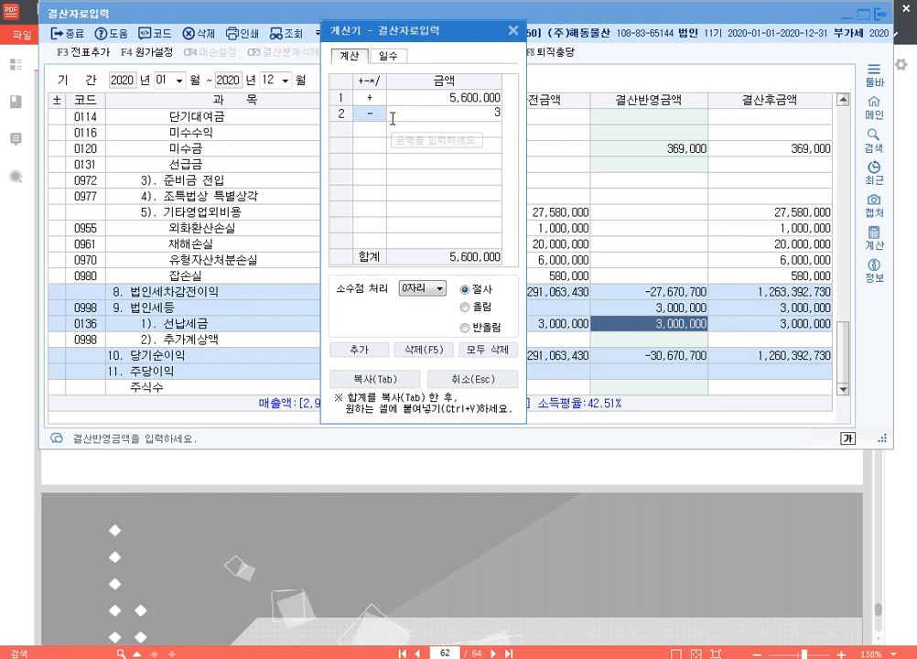
{"action": "key", "text": "Return"}
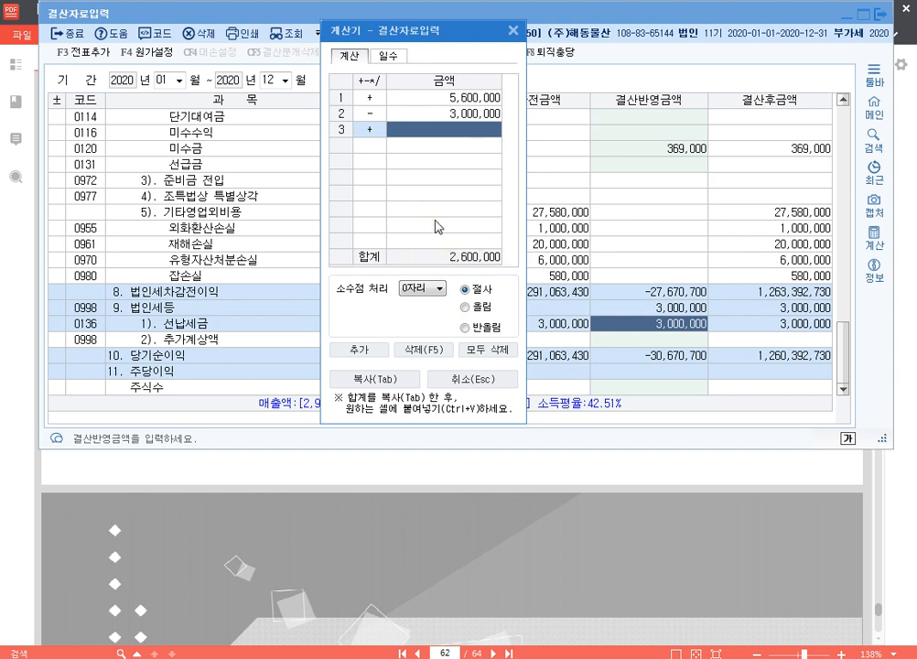
Step: Set the 결산반영금액 of 추가계상액 under 법인세등 to 2,600,000 and close the calculator
{"action": "left_click", "coordinate": [685, 346]}
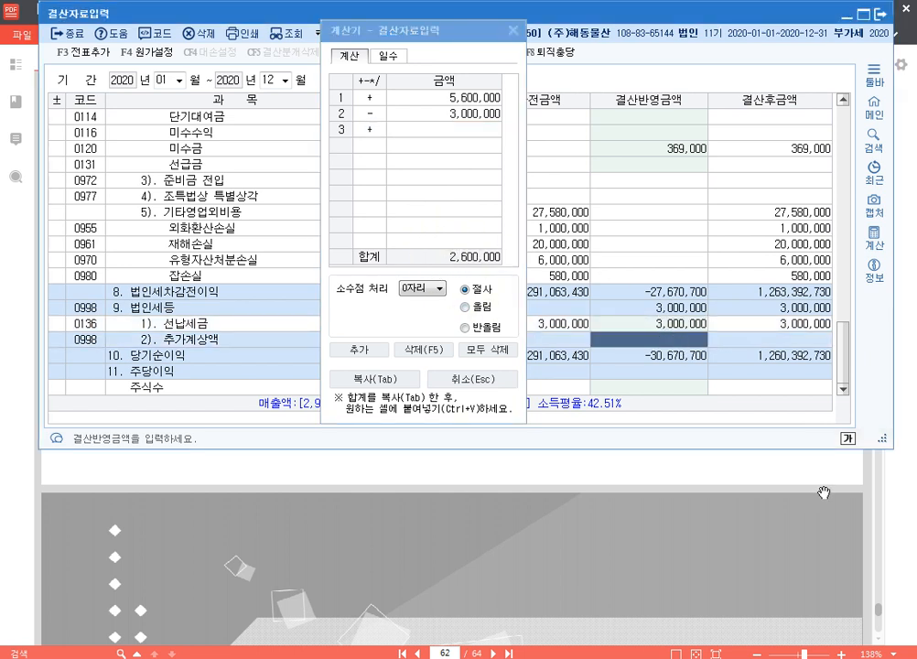
{"action": "type", "text": "2600000"}
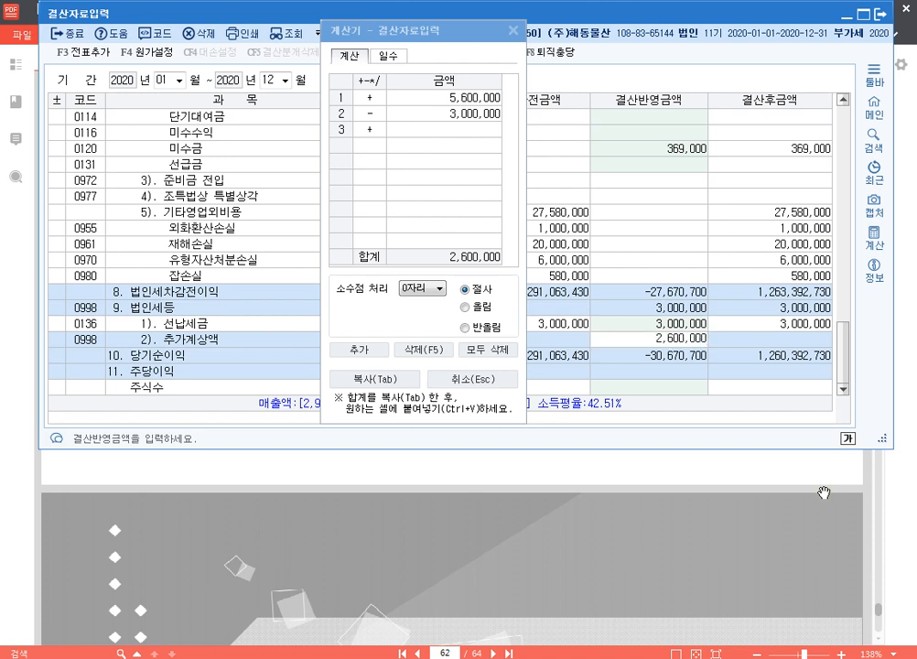
{"action": "key", "text": "Return"}
{"action": "key", "text": "Up"}
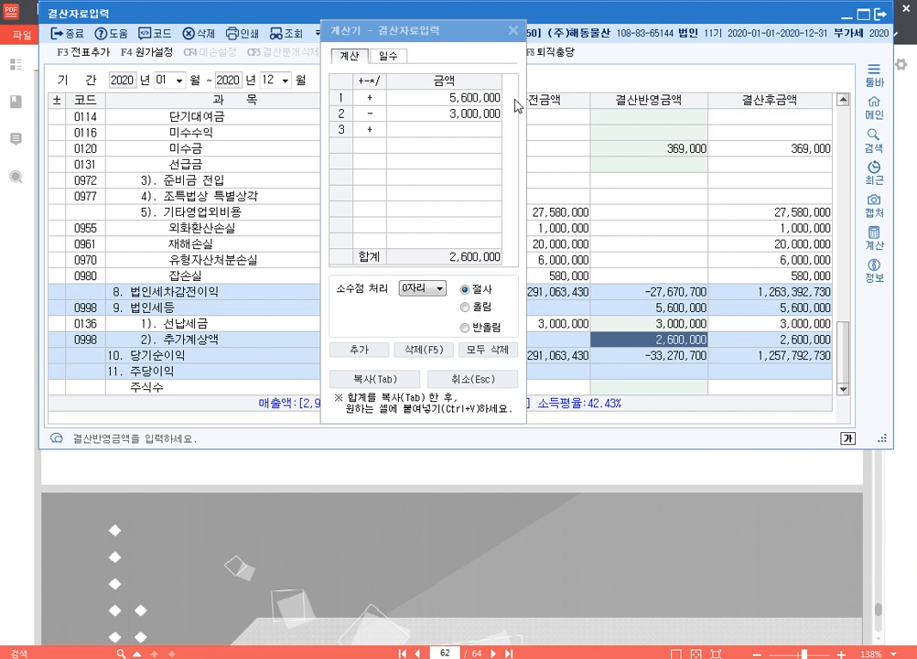
{"action": "left_click", "coordinate": [514, 31]}
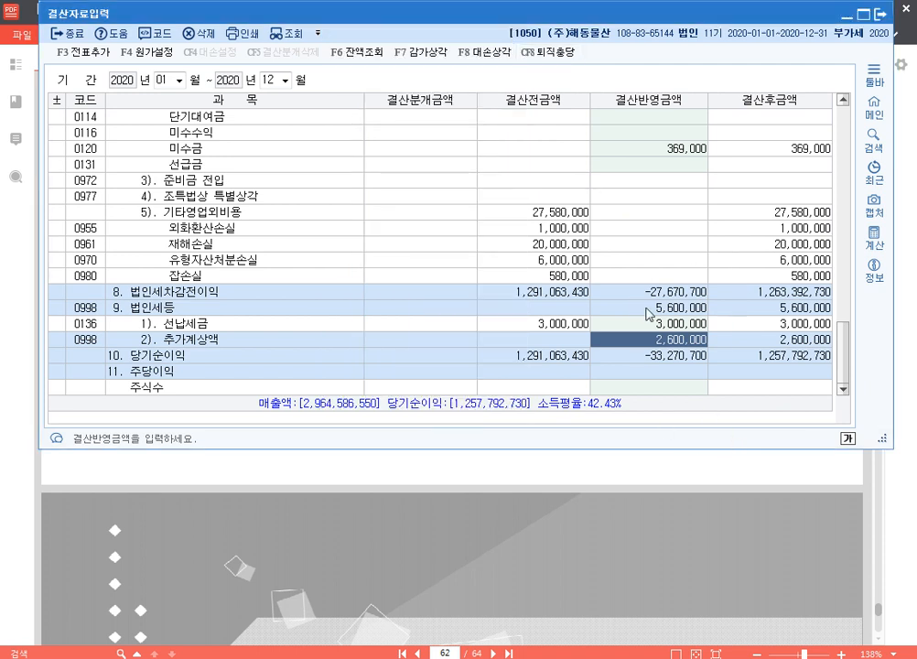
Step: Add the closing entries to 일반전표 and temporarily mark the 자동 결산분개 완료 label with a blue rectangle
{"action": "left_click", "coordinate": [97, 53]}
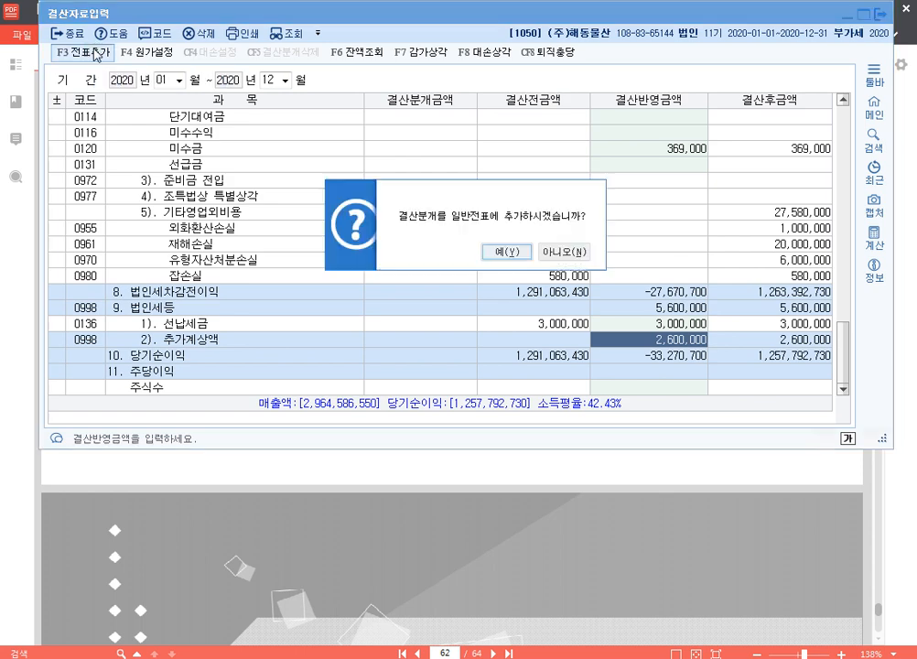
{"action": "left_click", "coordinate": [508, 253]}
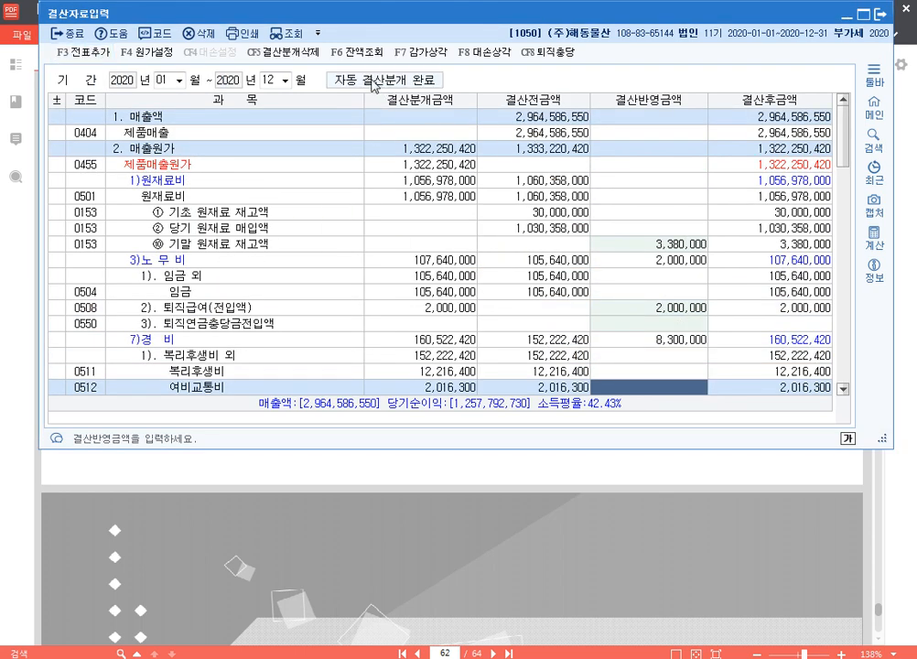
{"action": "key", "text": "ctrl+F2"}
{"action": "left_click_drag", "start_coordinate": [327, 71], "coordinate": [450, 91]}
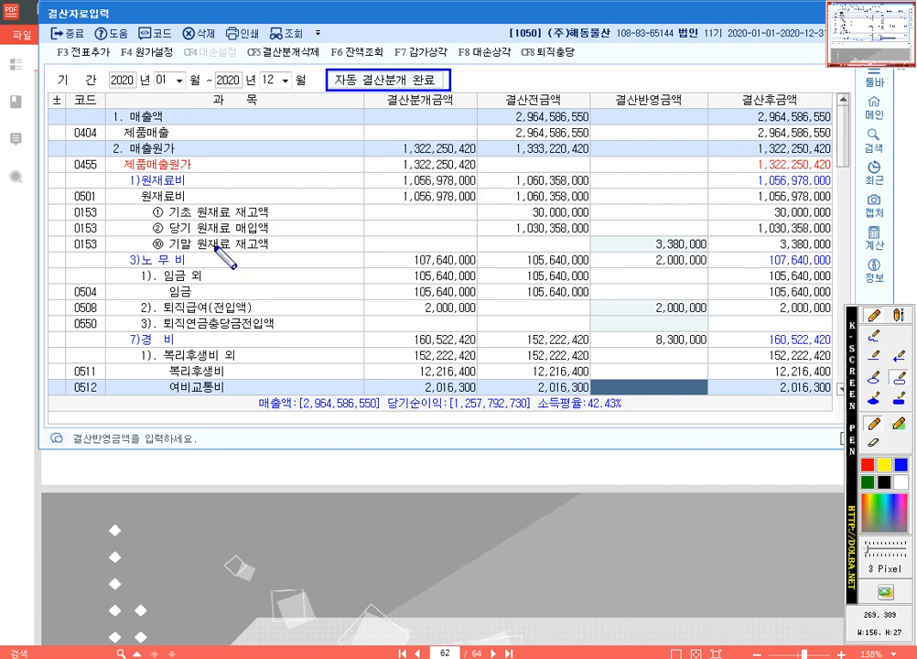
{"action": "key", "text": "Escape"}
Step: Switch to the 알PDF exercise and look through the 요점정리 tables of Chapter 5 장부조회
{"action": "left_click", "coordinate": [543, 526]}
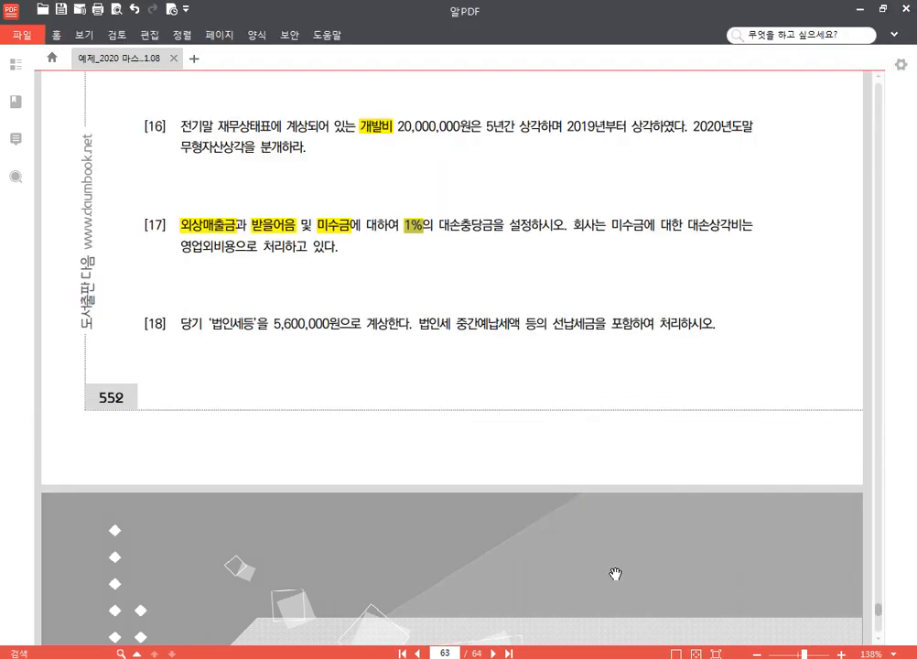
{"action": "scroll", "coordinate": [615, 574], "scroll_direction": "down", "scroll_amount": 6}
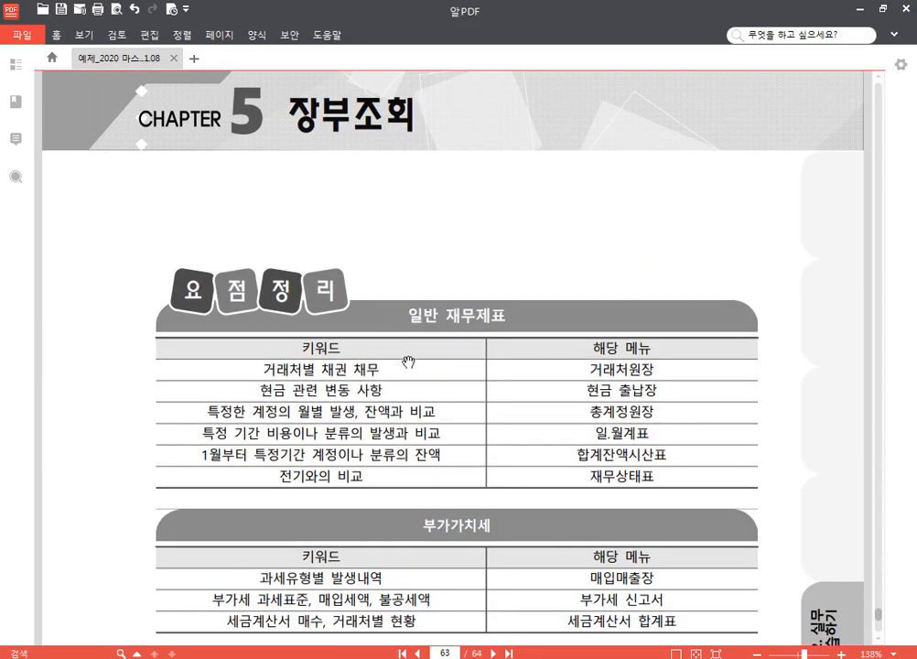
{"action": "scroll", "coordinate": [450, 369], "scroll_direction": "down", "scroll_amount": 5}
{"action": "scroll", "coordinate": [486, 337], "scroll_direction": "up", "scroll_amount": 3}
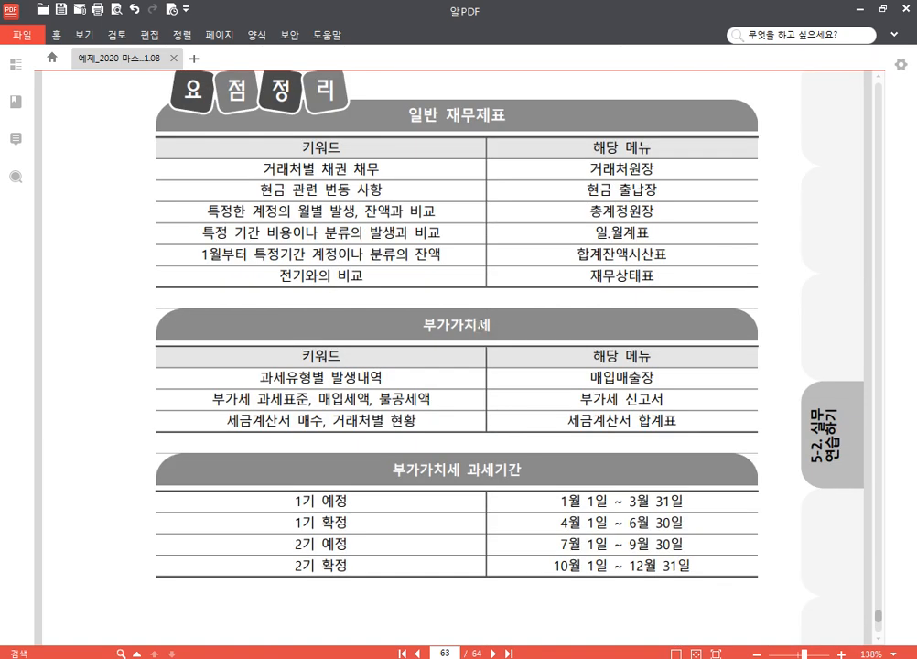